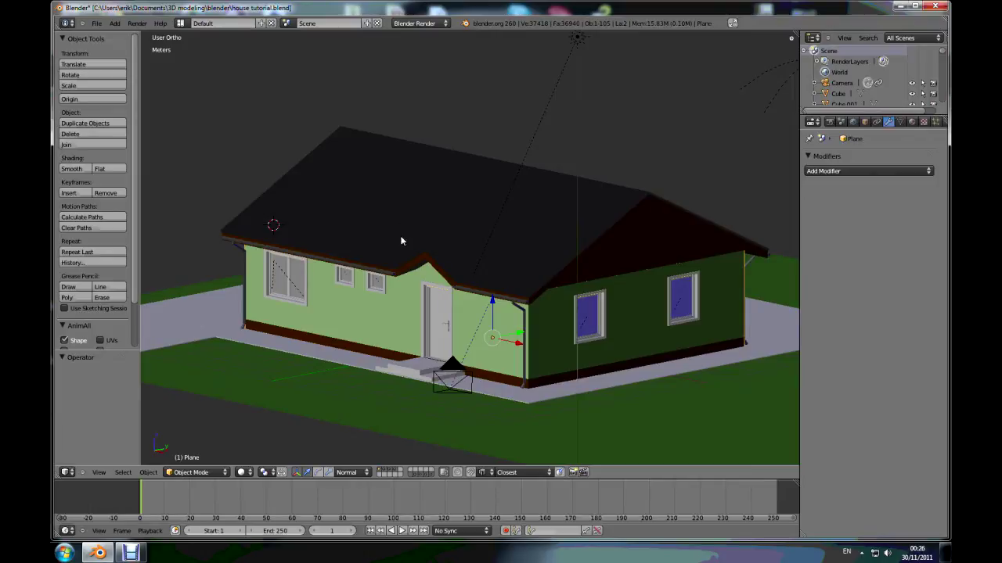
# Show only the first layer, which holds the house walls, and view the wall shell from the front corner
pyautogui.rightClick(452, 231)
pyautogui.rightClick(391, 326)
pyautogui.moveTo(390, 321)
pyautogui.mouseDown(button='middle')
pyautogui.moveTo(397, 301)
pyautogui.moveTo(403, 323)
pyautogui.mouseUp(button='middle')
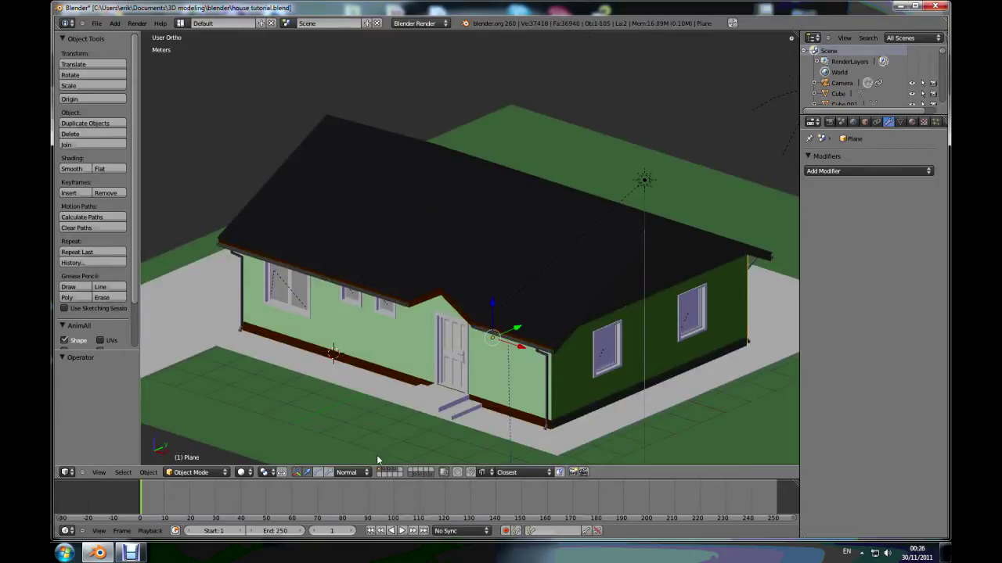
pyautogui.click(380, 470)
pyautogui.rightClick(411, 323)
pyautogui.moveTo(410, 321); pyautogui.dragTo(481, 285, button='middle')
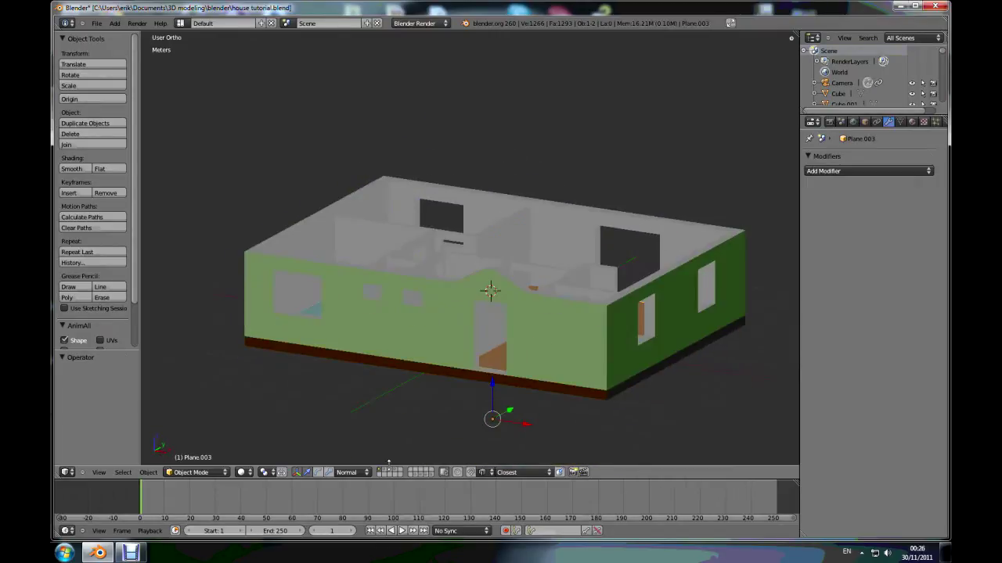
# Show only the second layer with the windows and door, and select the inner frame of the small window nearest the door
pyautogui.click(385, 473)
pyautogui.moveTo(414, 304); pyautogui.dragTo(496, 322, button='middle')
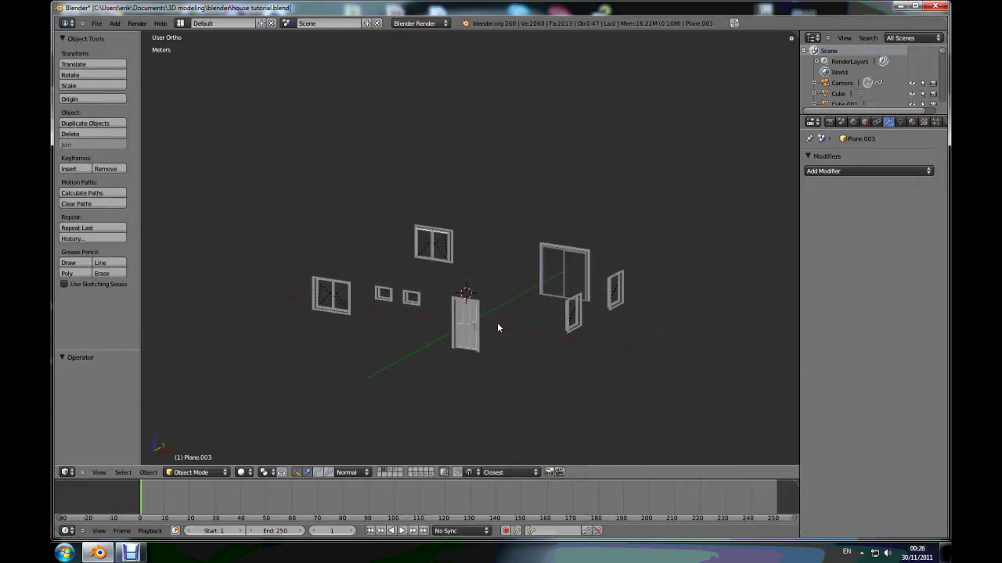
pyautogui.scroll(2, 469, 332)
pyautogui.scroll(6, 469, 333)
pyautogui.rightClick(443, 302)
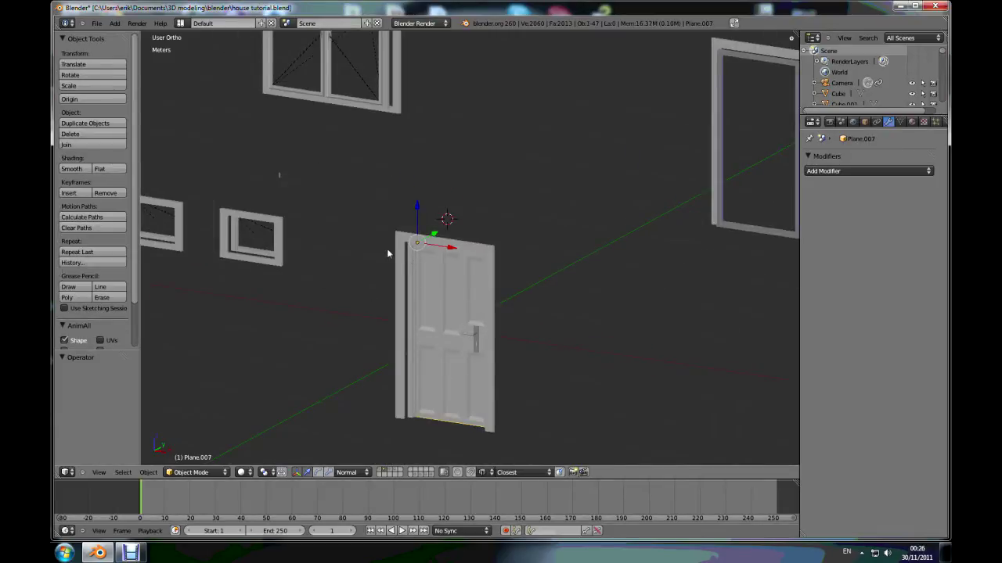
pyautogui.scroll(6, 242, 252)
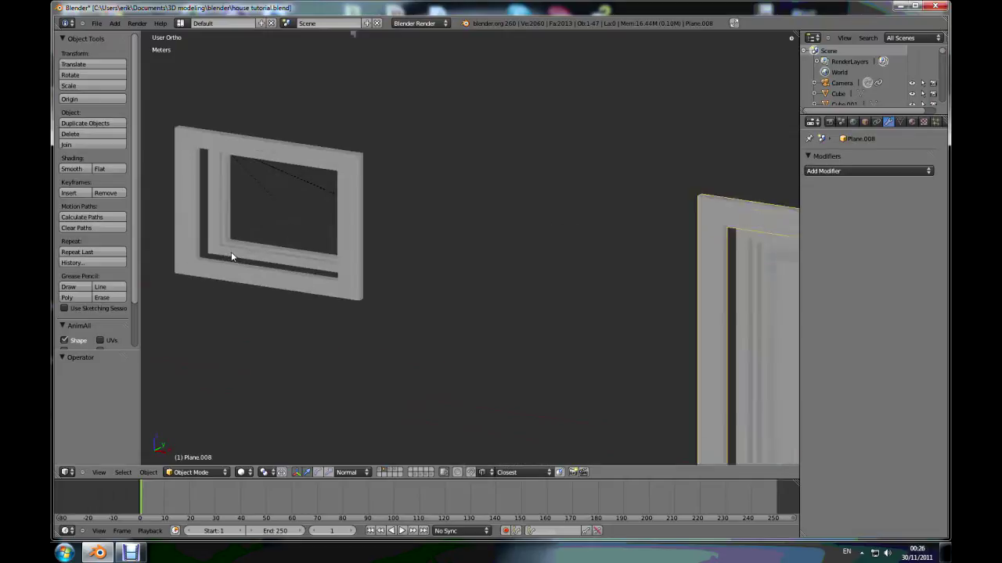
pyautogui.rightClick(233, 248)
pyautogui.rightClick(233, 247)
pyautogui.scroll(-6, 273, 248)
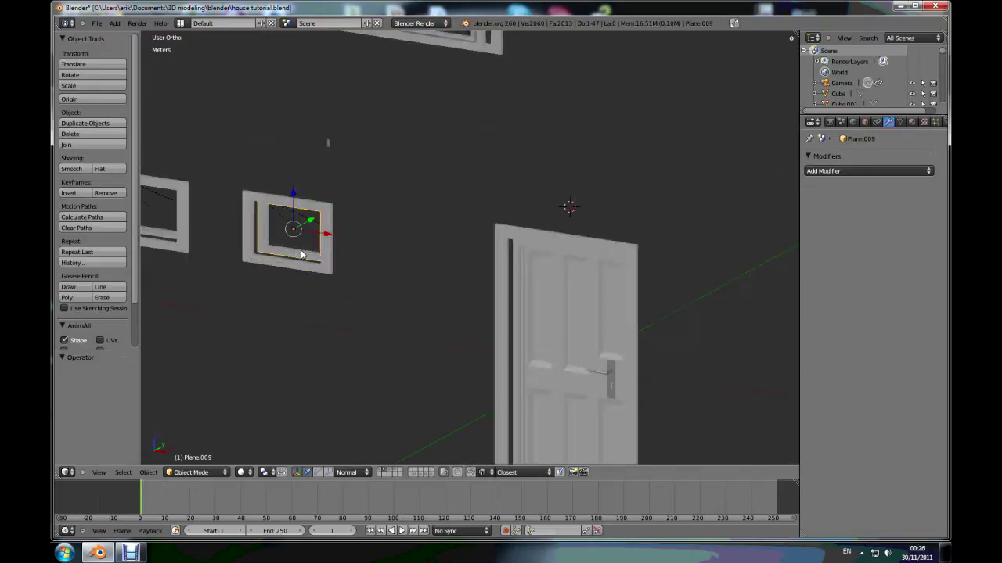
pyautogui.moveTo(404, 250); pyautogui.dragTo(396, 275, button='middle')
pyautogui.scroll(-4, 399, 269)
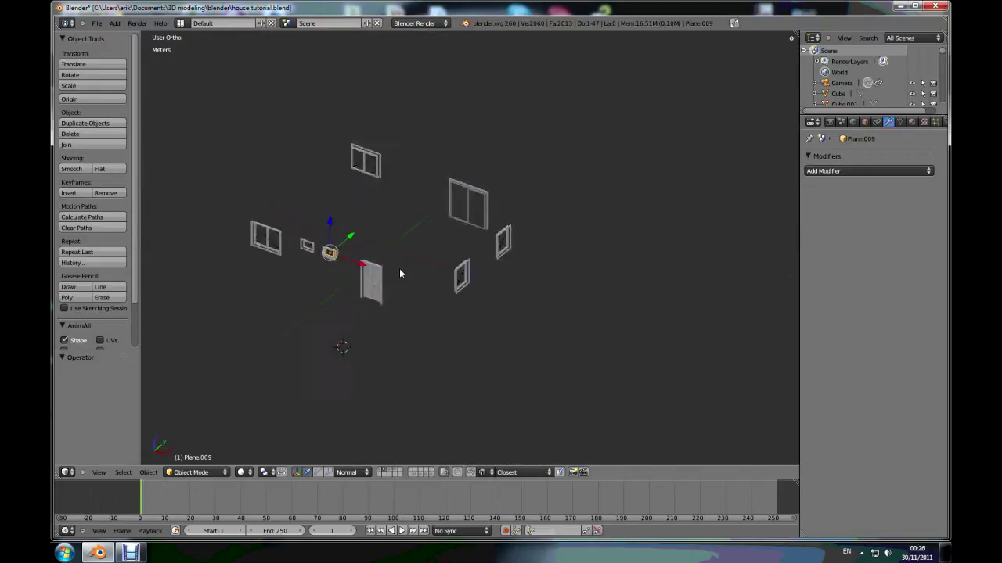
# Examine the layout of the windows and door, then the construction of the small windows and the double window from the opposite side
pyautogui.scroll(4, 349, 228)
pyautogui.scroll(1, 347, 217)
pyautogui.moveTo(425, 287); pyautogui.dragTo(429, 267, button='middle')
pyautogui.scroll(1, 301, 264)
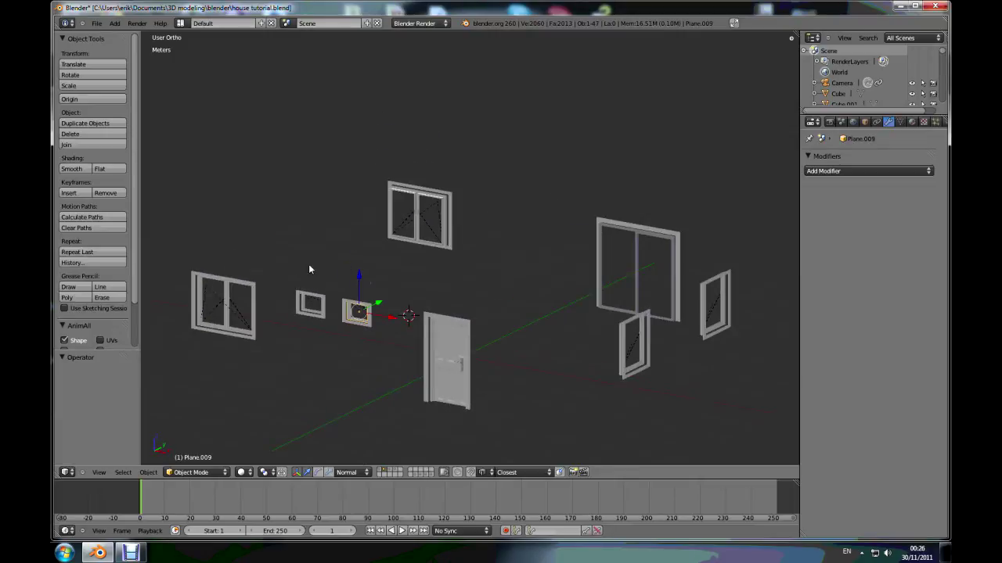
pyautogui.moveTo(492, 306); pyautogui.dragTo(487, 363, button='middle')
pyautogui.scroll(-4, 484, 354)
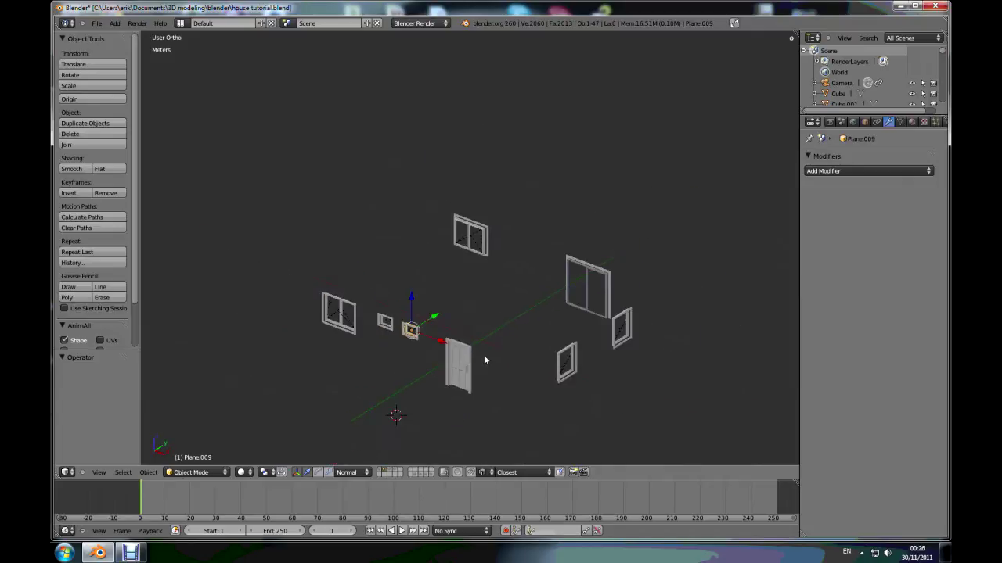
pyautogui.scroll(5, 398, 344)
pyautogui.scroll(8, 399, 328)
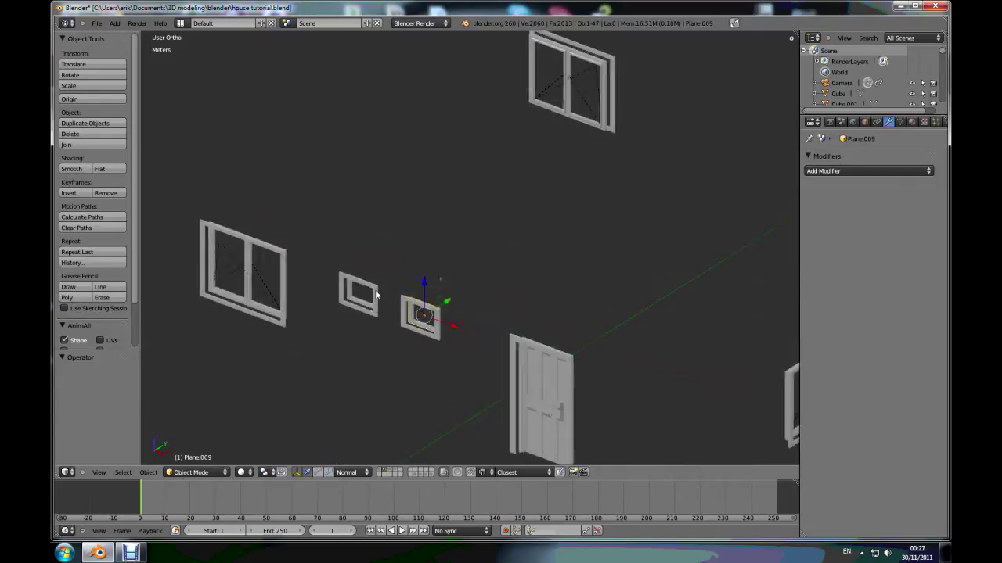
pyautogui.moveTo(577, 303); pyautogui.dragTo(483, 325, button='middle')
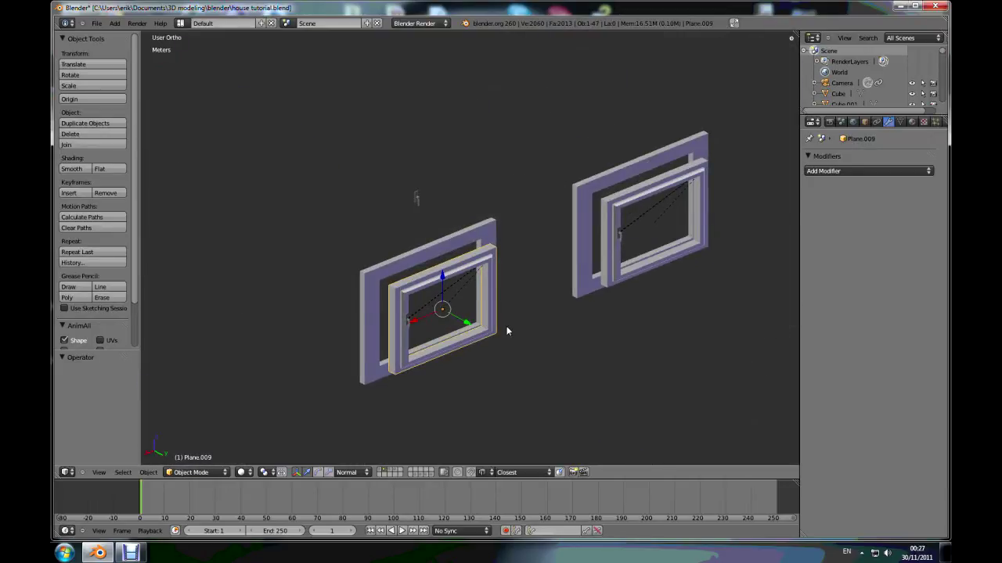
pyautogui.scroll(6, 443, 283)
pyautogui.scroll(-2, 461, 253)
pyautogui.scroll(-1, 462, 301)
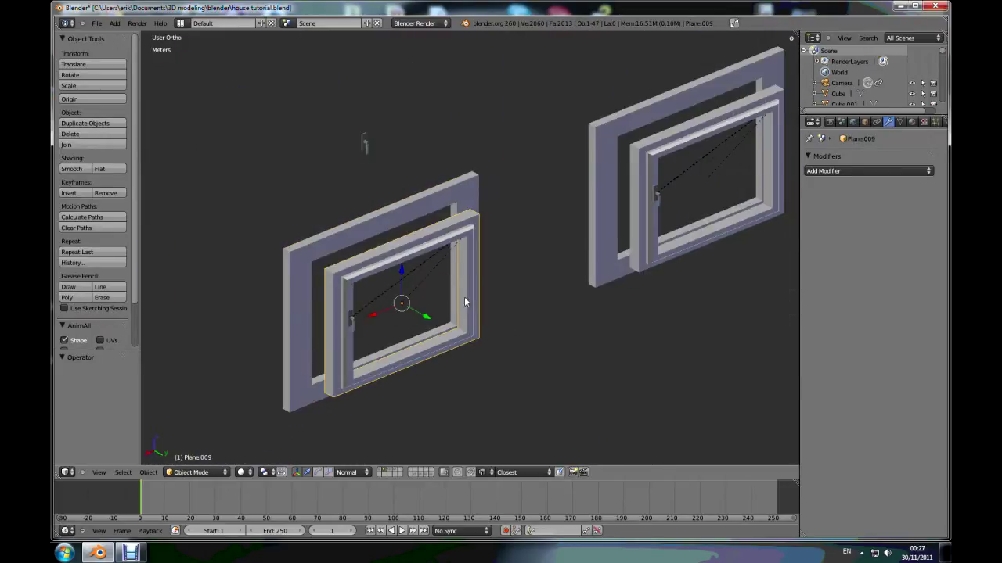
pyautogui.scroll(3, 476, 347)
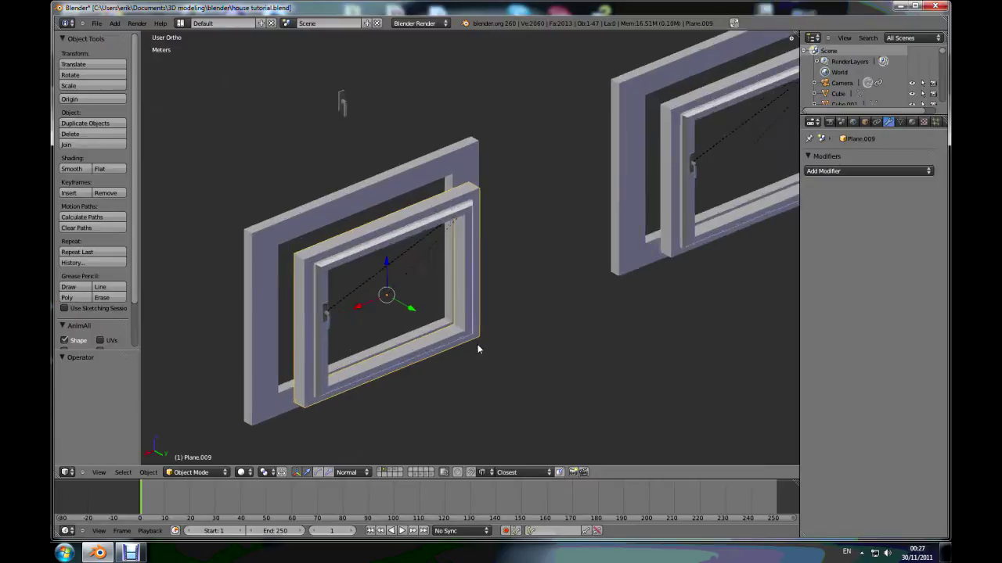
pyautogui.scroll(-6, 454, 324)
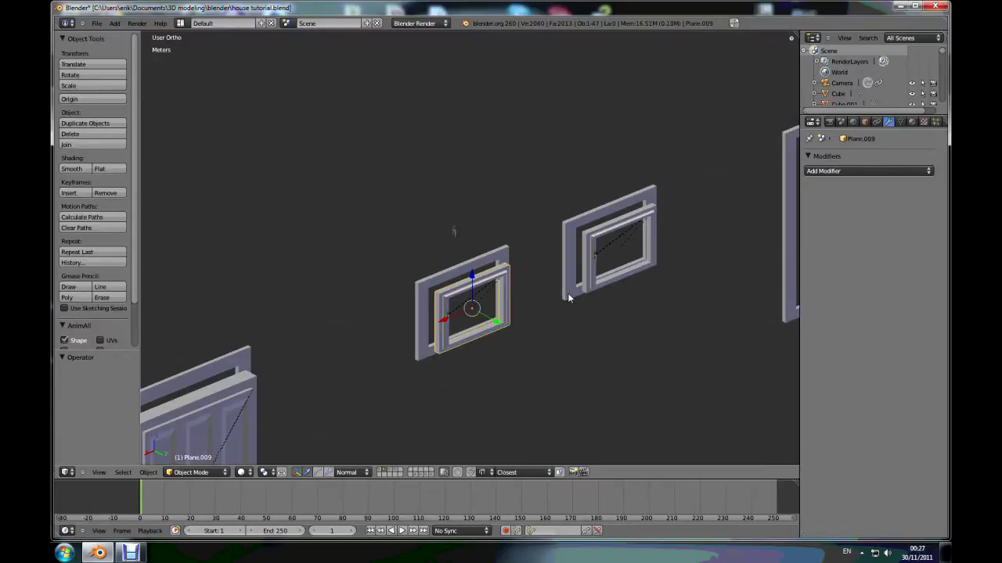
pyautogui.scroll(-5, 626, 298)
pyautogui.scroll(8, 720, 274)
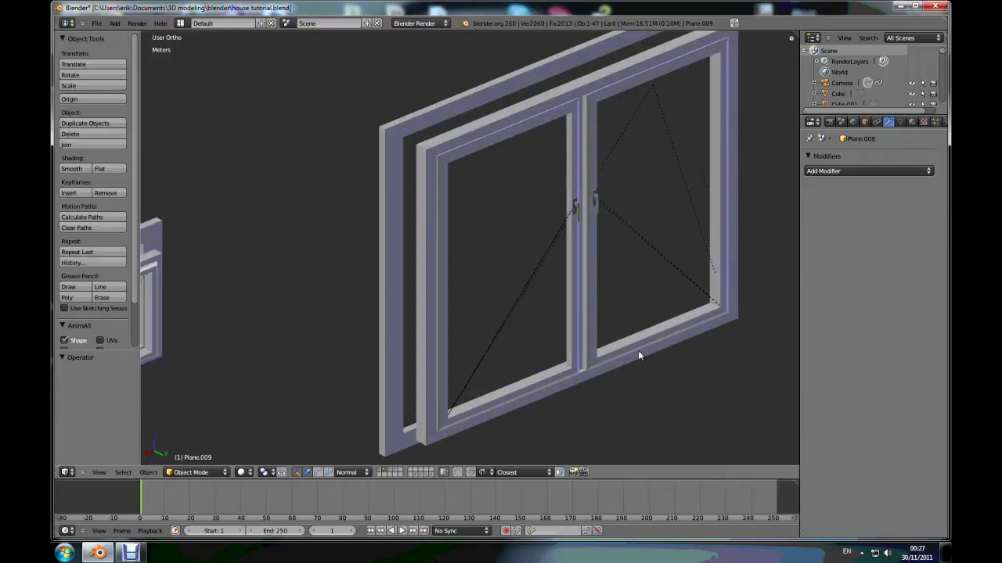
# Select the fixed inner frame with the central mullion of the double window and isolate it in local view
pyautogui.rightClick(594, 279)
pyautogui.moveTo(596, 262); pyautogui.dragTo(567, 265, button='middle')
pyautogui.scroll(-5, 568, 271)
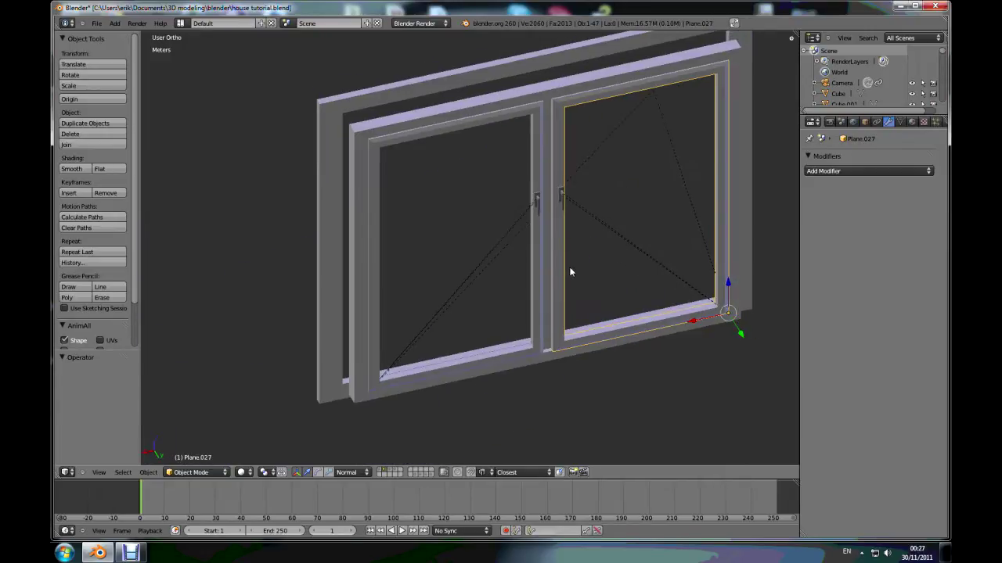
pyautogui.scroll(3, 705, 339)
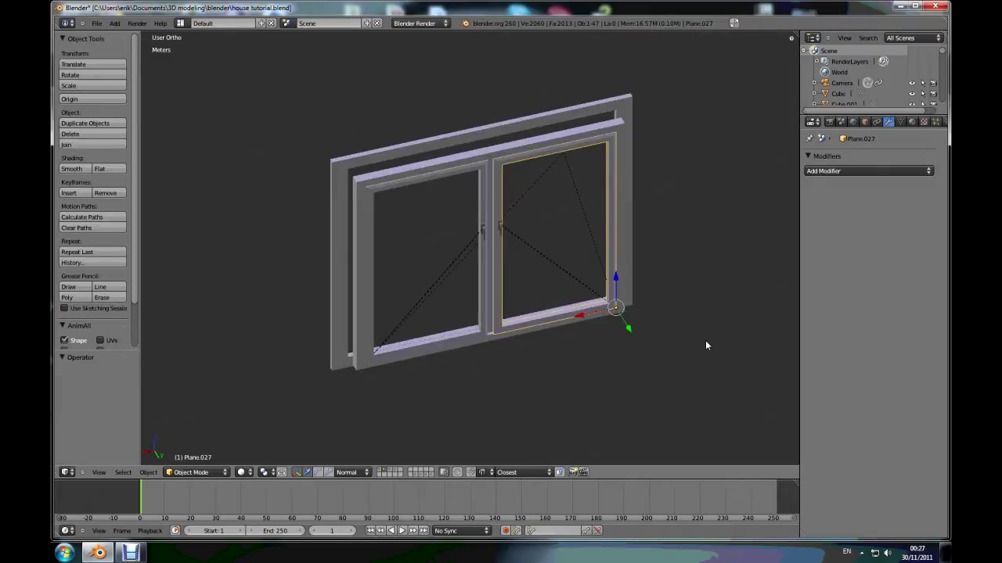
pyautogui.scroll(2, 580, 155)
pyautogui.rightClick(488, 146)
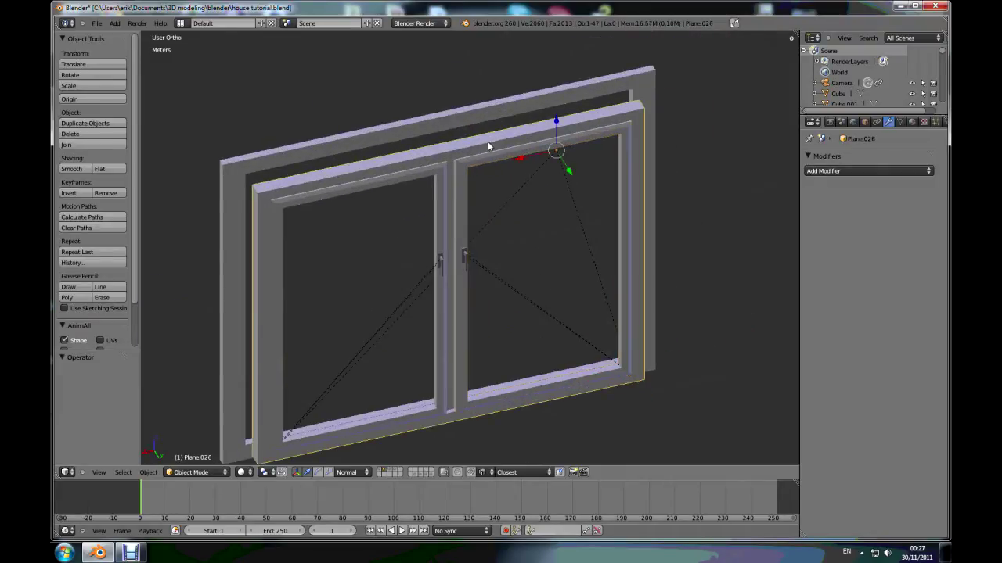
pyautogui.scroll(-4, 470, 258)
pyautogui.scroll(2, 469, 256)
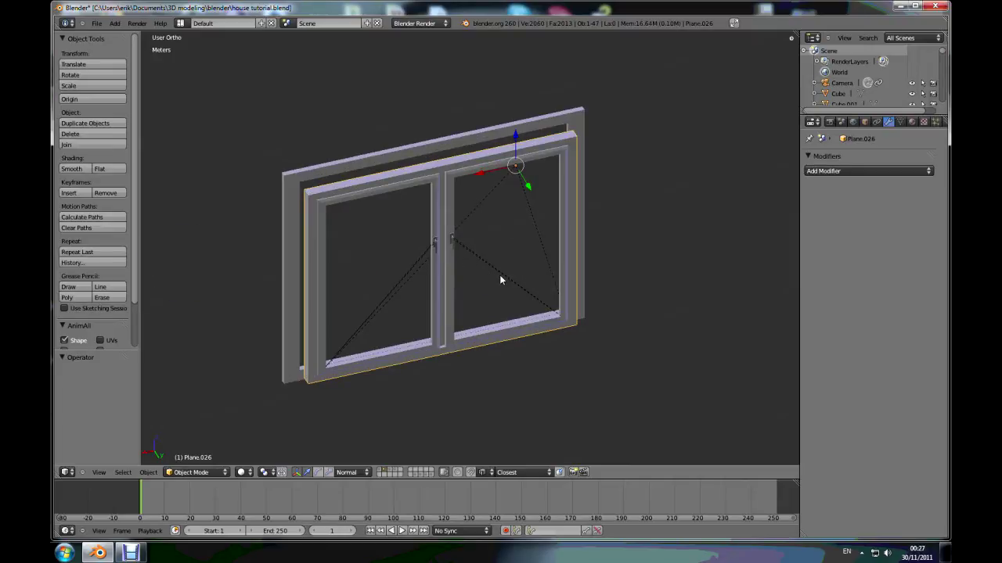
pyautogui.scroll(1, 488, 240)
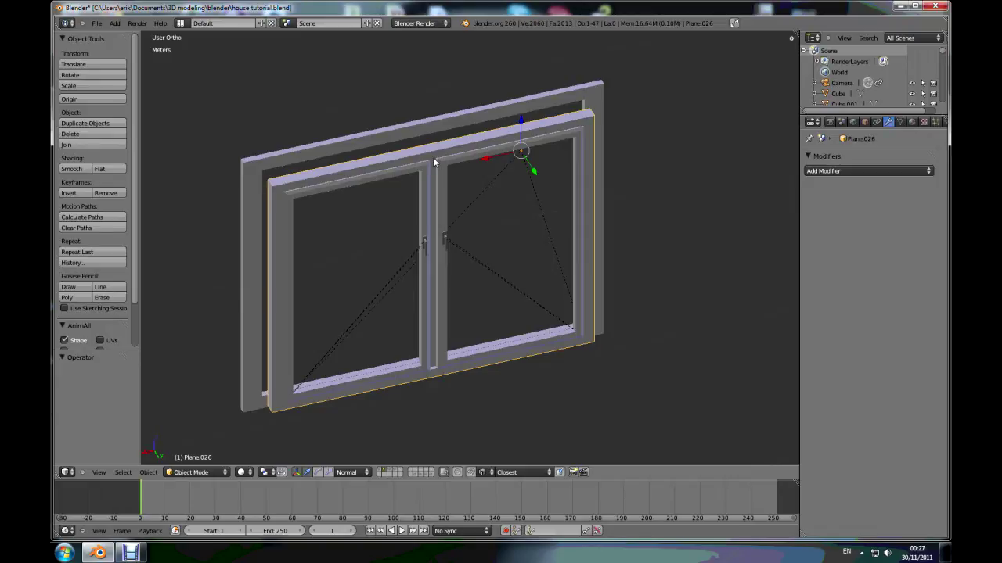
pyautogui.press('KP_Divide')
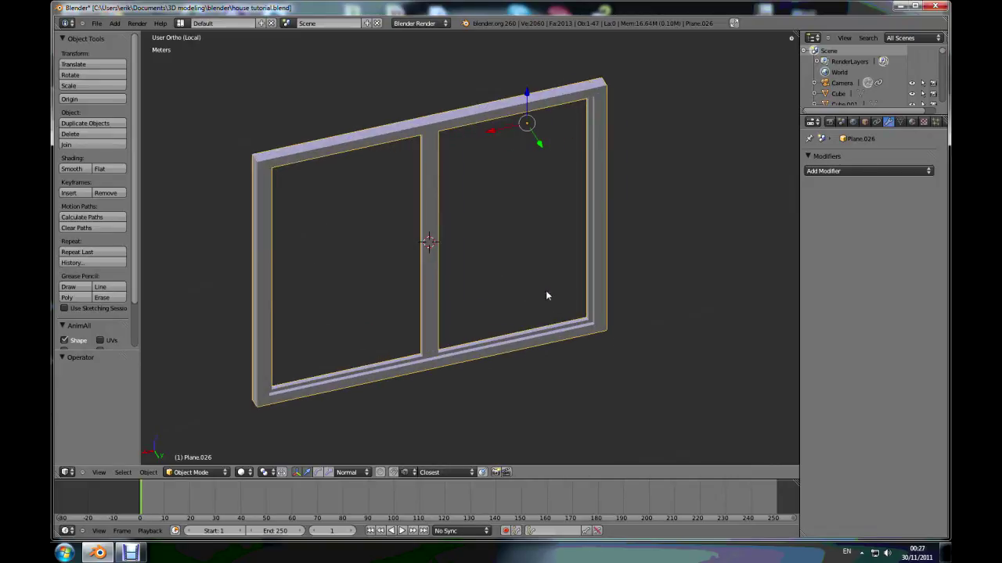
# Place the 3D cursor in the empty space beside the isolated window frame and add a mesh plane there
pyautogui.scroll(3, 485, 304)
pyautogui.moveTo(406, 329)
pyautogui.mouseDown(button='middle')
pyautogui.moveTo(425, 329)
pyautogui.moveTo(432, 305)
pyautogui.moveTo(403, 318)
pyautogui.mouseUp(button='middle')
pyautogui.scroll(-2, 403, 316)
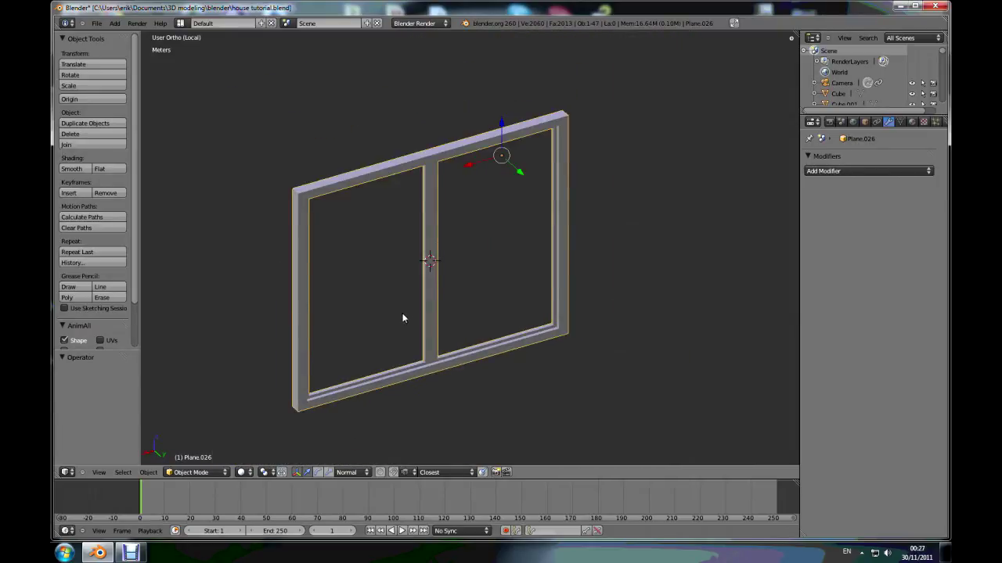
pyautogui.scroll(-3, 578, 252)
pyautogui.moveTo(578, 252); pyautogui.dragTo(552, 255, button='middle')
pyautogui.scroll(3, 615, 269)
pyautogui.click(492, 230)
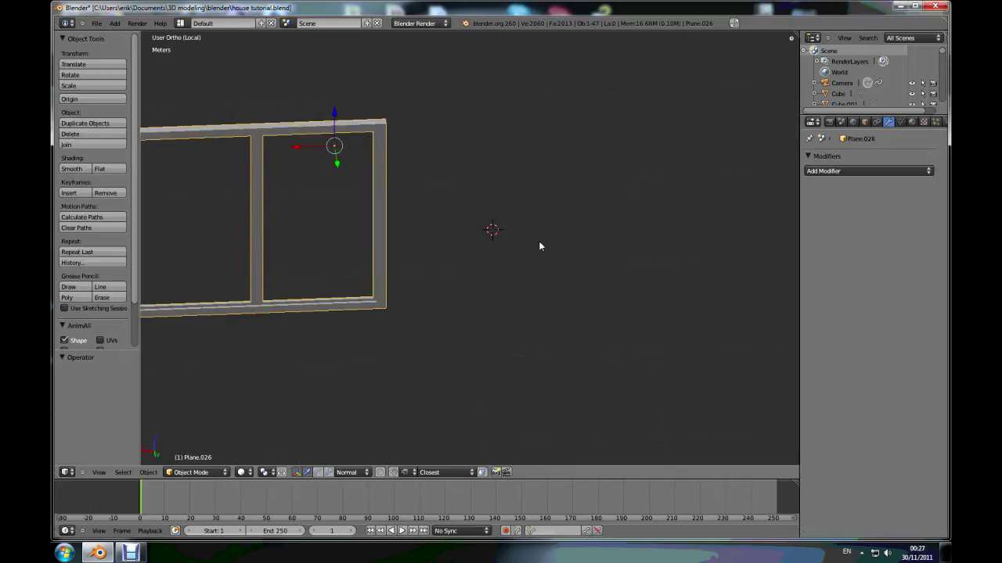
pyautogui.hotkey('shift', 'a')
pyautogui.moveTo(538, 242)
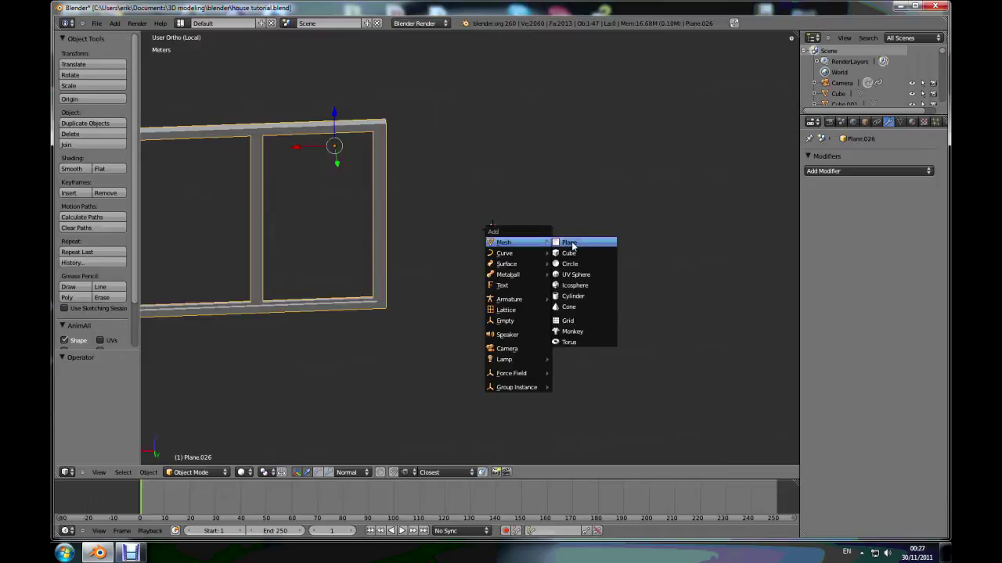
pyautogui.click(570, 242)
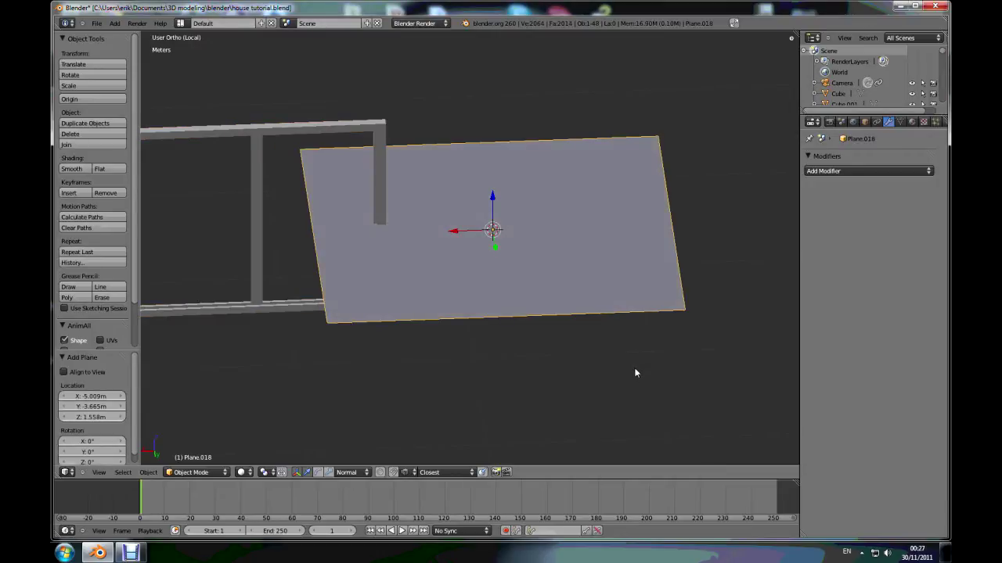
pyautogui.press('r')
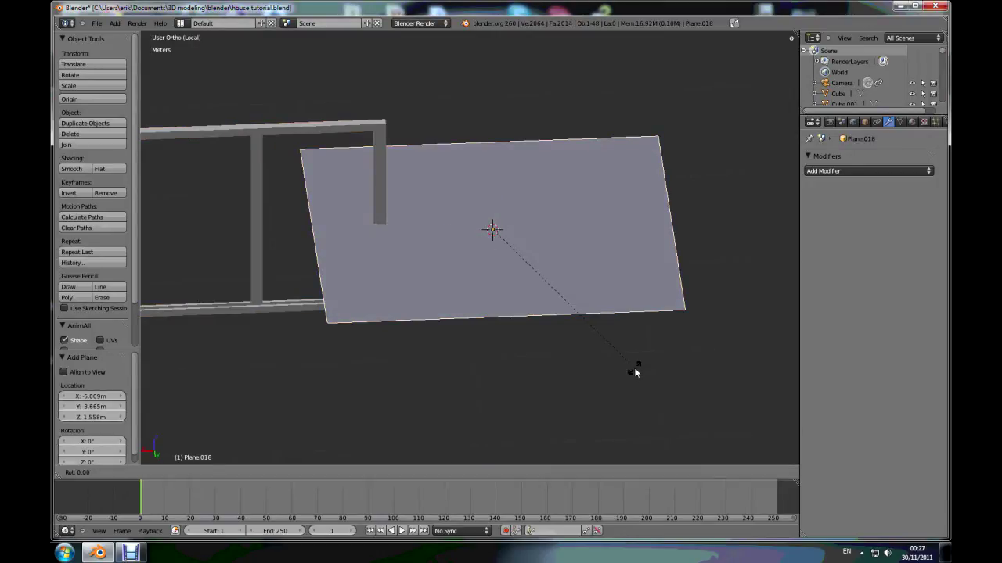
pyautogui.write('x90')
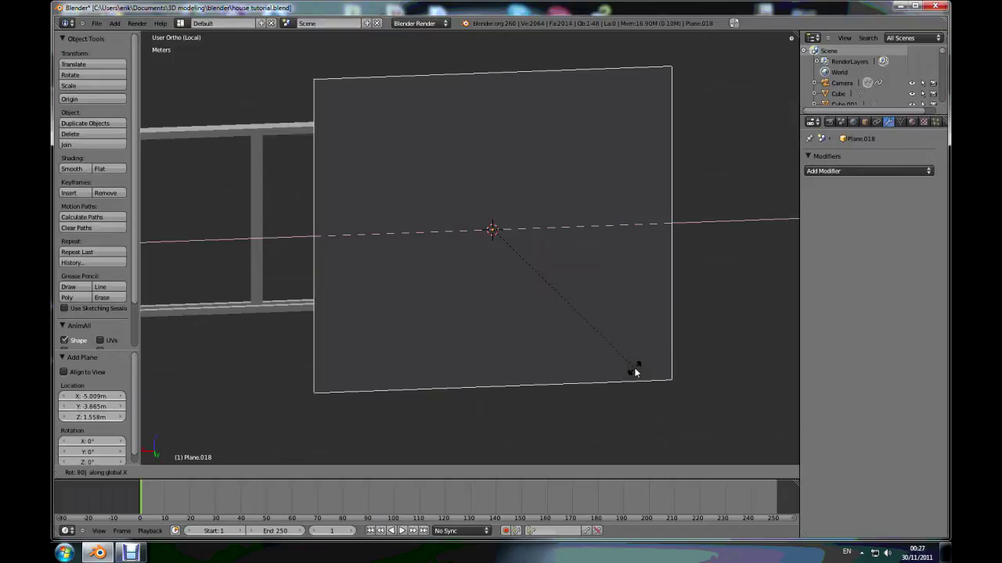
pyautogui.rightClick(692, 366)
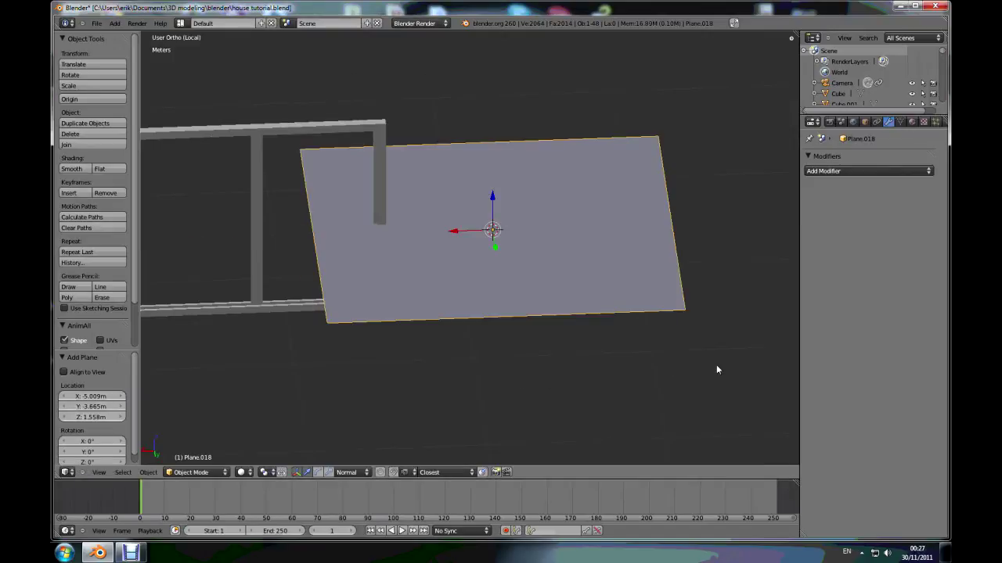
# Rotate the plane 90° about the X axis so it stands upright, and scale it down to about half its size
pyautogui.write('rx90')
pyautogui.press('Return')
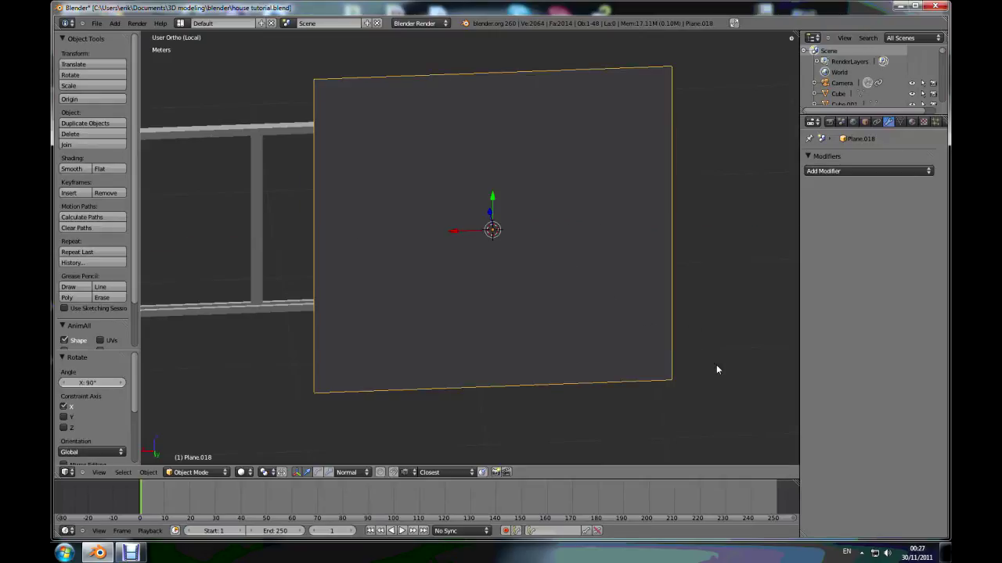
pyautogui.press('s')
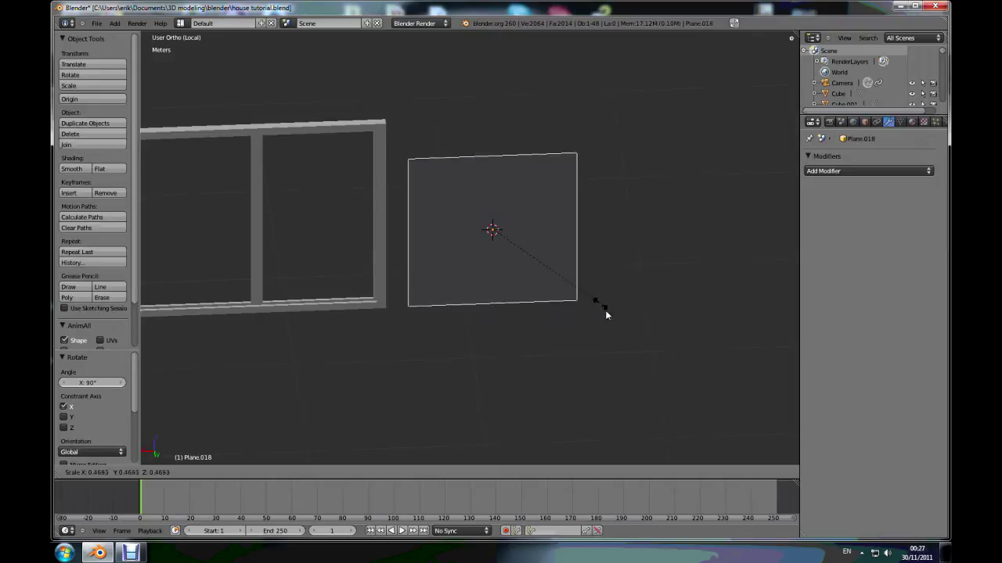
pyautogui.click(605, 311)
# Move the upright plane about 23 cm along the X axis, away from the window frame
pyautogui.press('g')
pyautogui.press('x')
pyautogui.click(493, 236)
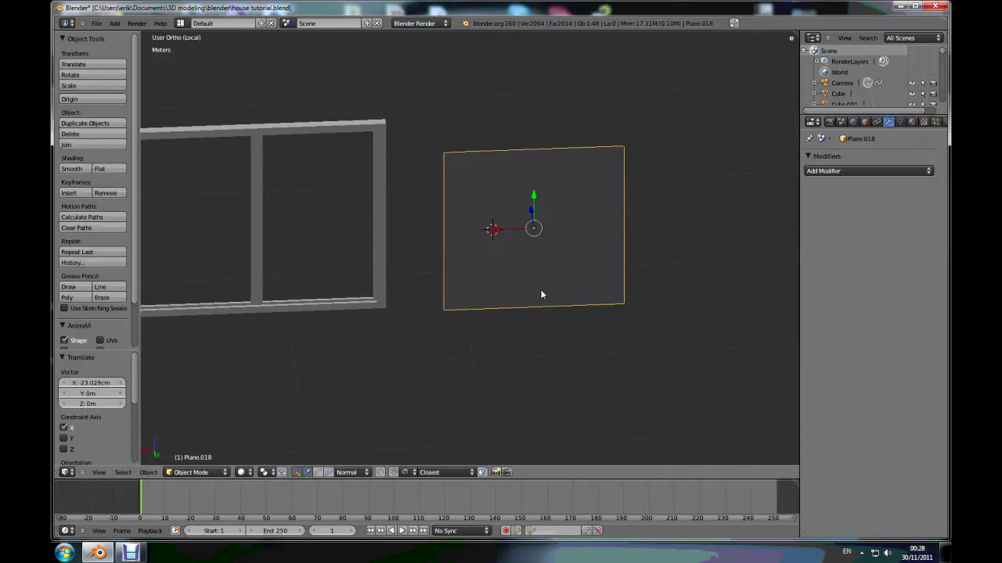
# In Edit Mode with face selection, delete only the plane's face, keeping its four outline edges
pyautogui.press('Tab')
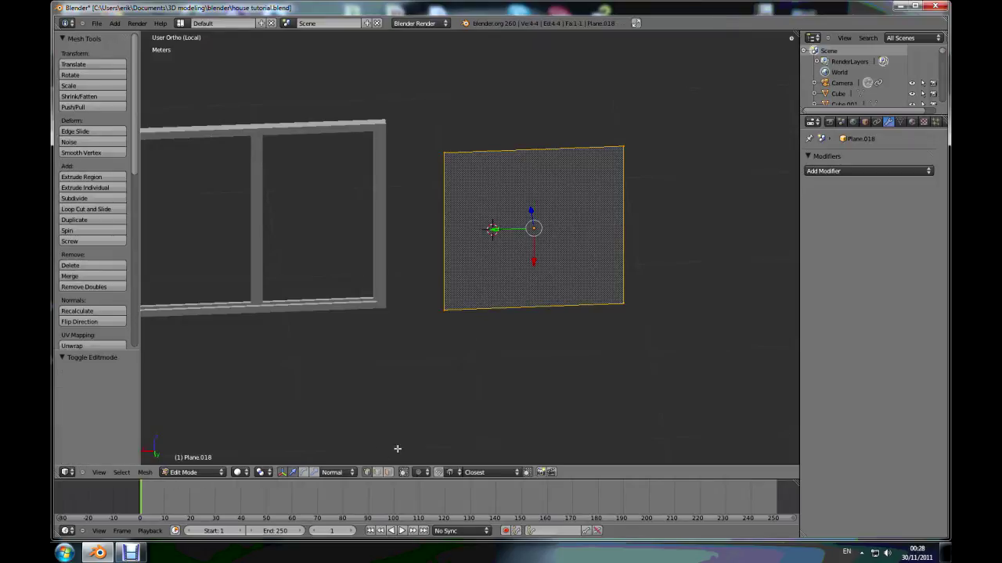
pyautogui.click(387, 473)
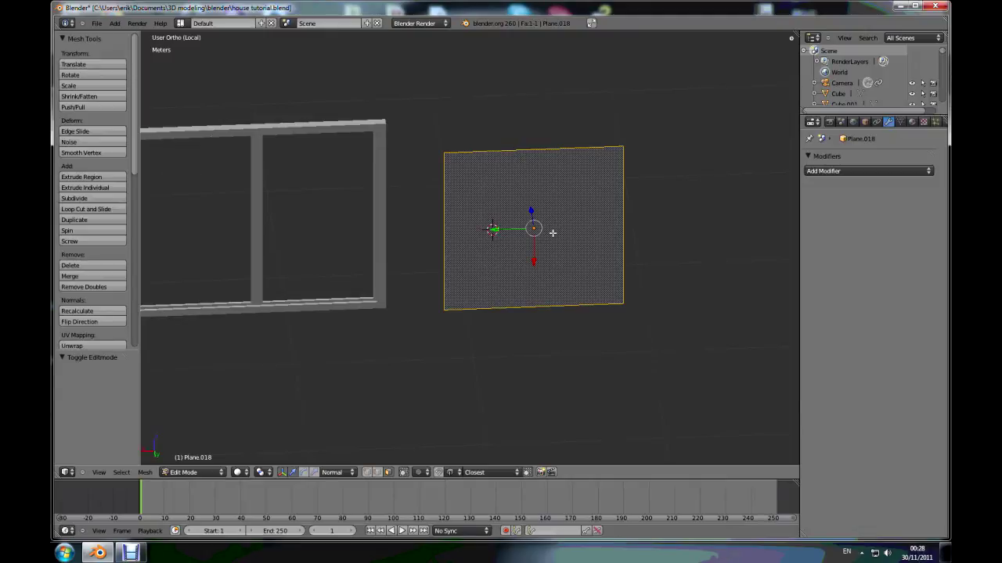
pyautogui.press('x')
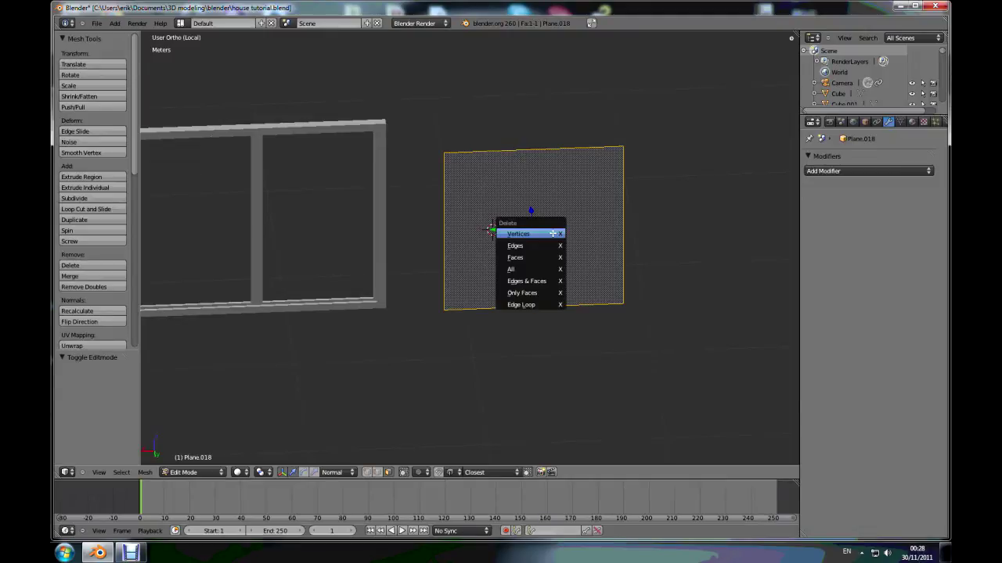
pyautogui.click(529, 291)
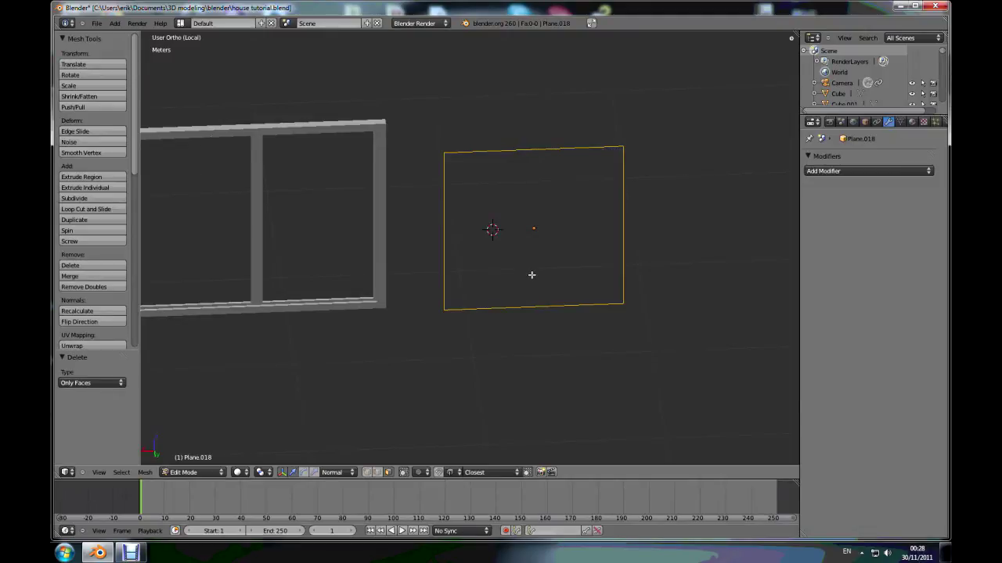
# Extrude the whole plane outline in vertex mode and scale the new edges outward to about 1.109, forming a flat frame border
pyautogui.press('Tab')
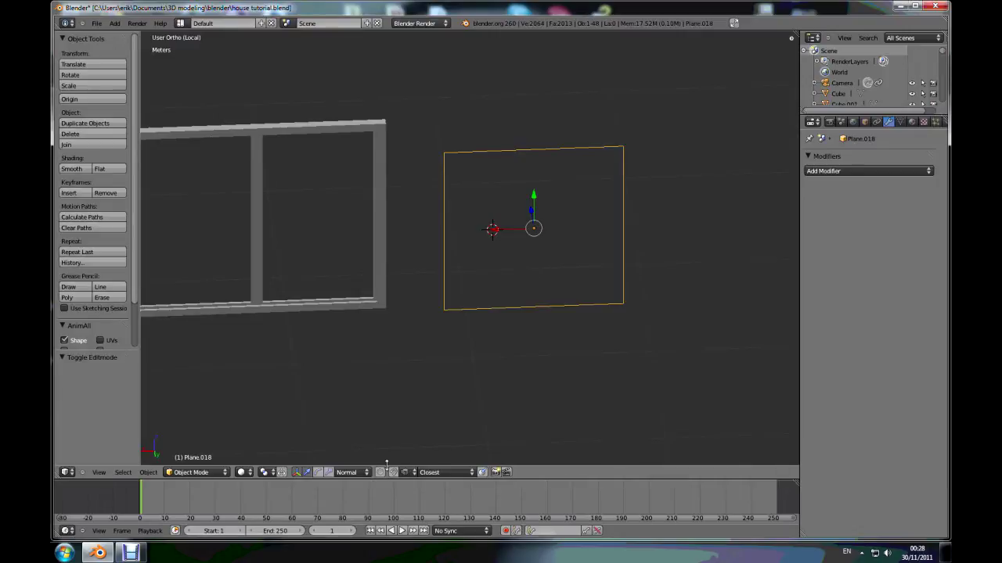
pyautogui.moveTo(449, 364); pyautogui.dragTo(486, 297, button='middle')
pyautogui.press('Tab')
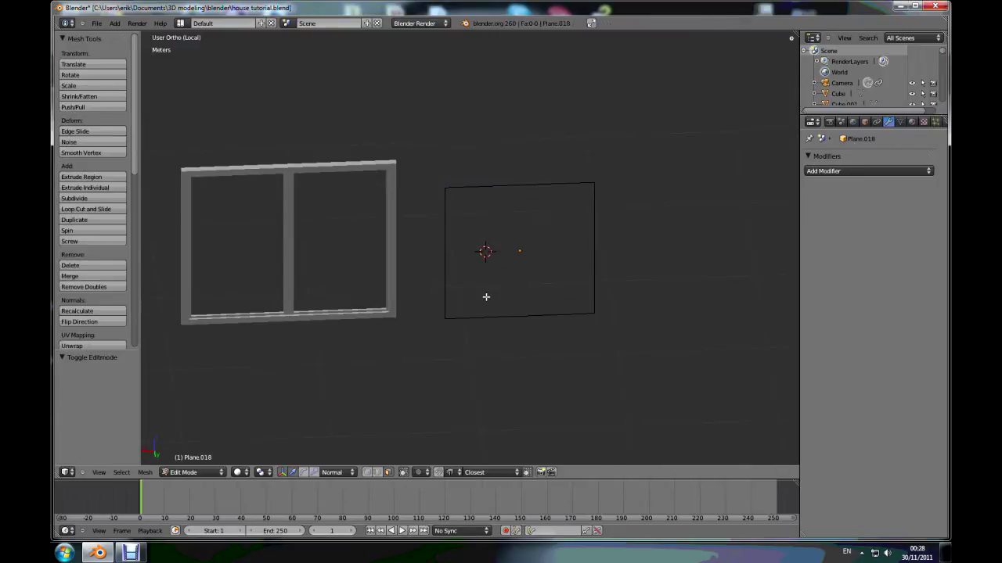
pyautogui.click(367, 474)
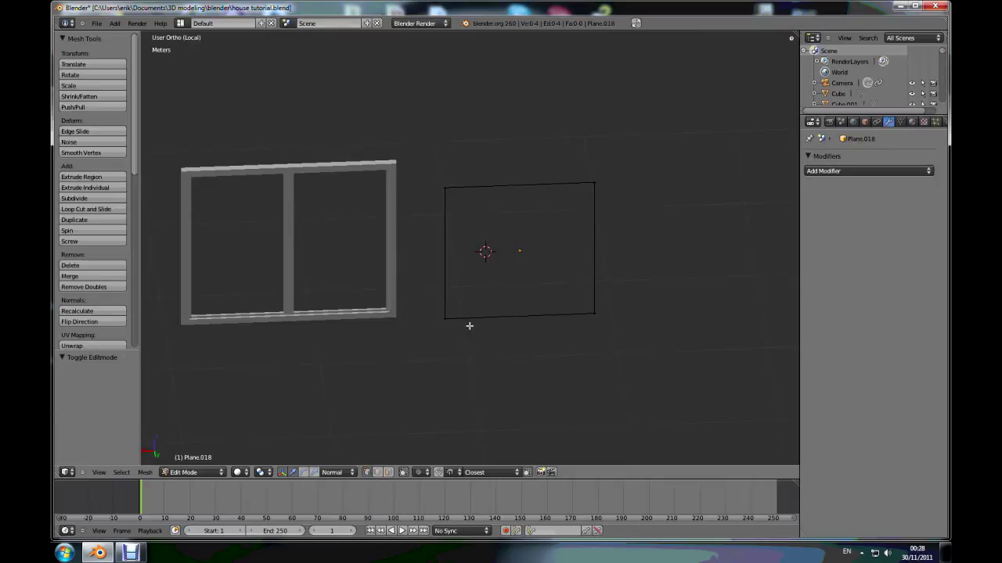
pyautogui.scroll(1, 488, 236)
pyautogui.press('a')
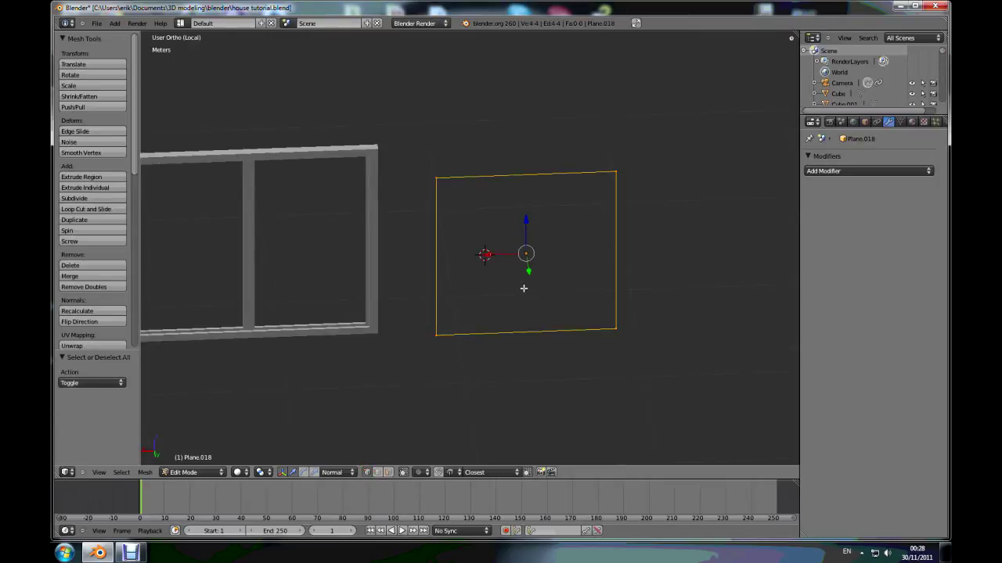
pyautogui.press('e')
pyautogui.rightClick(570, 349)
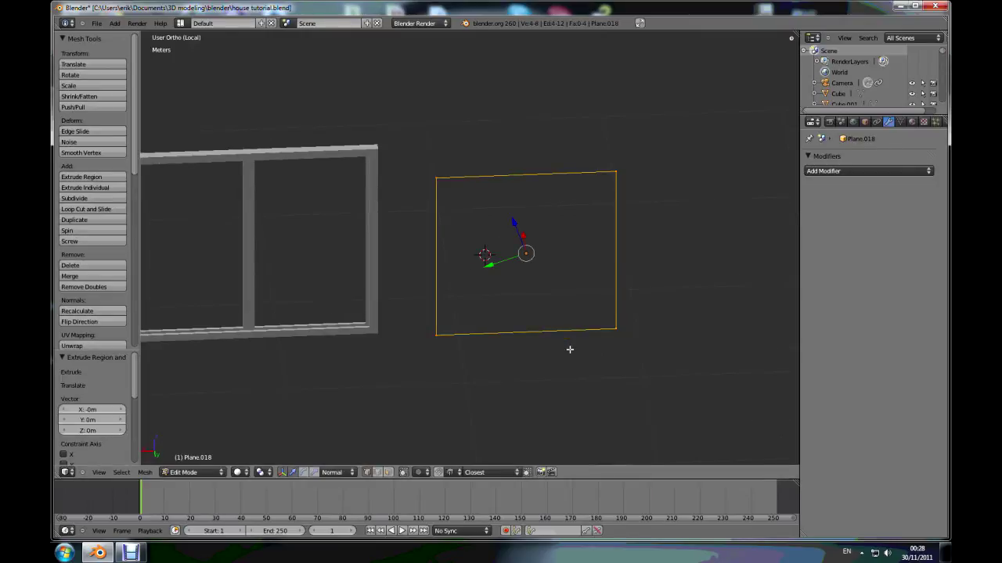
pyautogui.press('s')
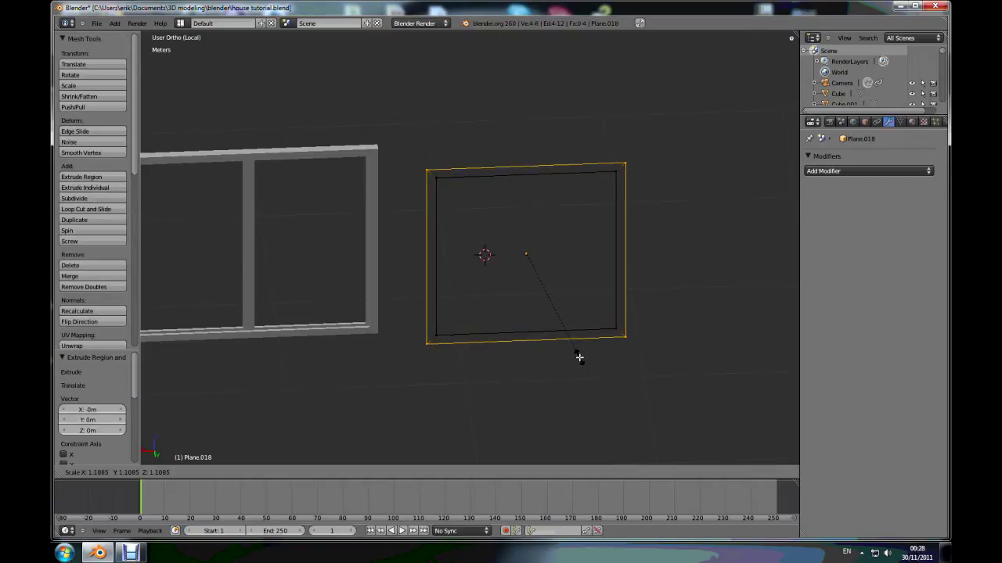
pyautogui.click(579, 357)
pyautogui.moveTo(519, 285); pyautogui.dragTo(556, 299, button='middle')
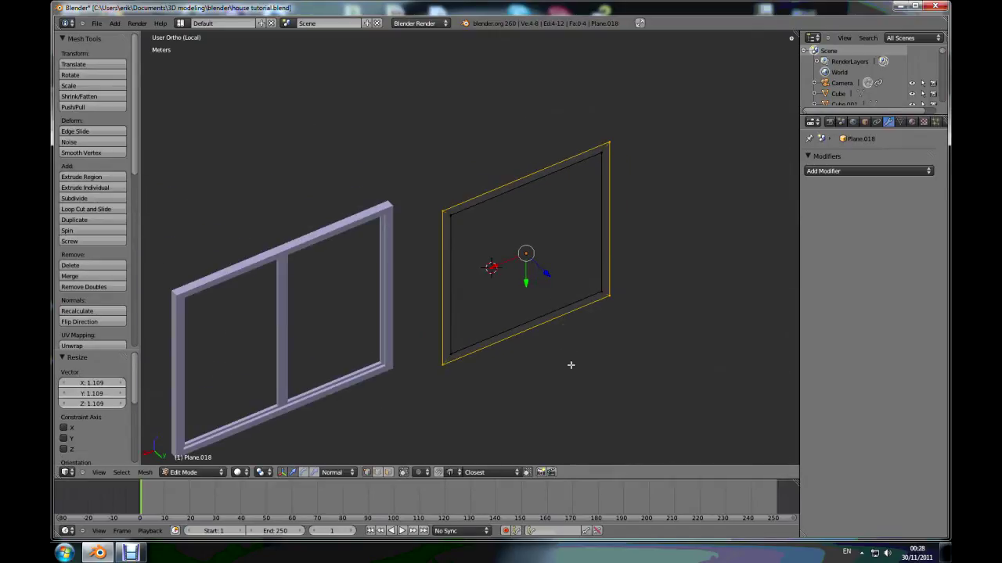
# Switch the transform orientation to Global and extrude the entire flat border about 5.6 cm along negative Y to give it depth
pyautogui.press('a')
pyautogui.press('a')
pyautogui.moveTo(561, 357); pyautogui.dragTo(395, 451, button='middle')
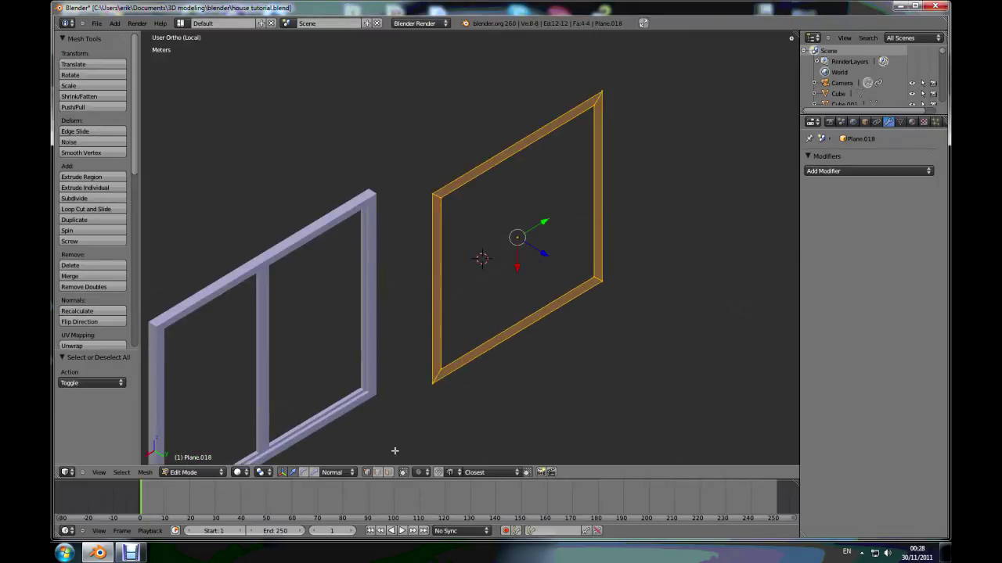
pyautogui.click(353, 473)
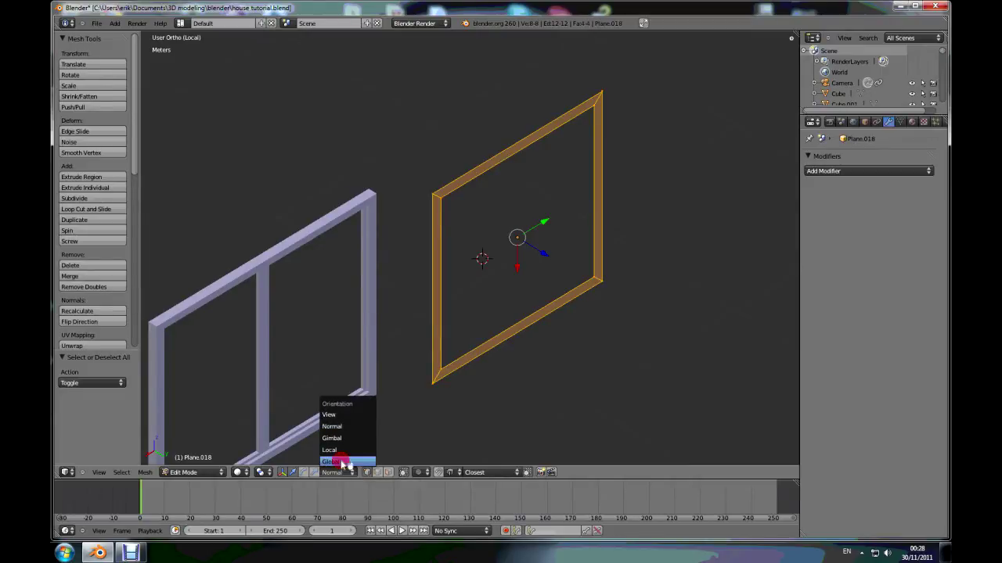
pyautogui.click(342, 463)
pyautogui.moveTo(571, 323); pyautogui.dragTo(598, 336, button='middle')
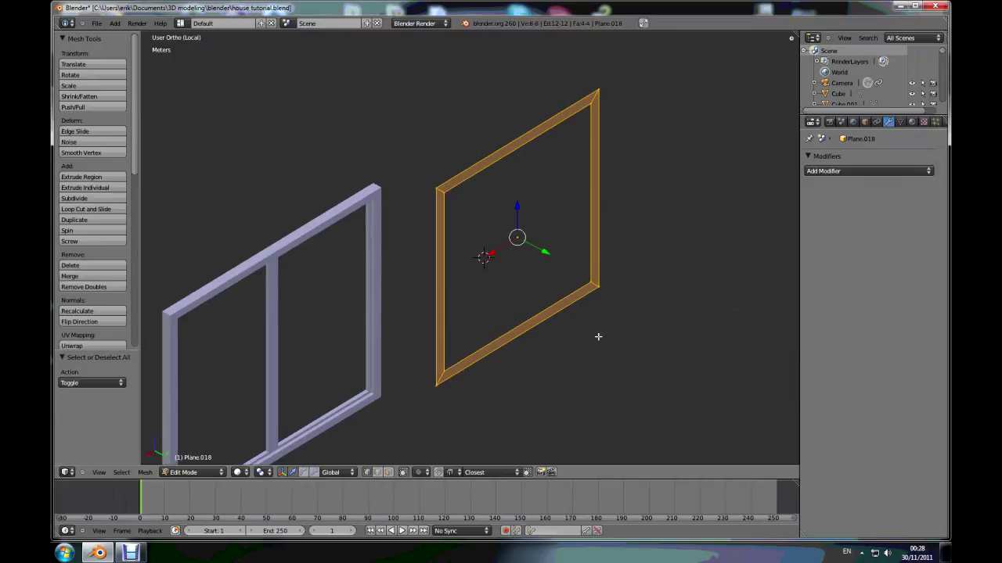
pyautogui.press('e')
pyautogui.press('y')
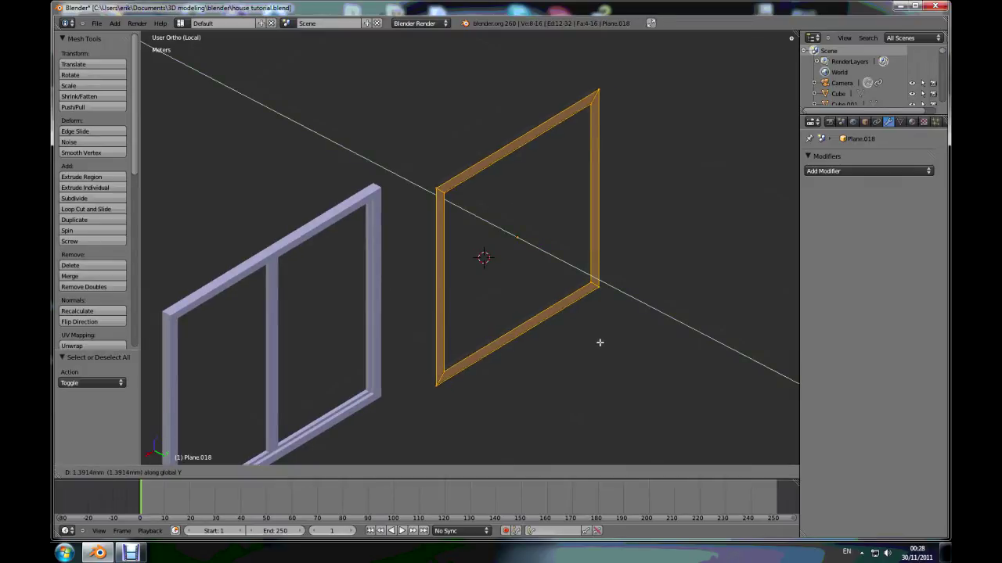
pyautogui.click(593, 341)
pyautogui.moveTo(592, 340); pyautogui.dragTo(576, 347, button='middle')
# Add one loop cut around the frame's inner faces, about midway through its depth
pyautogui.scroll(3, 492, 345)
pyautogui.moveTo(492, 344); pyautogui.dragTo(646, 270, button='middle')
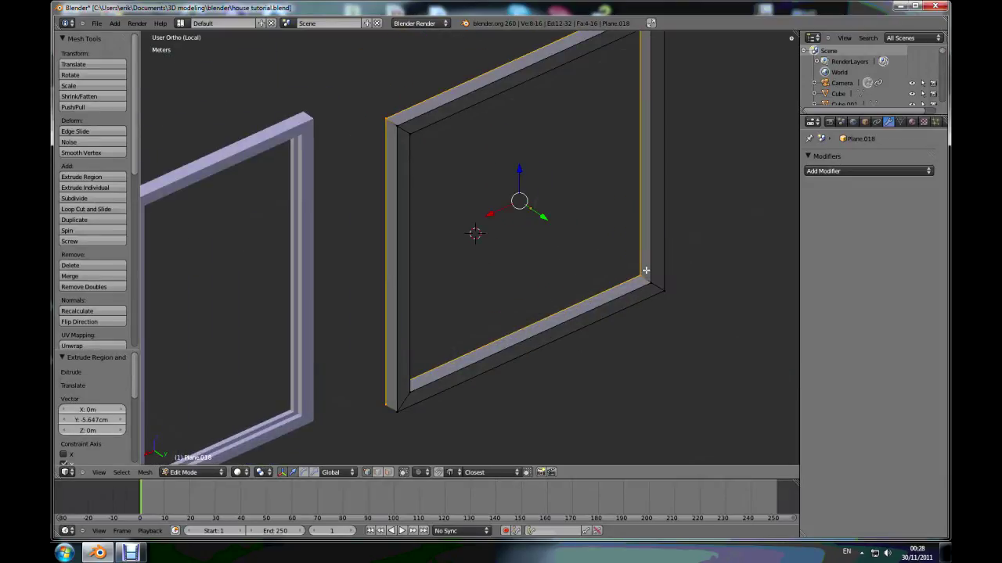
pyautogui.hotkey('ctrl', 'r')
pyautogui.click(639, 283)
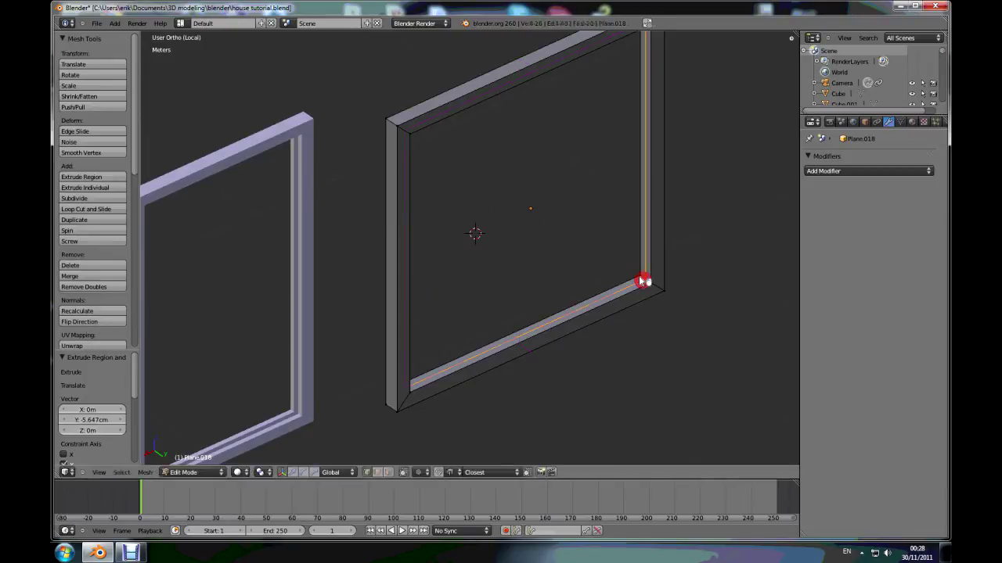
pyautogui.click(642, 280)
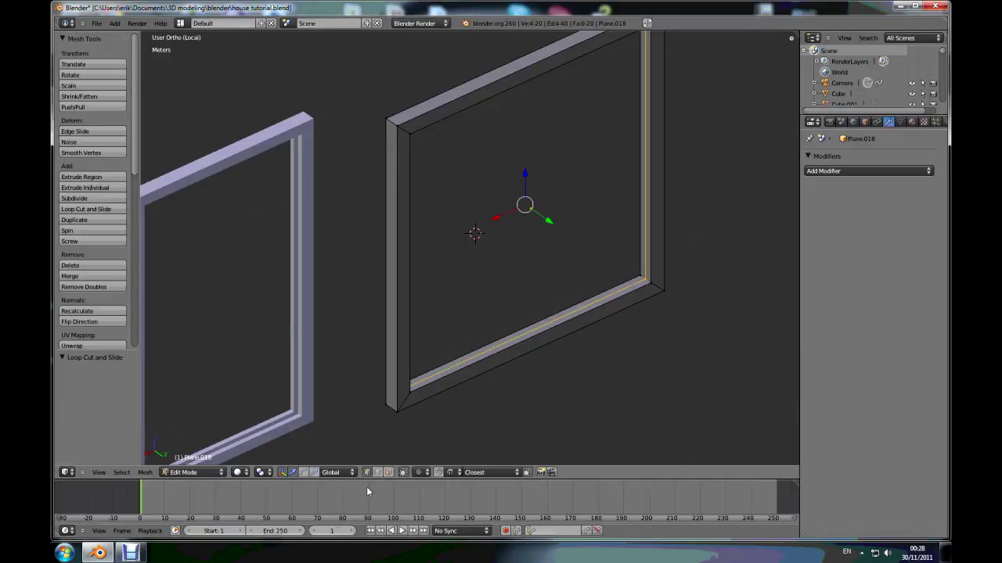
# Extrude the rear loop of inner faces in face mode and scale it inward to about 0.953 on X and Z only
pyautogui.click(389, 475)
pyautogui.scroll(-4, 449, 381)
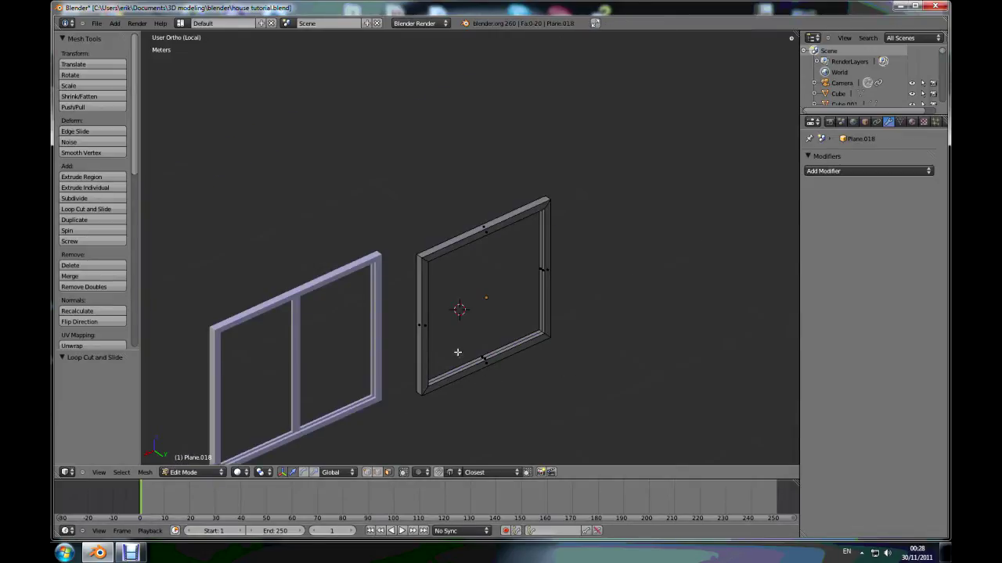
pyautogui.scroll(4, 458, 351)
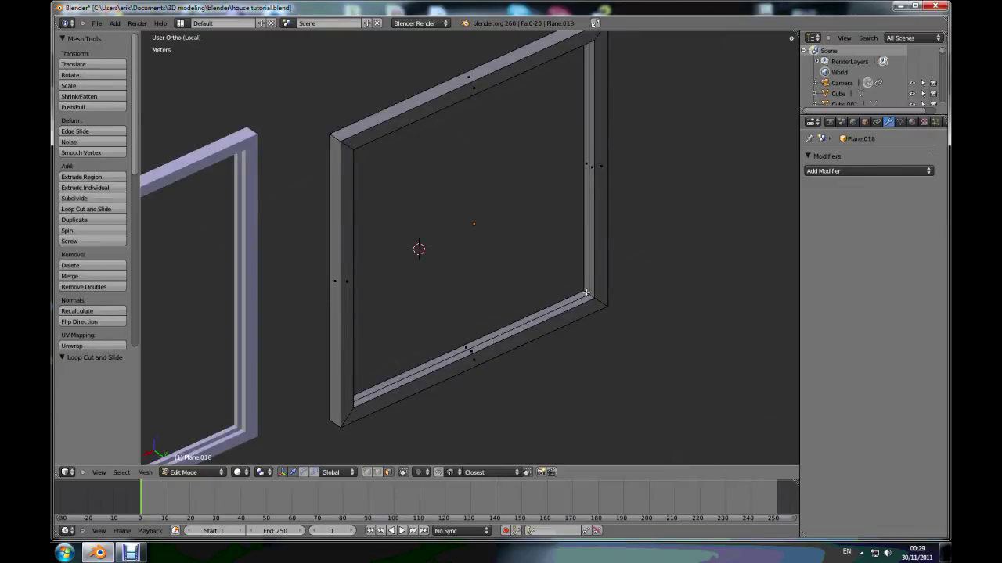
pyautogui.keyDown('alt'); pyautogui.rightClick(585, 292); pyautogui.keyUp('alt')
pyautogui.press('e')
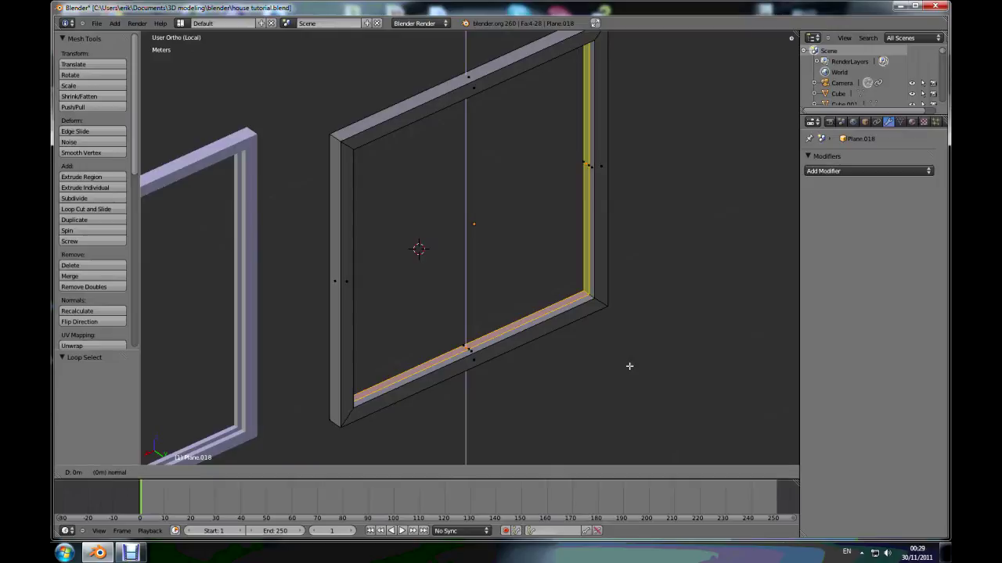
pyautogui.rightClick(629, 366)
pyautogui.press('s')
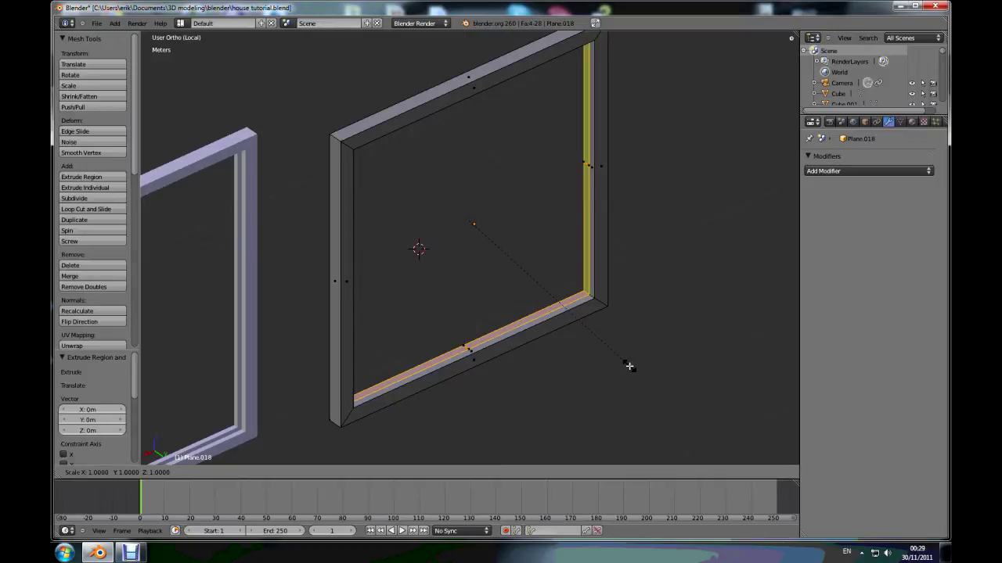
pyautogui.hotkey('shift', 'y')
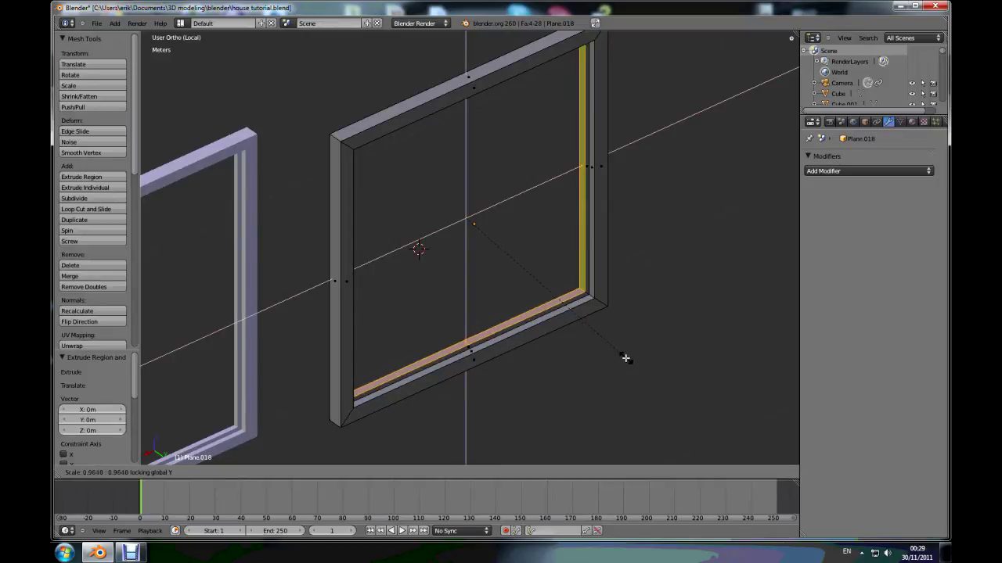
pyautogui.click(626, 354)
pyautogui.moveTo(630, 381); pyautogui.dragTo(610, 362, button='middle')
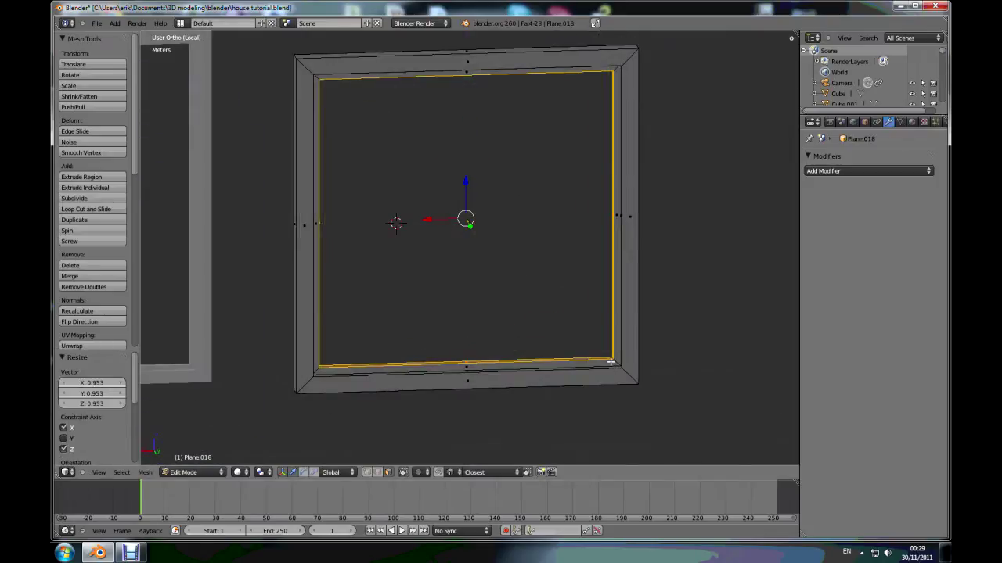
# Examine the new frame's inner ledge from several angles and compare it with the existing double window frame
pyautogui.scroll(-5, 611, 362)
pyautogui.moveTo(535, 336); pyautogui.dragTo(453, 447, button='middle')
pyautogui.scroll(1, 453, 447)
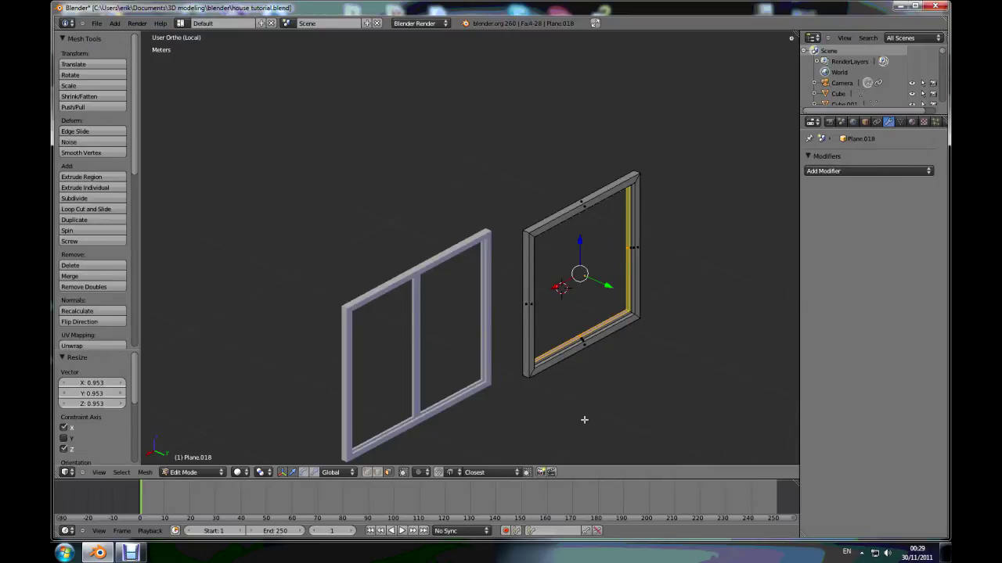
pyautogui.moveTo(649, 384); pyautogui.dragTo(609, 319, button='middle')
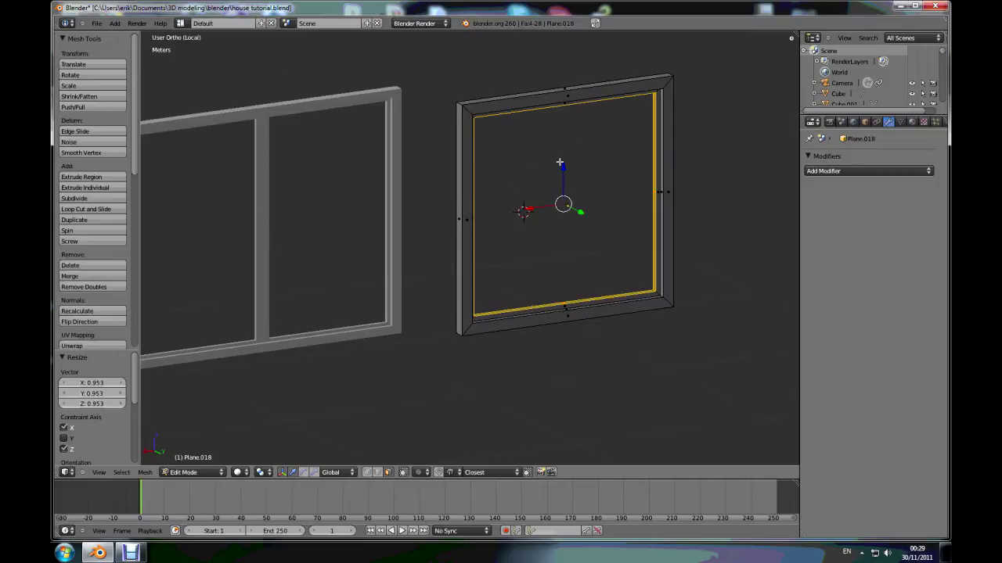
pyautogui.moveTo(560, 162); pyautogui.dragTo(556, 188, button='middle')
pyautogui.scroll(-3, 550, 227)
pyautogui.scroll(4, 552, 241)
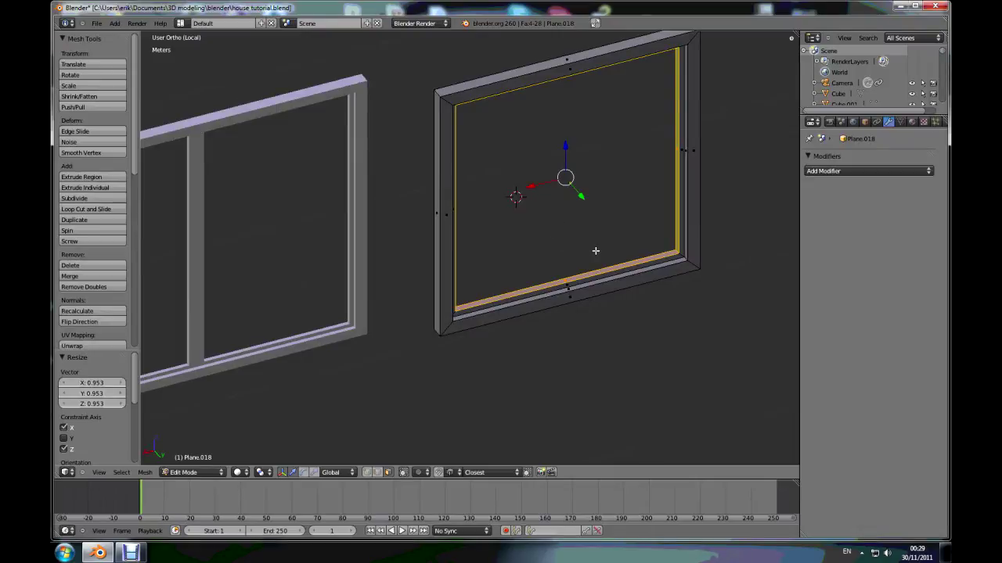
pyautogui.scroll(-3, 595, 253)
pyautogui.scroll(2, 593, 258)
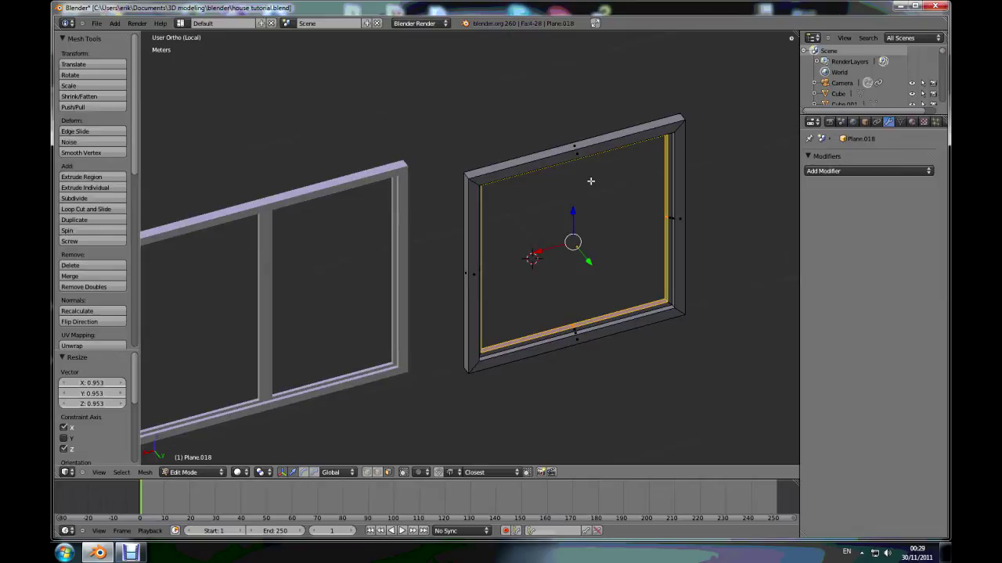
pyautogui.press('Tab')
pyautogui.press('Tab')
# In wireframe display, add two crosswise loop cuts to the frame's upper rail and two to its lower rail
pyautogui.moveTo(588, 188); pyautogui.dragTo(590, 219, button='middle')
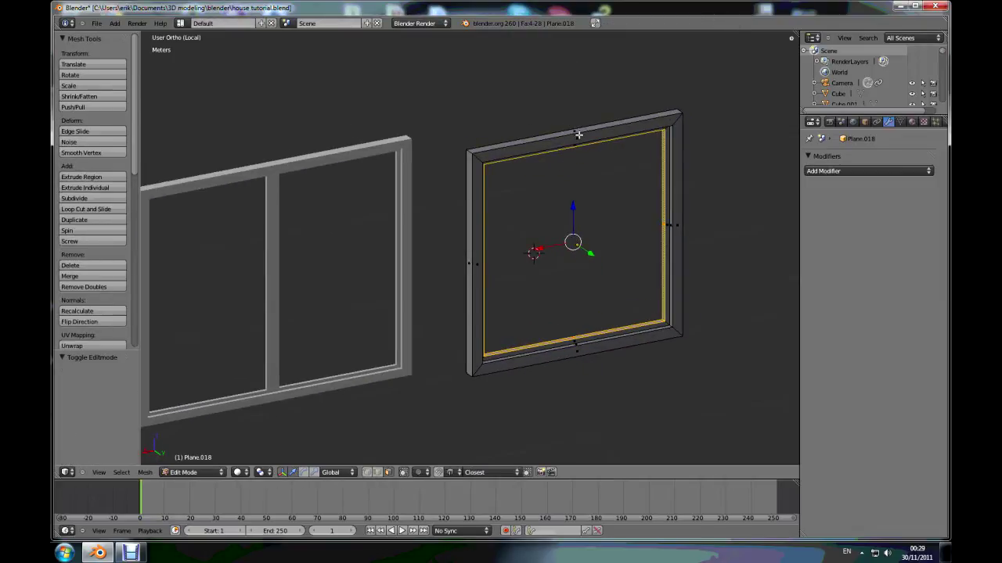
pyautogui.press('z')
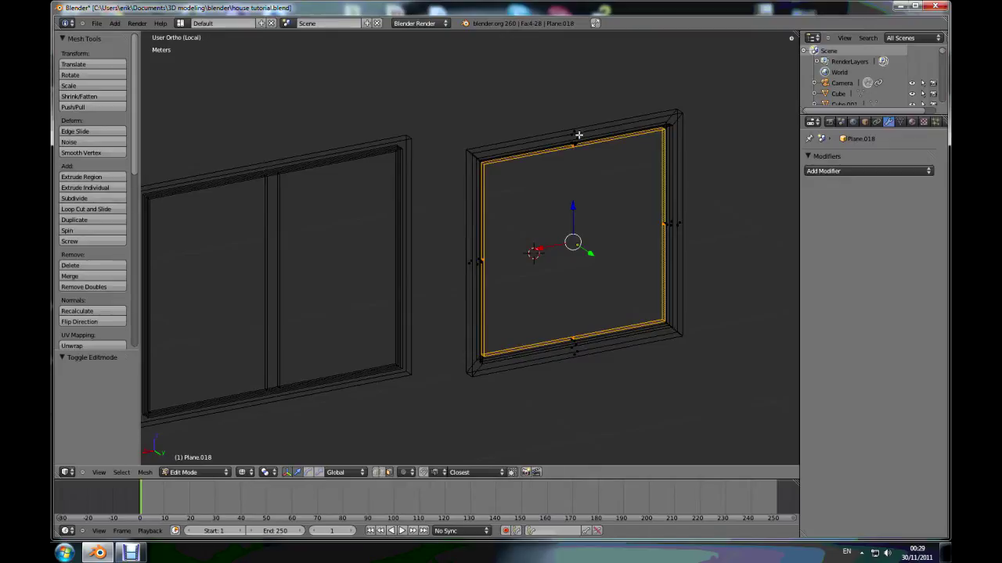
pyautogui.press('a')
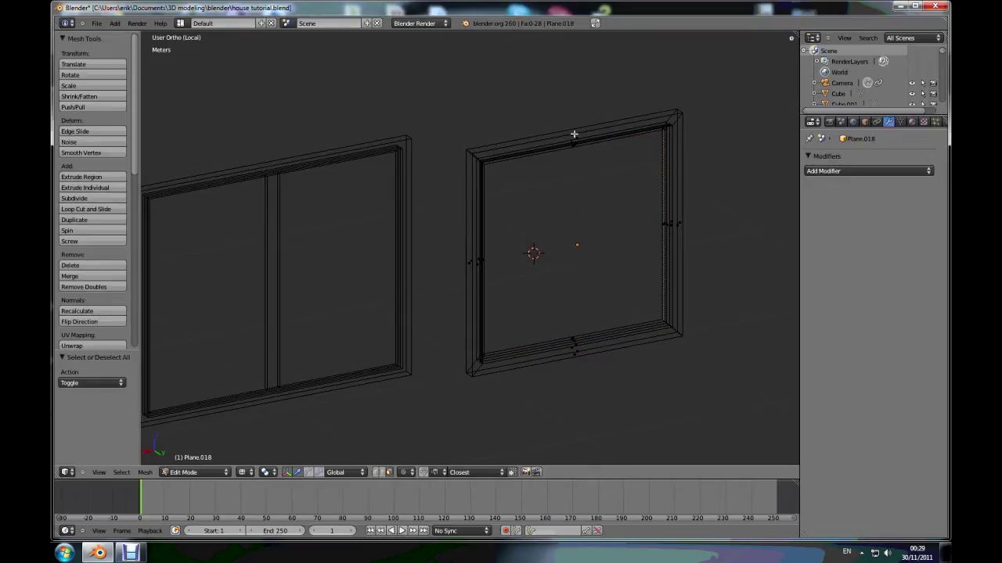
pyautogui.hotkey('ctrl', 'r')
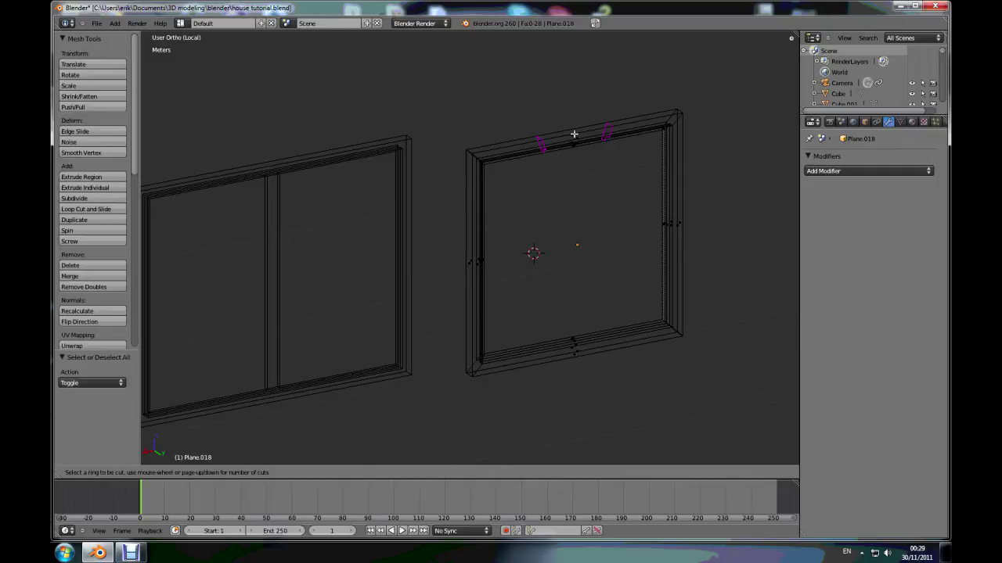
pyautogui.click(573, 133)
pyautogui.rightClick(579, 189)
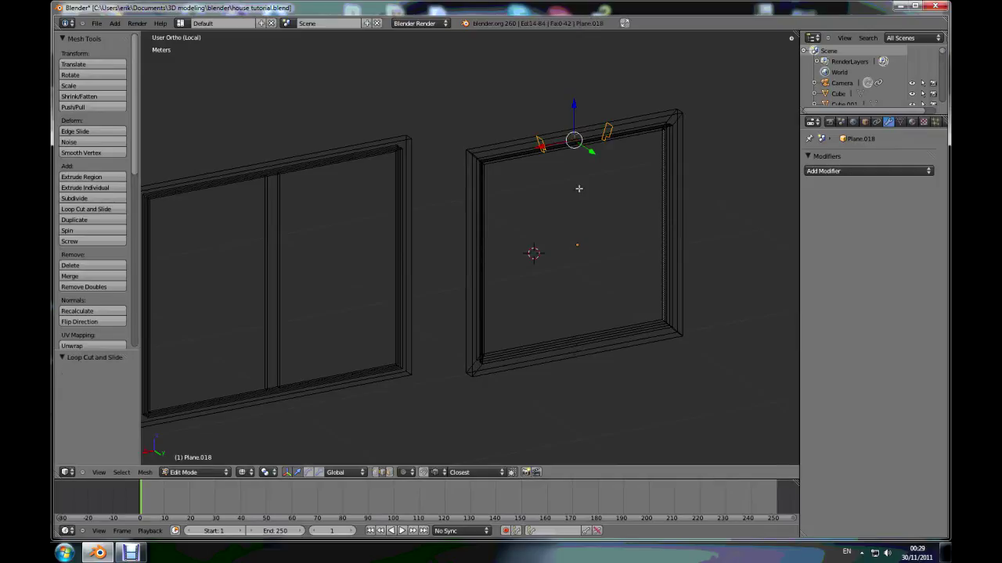
pyautogui.hotkey('ctrl', 'r')
pyautogui.click(573, 358)
pyautogui.rightClick(574, 358)
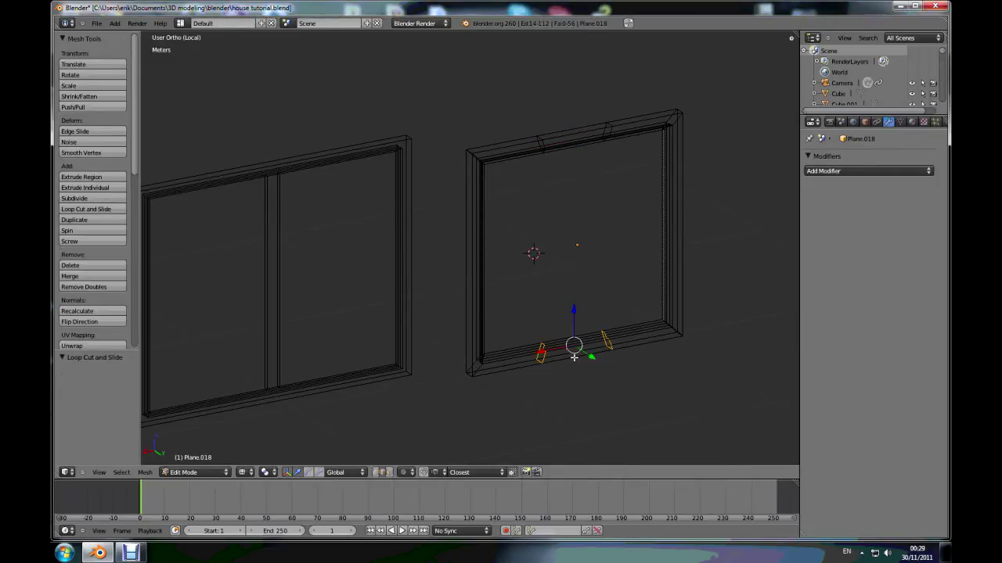
# In front view, box-select the left-hand cut vertices of both rails and flatten them vertically by scaling X to 0
pyautogui.press('KP_1')
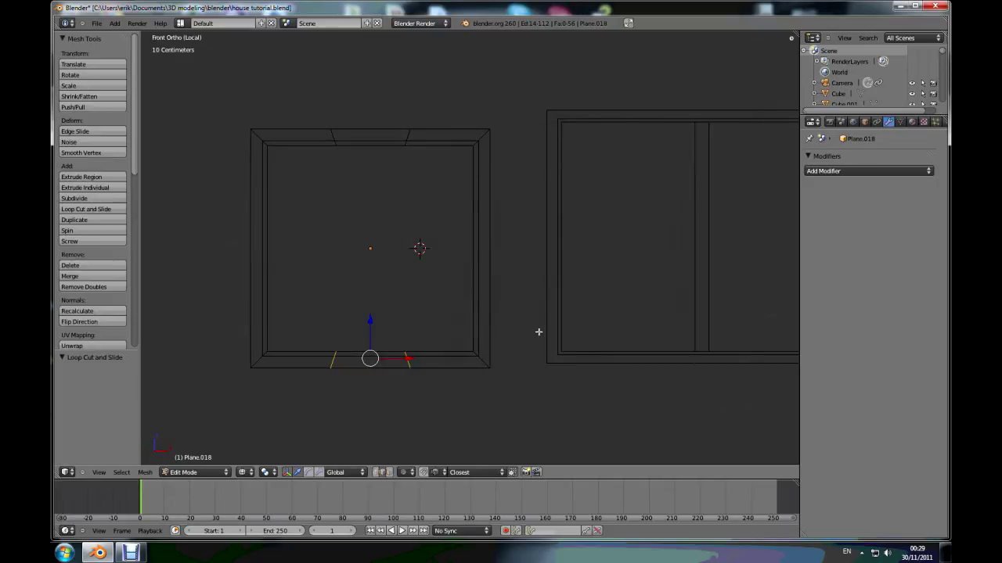
pyautogui.click(376, 472)
pyautogui.press('a')
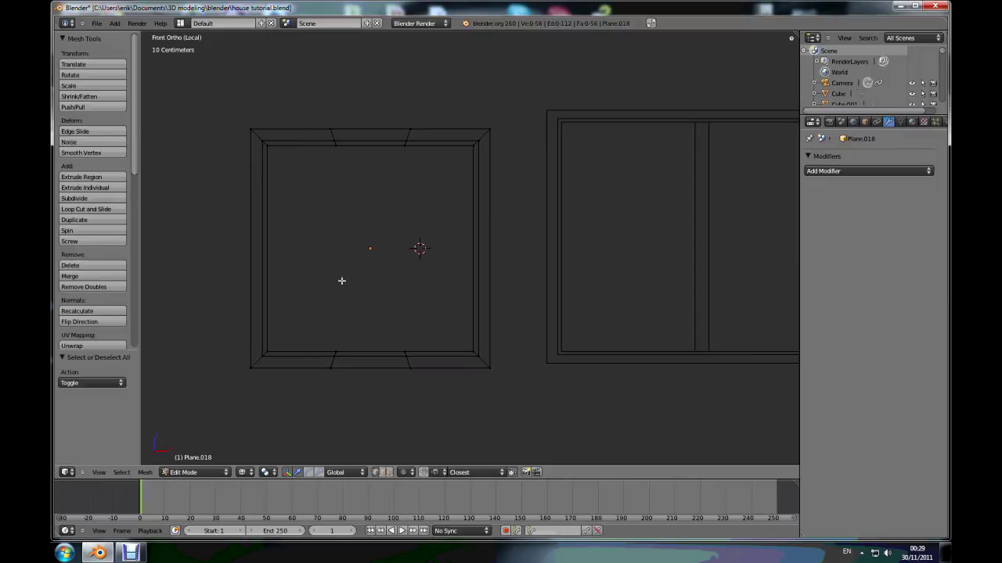
pyautogui.press('b')
pyautogui.moveTo(302, 97); pyautogui.dragTo(369, 417)
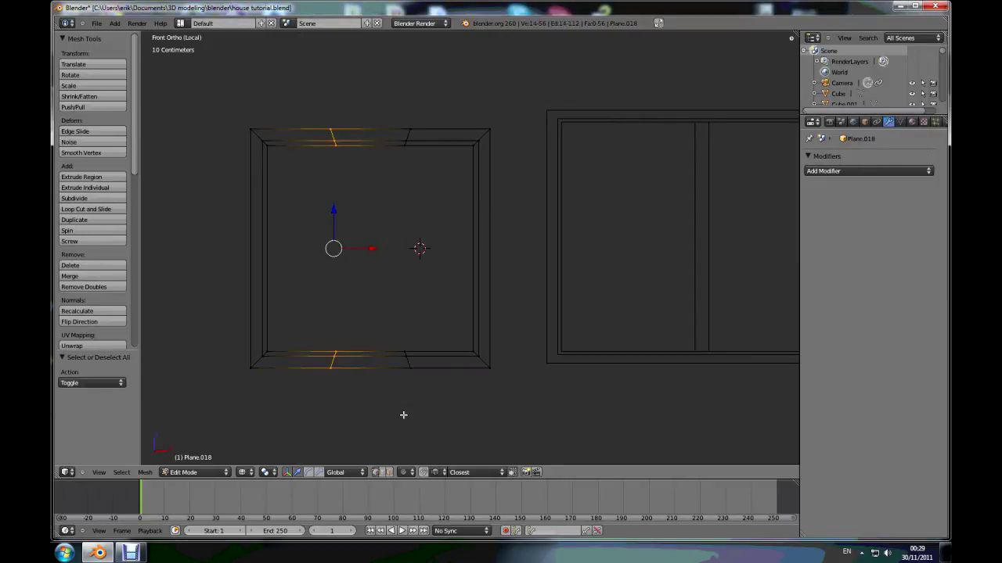
pyautogui.press('s')
pyautogui.write('x')
pyautogui.write('0')
pyautogui.press('Return')
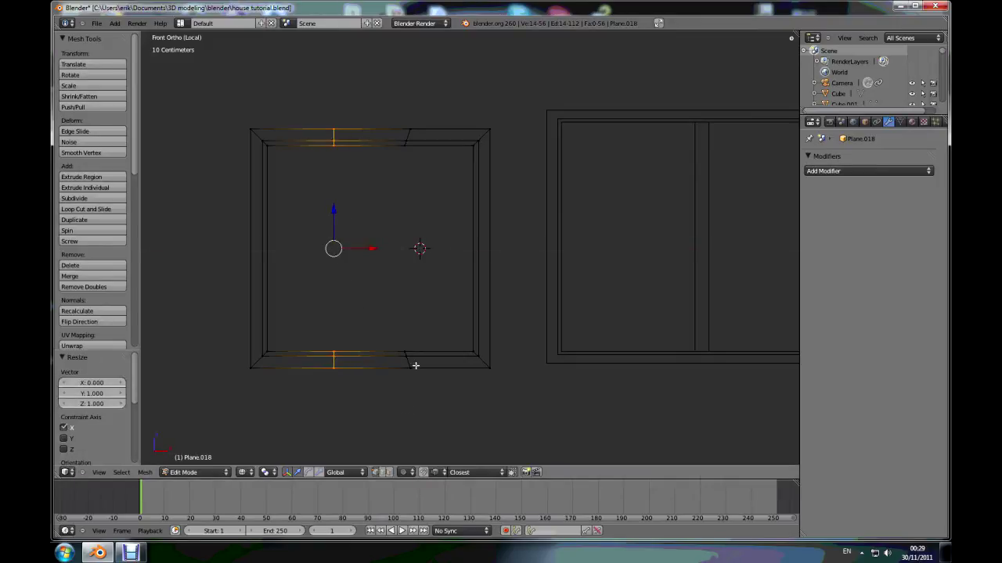
# Box-select the right-hand cut vertices of both rails, flatten them by scaling X to 0, and clear the selection
pyautogui.press('a')
pyautogui.press('b')
pyautogui.moveTo(386, 84); pyautogui.dragTo(437, 425)
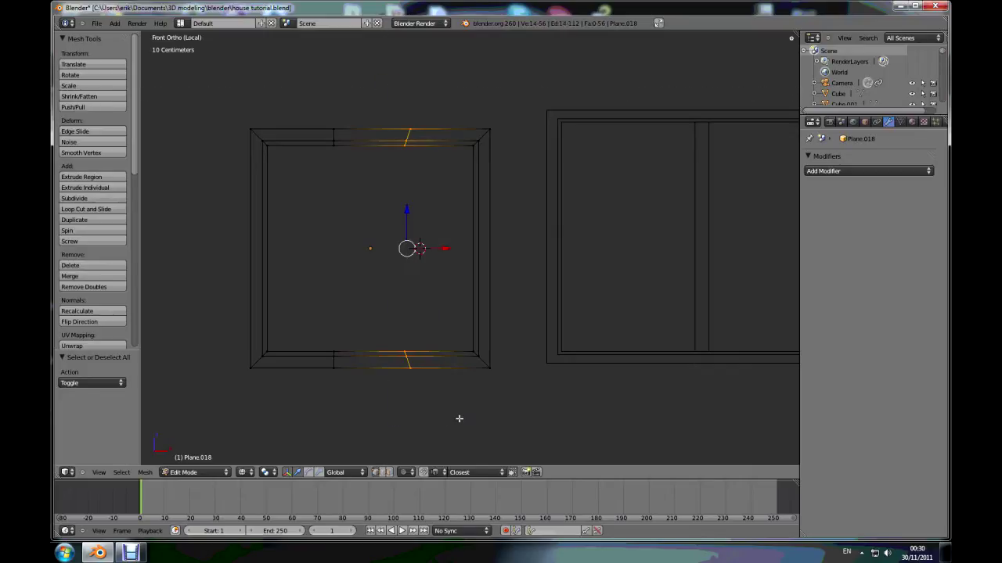
pyautogui.write('sx0')
pyautogui.press('Return')
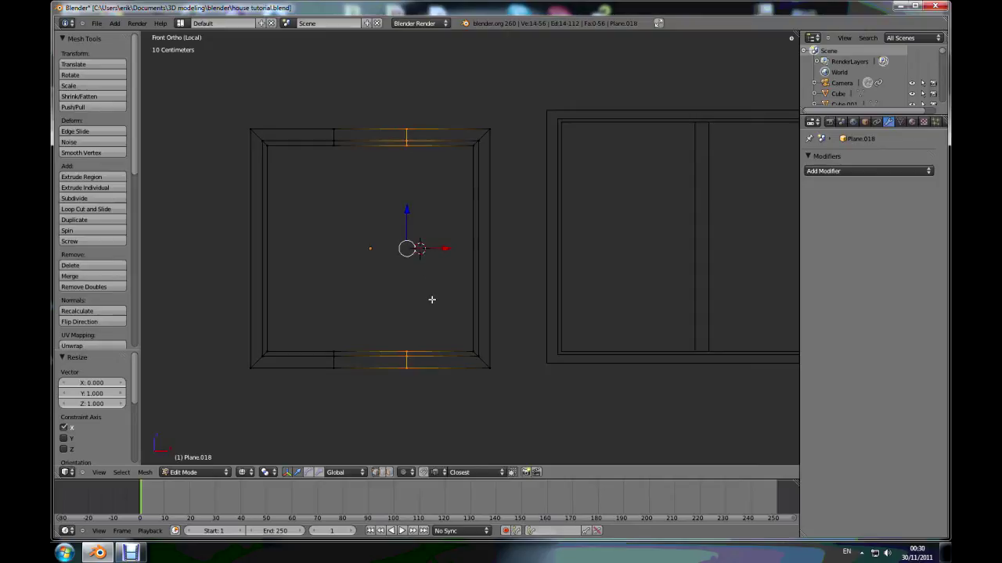
pyautogui.press('a')
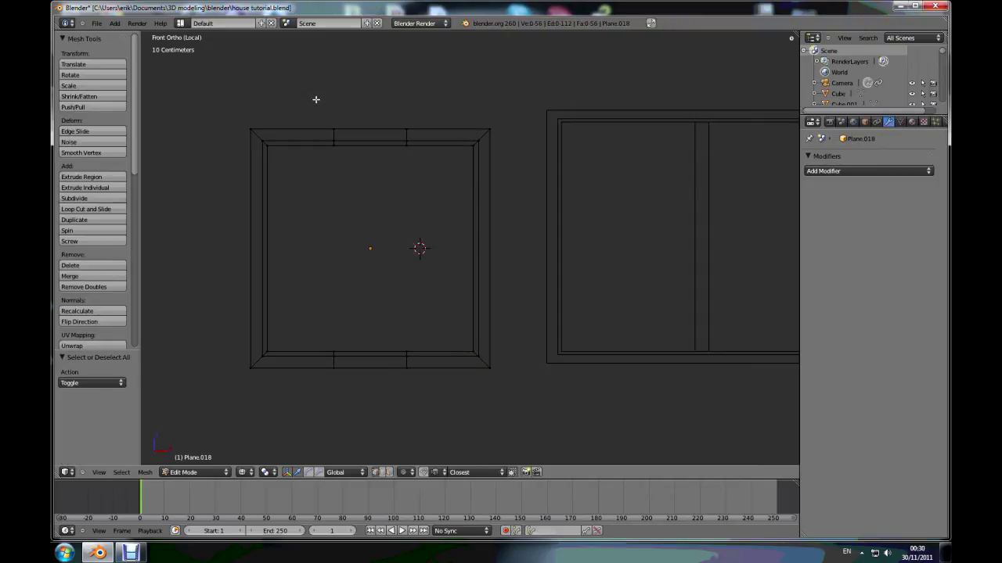
# Box-select both pairs of rail cuts and scale them together along X to about 0.178
pyautogui.press('b')
pyautogui.moveTo(312, 94); pyautogui.dragTo(432, 405)
pyautogui.press('s')
pyautogui.press('x')
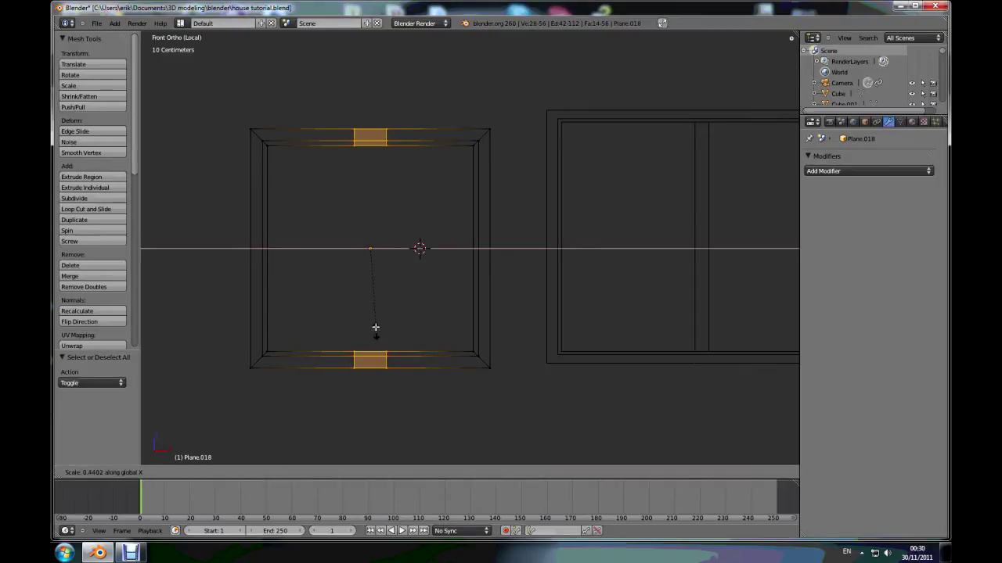
pyautogui.click(381, 280)
# In solid display and face mode, delete the small inner faces between the cuts on the lower and upper rails
pyautogui.moveTo(388, 271); pyautogui.dragTo(426, 326, button='middle')
pyautogui.press('z')
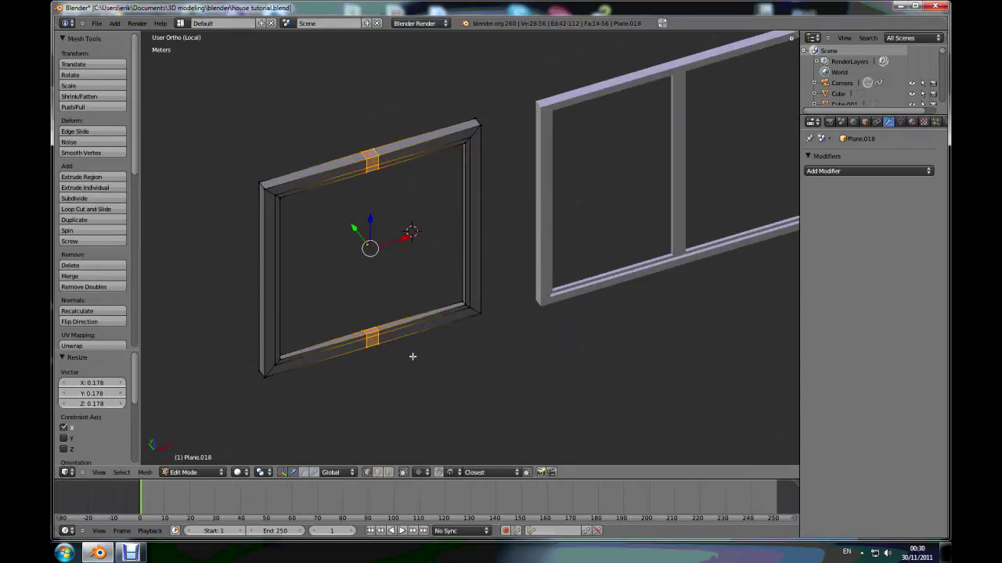
pyautogui.scroll(5, 412, 356)
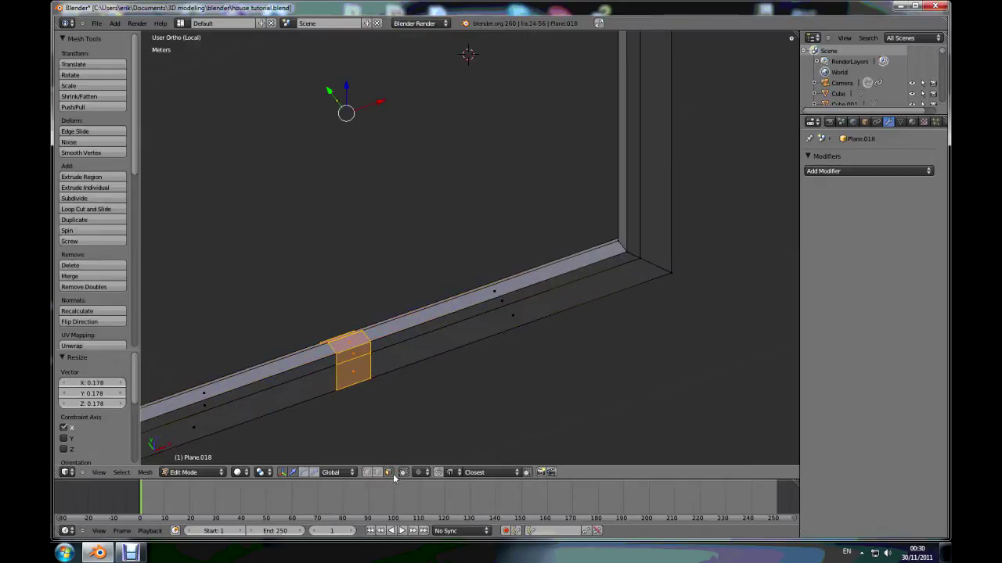
pyautogui.rightClick(356, 343)
pyautogui.moveTo(418, 379); pyautogui.dragTo(388, 268, button='middle')
pyautogui.scroll(-5, 389, 324)
pyautogui.scroll(6, 376, 115)
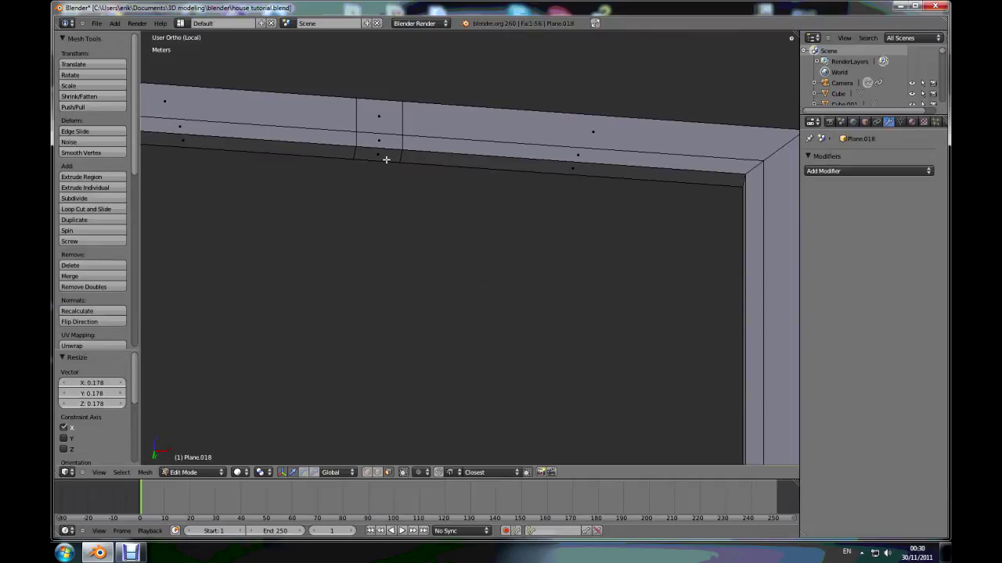
pyautogui.keyDown('shift'); pyautogui.rightClick(383, 157); pyautogui.keyUp('shift')
pyautogui.scroll(-4, 362, 255)
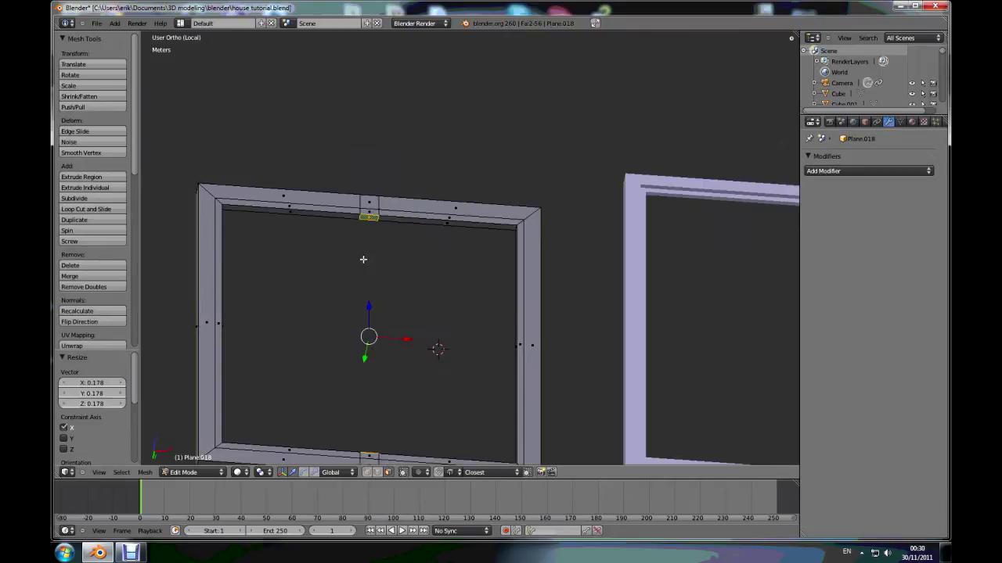
pyautogui.press('x')
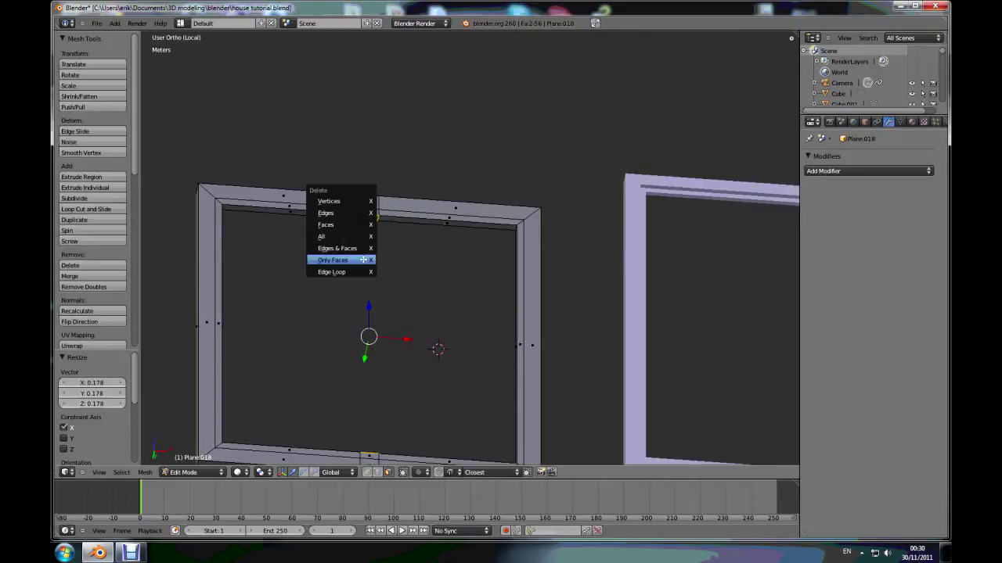
pyautogui.click(341, 227)
# In edge mode, fill a face between the rear edges of the two rail openings to start the central mullion
pyautogui.scroll(-3, 379, 293)
pyautogui.moveTo(378, 297); pyautogui.dragTo(389, 429, button='middle')
pyautogui.click(378, 473)
pyautogui.scroll(2, 388, 367)
pyautogui.scroll(8, 388, 368)
pyautogui.rightClick(342, 324)
pyautogui.moveTo(419, 410); pyautogui.dragTo(418, 308, button='middle')
pyautogui.scroll(-10, 415, 310)
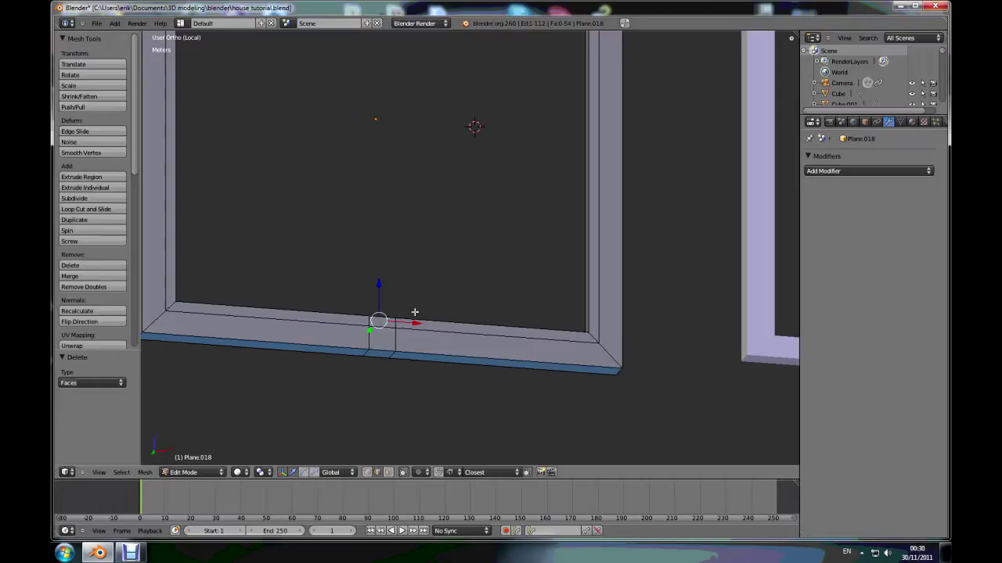
pyautogui.scroll(4, 407, 96)
pyautogui.keyDown('shift'); pyautogui.rightClick(399, 186); pyautogui.keyUp('shift')
pyautogui.press('f')
pyautogui.press('a')
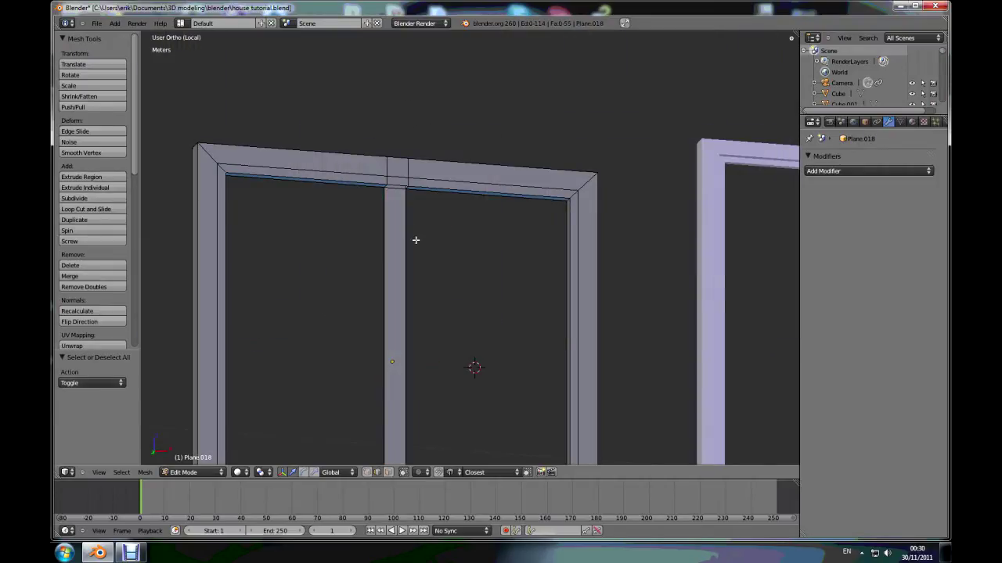
# Select the left-hand edges of the lower and upper rail openings and fill the mullion's left side face between them
pyautogui.scroll(-4, 435, 305)
pyautogui.moveTo(435, 305); pyautogui.dragTo(392, 403, button='middle')
pyautogui.rightClick(391, 406)
pyautogui.scroll(5, 399, 411)
pyautogui.scroll(-4, 419, 226)
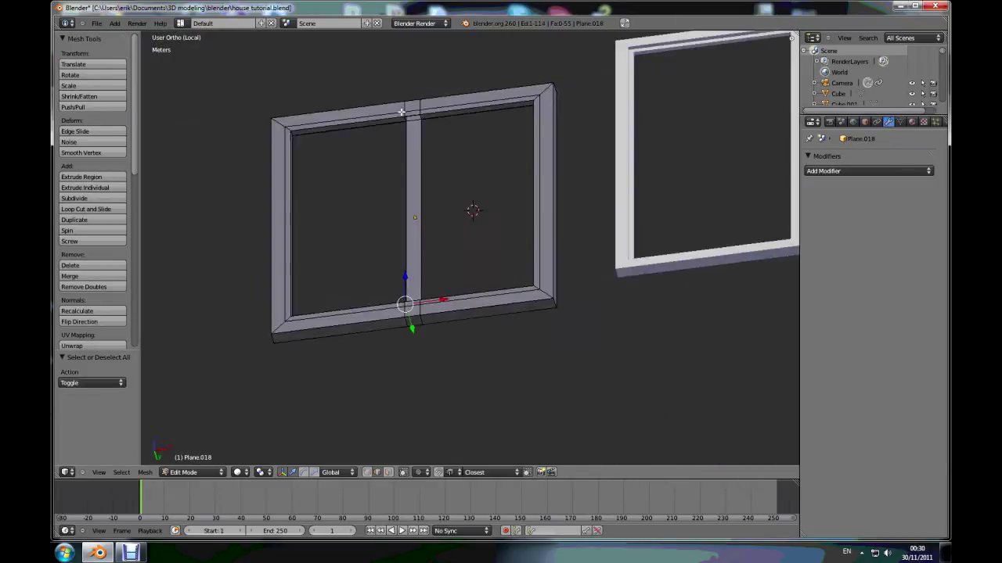
pyautogui.scroll(6, 416, 117)
pyautogui.keyDown('shift'); pyautogui.rightClick(411, 162); pyautogui.keyUp('shift')
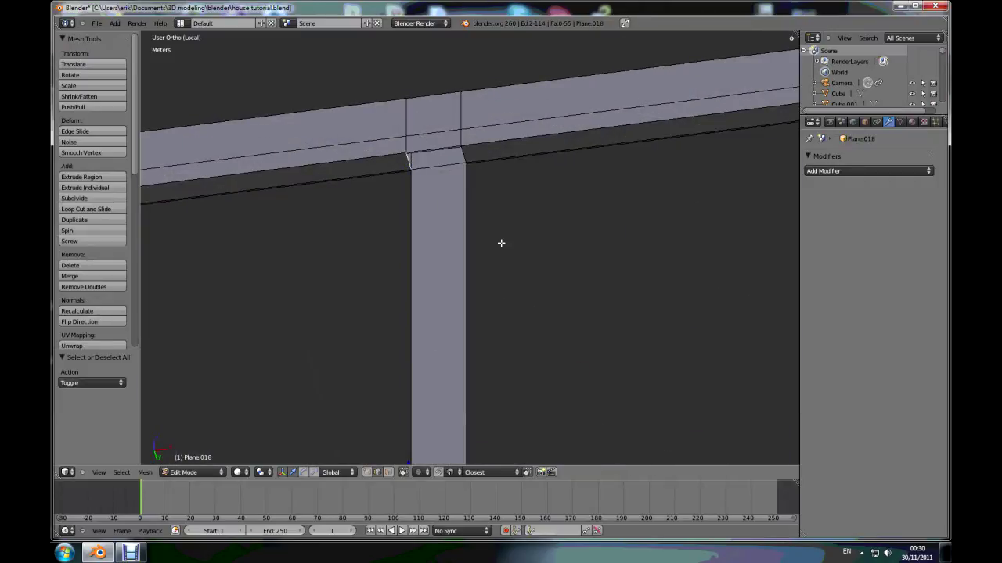
pyautogui.press('f')
pyautogui.press('a')
# Select the right-hand edges of the upper and lower rail openings and fill the mullion's right side face
pyautogui.rightClick(463, 153)
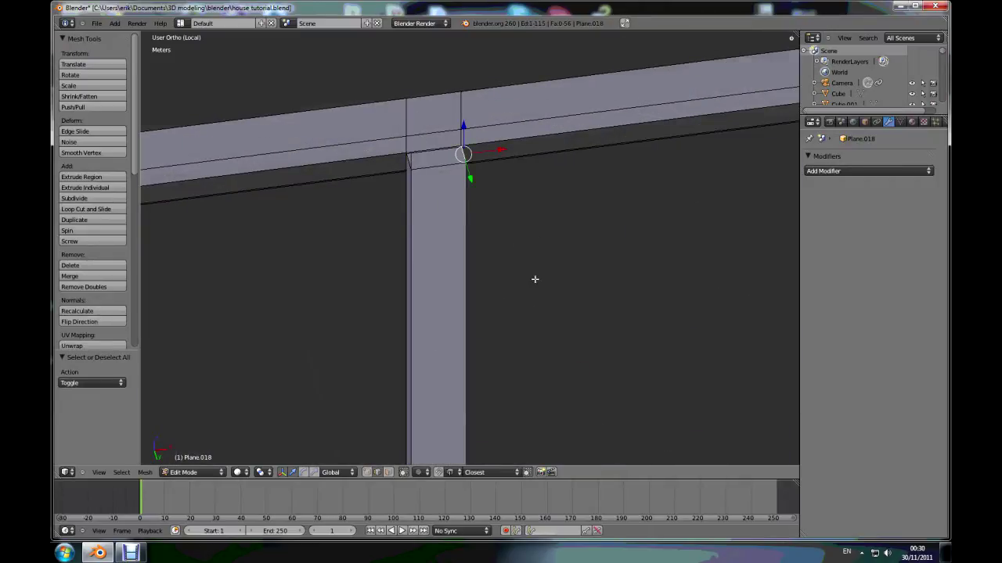
pyautogui.moveTo(534, 280); pyautogui.dragTo(583, 310, button='middle')
pyautogui.scroll(-5, 583, 310)
pyautogui.moveTo(570, 416); pyautogui.dragTo(525, 402, button='middle')
pyautogui.scroll(4, 525, 402)
pyautogui.keyDown('shift'); pyautogui.rightClick(488, 337); pyautogui.keyUp('shift')
pyautogui.press('f')
pyautogui.press('a')
# Fill the mullion's front face between the remaining front edges of the lower and upper rail openings
pyautogui.rightClick(472, 345)
pyautogui.moveTo(524, 384); pyautogui.dragTo(524, 212, button='middle')
pyautogui.scroll(6, 524, 212)
pyautogui.keyDown('shift'); pyautogui.rightClick(523, 139); pyautogui.keyUp('shift')
pyautogui.press('f')
pyautogui.press('a')
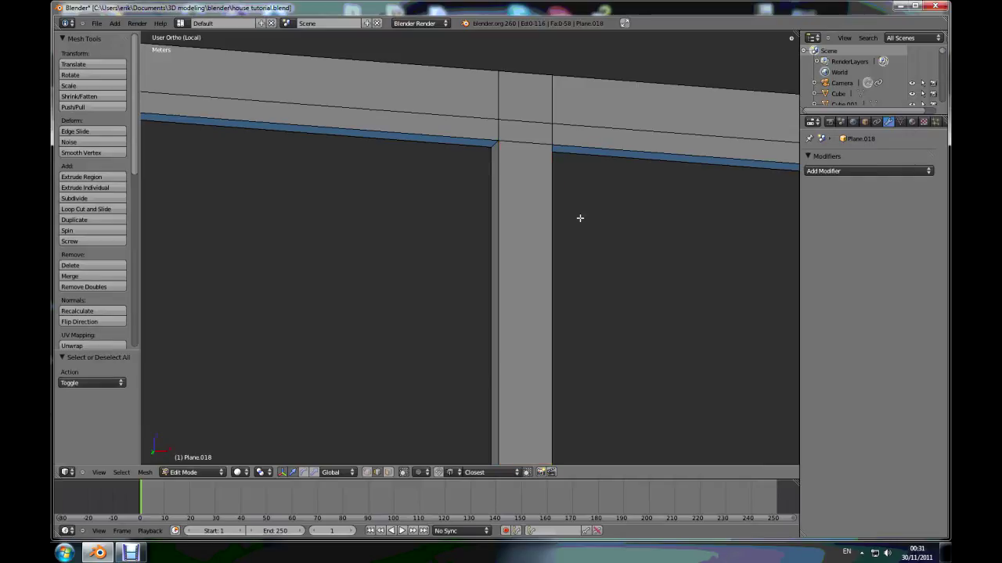
# Examine the frame with its central mullion in object mode from the front and from behind
pyautogui.press('Tab')
pyautogui.scroll(-6, 579, 218)
pyautogui.moveTo(541, 294); pyautogui.dragTo(459, 277, button='middle')
pyautogui.scroll(3, 585, 314)
pyautogui.moveTo(501, 323); pyautogui.dragTo(497, 300, button='middle')
pyautogui.press('Tab')
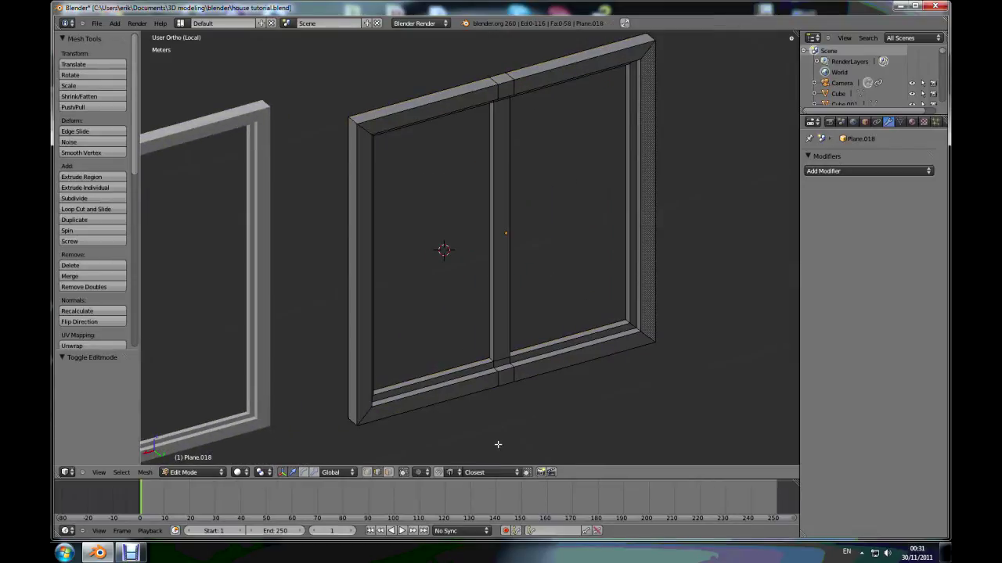
# In face mode, duplicate in place the bottom, side and top recess faces of the right-hand opening seen from behind, and separate them by selection
pyautogui.click(388, 472)
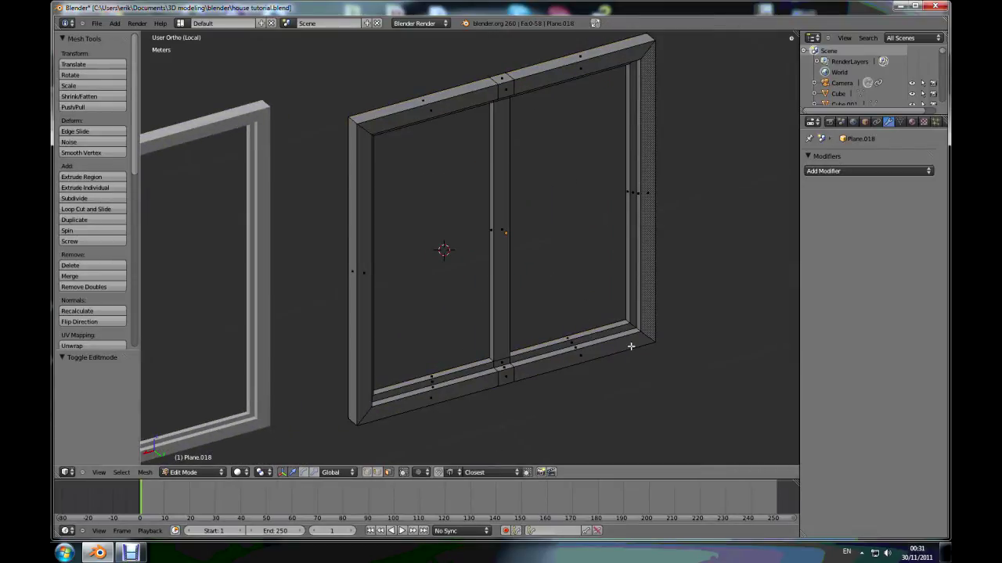
pyautogui.rightClick(587, 344)
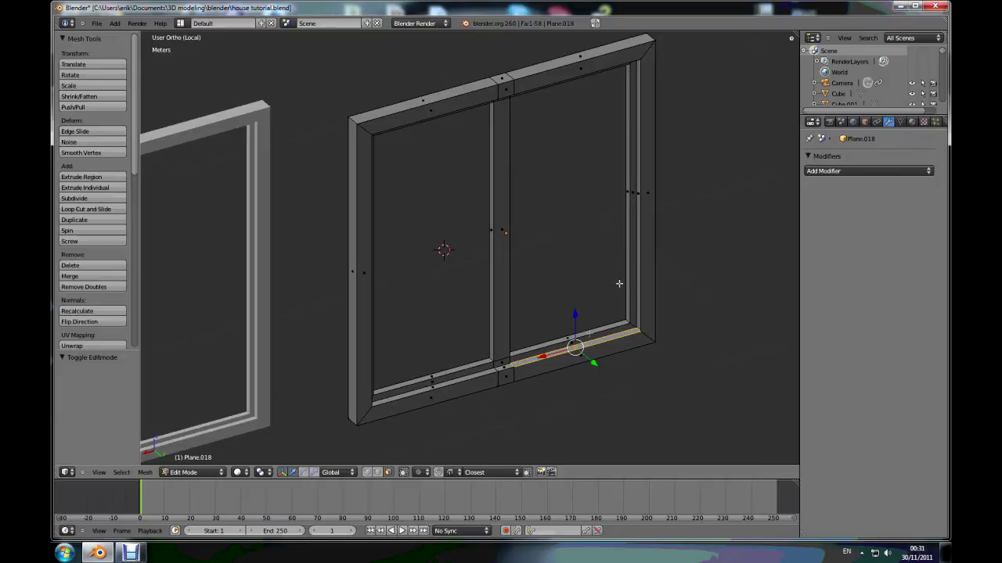
pyautogui.keyDown('shift'); pyautogui.rightClick(637, 191); pyautogui.keyUp('shift')
pyautogui.moveTo(637, 191); pyautogui.dragTo(522, 268, button='middle')
pyautogui.keyDown('shift'); pyautogui.rightClick(569, 83); pyautogui.keyUp('shift')
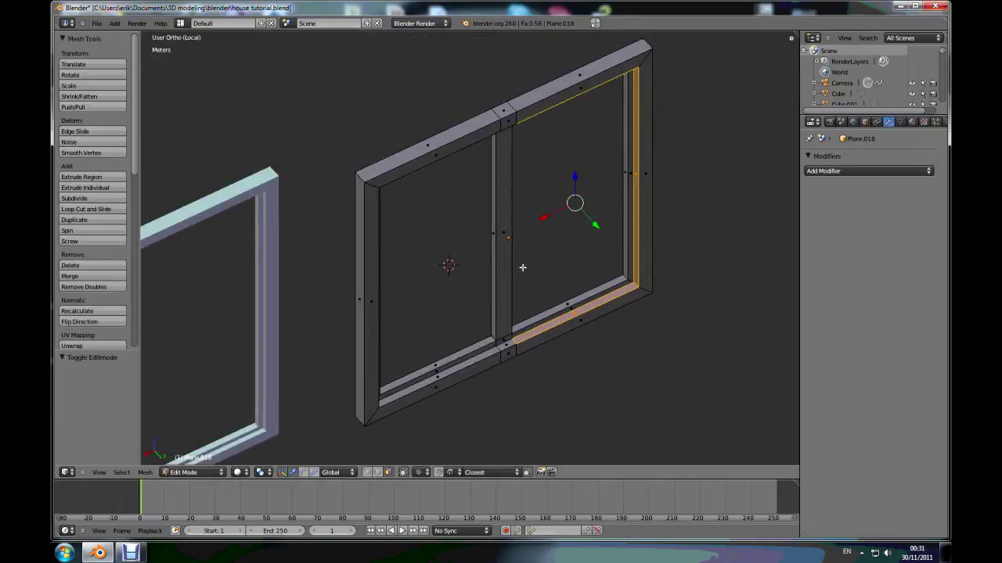
pyautogui.scroll(-3, 536, 263)
pyautogui.hotkey('shift', 'd')
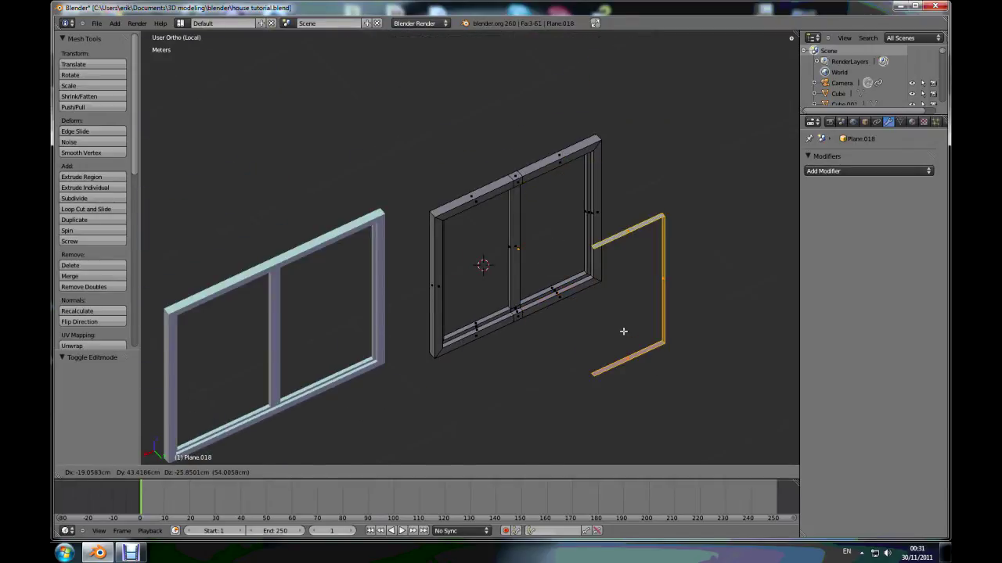
pyautogui.rightClick(618, 329)
pyautogui.moveTo(619, 329); pyautogui.dragTo(619, 295, button='middle')
pyautogui.scroll(2, 571, 251)
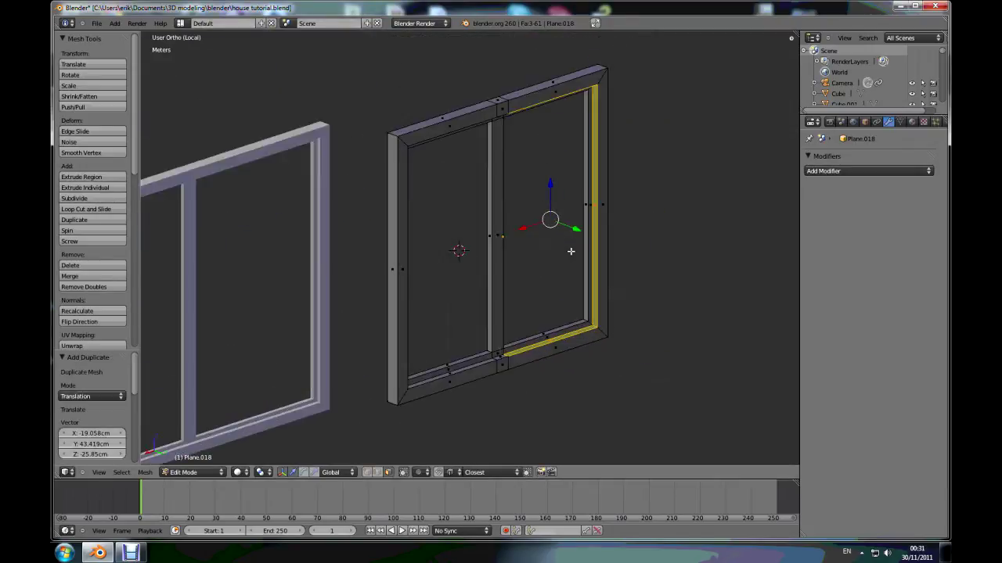
pyautogui.press('p')
pyautogui.click(571, 251)
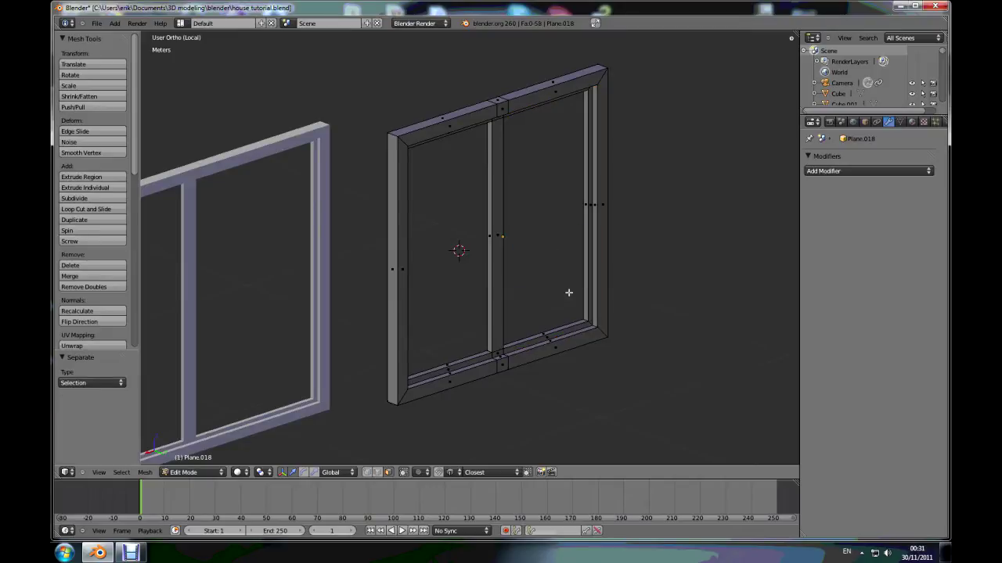
# Edit the separated three-sided piece in edge mode and fill a face between its two open end edges beside the mullion
pyautogui.press('Tab')
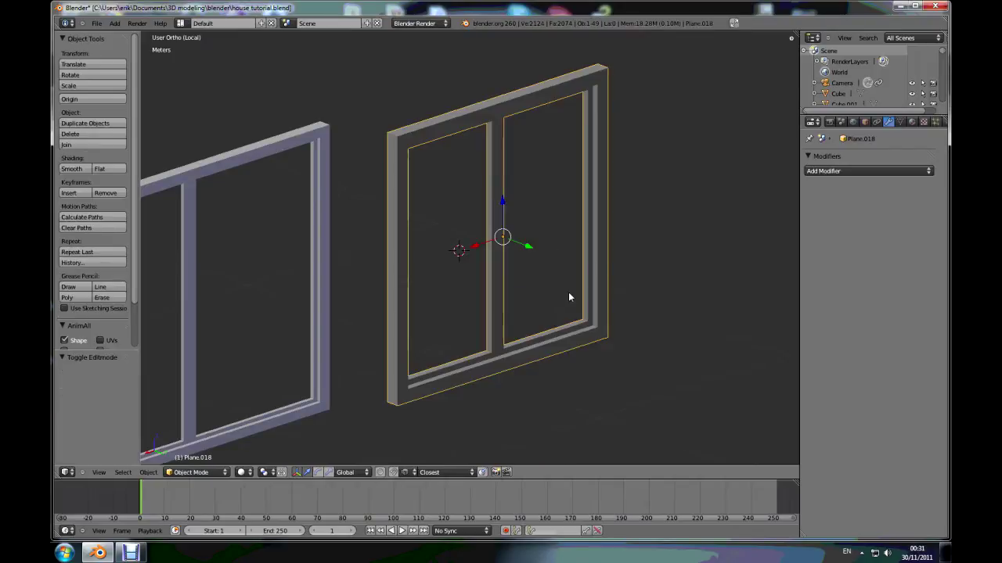
pyautogui.rightClick(583, 334)
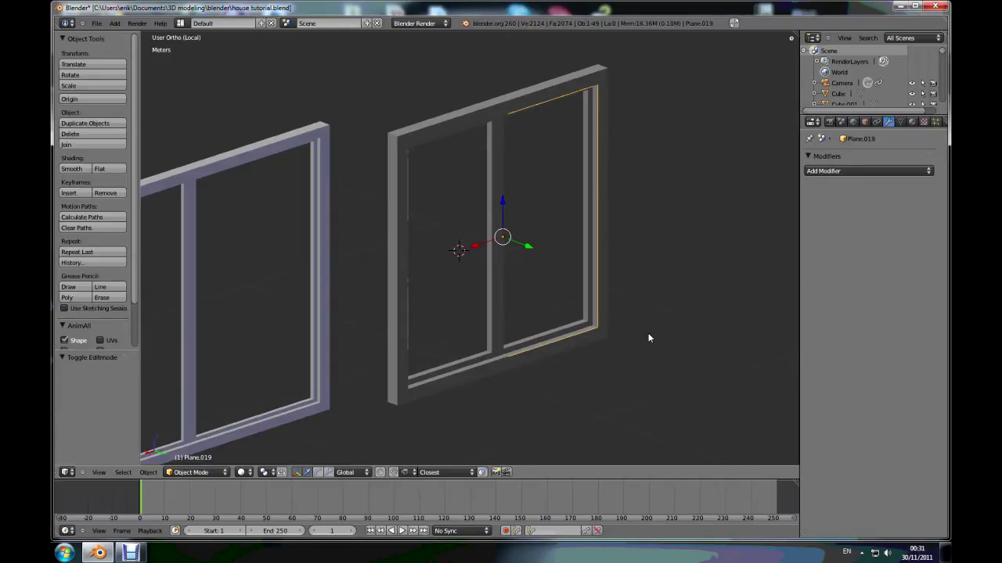
pyautogui.press('Tab')
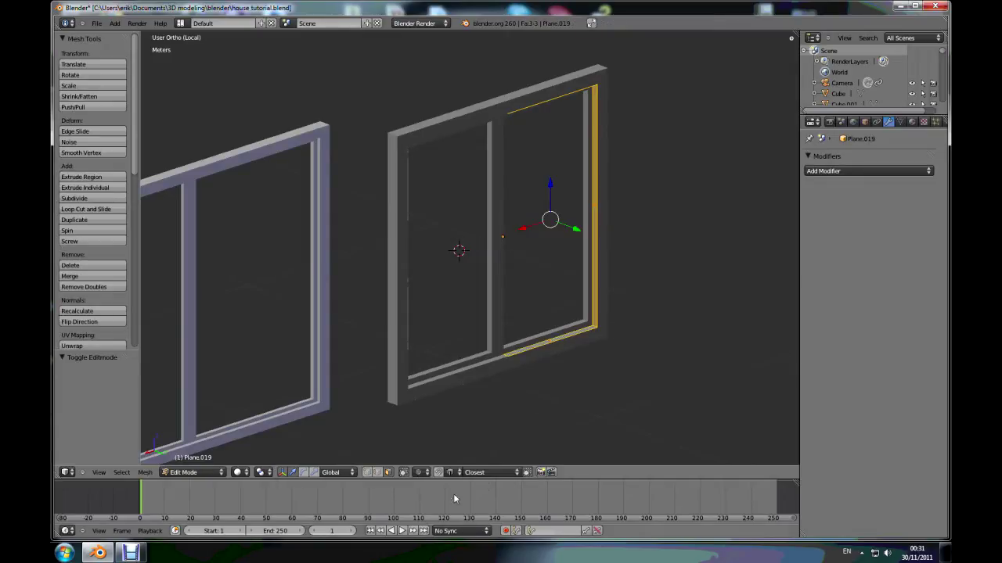
pyautogui.click(377, 474)
pyautogui.moveTo(603, 340); pyautogui.dragTo(513, 89, button='middle')
pyautogui.rightClick(496, 326)
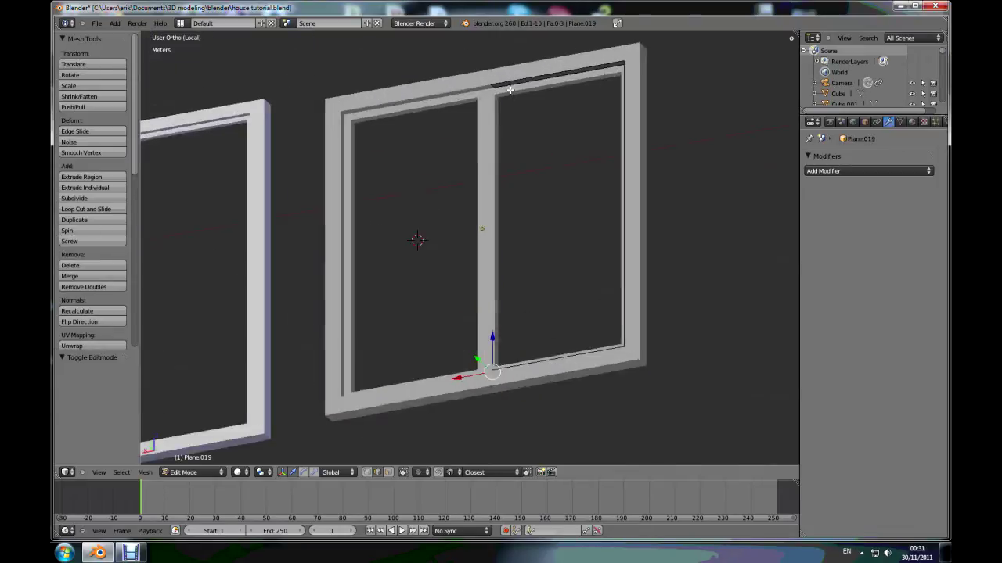
pyautogui.scroll(5, 512, 87)
pyautogui.keyDown('shift'); pyautogui.rightClick(467, 83); pyautogui.keyUp('shift')
pyautogui.moveTo(510, 210); pyautogui.dragTo(535, 251, button='middle')
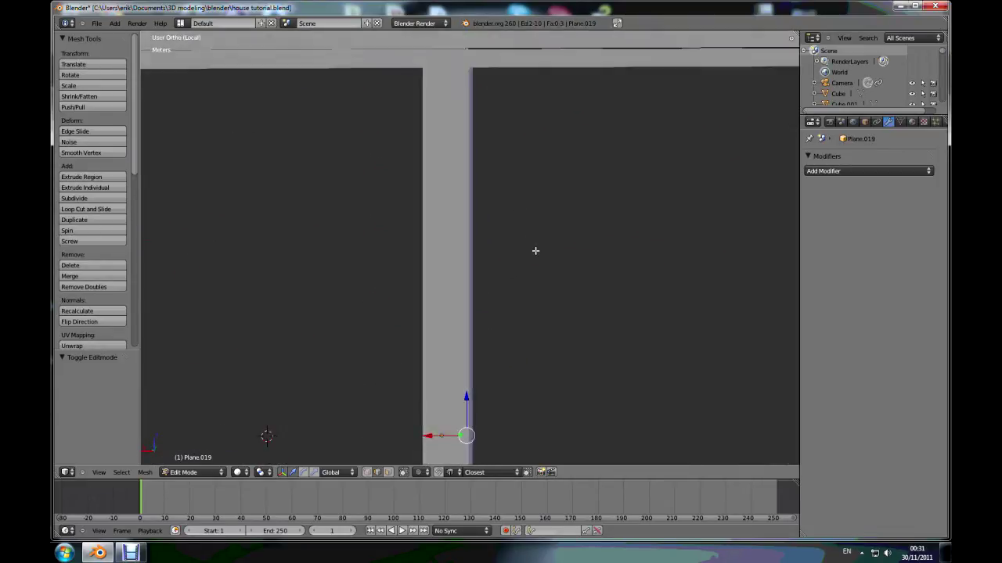
pyautogui.scroll(-5, 535, 254)
pyautogui.press('f')
pyautogui.press('a')
# Select the whole closed face loop, extrude it in place and scale it inward to about 0.898 on X and Z only
pyautogui.scroll(-5, 566, 321)
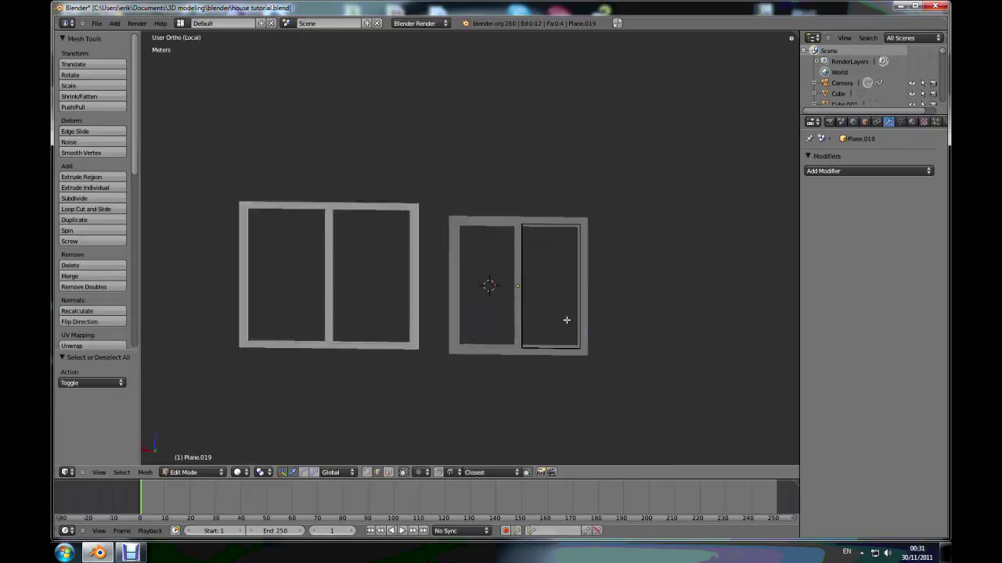
pyautogui.moveTo(566, 320); pyautogui.dragTo(626, 347, button='middle')
pyautogui.scroll(2, 568, 375)
pyautogui.scroll(2, 568, 374)
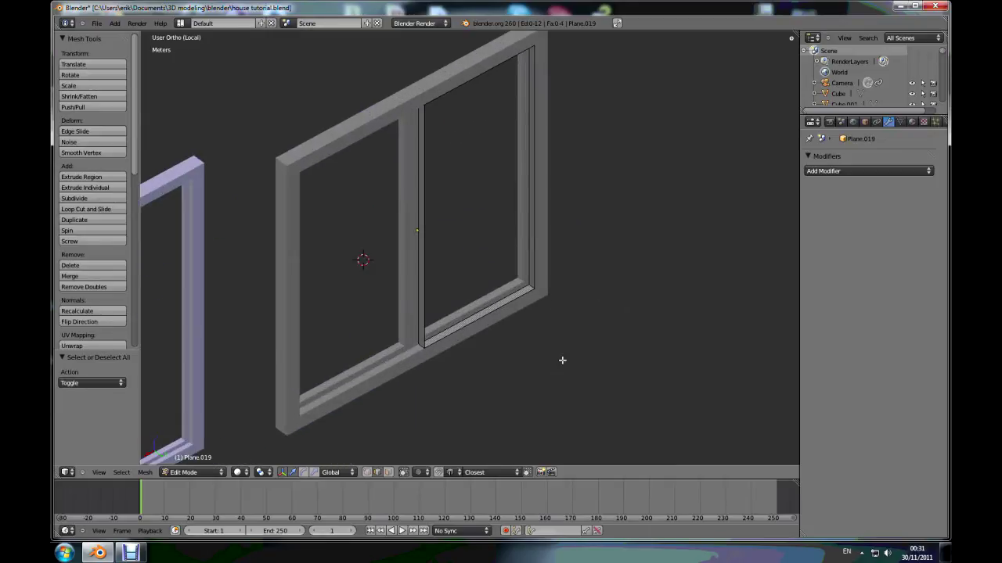
pyautogui.press('a')
pyautogui.moveTo(551, 364); pyautogui.dragTo(583, 370, button='middle')
pyautogui.press('e')
pyautogui.rightClick(583, 371)
pyautogui.press('s')
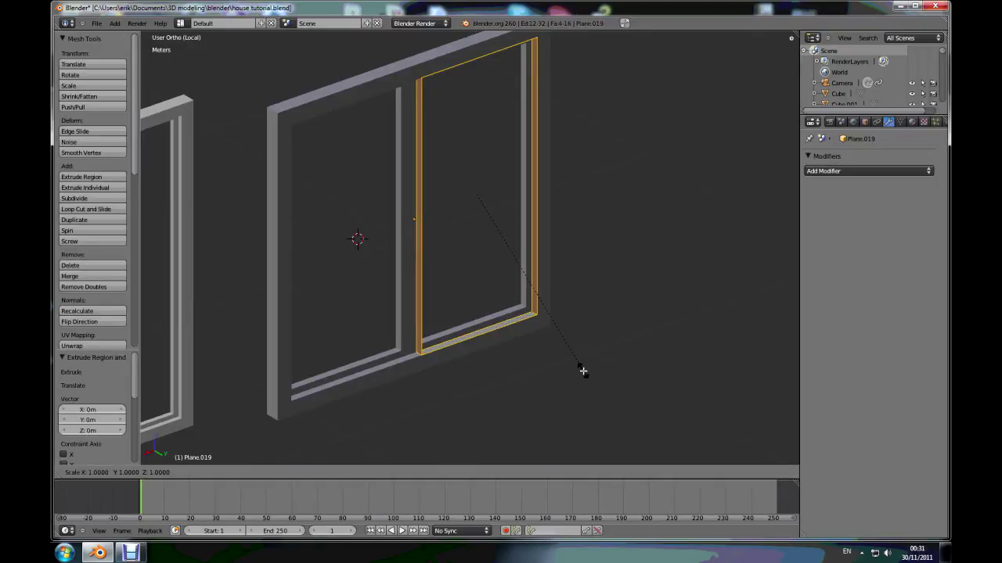
pyautogui.hotkey('shift', 'y')
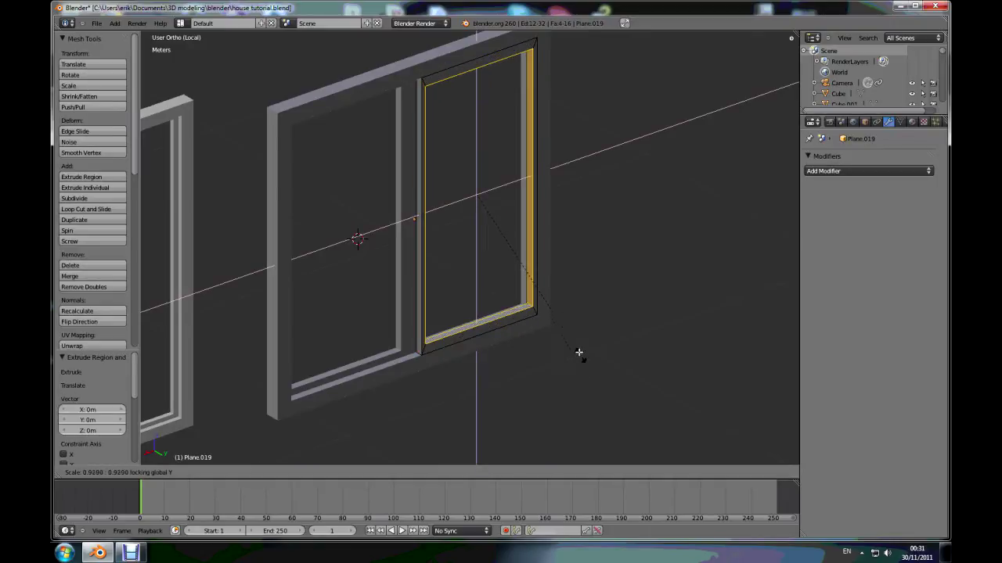
pyautogui.click(576, 350)
# Scale the extruded inner loop along X to about 0.940 to widen the sash's vertical members
pyautogui.moveTo(472, 347); pyautogui.dragTo(660, 328, button='middle')
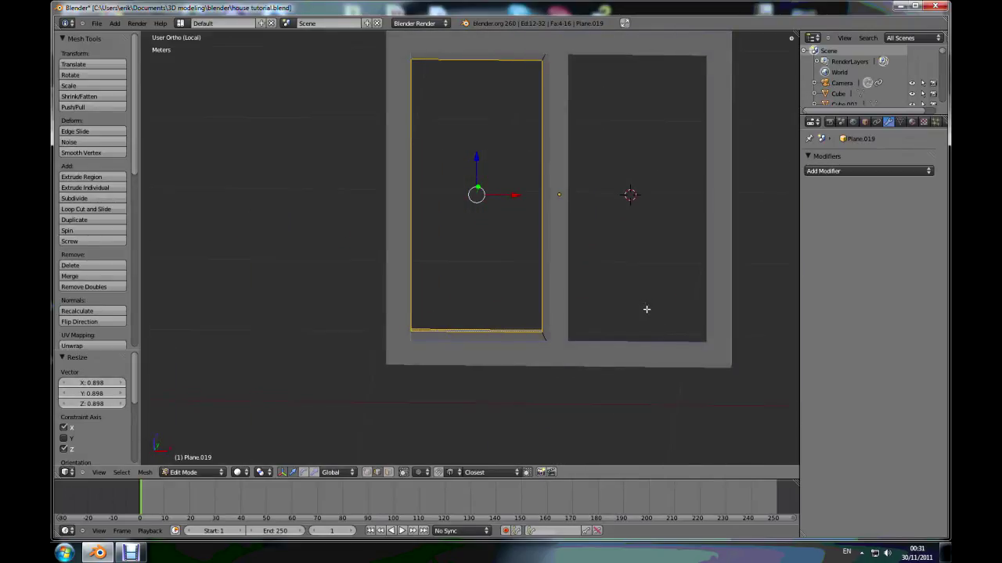
pyautogui.press('s')
pyautogui.press('x')
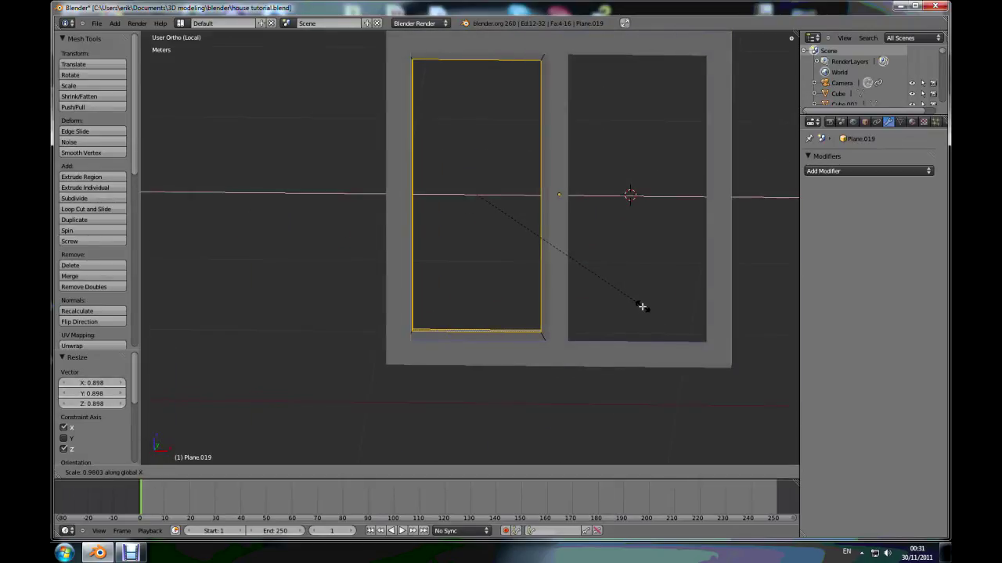
pyautogui.click(632, 306)
# Select the two long faces of the sash's vertical member beside the mullion and move them about 1.415 cm along X
pyautogui.moveTo(632, 306); pyautogui.dragTo(456, 306, button='middle')
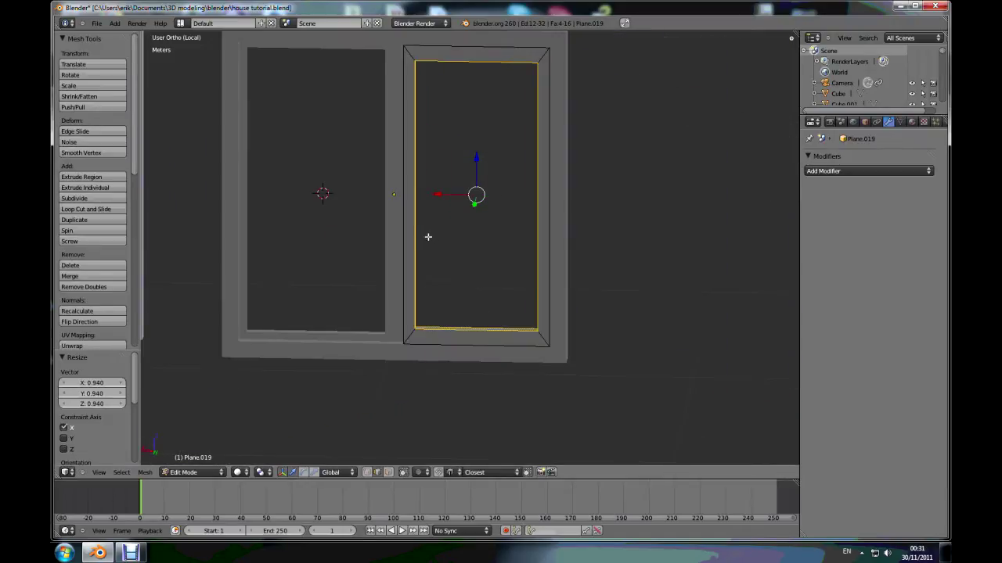
pyautogui.moveTo(425, 253); pyautogui.dragTo(417, 238, button='middle')
pyautogui.click(388, 472)
pyautogui.moveTo(438, 329); pyautogui.dragTo(466, 291, button='middle')
pyautogui.rightClick(419, 190)
pyautogui.moveTo(434, 259); pyautogui.dragTo(542, 255, button='middle')
pyautogui.scroll(3, 430, 190)
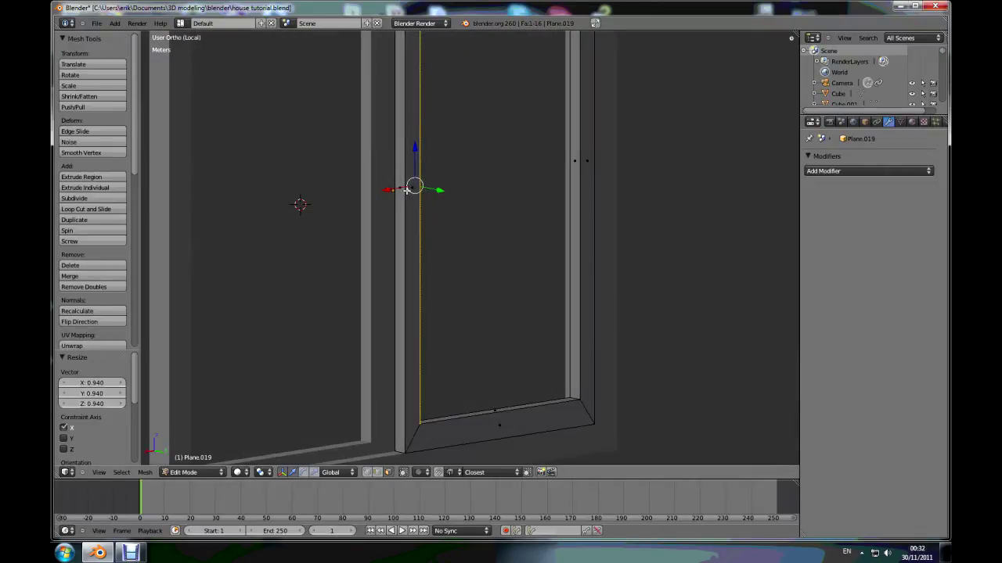
pyautogui.keyDown('shift'); pyautogui.rightClick(404, 191); pyautogui.keyUp('shift')
pyautogui.scroll(2, 511, 201)
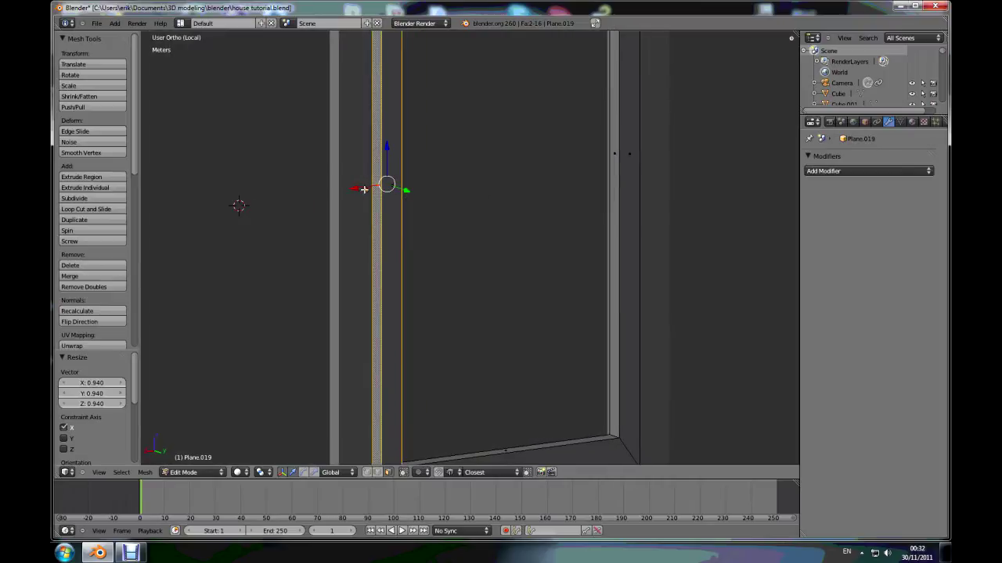
pyautogui.press('g')
pyautogui.press('x')
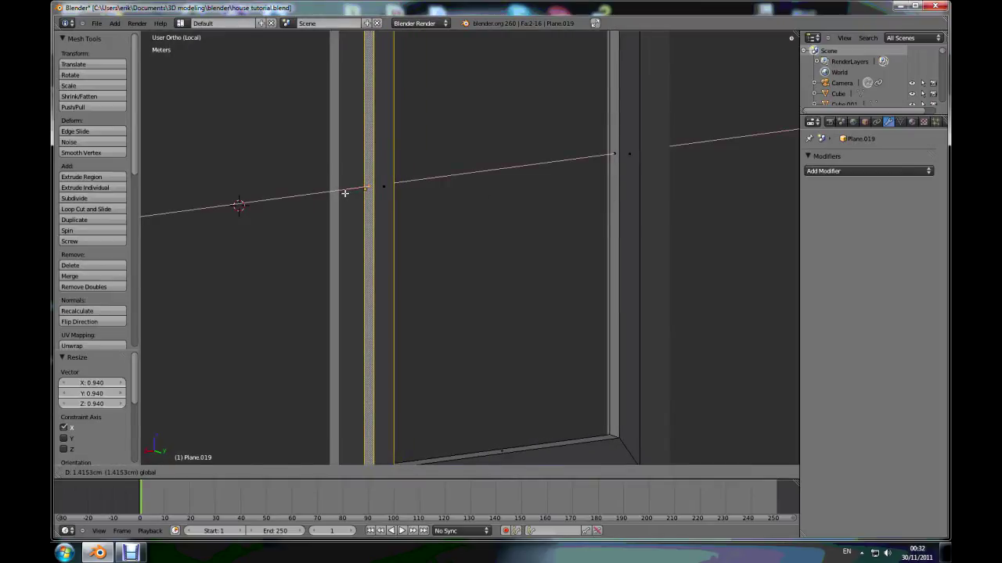
pyautogui.click(347, 192)
pyautogui.moveTo(399, 258); pyautogui.dragTo(592, 281, button='middle')
pyautogui.scroll(-3, 576, 293)
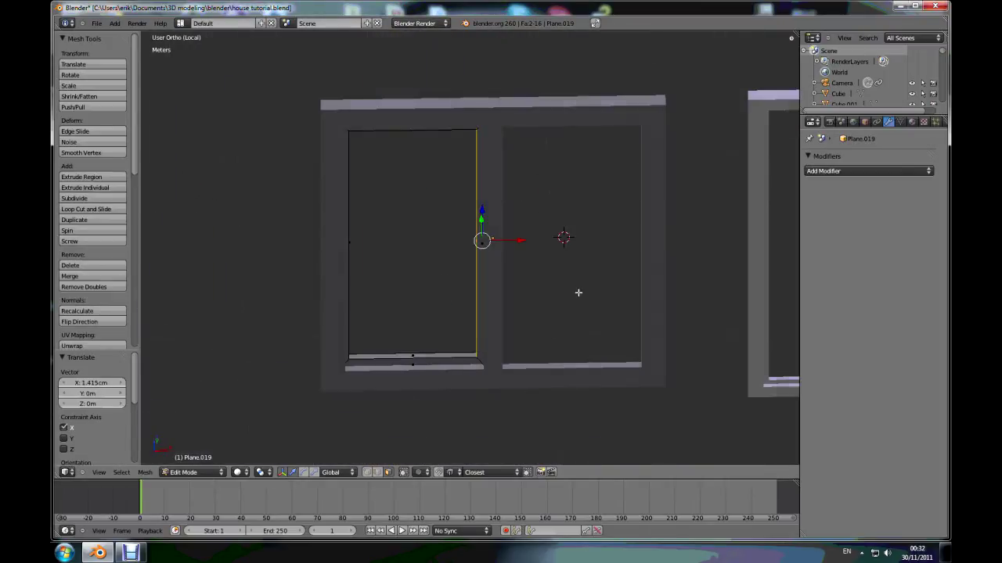
pyautogui.moveTo(383, 343); pyautogui.dragTo(378, 320, button='middle')
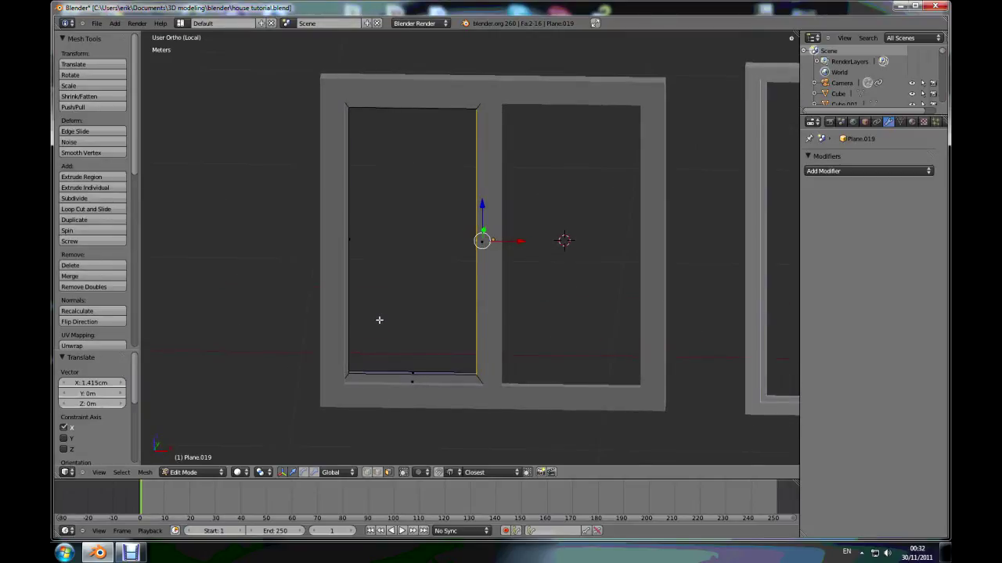
pyautogui.moveTo(379, 317); pyautogui.dragTo(384, 300, button='middle')
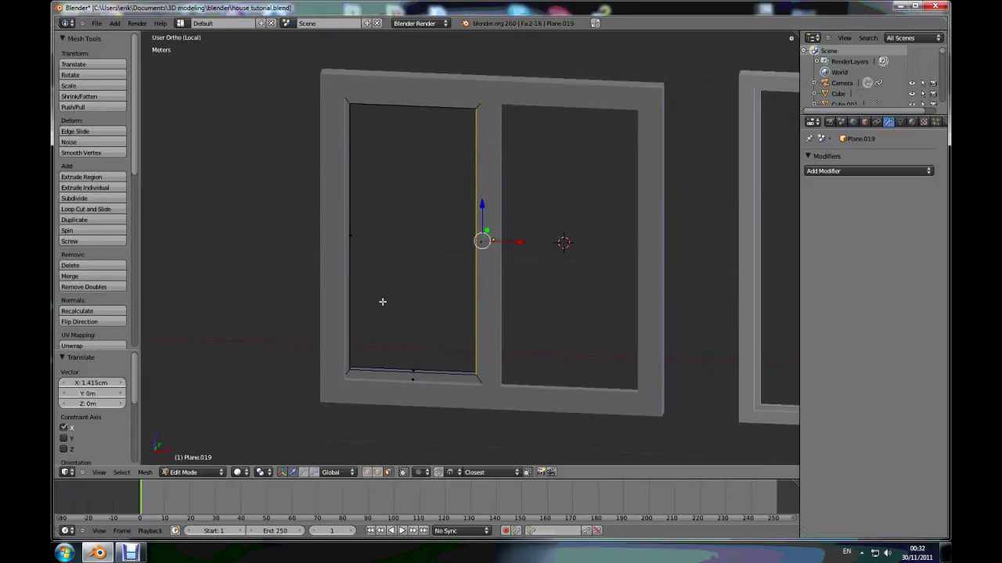
# Add a loop cut around the sash's front face and slide it about 0.32 to sit nearer the outer edge
pyautogui.press('Tab')
pyautogui.moveTo(566, 304); pyautogui.dragTo(393, 302, button='middle')
pyautogui.scroll(-2, 613, 347)
pyautogui.scroll(3, 612, 346)
pyautogui.scroll(1, 562, 303)
pyautogui.press('Tab')
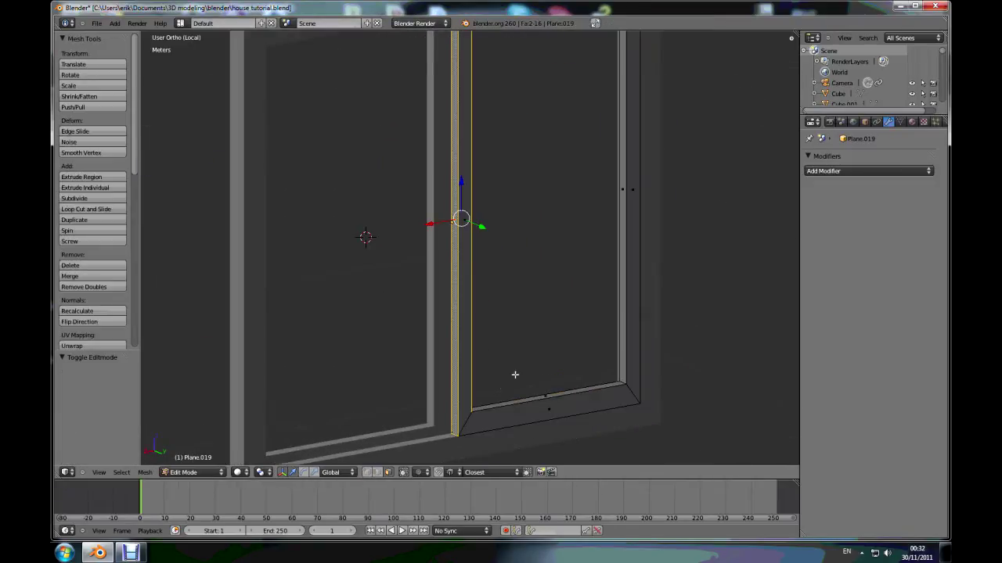
pyautogui.hotkey('ctrl', 'r')
pyautogui.click(466, 424)
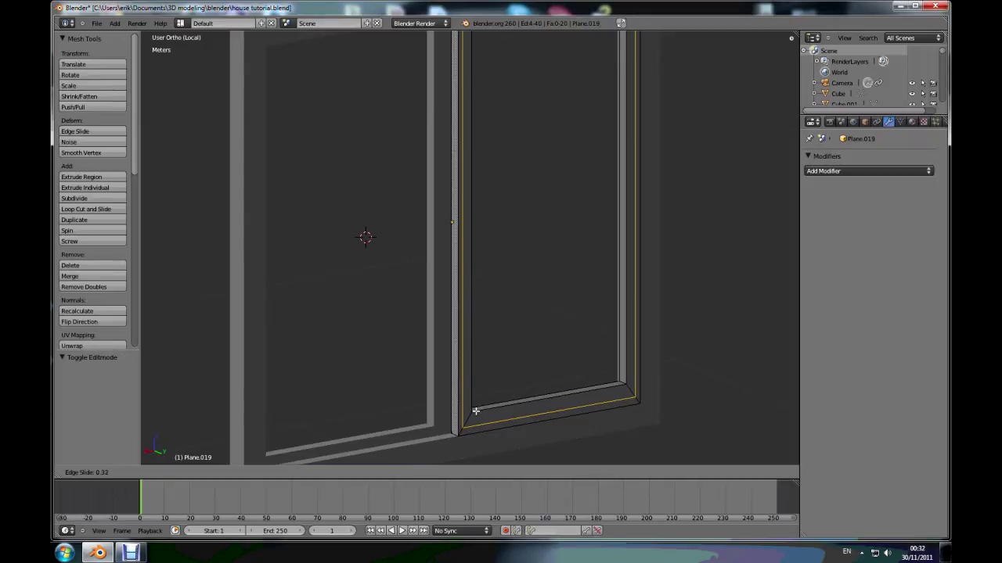
pyautogui.click(476, 409)
# Select the inner front face loop of the sash in face mode and move it about 9.202 mm along Y
pyautogui.click(387, 472)
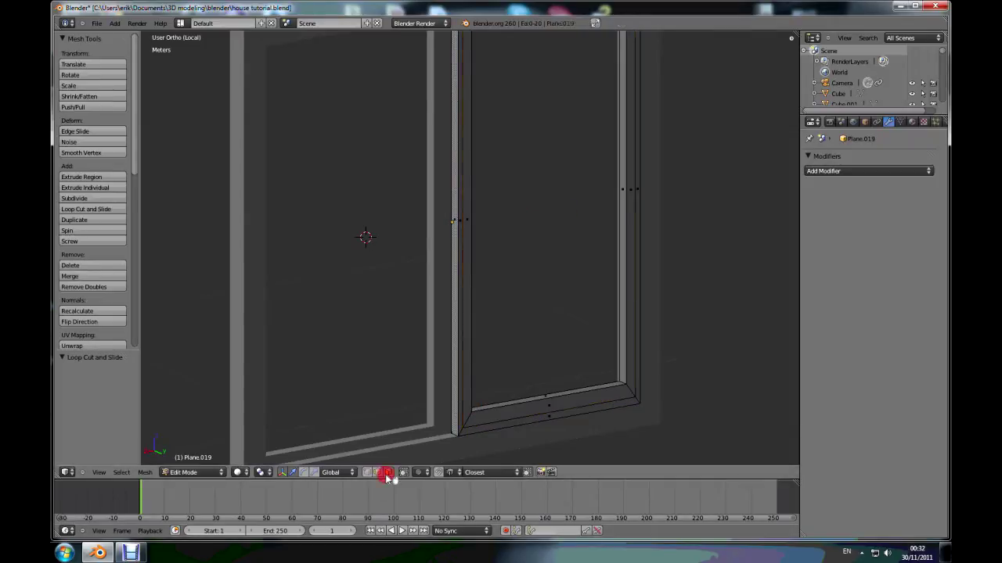
pyautogui.keyDown('alt'); pyautogui.rightClick(466, 416); pyautogui.keyUp('alt')
pyautogui.moveTo(522, 381); pyautogui.dragTo(543, 373, button='middle')
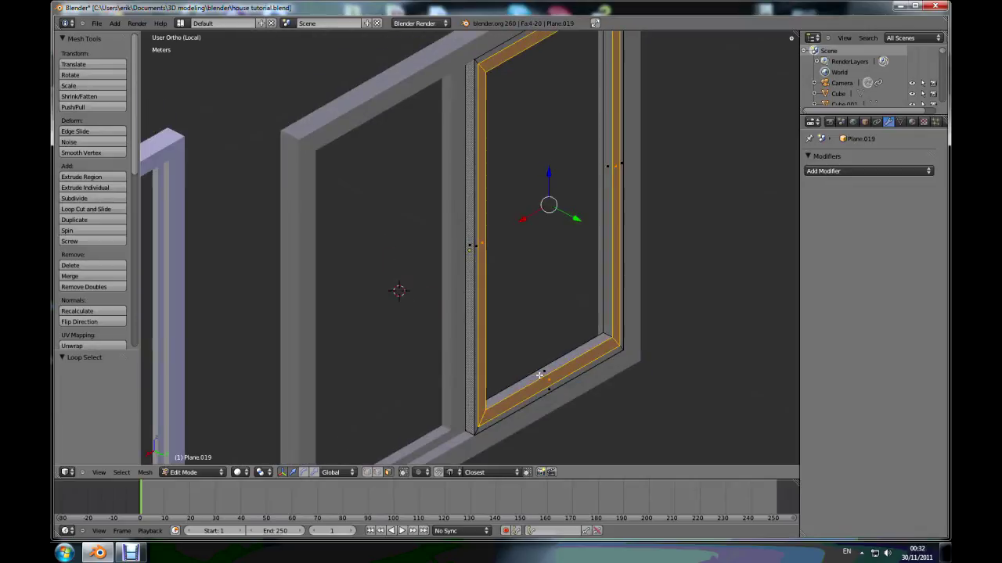
pyautogui.moveTo(573, 217); pyautogui.dragTo(575, 291)
pyautogui.scroll(-2, 575, 291)
pyautogui.moveTo(583, 351); pyautogui.dragTo(525, 383, button='middle')
# Select the sash's outer front edge loop in edge mode and move it about 6.192 mm along Y
pyautogui.click(377, 472)
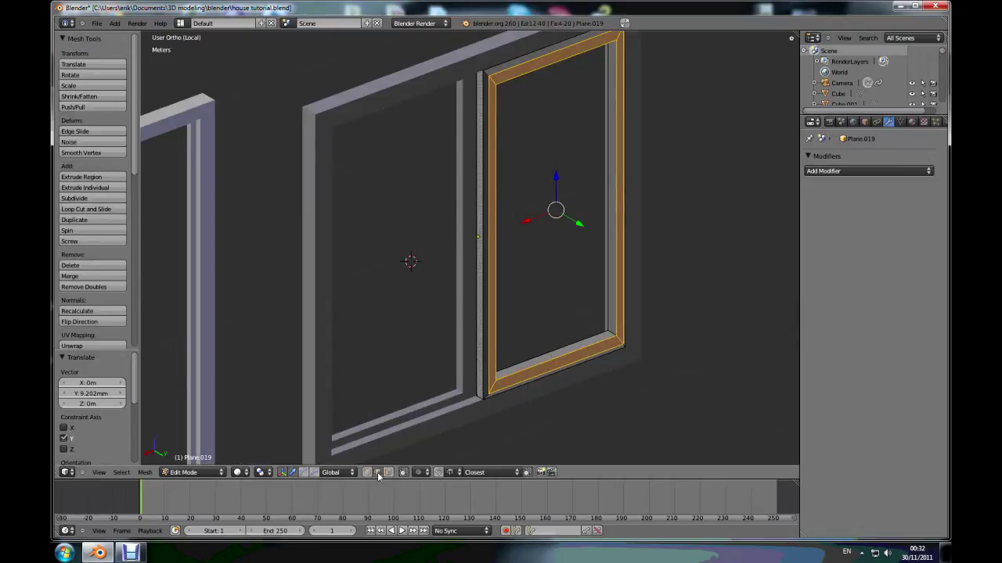
pyautogui.scroll(3, 477, 384)
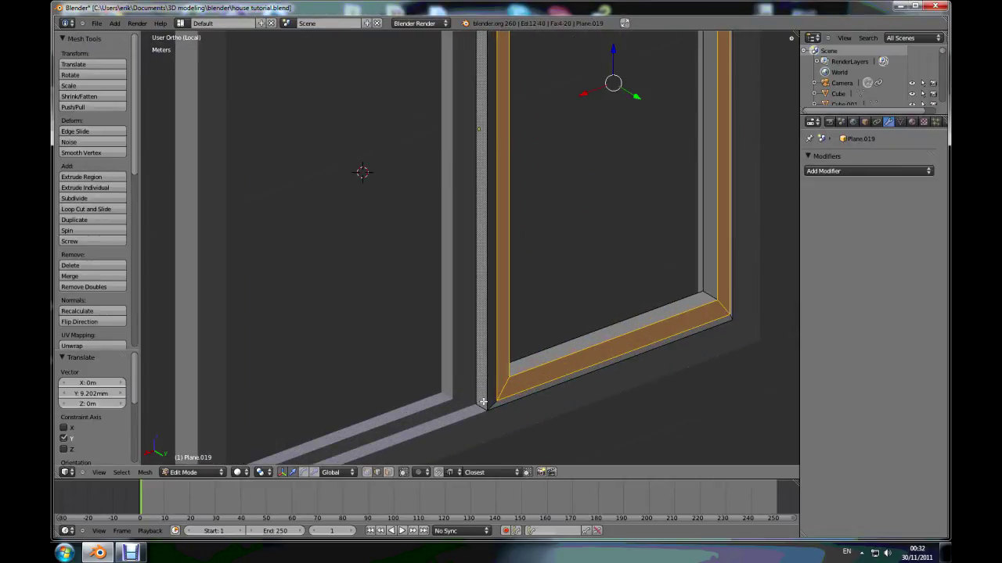
pyautogui.keyDown('alt'); pyautogui.rightClick(486, 402); pyautogui.keyUp('alt')
pyautogui.scroll(-2, 541, 418)
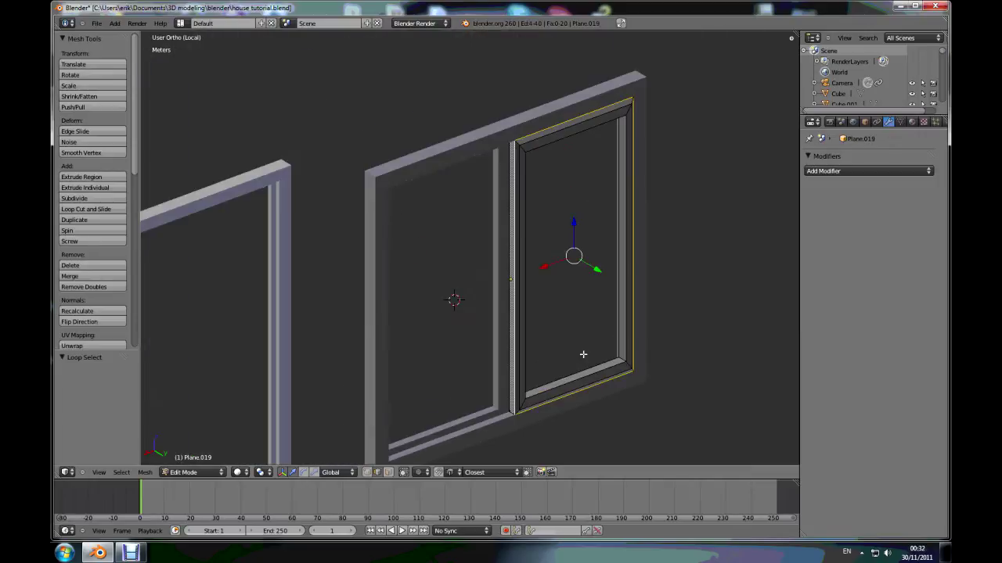
pyautogui.moveTo(584, 286); pyautogui.dragTo(584, 297, button='middle')
pyautogui.scroll(3, 587, 291)
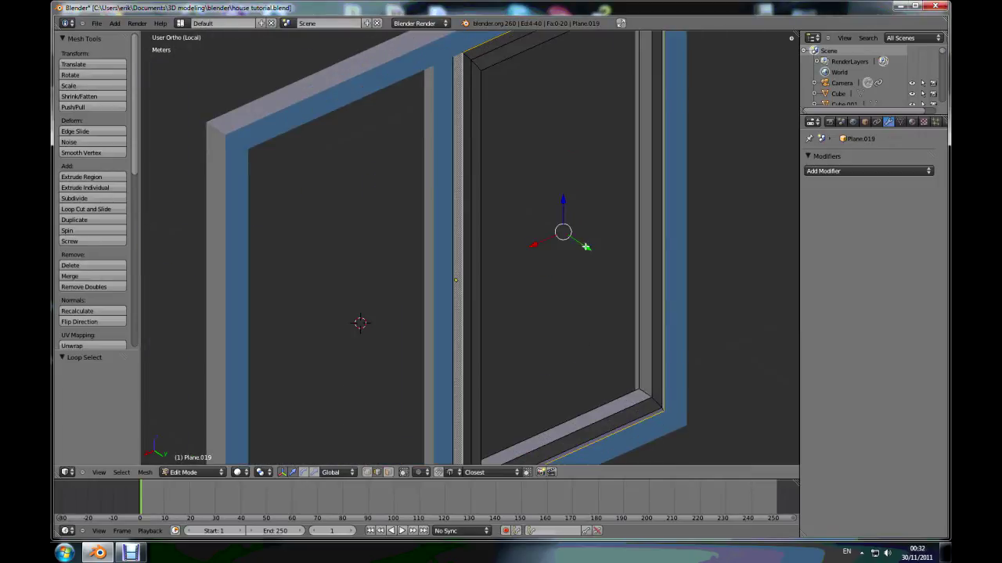
pyautogui.moveTo(585, 247); pyautogui.dragTo(589, 249)
pyautogui.moveTo(556, 325); pyautogui.dragTo(486, 336, button='middle')
# Reselect the sash's inner front face loop, move it about 3.175 mm further along Y and return to object mode
pyautogui.click(402, 473)
pyautogui.press('a')
pyautogui.scroll(4, 509, 412)
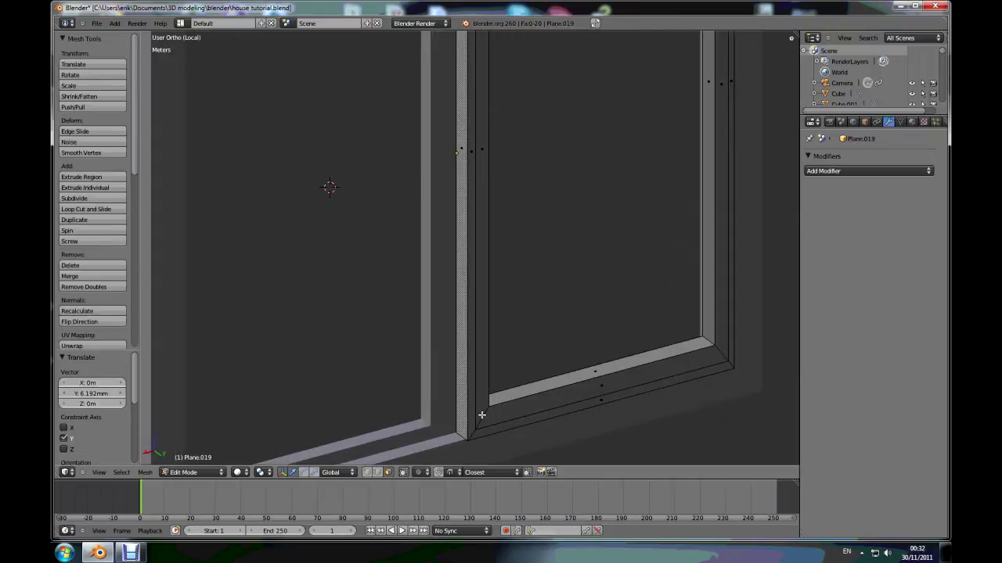
pyautogui.keyDown('alt'); pyautogui.rightClick(482, 414); pyautogui.keyUp('alt')
pyautogui.scroll(-3, 604, 420)
pyautogui.scroll(1, 611, 173)
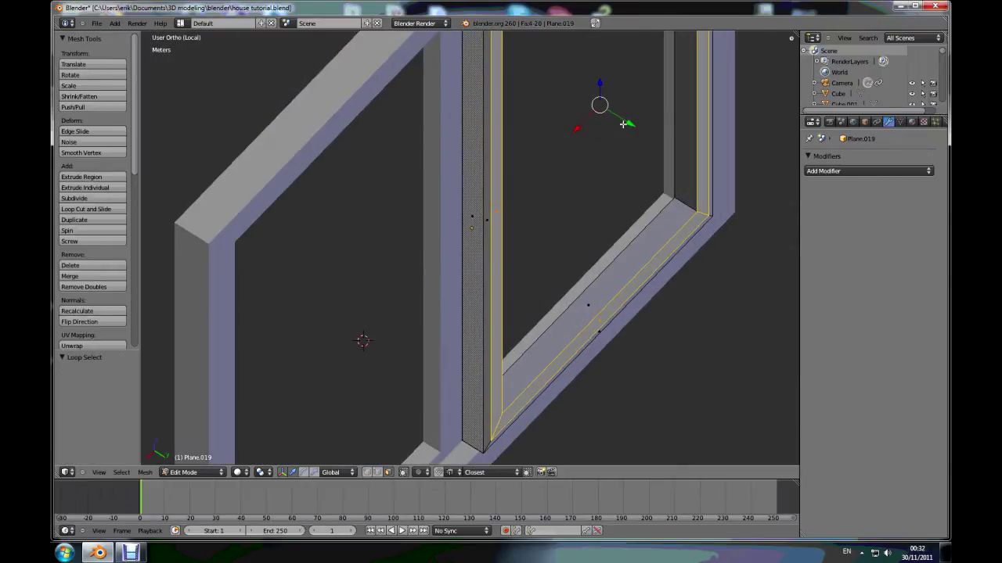
pyautogui.press('g')
pyautogui.press('y')
pyautogui.click(631, 184)
pyautogui.moveTo(641, 280); pyautogui.dragTo(616, 267, button='middle')
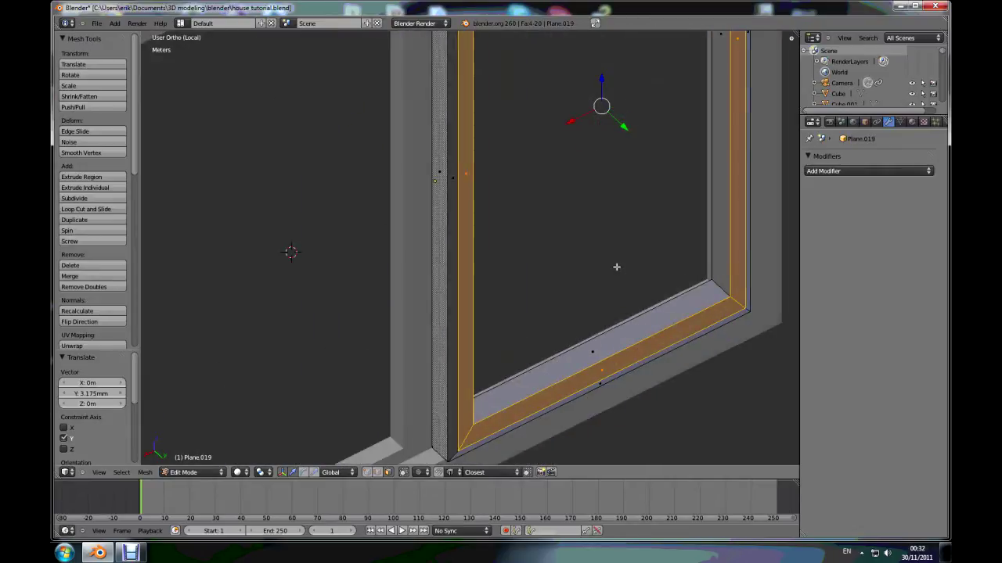
pyautogui.scroll(-3, 616, 267)
pyautogui.press('Tab')
pyautogui.scroll(-4, 610, 272)
pyautogui.moveTo(677, 313); pyautogui.dragTo(577, 323, button='middle')
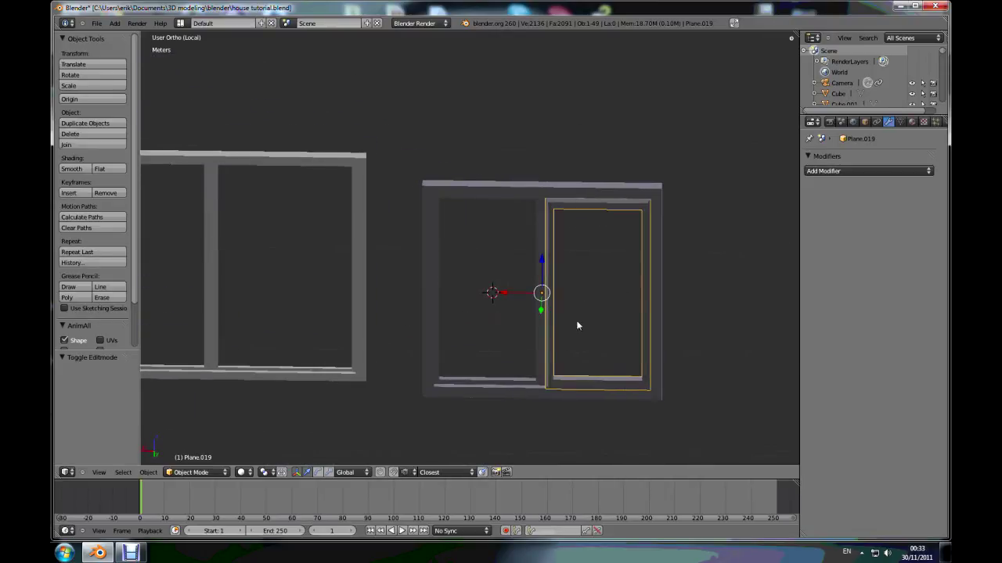
# Try duplicating the sash along X into the window's other opening, and delete the duplicate
pyautogui.hotkey('shift', 'd')
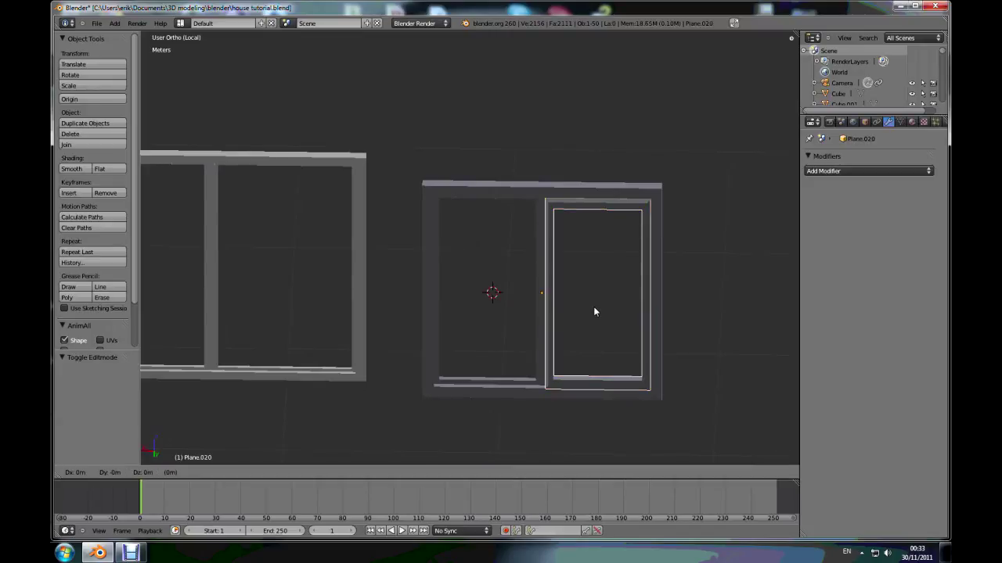
pyautogui.press('x')
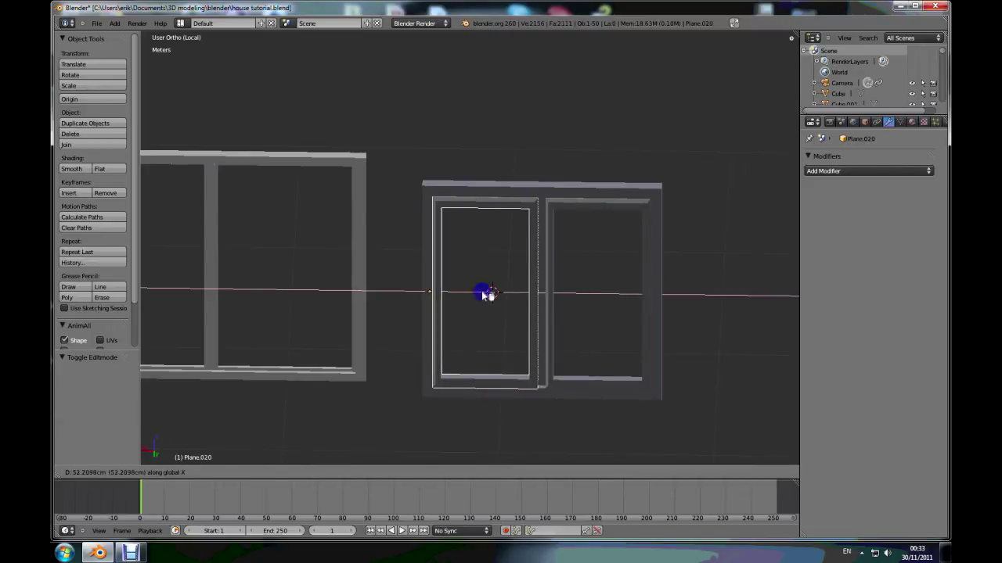
pyautogui.click(481, 292)
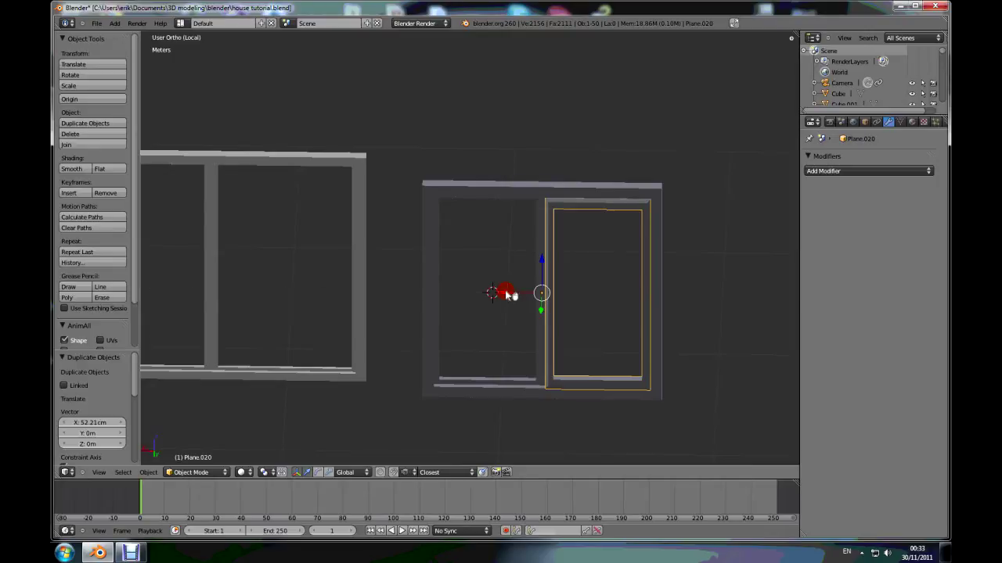
pyautogui.press('g')
pyautogui.press('x')
pyautogui.click(451, 292)
pyautogui.press('x')
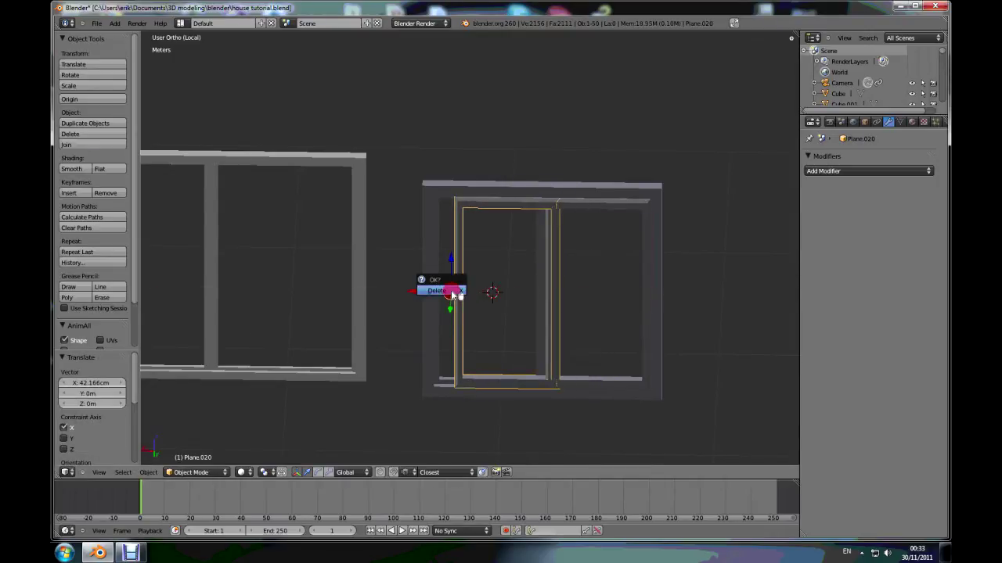
pyautogui.click(454, 291)
# Leave local view and delete the newly modelled window's frame and its sash
pyautogui.moveTo(579, 311); pyautogui.dragTo(562, 357, button='middle')
pyautogui.scroll(-5, 580, 285)
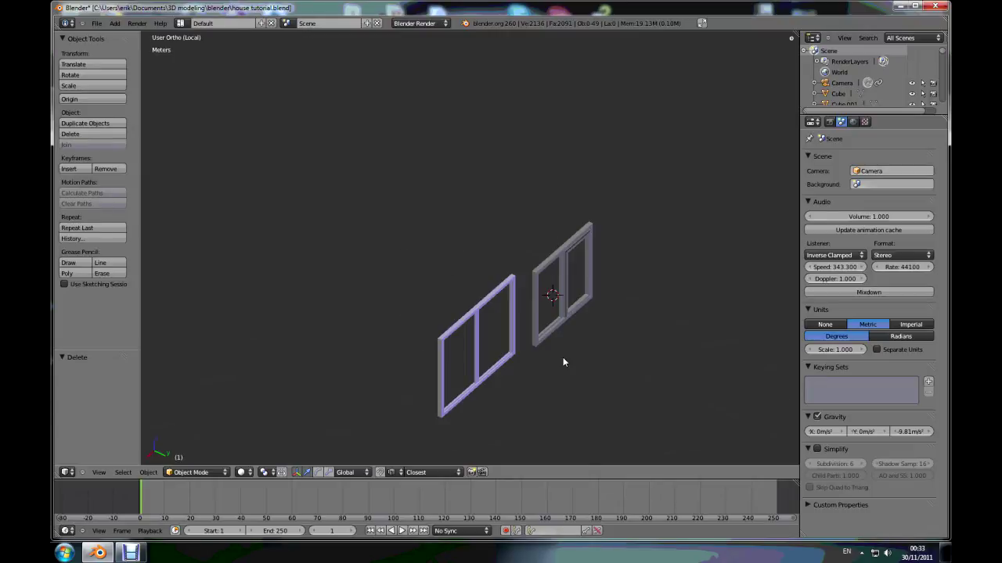
pyautogui.press('KP_Divide')
pyautogui.scroll(-5, 563, 357)
pyautogui.scroll(7, 562, 337)
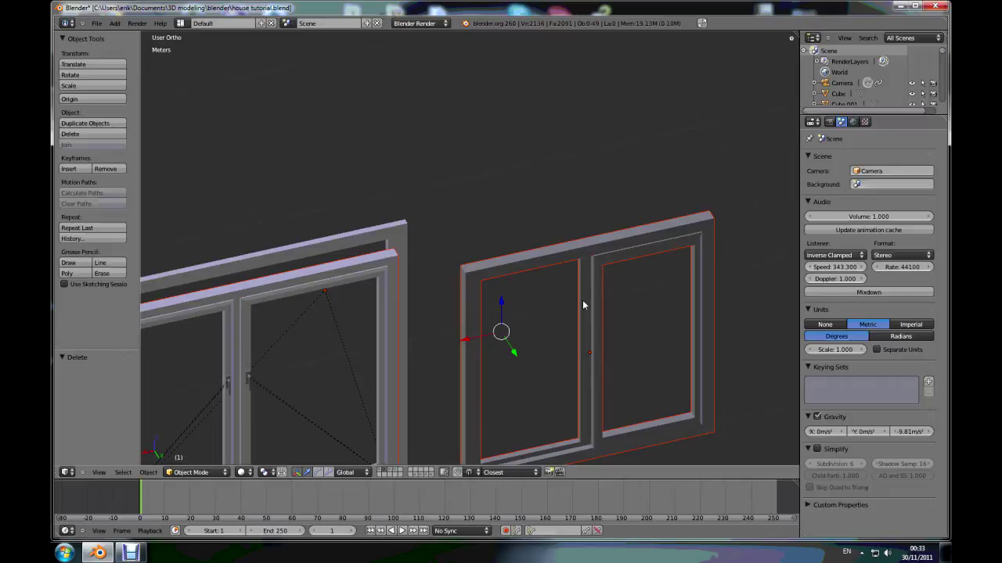
pyautogui.rightClick(583, 252)
pyautogui.press('x')
pyautogui.click(579, 239)
pyautogui.rightClick(596, 270)
pyautogui.press('x')
pyautogui.click(587, 266)
# Select the original double window's mullioned frame behind its outer surround and isolate it in local view
pyautogui.scroll(-8, 576, 296)
pyautogui.scroll(-3, 548, 344)
pyautogui.scroll(12, 506, 406)
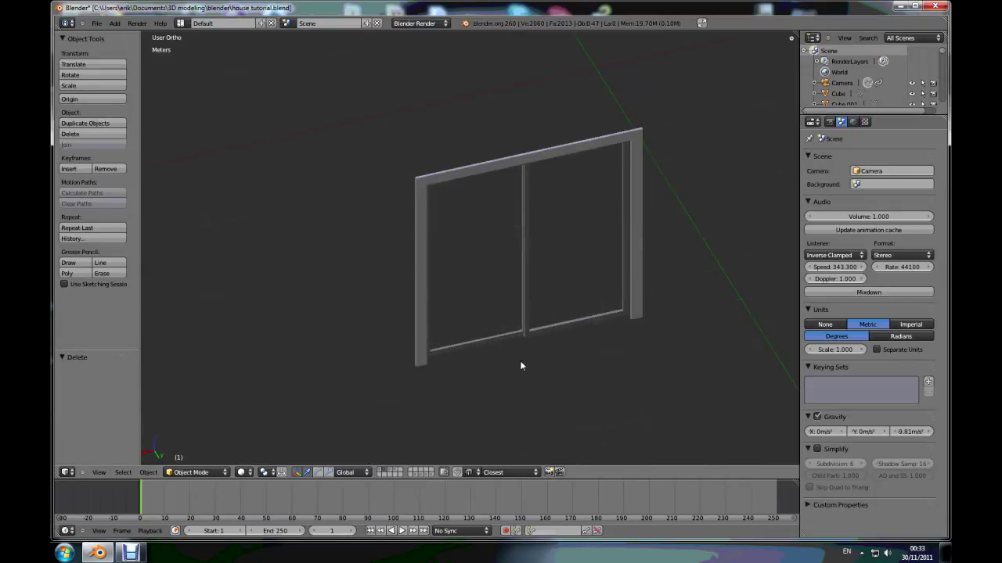
pyautogui.rightClick(637, 186)
pyautogui.moveTo(605, 253); pyautogui.dragTo(523, 222, button='middle')
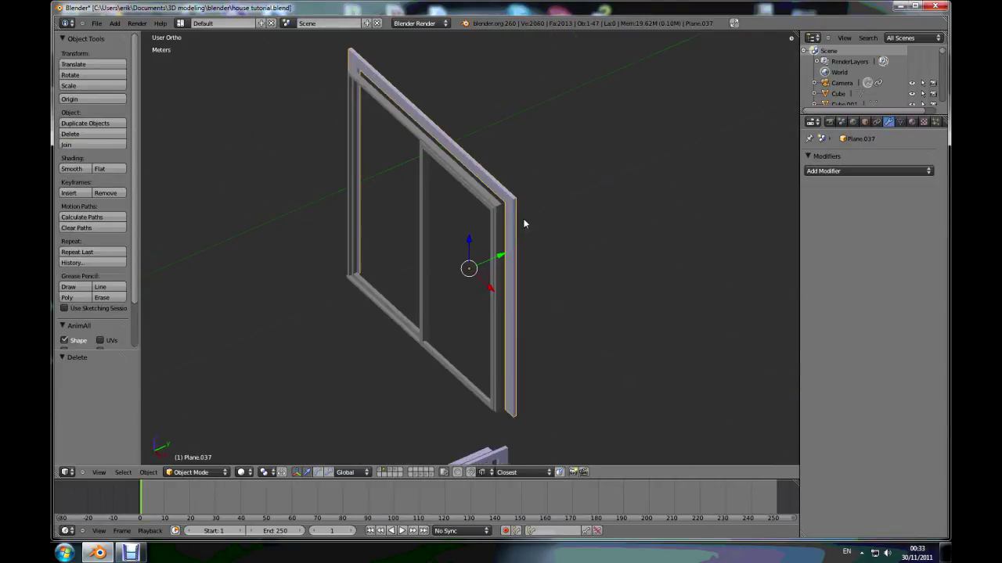
pyautogui.moveTo(535, 385); pyautogui.dragTo(518, 267, button='middle')
pyautogui.rightClick(500, 244)
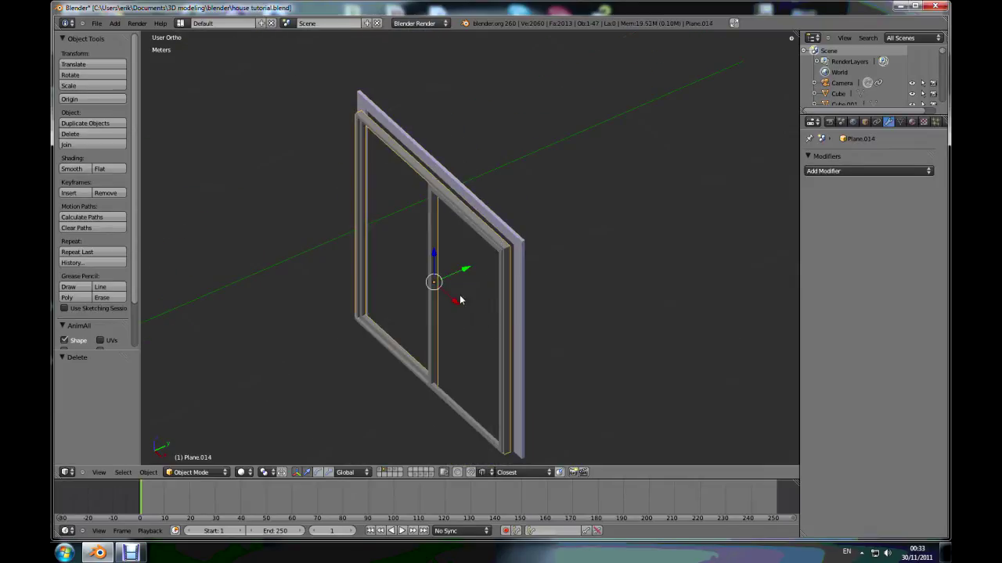
pyautogui.moveTo(444, 354); pyautogui.dragTo(499, 357, button='middle')
pyautogui.hotkey('ctrl', 'g')
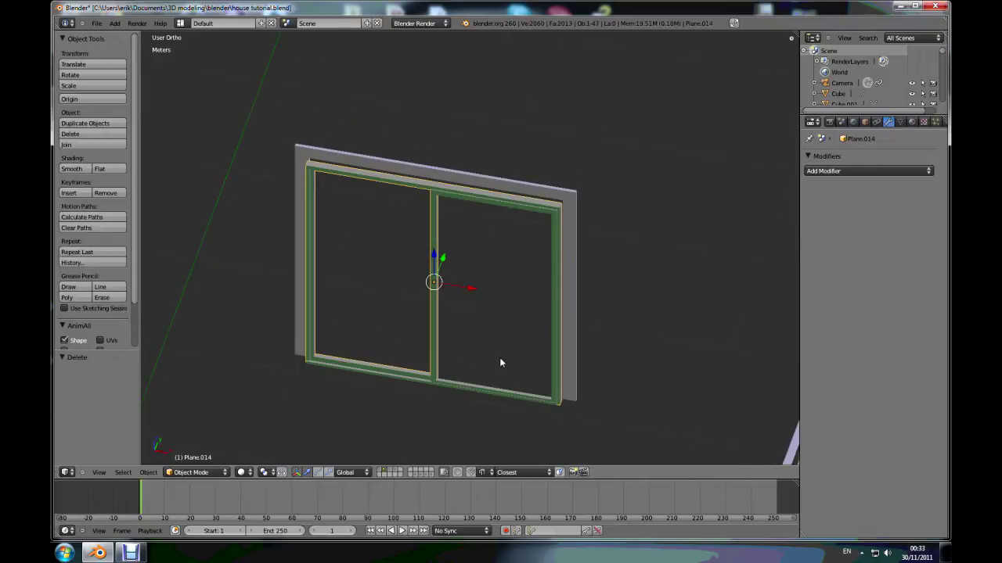
pyautogui.moveTo(556, 234); pyautogui.dragTo(367, 250, button='middle')
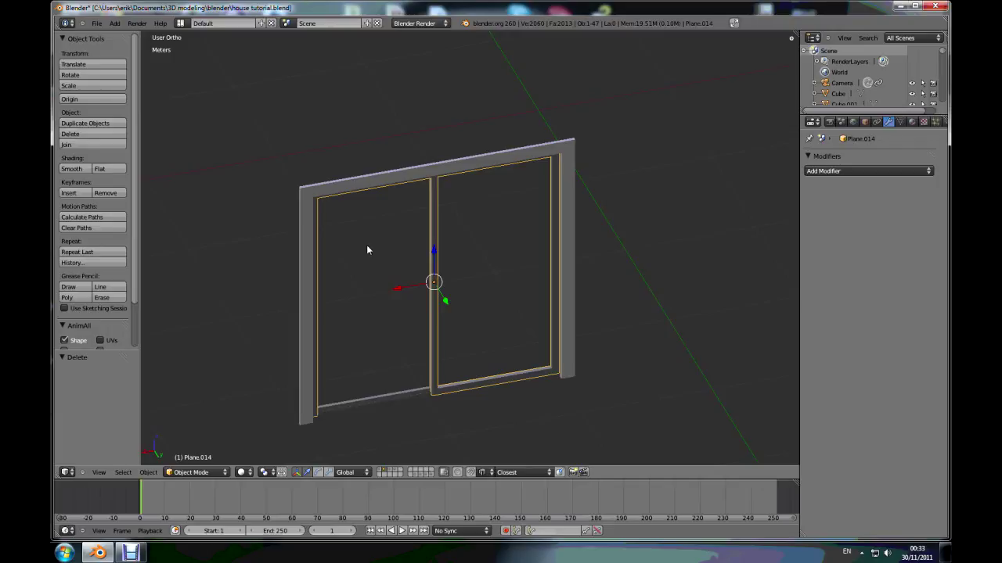
pyautogui.press('KP_Divide')
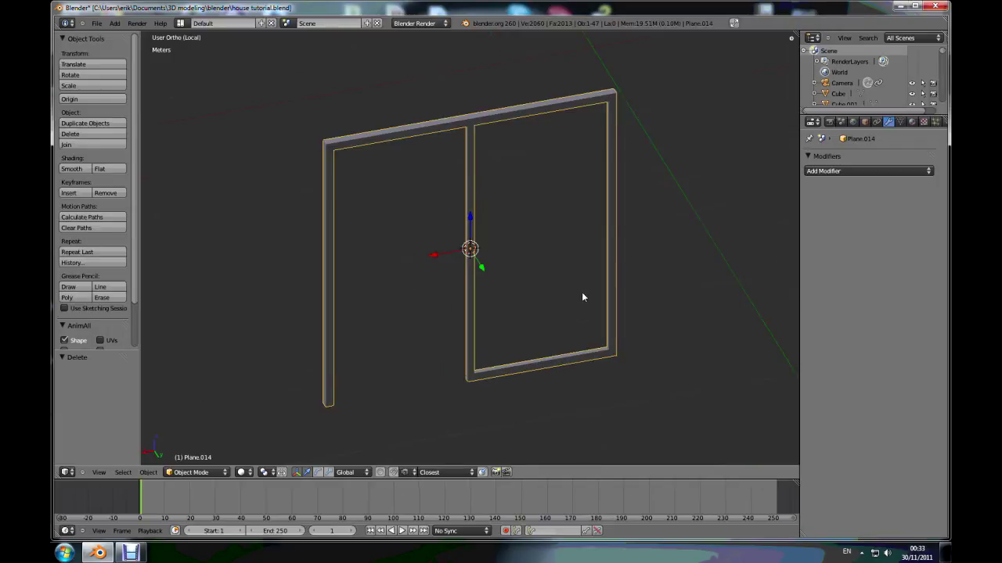
# Examine the isolated frame's profile, mullion and open lower end from the front, back and sides
pyautogui.moveTo(546, 292); pyautogui.dragTo(325, 293, button='middle')
pyautogui.scroll(1, 381, 243)
pyautogui.moveTo(437, 283); pyautogui.dragTo(428, 272, button='middle')
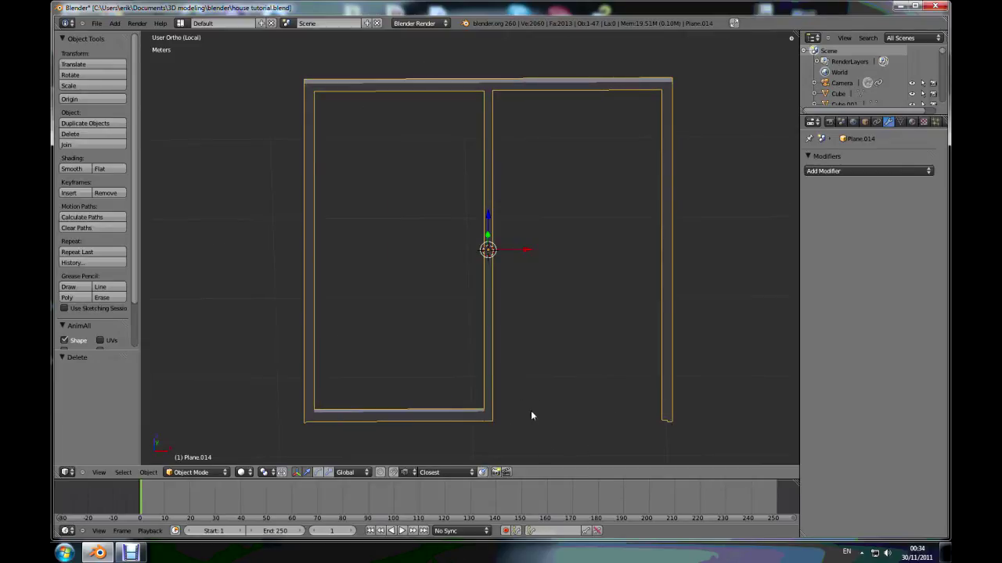
pyautogui.moveTo(524, 420); pyautogui.dragTo(480, 412, button='middle')
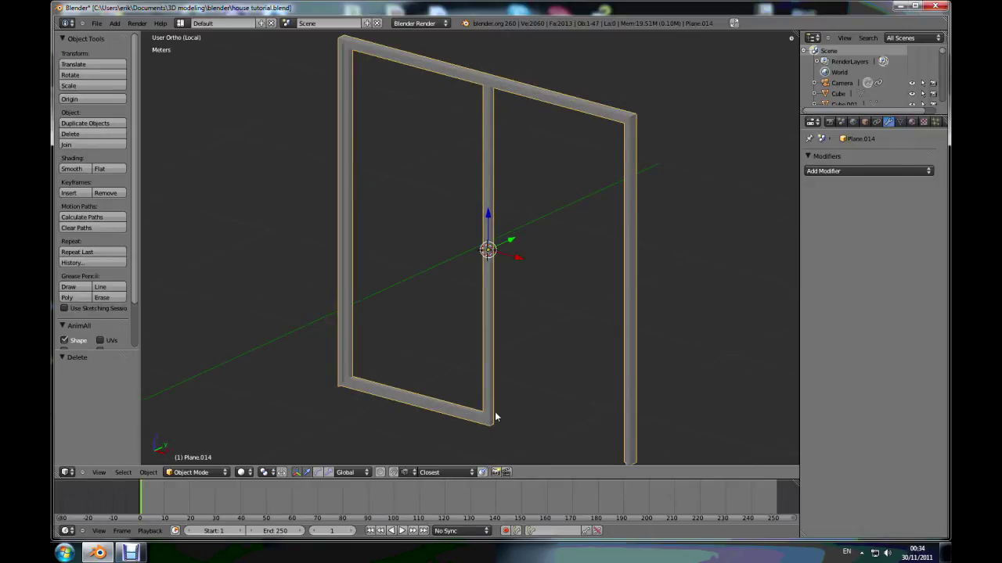
pyautogui.moveTo(537, 428); pyautogui.dragTo(651, 431, button='middle')
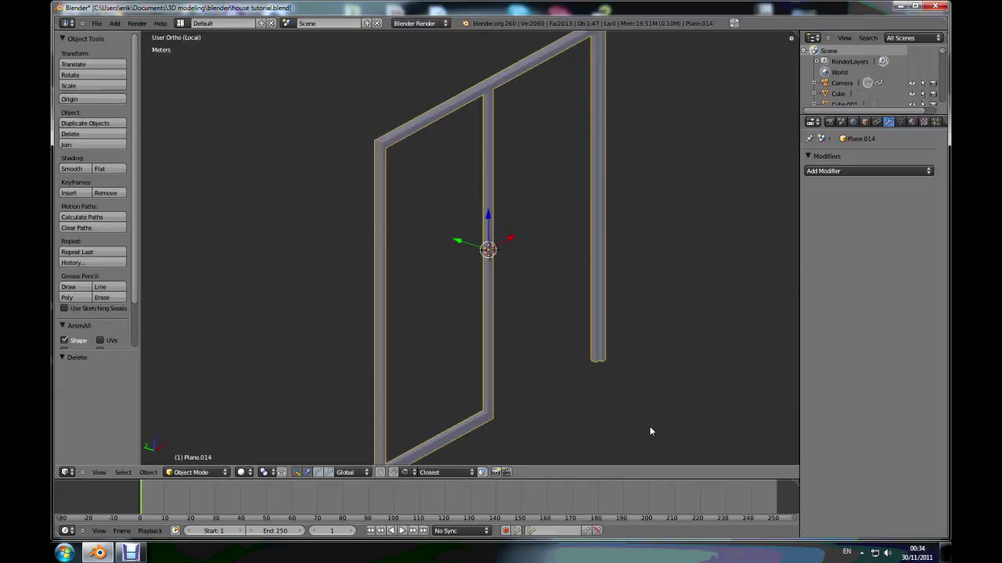
pyautogui.scroll(2, 616, 378)
pyautogui.scroll(-3, 615, 376)
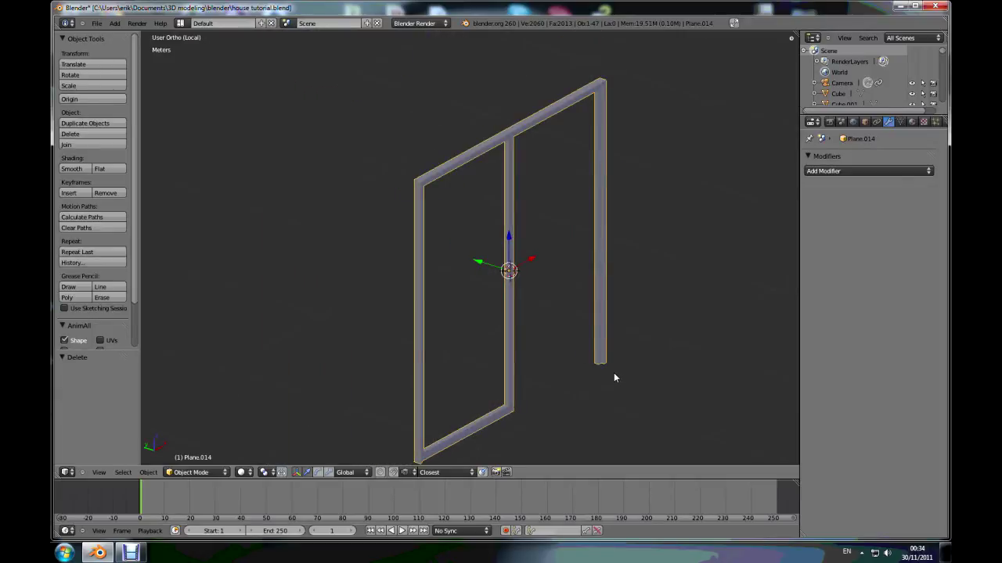
# Leave local view and isolate the double window's mullioned frame together with its separate sash and bottom rail
pyautogui.press('KP_Divide')
pyautogui.moveTo(487, 384); pyautogui.dragTo(675, 379, button='middle')
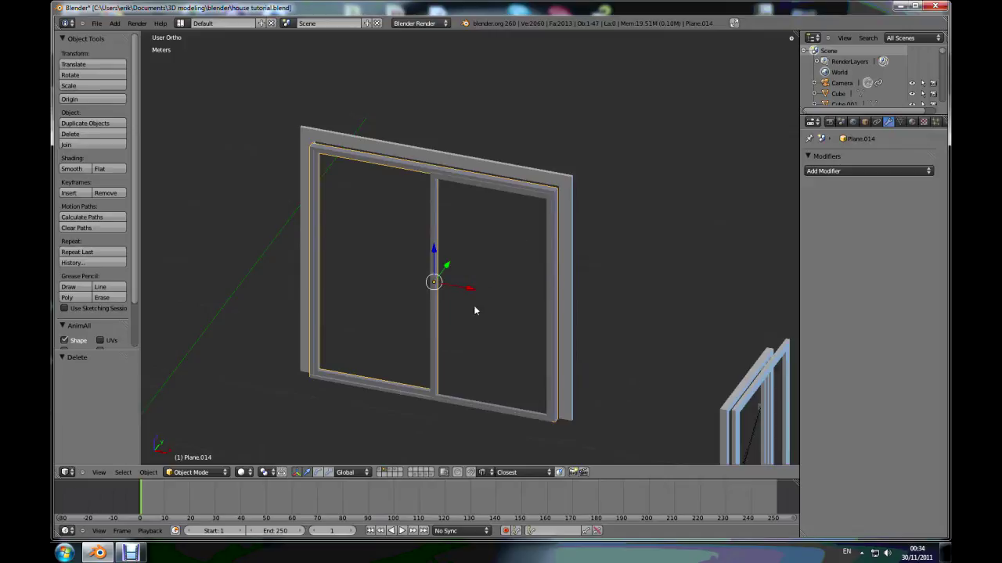
pyautogui.scroll(6, 473, 310)
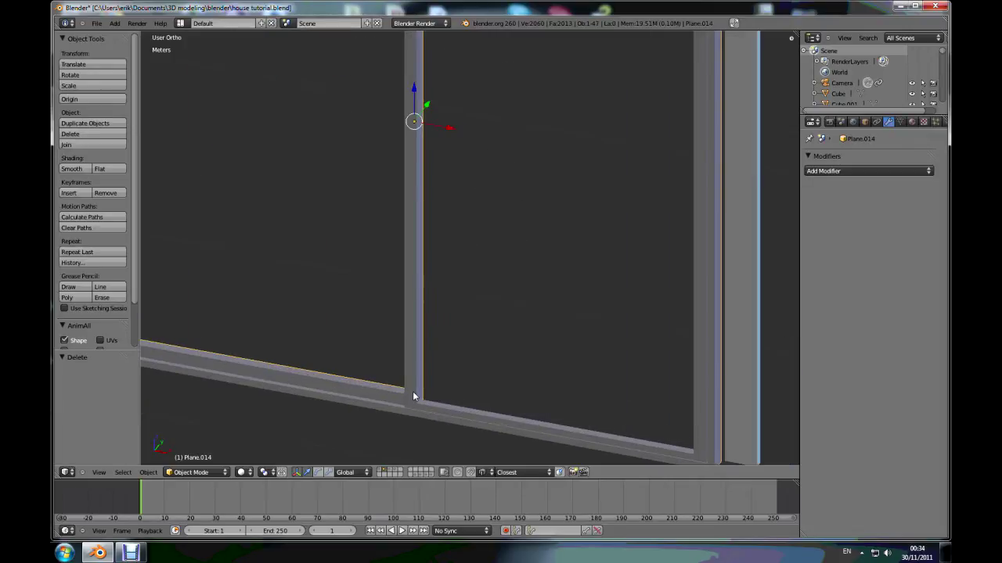
pyautogui.keyDown('shift'); pyautogui.rightClick(414, 397); pyautogui.keyUp('shift')
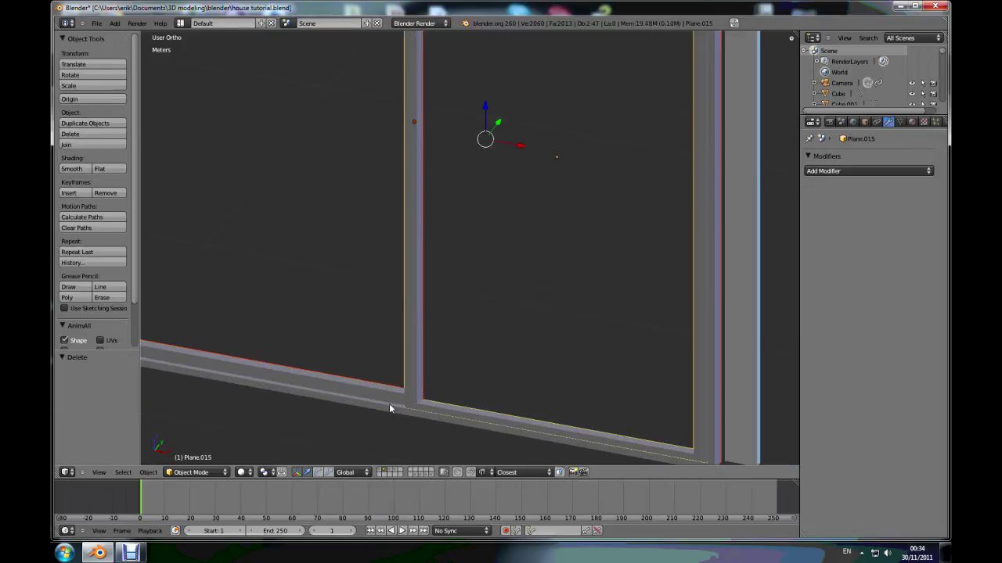
pyautogui.keyDown('shift'); pyautogui.rightClick(389, 410); pyautogui.keyUp('shift')
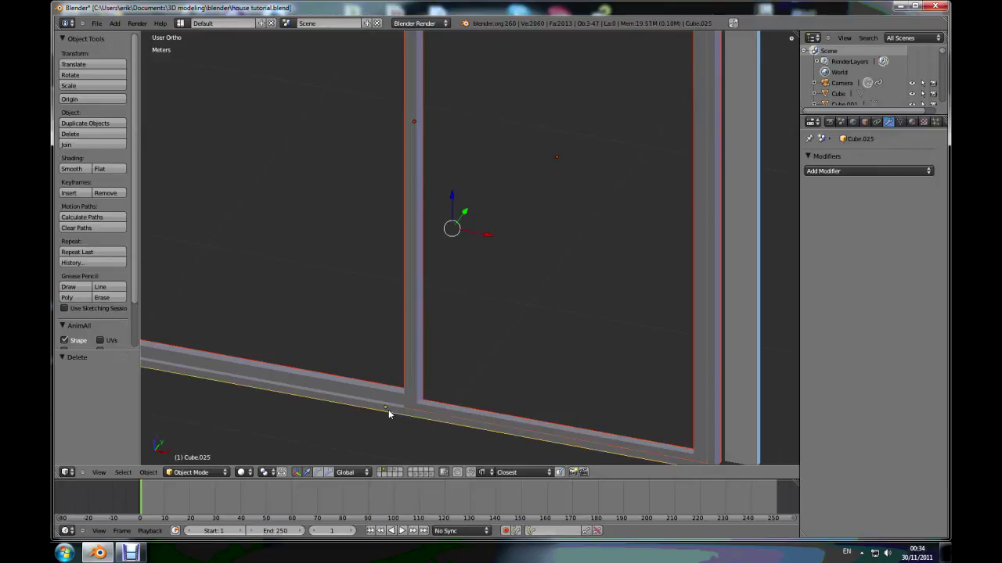
pyautogui.press('KP_Divide')
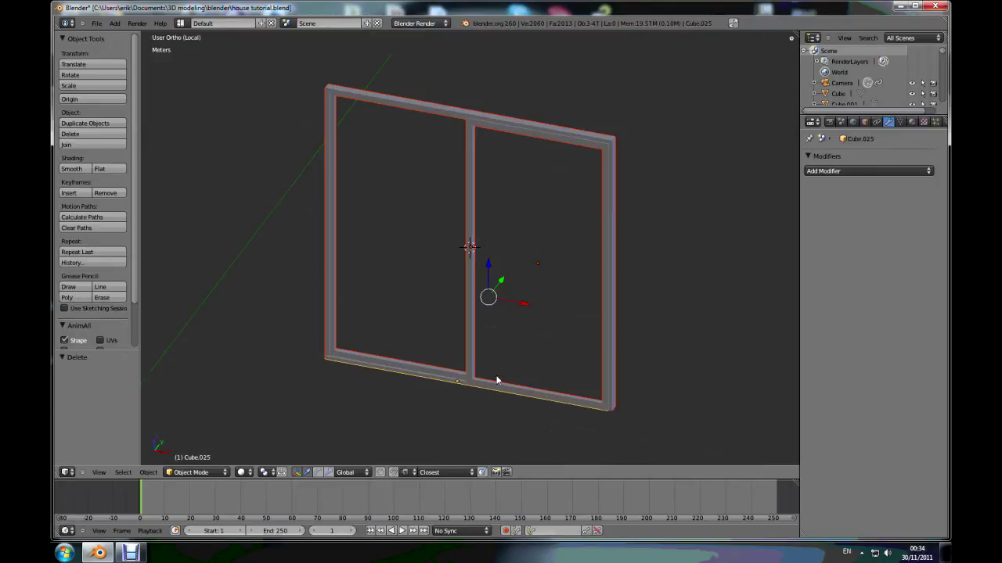
# Select the sash beside the mullion and slide it about -61.45 cm along X across the frame's other opening
pyautogui.moveTo(545, 414); pyautogui.dragTo(637, 391, button='middle')
pyautogui.scroll(6, 505, 440)
pyautogui.rightClick(393, 228)
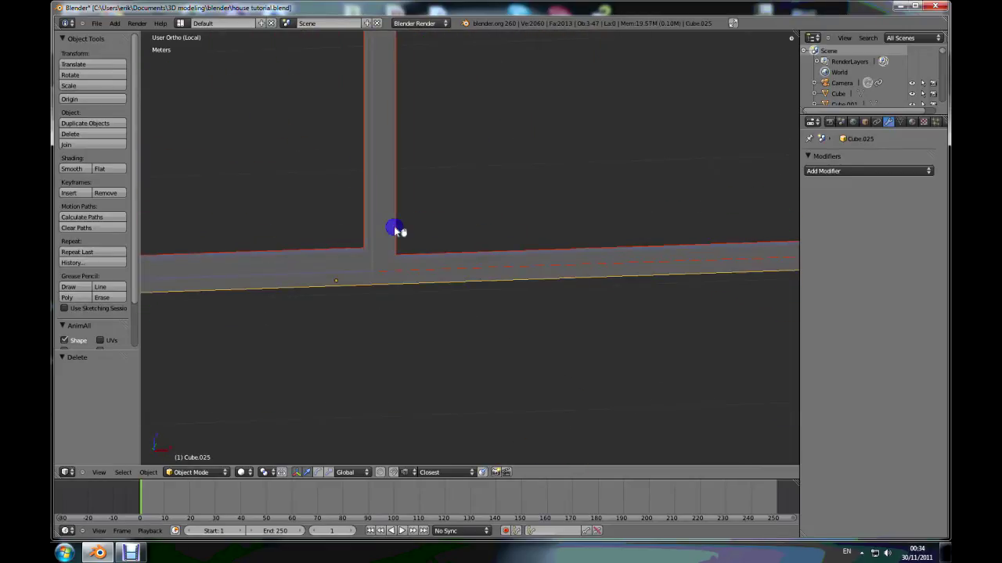
pyautogui.scroll(-8, 482, 338)
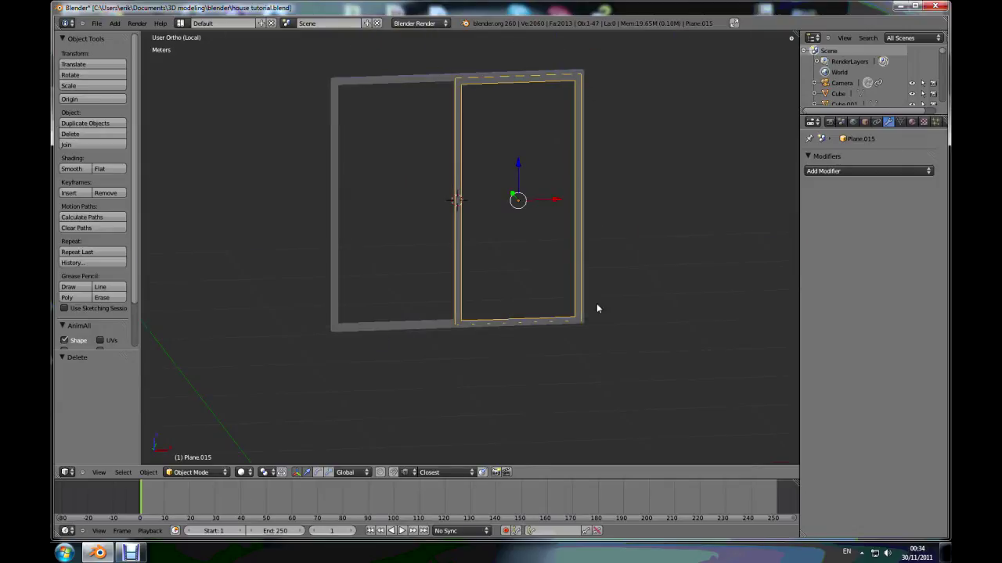
pyautogui.moveTo(451, 86); pyautogui.dragTo(462, 121, button='middle')
pyautogui.scroll(2, 468, 248)
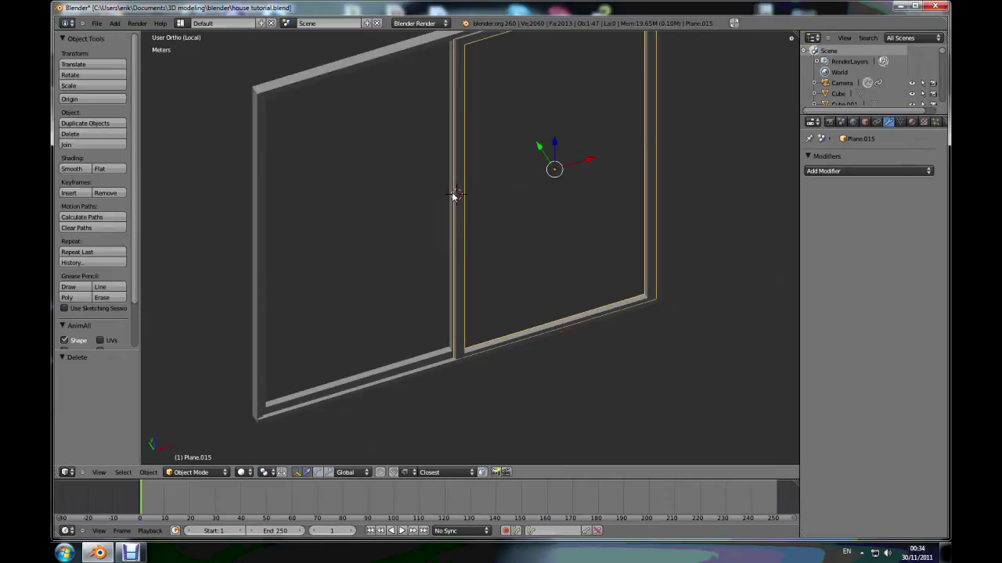
pyautogui.moveTo(591, 163); pyautogui.dragTo(483, 203)
pyautogui.click(464, 210)
pyautogui.moveTo(698, 365); pyautogui.dragTo(497, 336, button='middle')
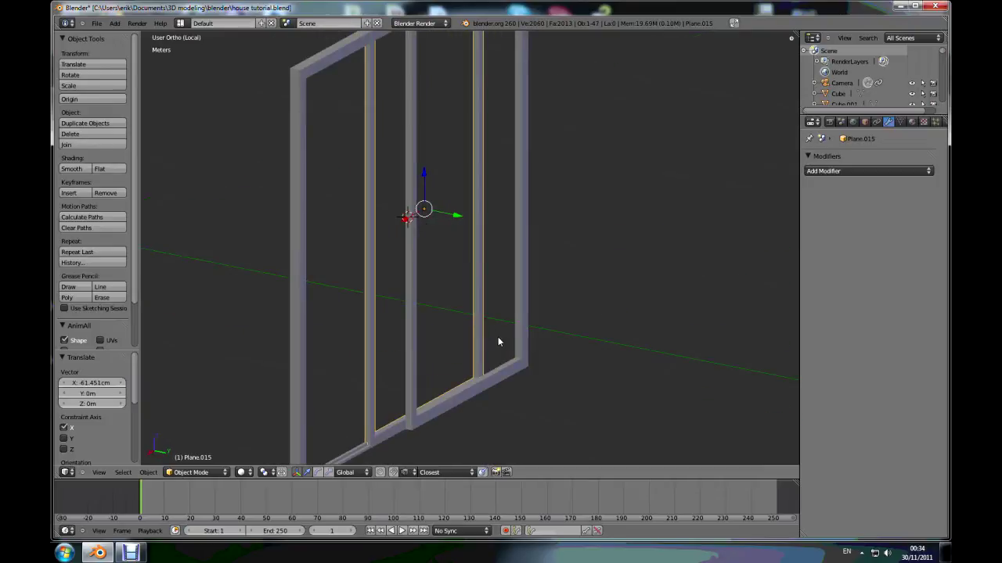
# Examine how the sash's notched lower edge sits on the stepped bottom rail, selecting each part in turn
pyautogui.scroll(-5, 498, 337)
pyautogui.scroll(5, 430, 429)
pyautogui.scroll(4, 438, 317)
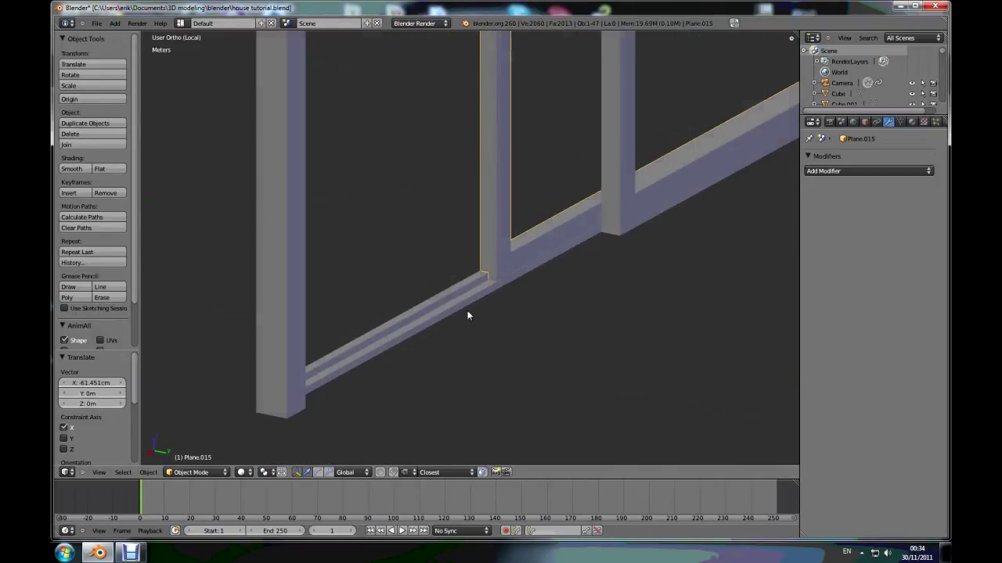
pyautogui.rightClick(461, 290)
pyautogui.moveTo(532, 317); pyautogui.dragTo(547, 331, button='middle')
pyautogui.scroll(5, 548, 376)
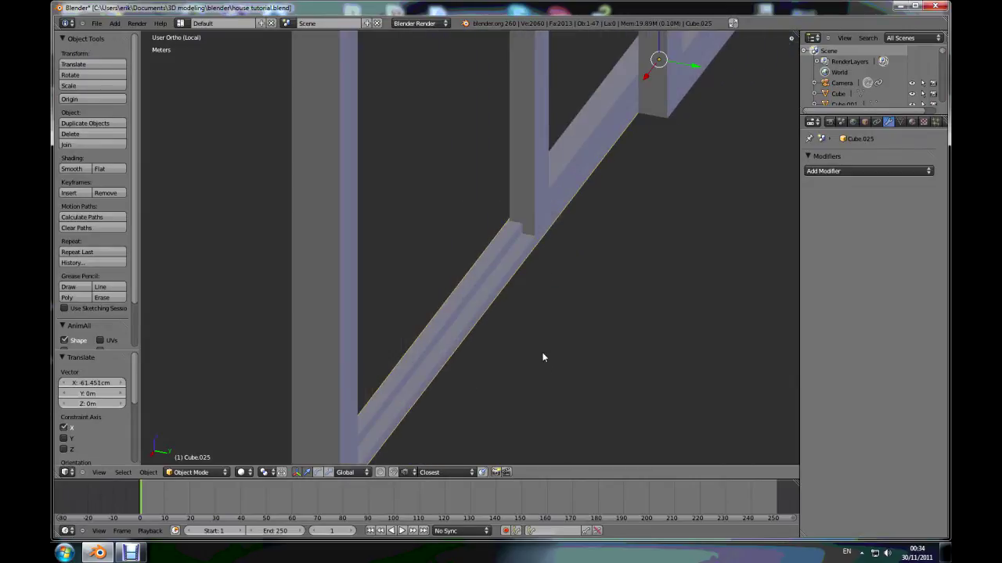
pyautogui.rightClick(530, 176)
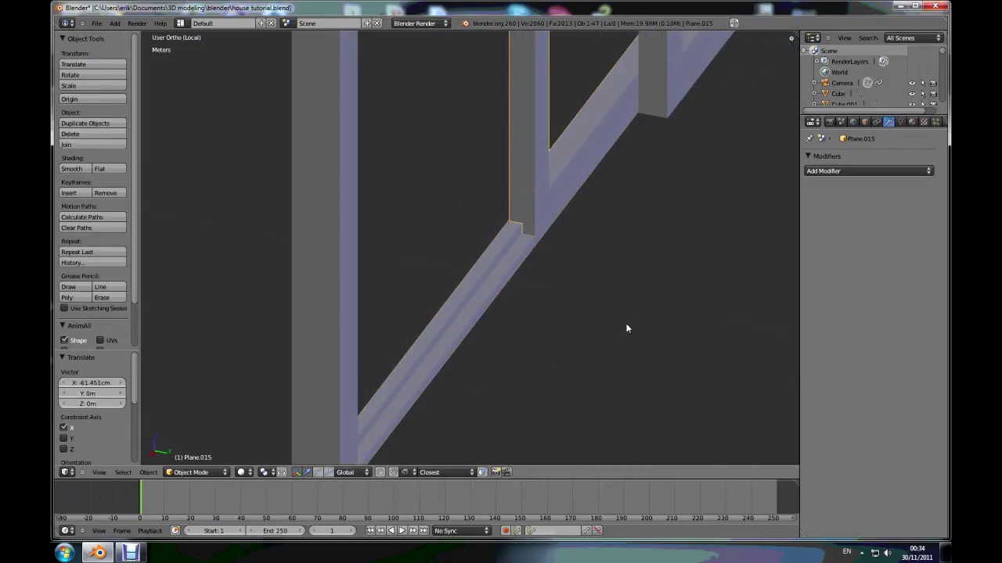
pyautogui.moveTo(626, 329); pyautogui.dragTo(600, 322, button='middle')
pyautogui.scroll(-4, 602, 318)
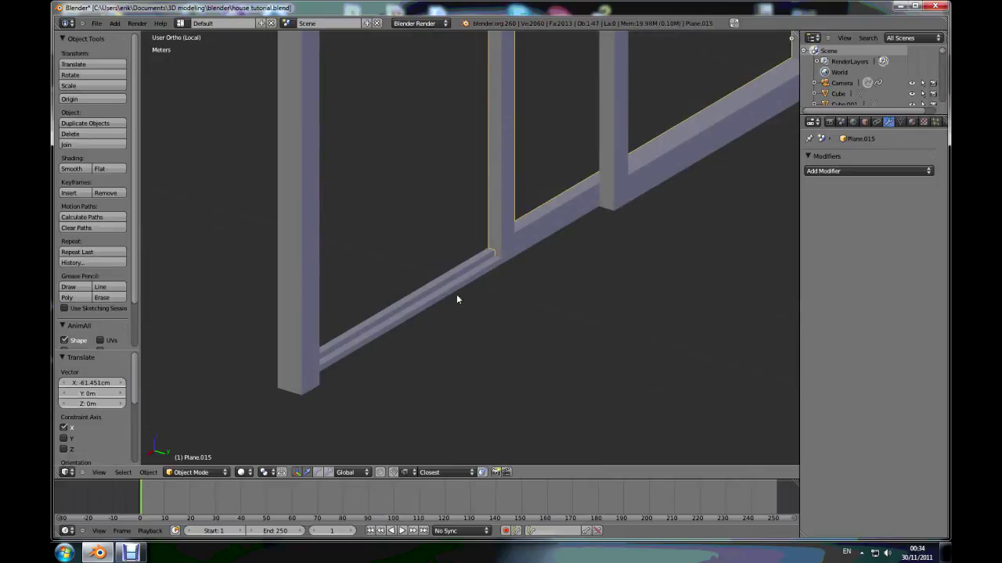
pyautogui.rightClick(462, 278)
pyautogui.scroll(2, 465, 294)
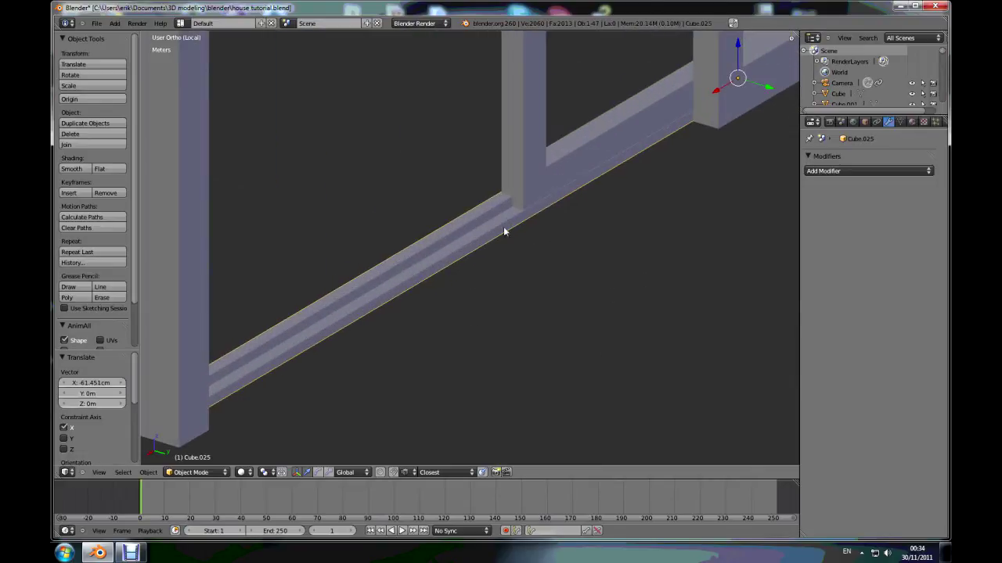
pyautogui.scroll(2, 502, 232)
pyautogui.moveTo(484, 266)
pyautogui.mouseDown(button='middle')
pyautogui.moveTo(501, 254)
pyautogui.moveTo(499, 264)
pyautogui.mouseUp(button='middle')
# Examine the bottom rail's stepped profile against the sash in wireframe from the right orthographic view
pyautogui.press('KP_3')
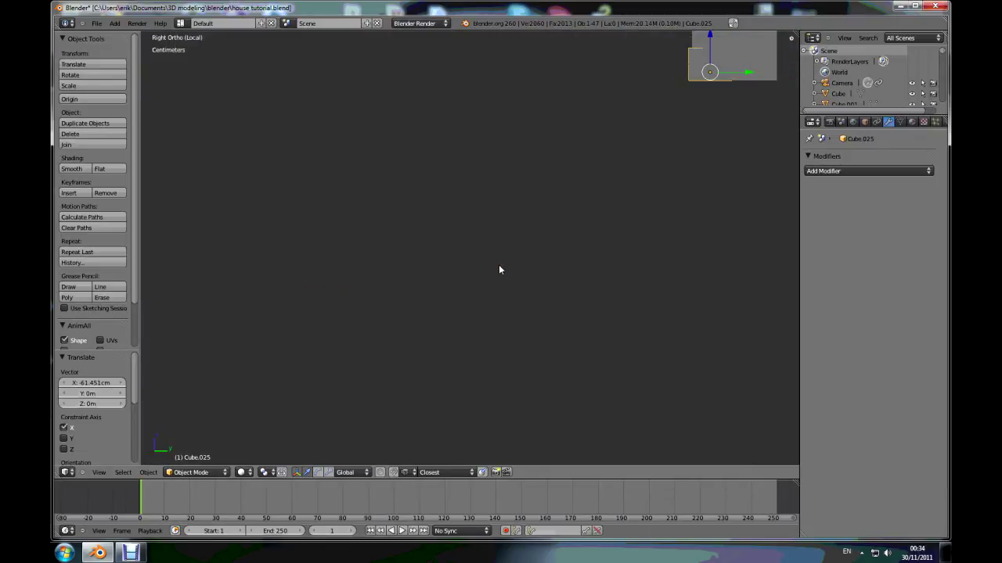
pyautogui.press('KP_Decimal')
pyautogui.scroll(6, 577, 196)
pyautogui.press('z')
pyautogui.scroll(2, 444, 329)
pyautogui.scroll(3, 448, 322)
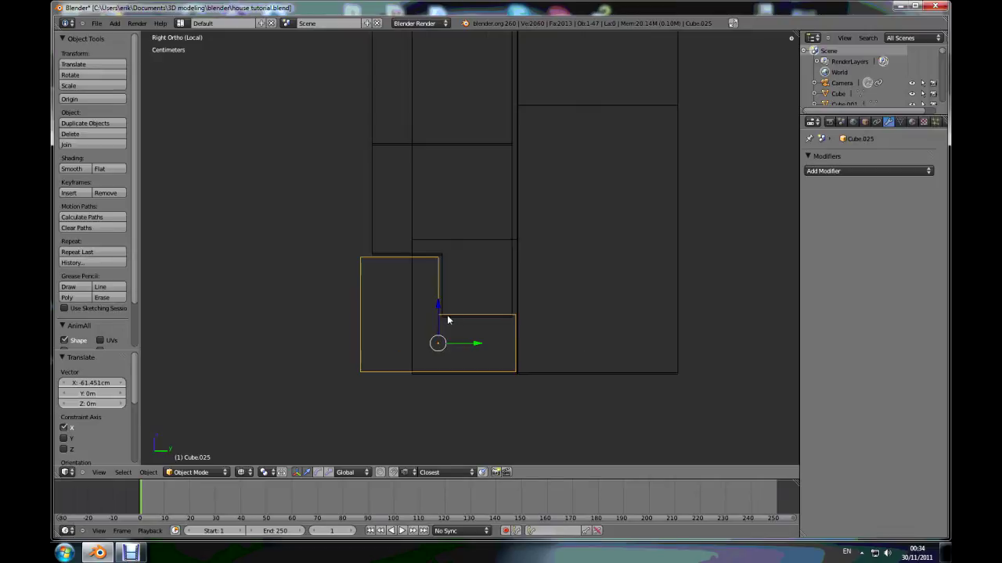
# Inspect the bottom rail's mesh in Edit Mode, and return to Object Mode with solid shading
pyautogui.press('Tab')
pyautogui.moveTo(440, 319); pyautogui.dragTo(424, 279, button='middle')
pyautogui.scroll(-2, 472, 321)
pyautogui.scroll(6, 443, 280)
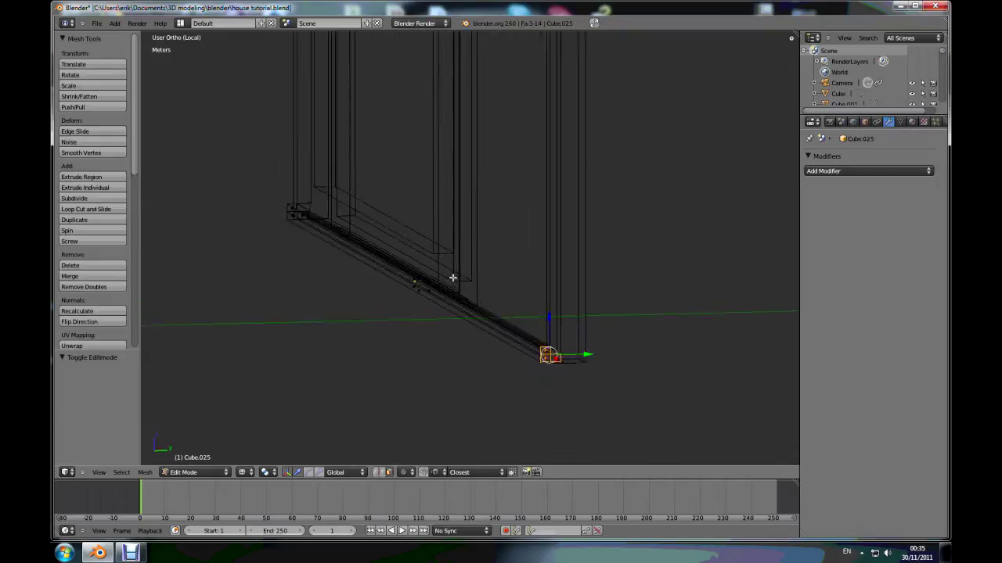
pyautogui.scroll(-2, 476, 290)
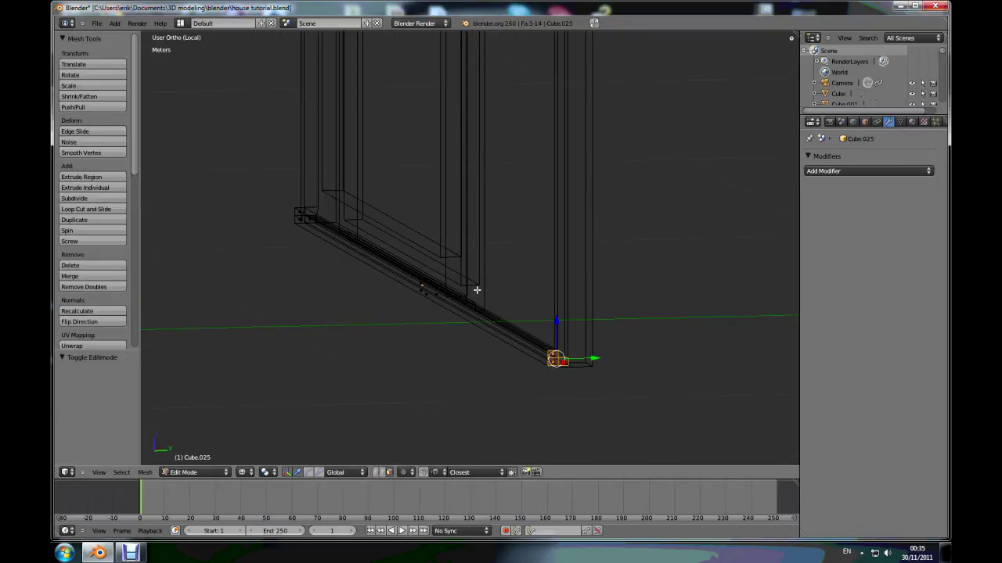
pyautogui.press('Tab')
pyautogui.moveTo(502, 300); pyautogui.dragTo(495, 300, button='middle')
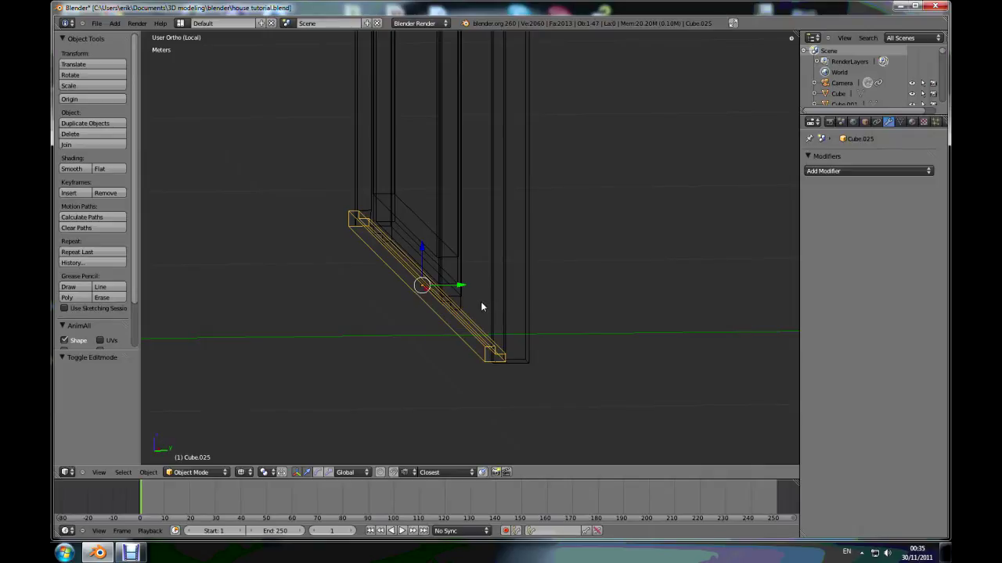
pyautogui.press('z')
pyautogui.scroll(-10, 543, 325)
pyautogui.moveTo(593, 315); pyautogui.dragTo(591, 273, button='middle')
pyautogui.scroll(4, 595, 270)
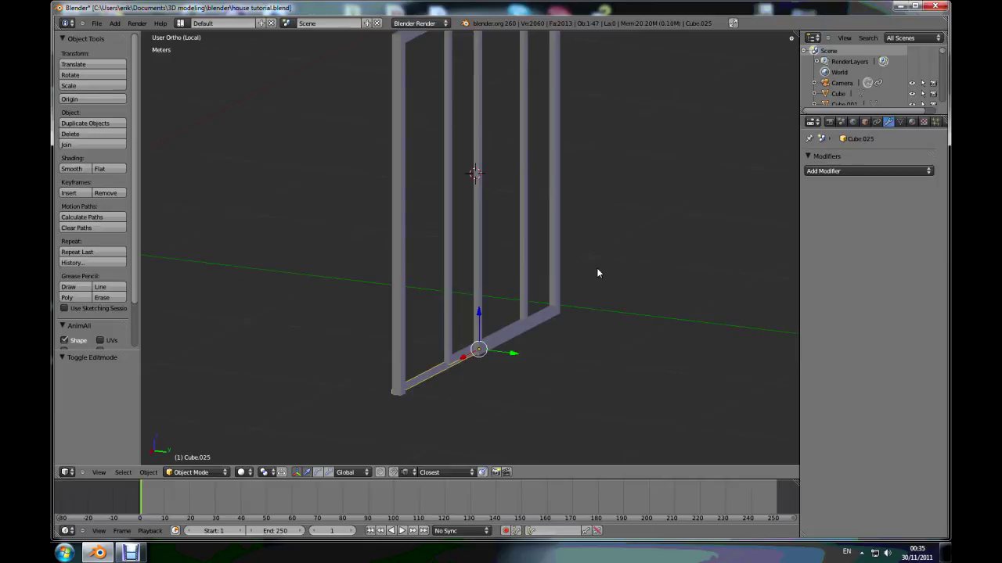
# Undo the sash's slide along X
pyautogui.hotkey('ctrl', 'z')
pyautogui.hotkey('ctrl', 'z')
pyautogui.hotkey('ctrl', 'shift', 'z')
pyautogui.hotkey('ctrl', 'z')
pyautogui.hotkey('ctrl', 'z')
pyautogui.scroll(-2, 596, 268)
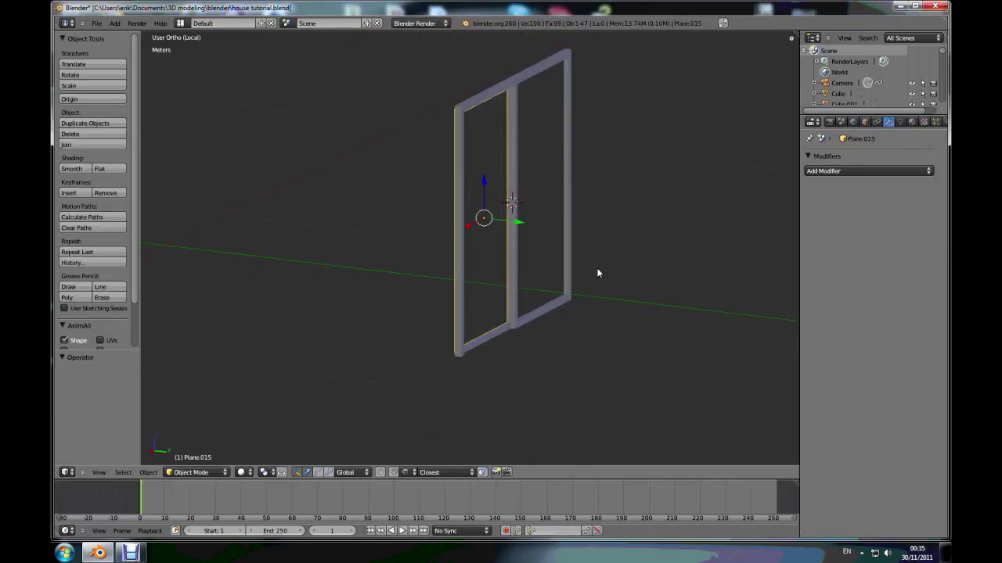
# Leave local view, show only layer 1 with the house walls, and examine the window and door openings
pyautogui.press('KP_Divide')
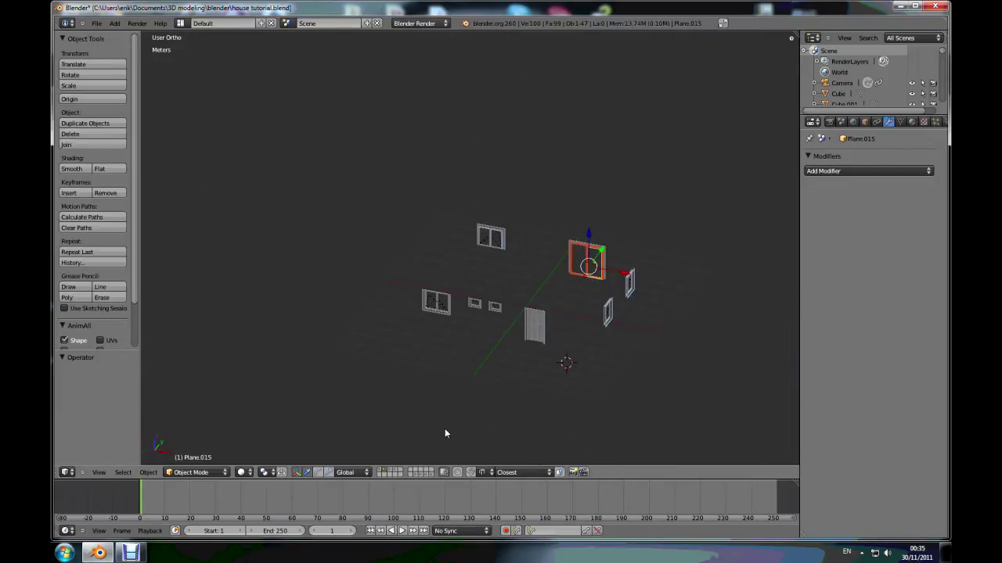
pyautogui.click(379, 470)
pyautogui.moveTo(495, 355); pyautogui.dragTo(472, 349, button='middle')
pyautogui.rightClick(482, 299)
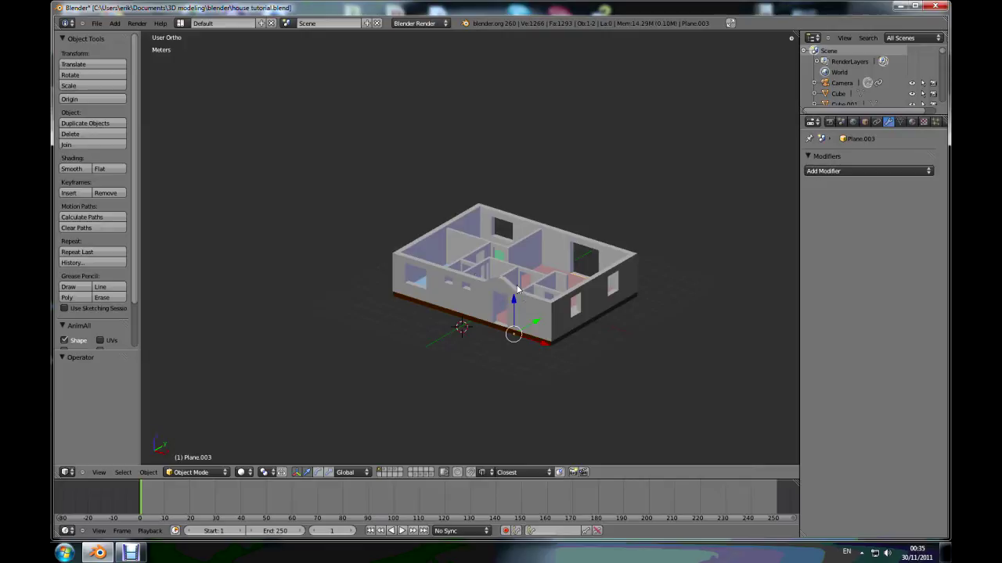
pyautogui.moveTo(443, 292); pyautogui.dragTo(441, 304, button='middle')
pyautogui.scroll(2, 567, 306)
pyautogui.scroll(3, 582, 315)
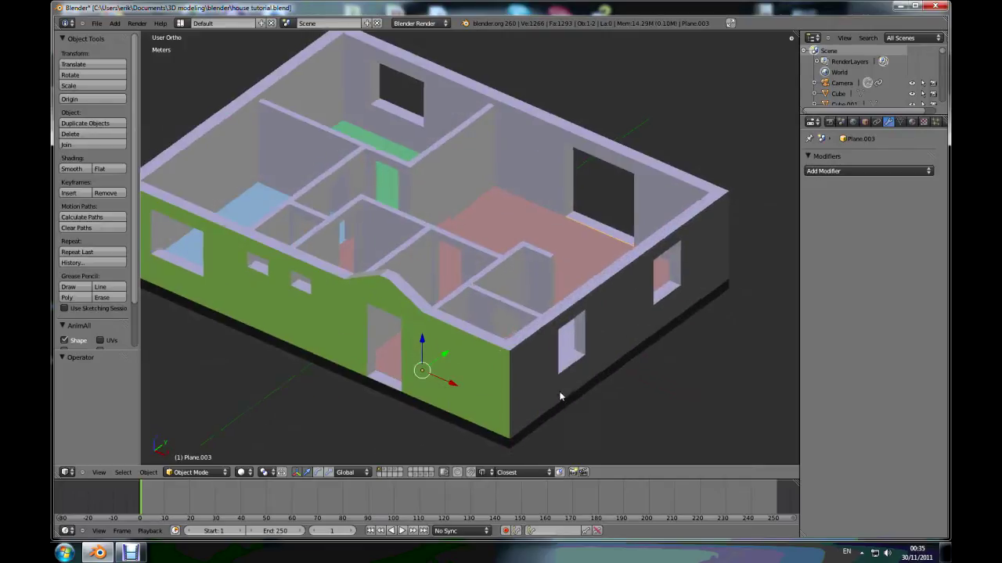
pyautogui.moveTo(533, 410); pyautogui.dragTo(530, 396, button='middle')
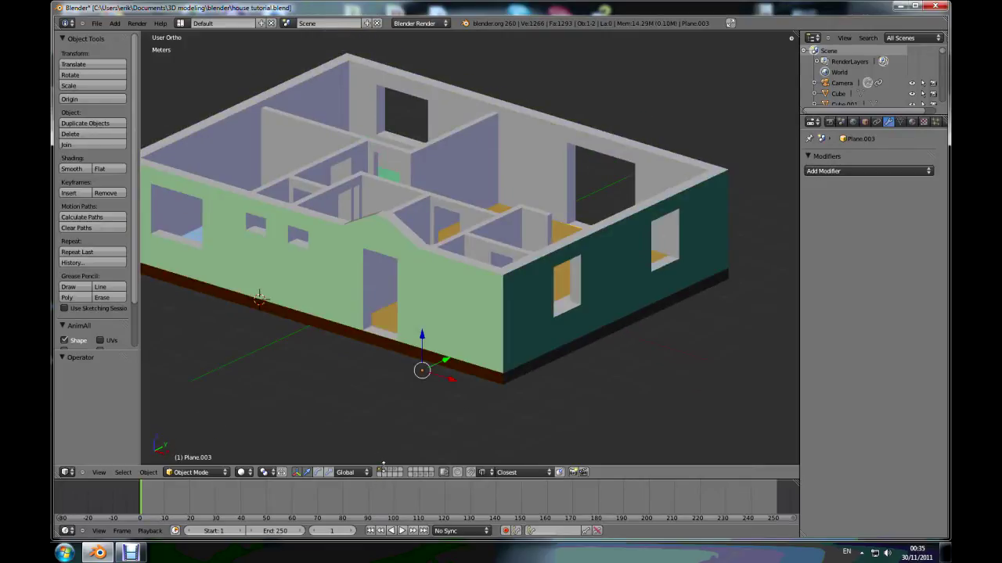
# Show the windows and front door on layer 2, switch to the glass panes on layer 3, and select one pane
pyautogui.click(385, 473)
pyautogui.scroll(-3, 453, 393)
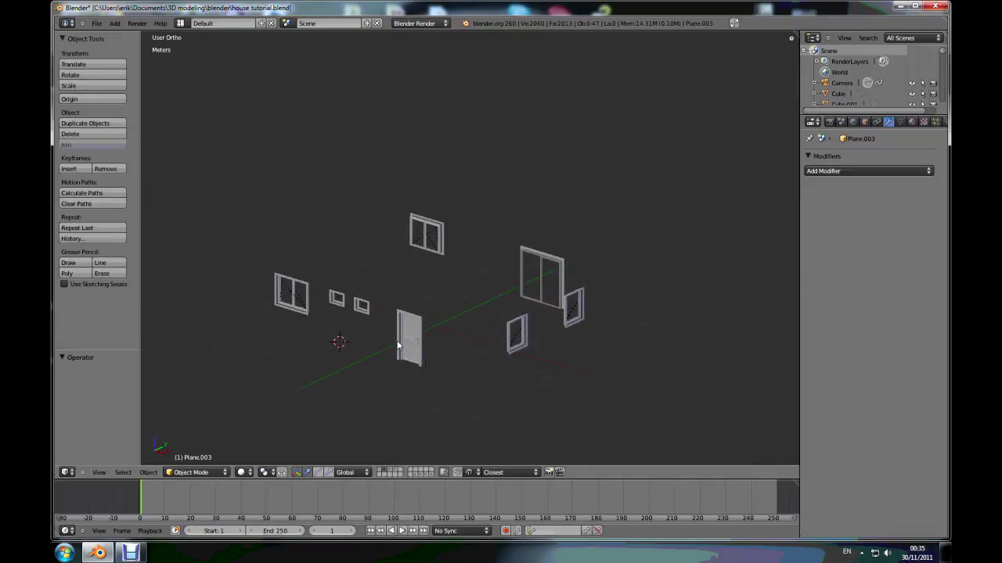
pyautogui.scroll(3, 397, 345)
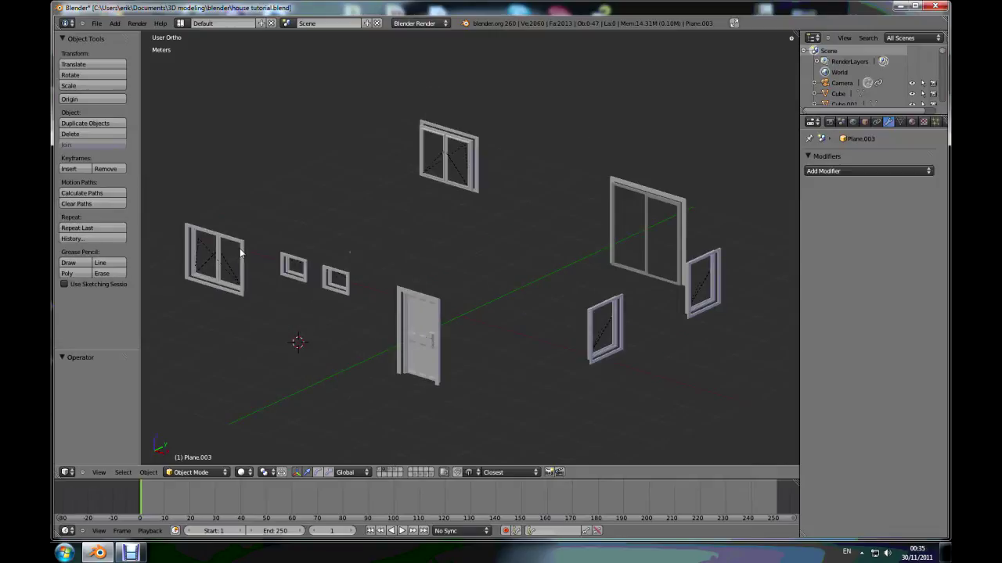
pyautogui.click(392, 474)
pyautogui.rightClick(599, 327)
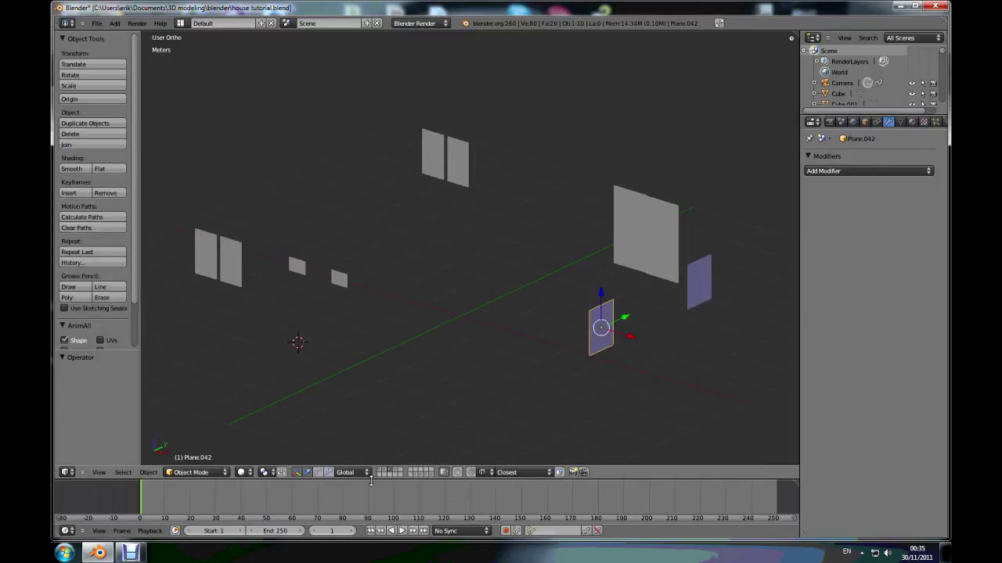
# Show only layer 4 with the interior doors, and select one door's main frame and its panel
pyautogui.click(395, 475)
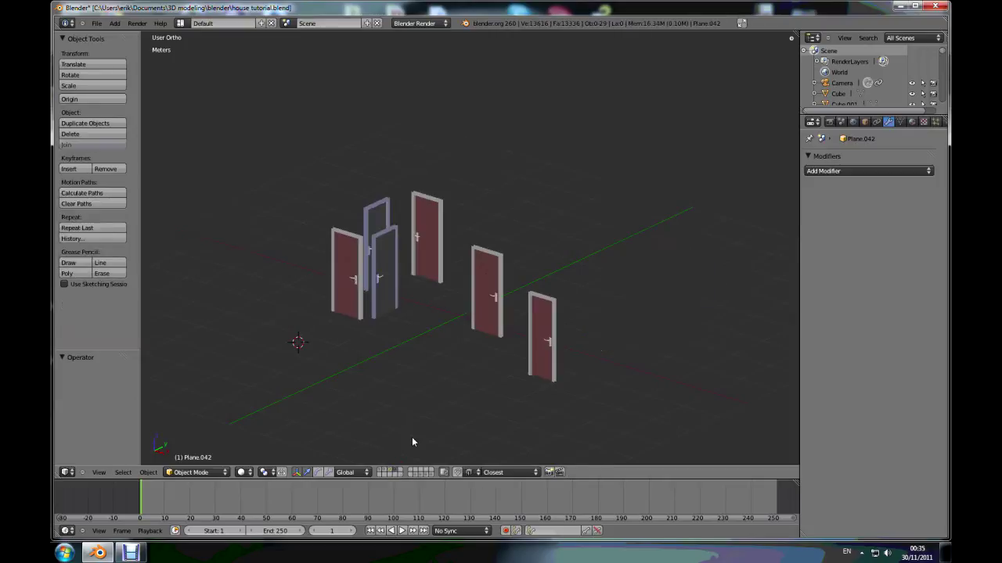
pyautogui.scroll(3, 341, 249)
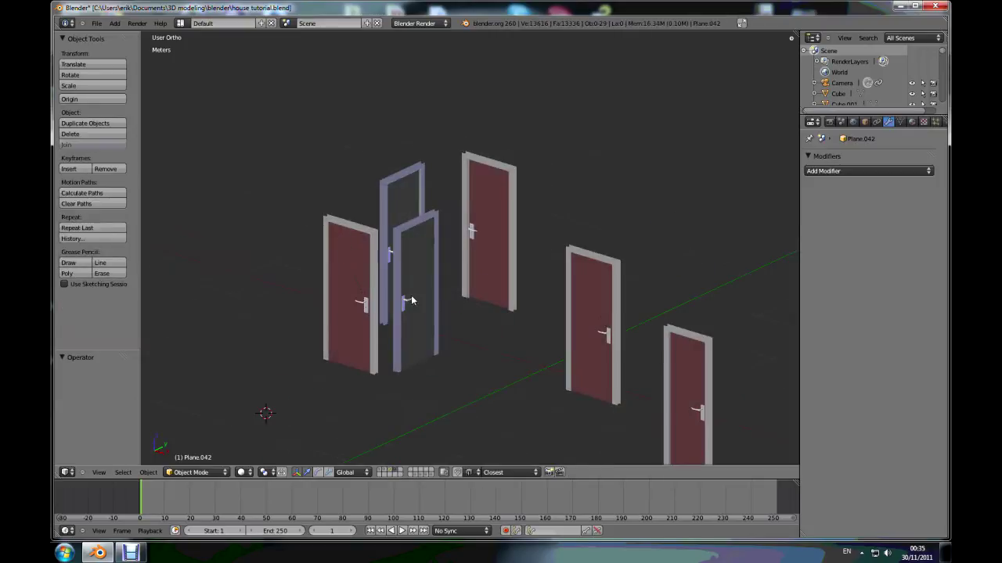
pyautogui.scroll(1, 396, 238)
pyautogui.rightClick(399, 238)
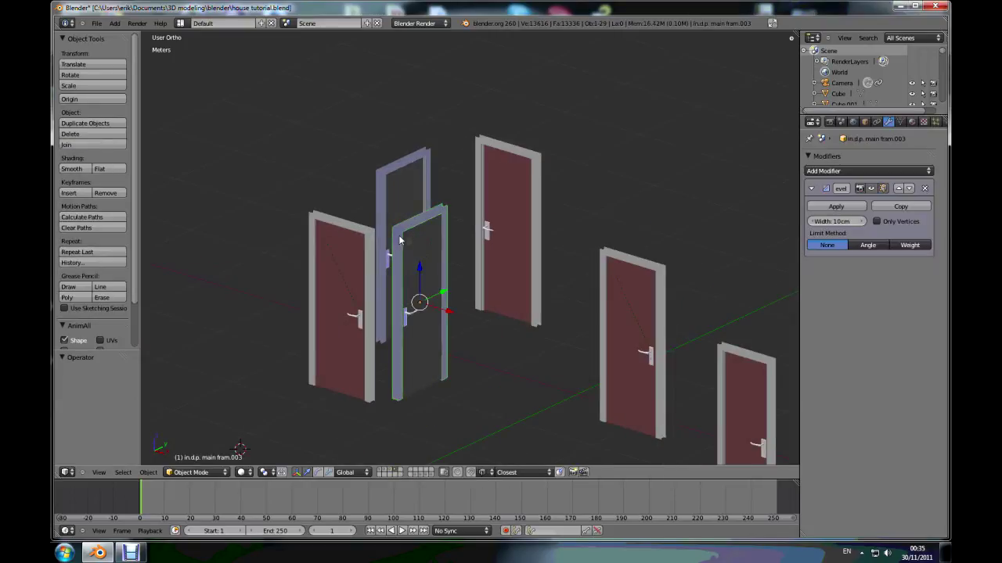
pyautogui.rightClick(426, 274)
# Select the panel of the middle interior door and try rotating it open about the Z axis
pyautogui.scroll(-3, 431, 320)
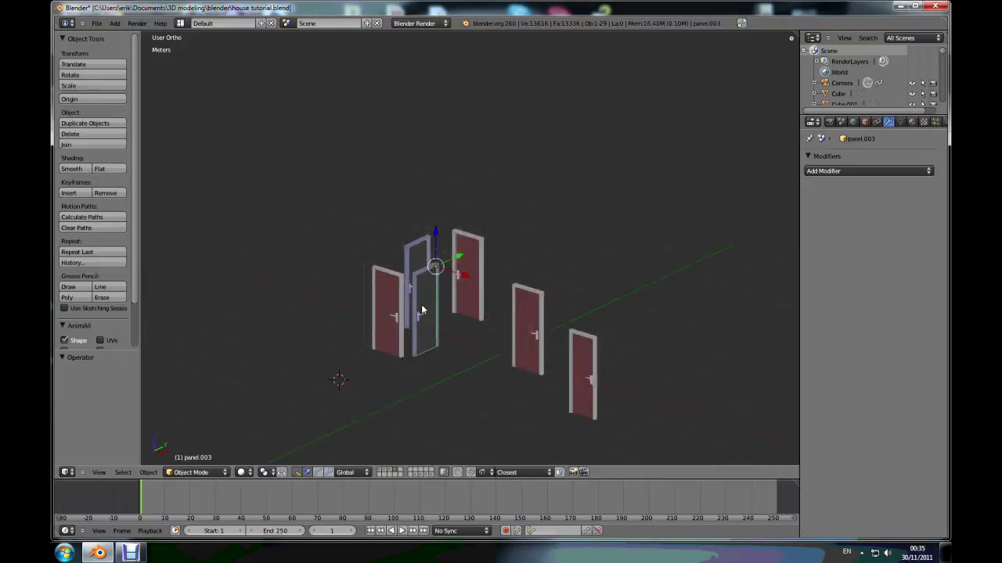
pyautogui.scroll(3, 438, 289)
pyautogui.rightClick(436, 263)
pyautogui.moveTo(435, 263); pyautogui.dragTo(489, 280, button='middle')
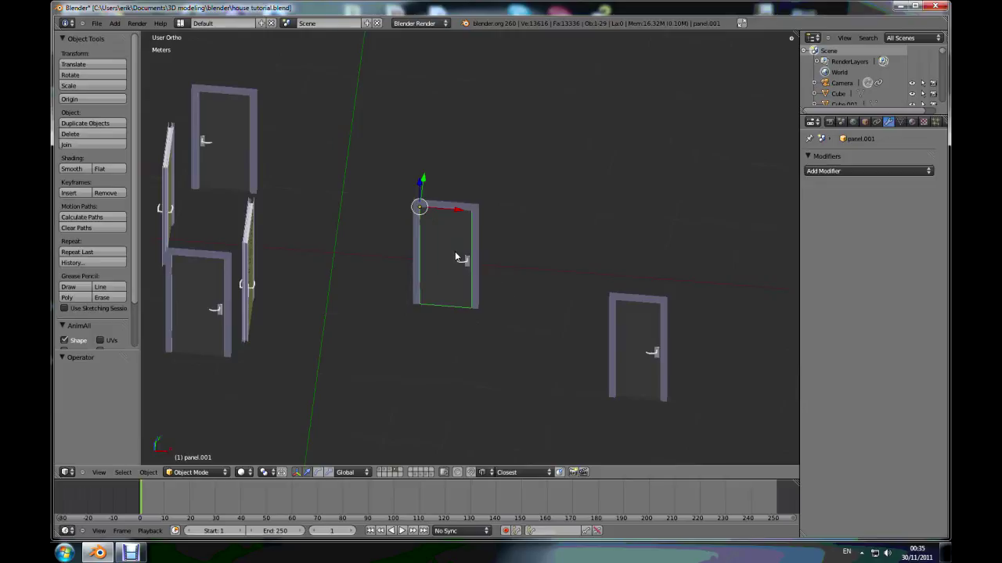
pyautogui.scroll(3, 455, 252)
pyautogui.moveTo(455, 252); pyautogui.dragTo(486, 315, button='middle')
pyautogui.scroll(3, 434, 244)
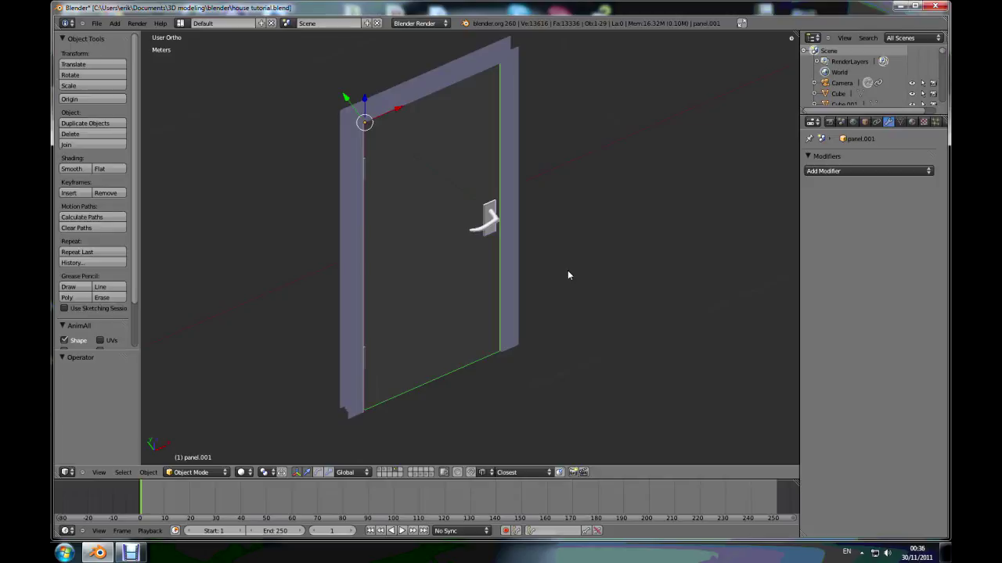
pyautogui.press('r')
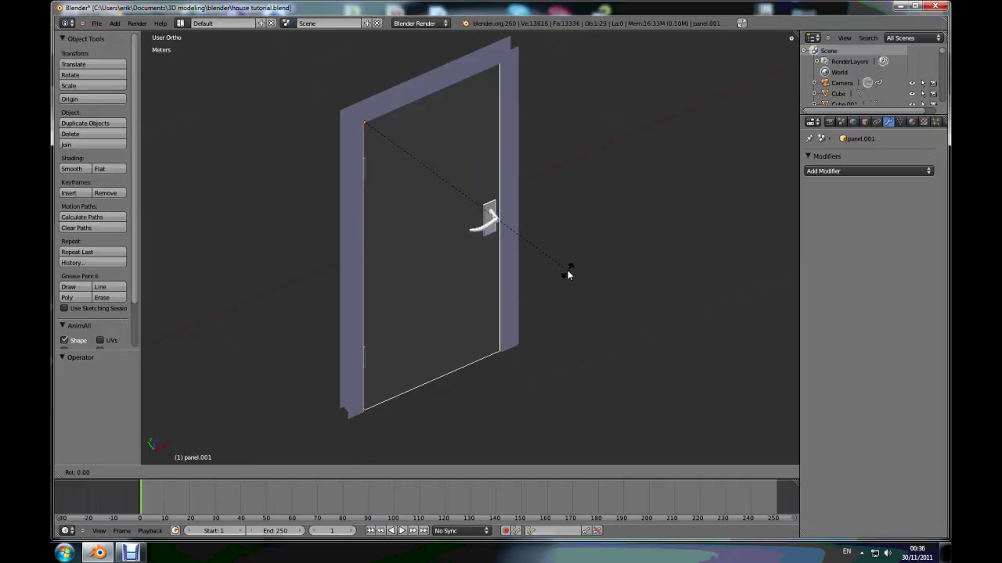
pyautogui.press('z')
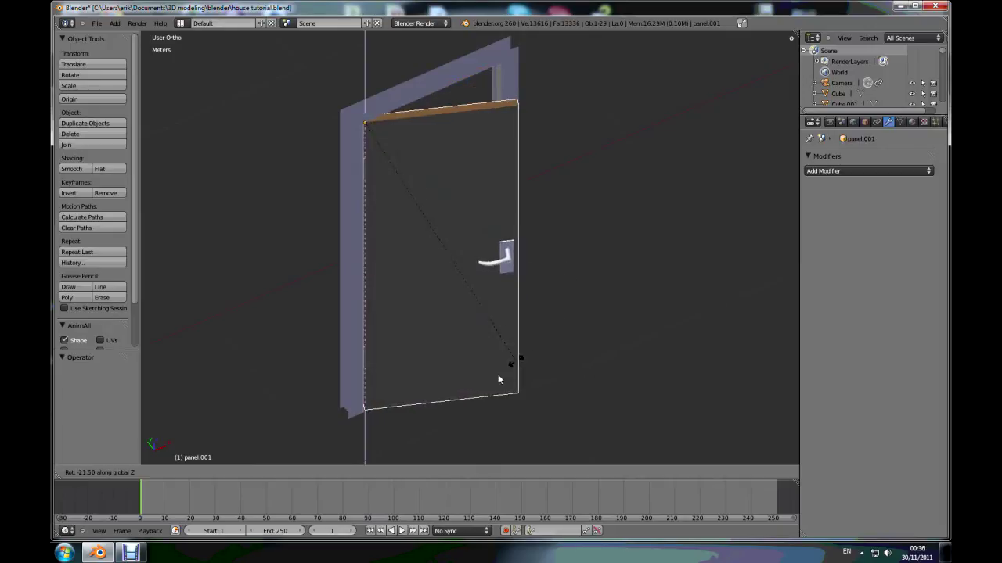
pyautogui.click(489, 371)
pyautogui.scroll(5, 370, 144)
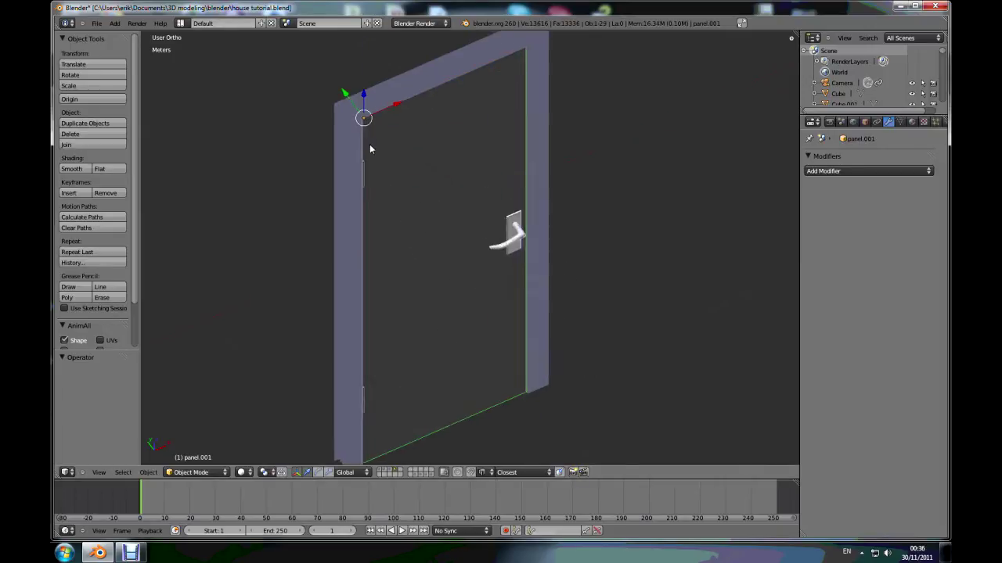
# Select the same door's hinges and examine the upper hinge's shape up close
pyautogui.scroll(-5, 360, 101)
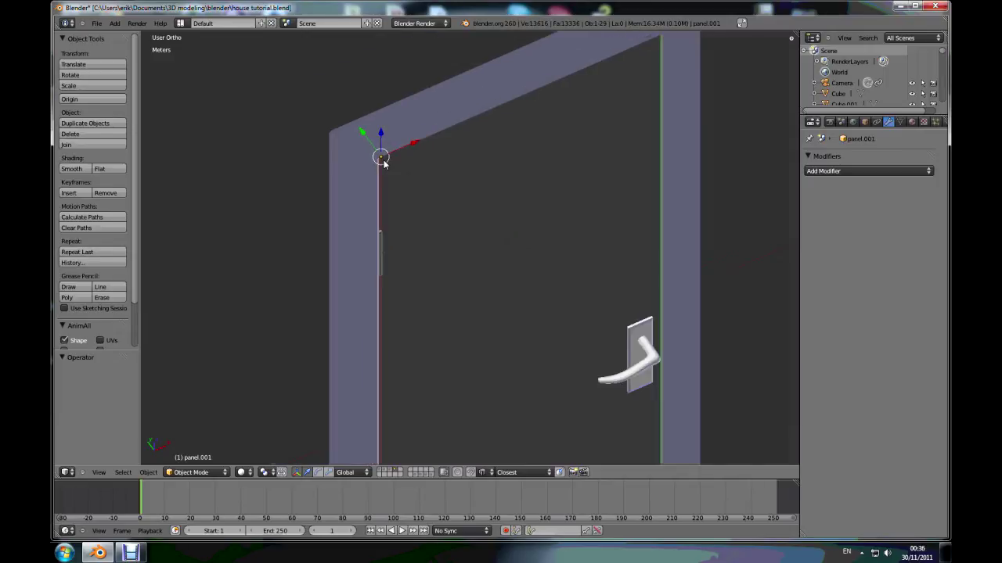
pyautogui.scroll(4, 394, 225)
pyautogui.rightClick(370, 196)
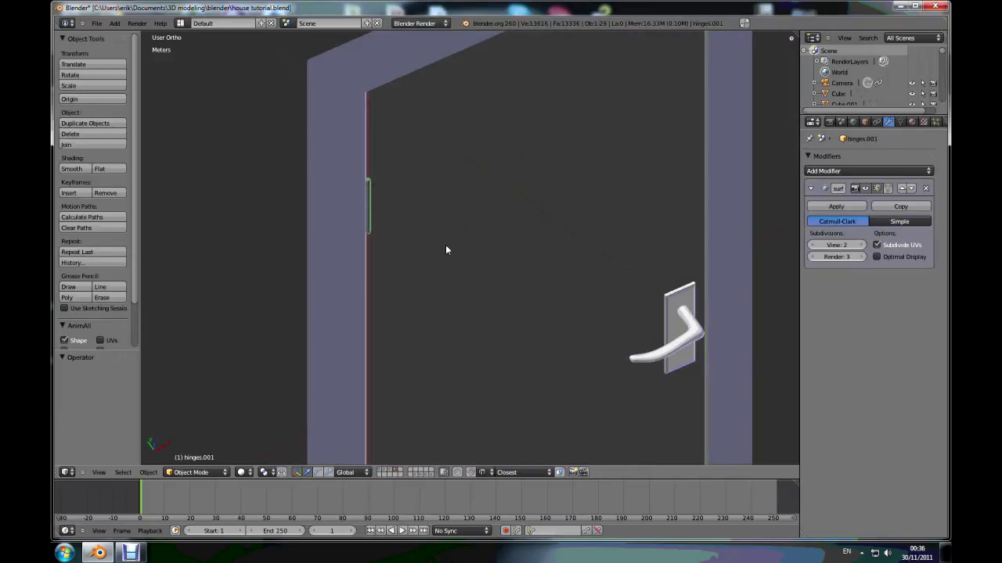
pyautogui.scroll(3, 445, 245)
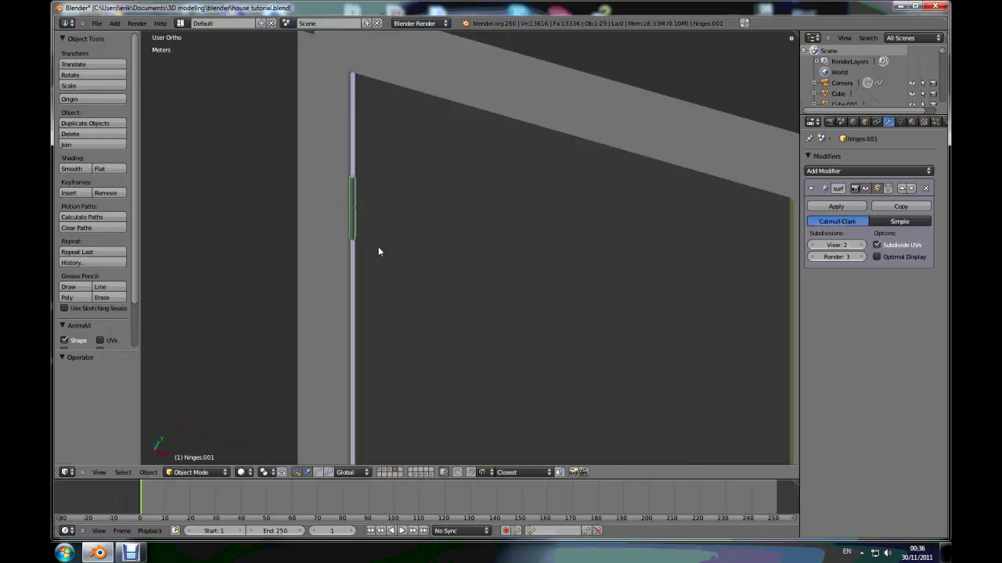
pyautogui.scroll(5, 386, 239)
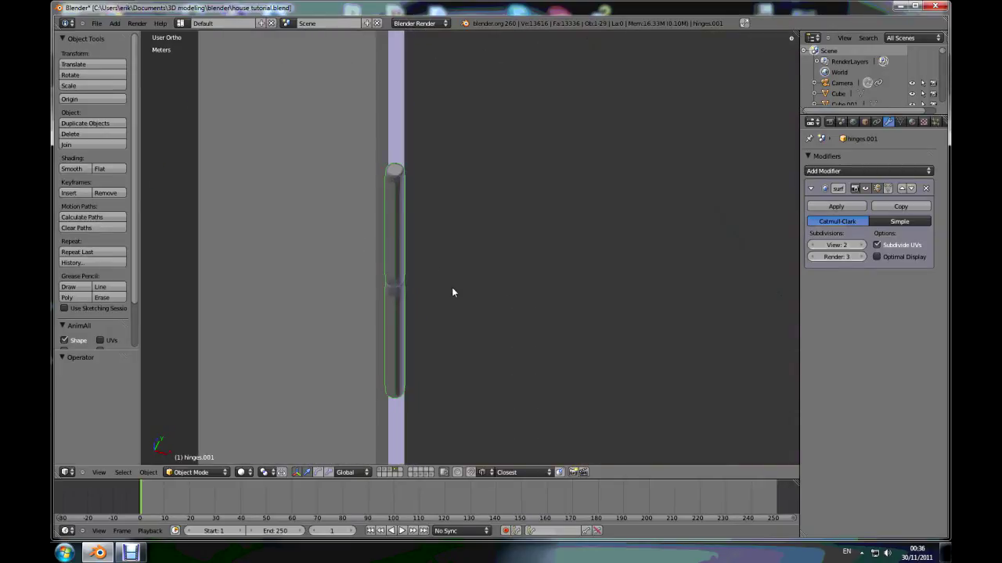
pyautogui.scroll(2, 406, 314)
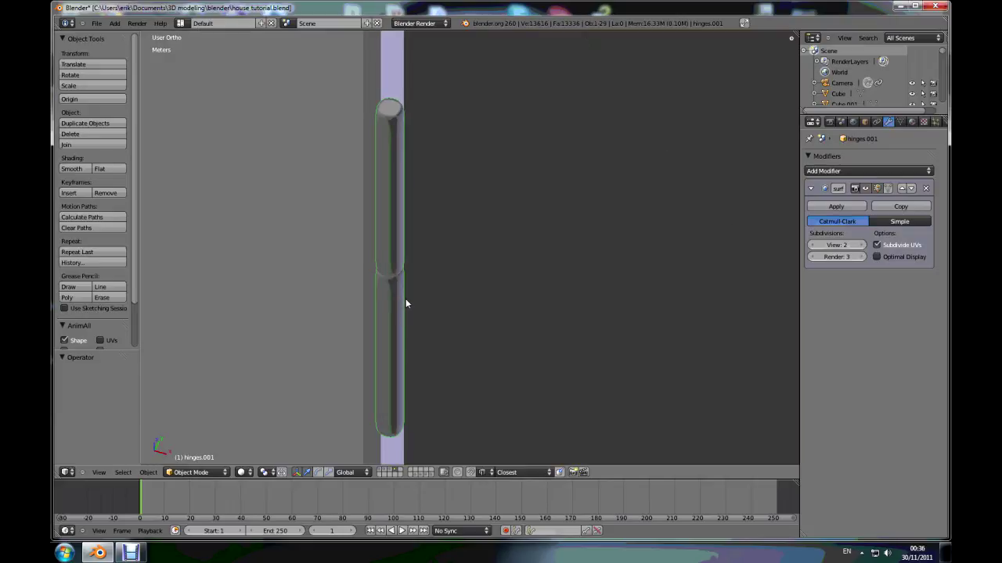
pyautogui.scroll(-3, 406, 304)
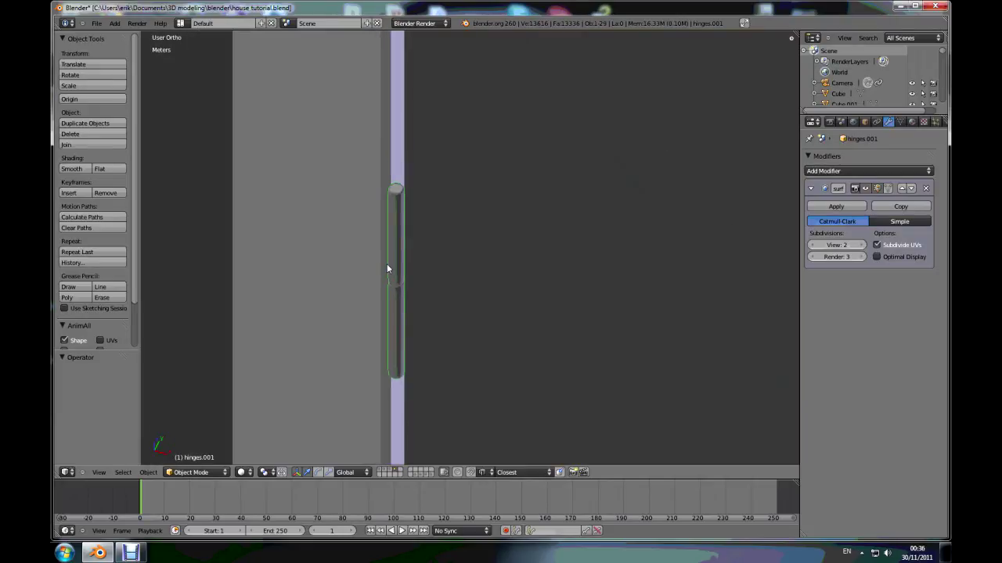
pyautogui.press('Tab')
pyautogui.press('Tab')
pyautogui.scroll(-3, 389, 269)
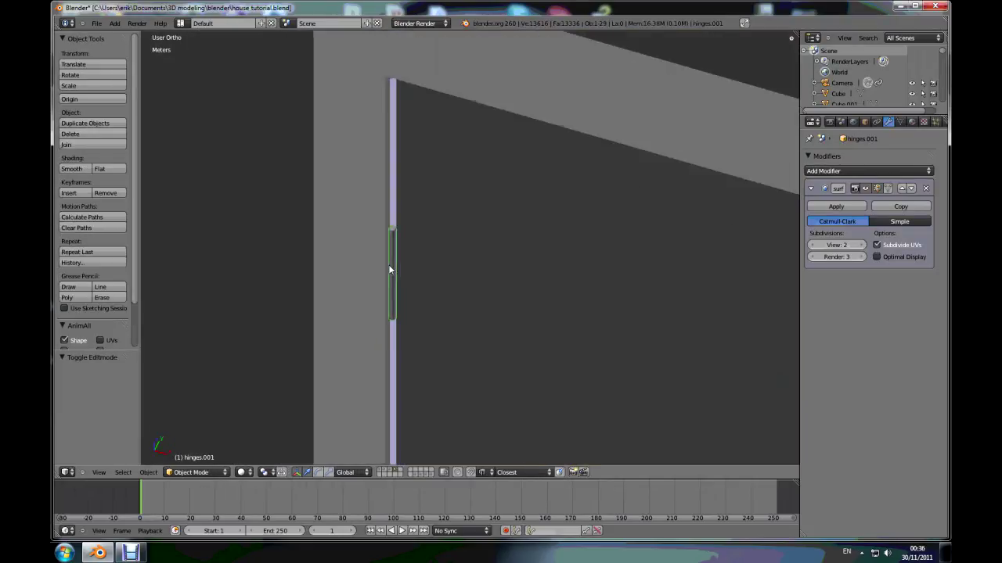
# Show only the layer with the lawn, paving and entrance steps, and view the whole plot
pyautogui.scroll(-6, 388, 264)
pyautogui.scroll(4, 405, 303)
pyautogui.scroll(-6, 374, 325)
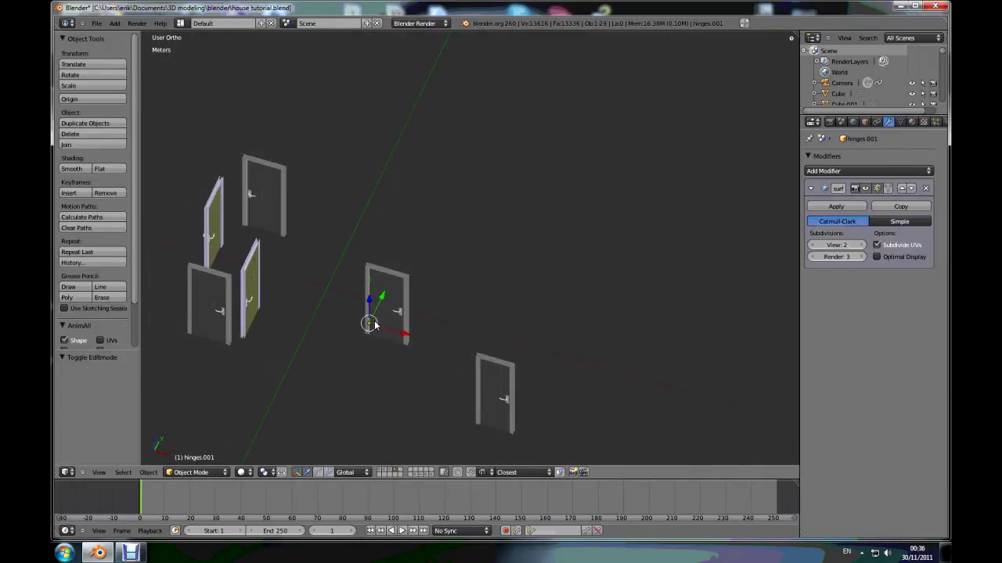
pyautogui.scroll(-5, 374, 325)
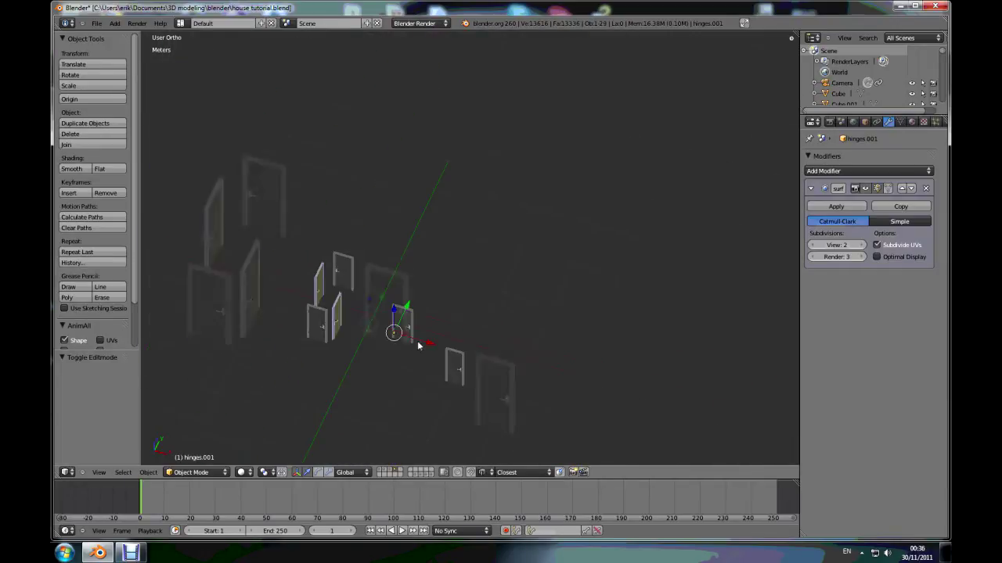
pyautogui.click(415, 475)
pyautogui.scroll(-4, 419, 368)
pyautogui.scroll(2, 419, 427)
pyautogui.moveTo(420, 432); pyautogui.dragTo(394, 379, button='middle')
pyautogui.scroll(3, 359, 396)
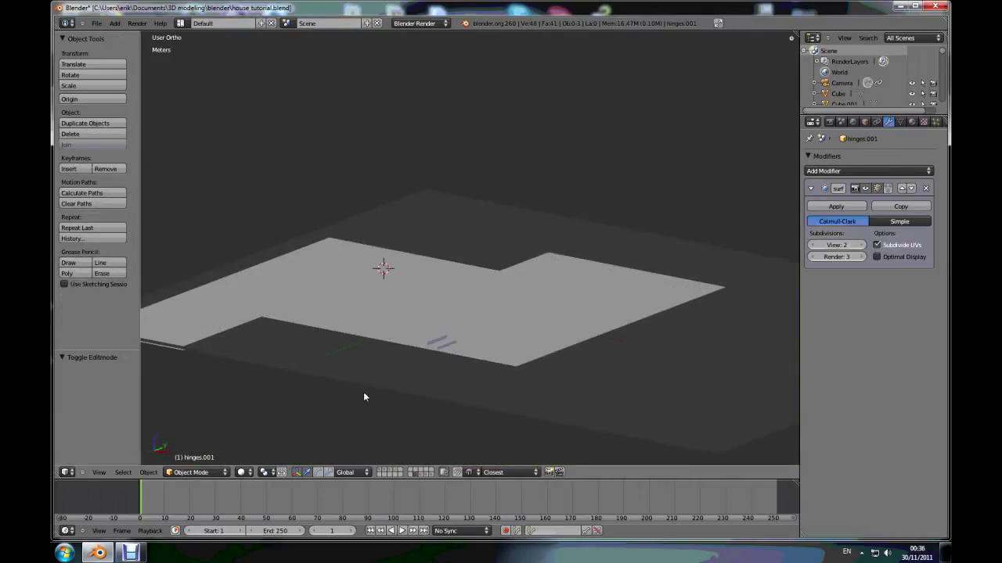
pyautogui.moveTo(388, 343); pyautogui.dragTo(396, 357, button='middle')
pyautogui.scroll(-5, 395, 357)
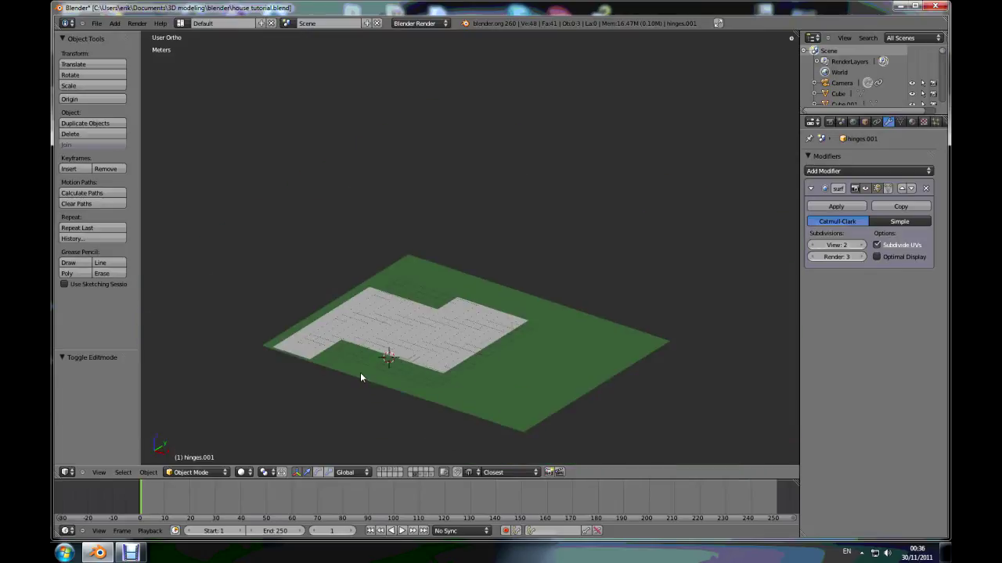
# Select the paved area on the lawn, and select the front entrance steps to inspect them
pyautogui.scroll(3, 360, 378)
pyautogui.rightClick(469, 375)
pyautogui.scroll(1, 304, 351)
pyautogui.scroll(-2, 376, 362)
pyautogui.rightClick(381, 327)
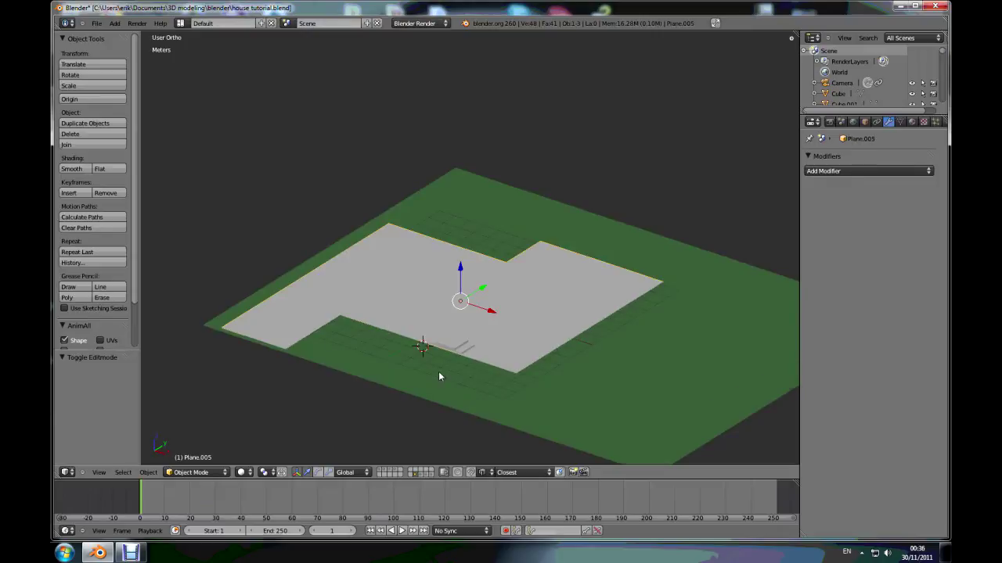
pyautogui.moveTo(439, 376); pyautogui.dragTo(443, 365, button='middle')
pyautogui.scroll(4, 498, 345)
pyautogui.scroll(-2, 517, 338)
pyautogui.rightClick(525, 335)
pyautogui.scroll(-2, 526, 332)
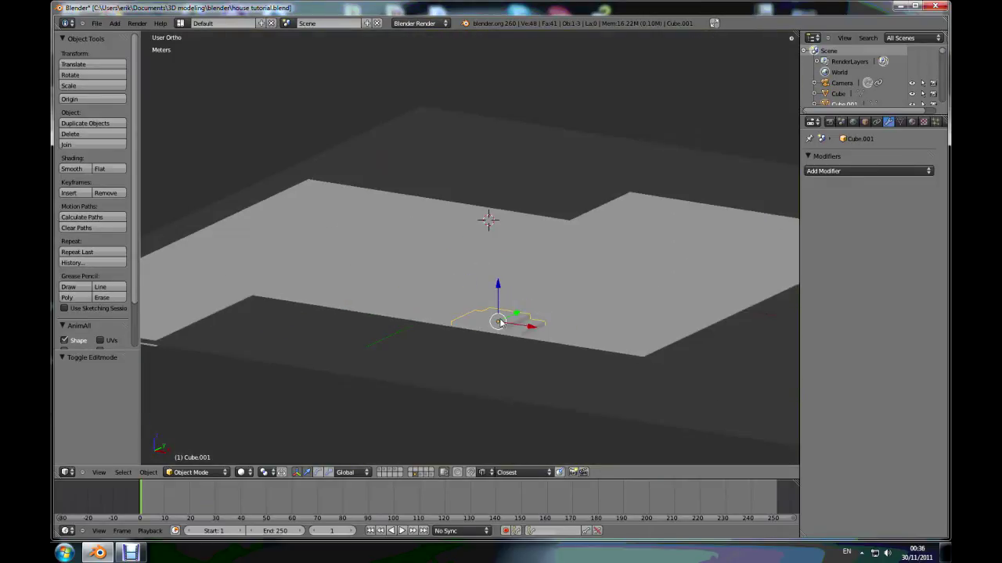
pyautogui.scroll(3, 499, 322)
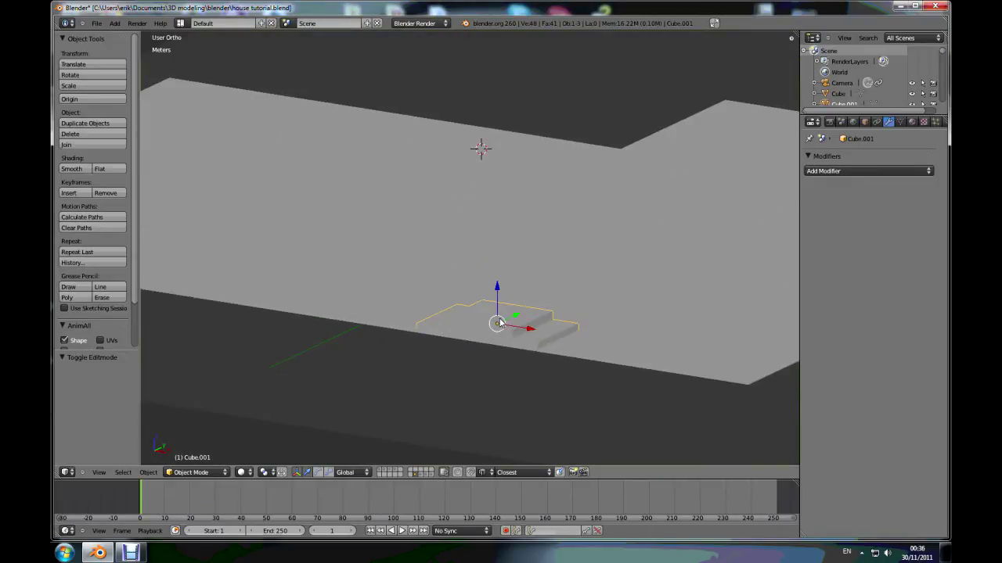
# Add layer 1 with the house walls to the ground layer and view the house on its paving
pyautogui.keyDown('shift'); pyautogui.click(379, 472); pyautogui.keyUp('shift')
pyautogui.moveTo(603, 318); pyautogui.dragTo(626, 304, button='middle')
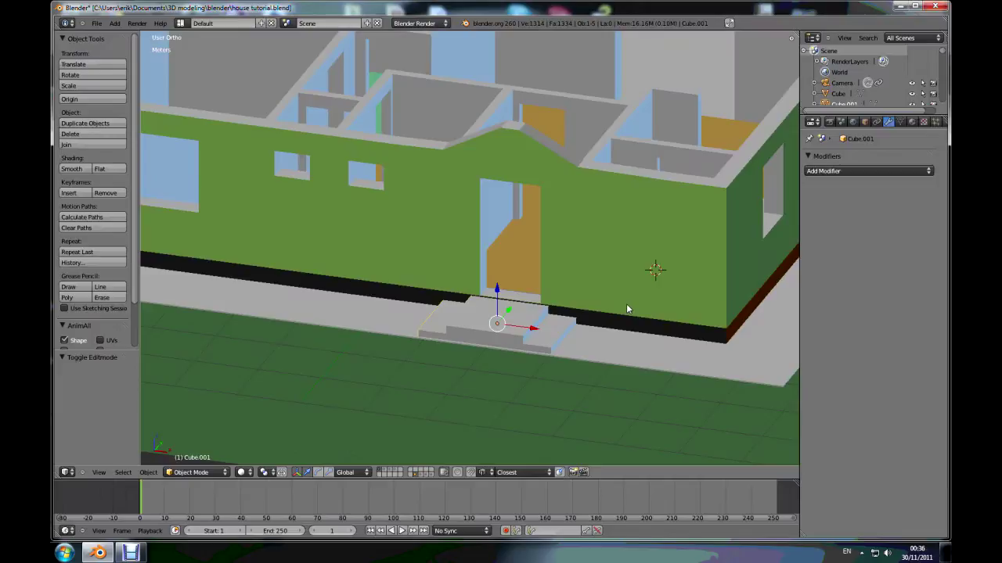
pyautogui.scroll(-6, 626, 304)
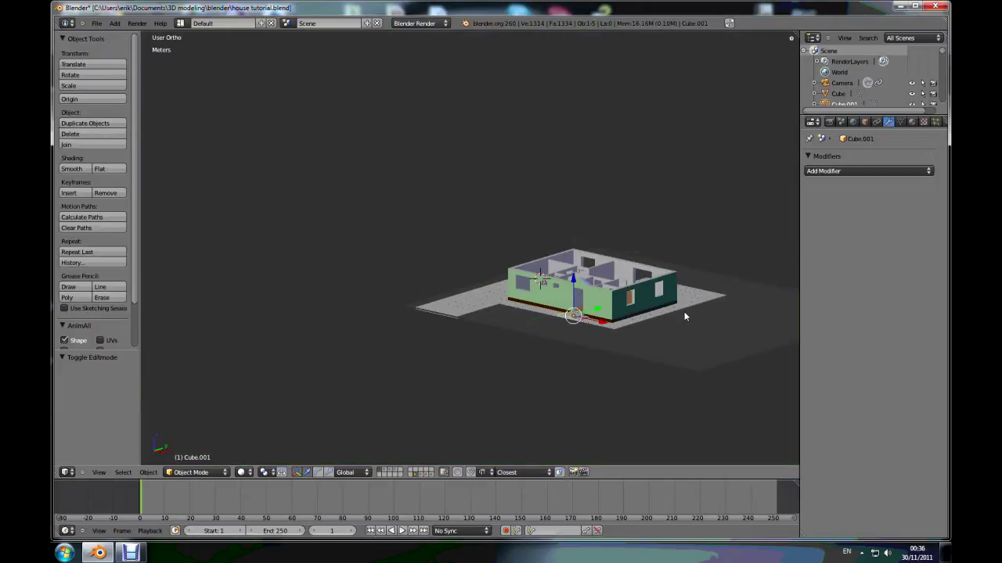
pyautogui.scroll(5, 684, 316)
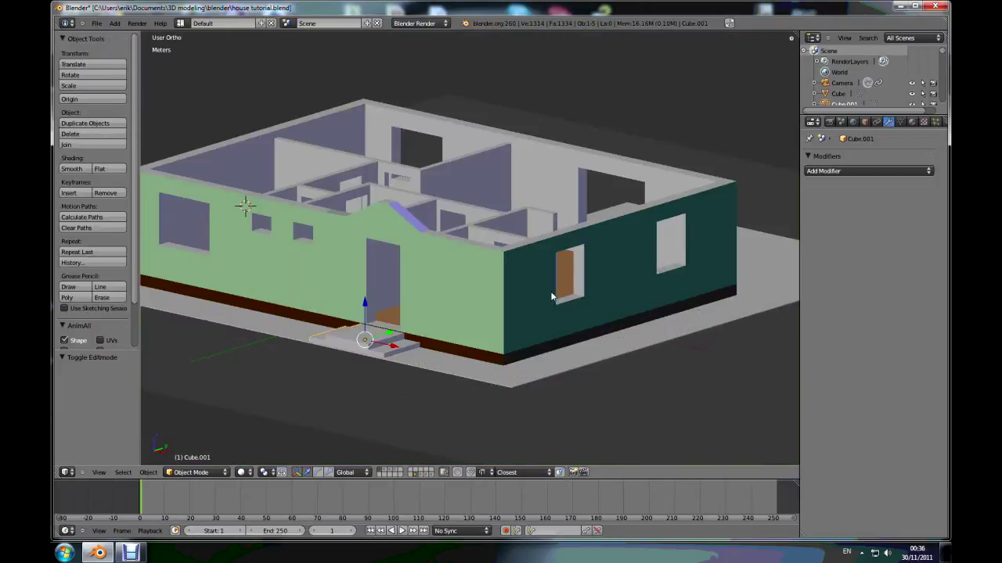
# Add the layer with the gutters and downpipes, and select the short front gutter beside the entrance
pyautogui.keyDown('shift'); pyautogui.click(419, 474); pyautogui.keyUp('shift')
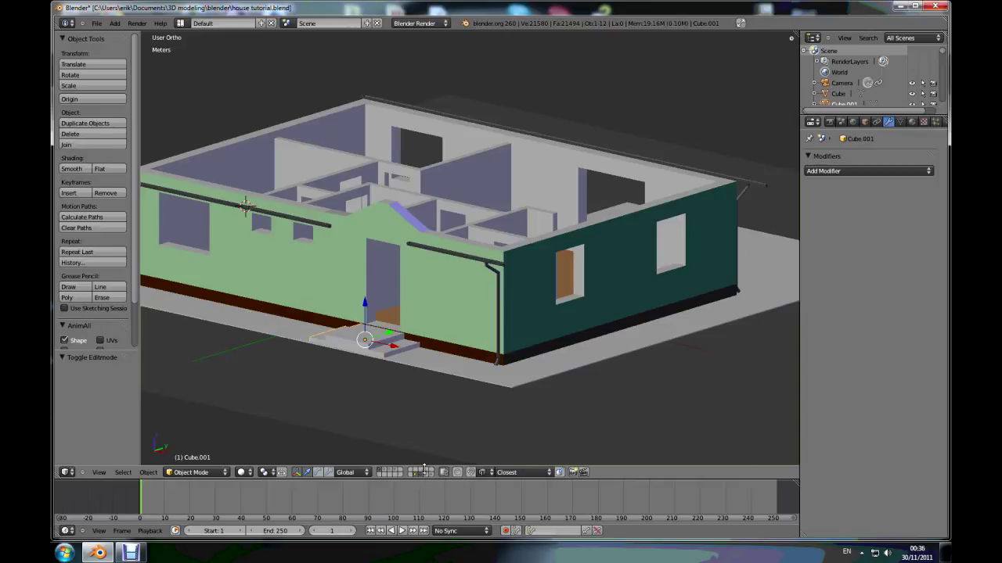
pyautogui.rightClick(461, 256)
pyautogui.scroll(6, 470, 260)
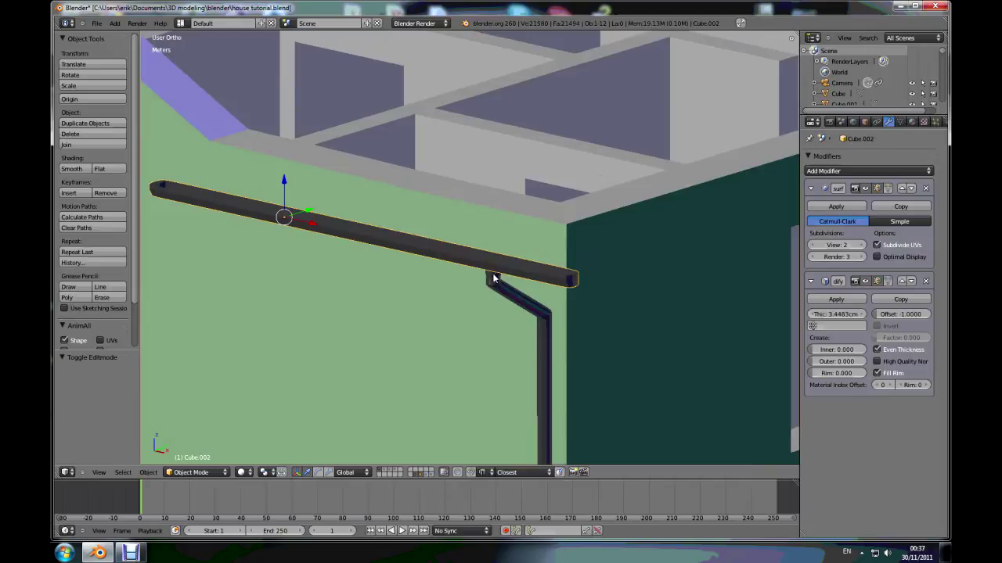
pyautogui.scroll(-4, 505, 264)
pyautogui.moveTo(506, 264); pyautogui.dragTo(501, 290, button='middle')
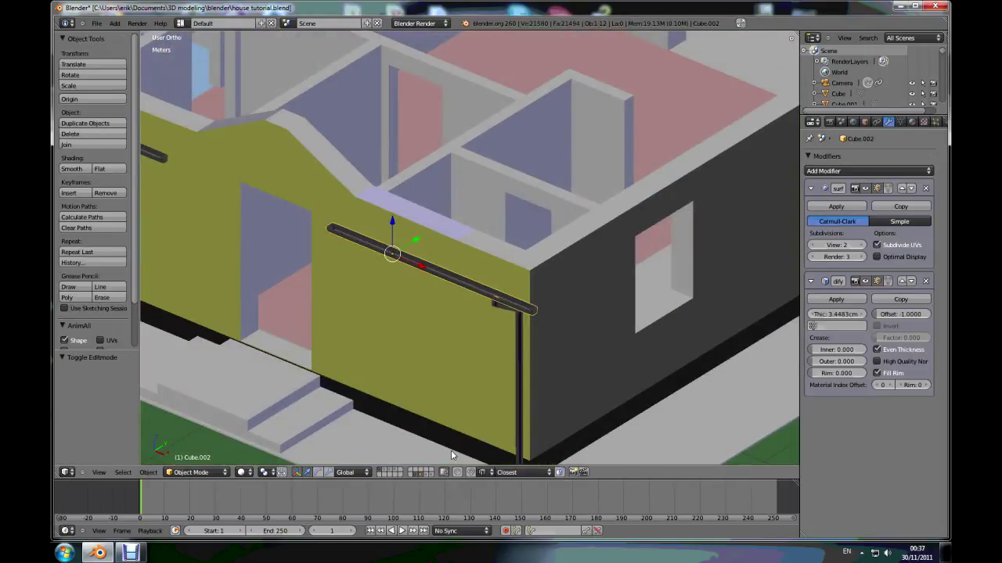
# Show only the roof layer, and switch to the layer with the lamps
pyautogui.click(427, 475)
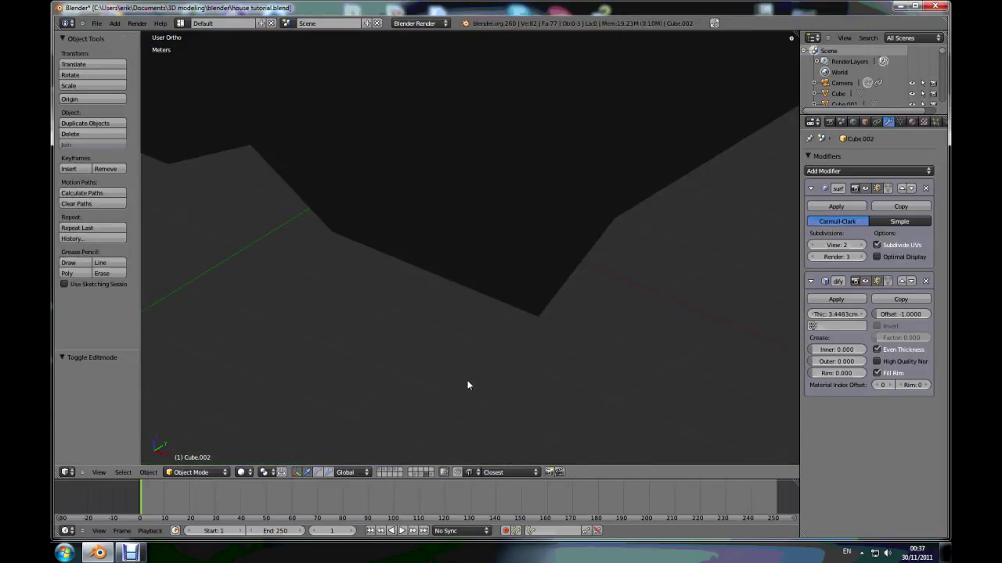
pyautogui.scroll(-4, 467, 385)
pyautogui.click(431, 478)
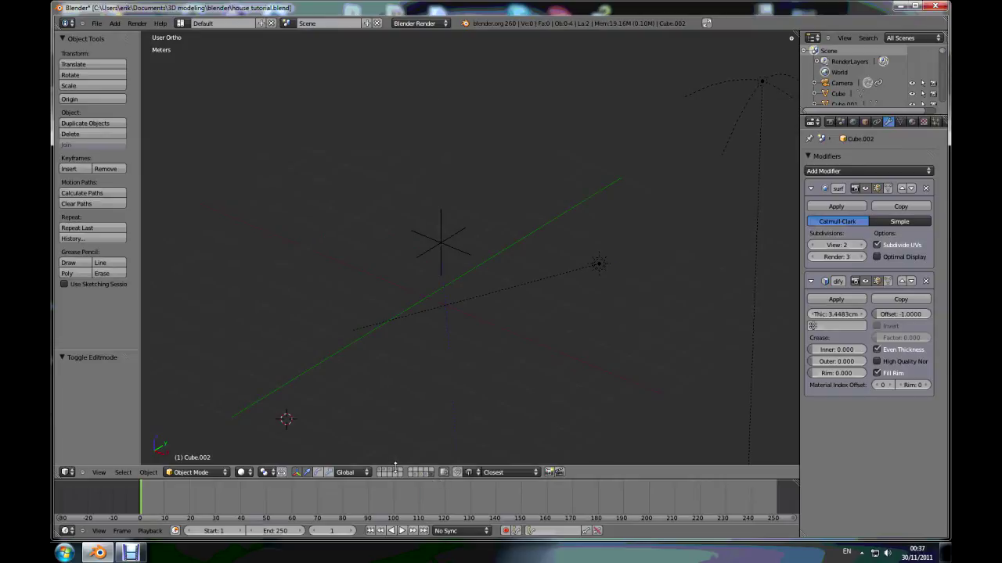
# Show layer 1 with the house walls and add the windows, glass panes and interior doors on layers 2 to 4
pyautogui.click(380, 472)
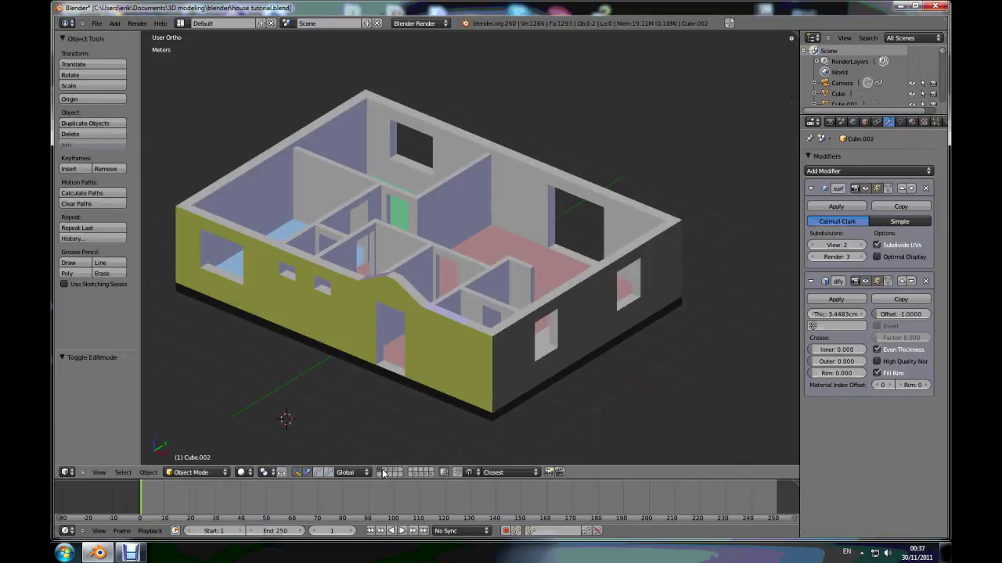
pyautogui.keyDown('shift'); pyautogui.click(384, 473); pyautogui.keyUp('shift')
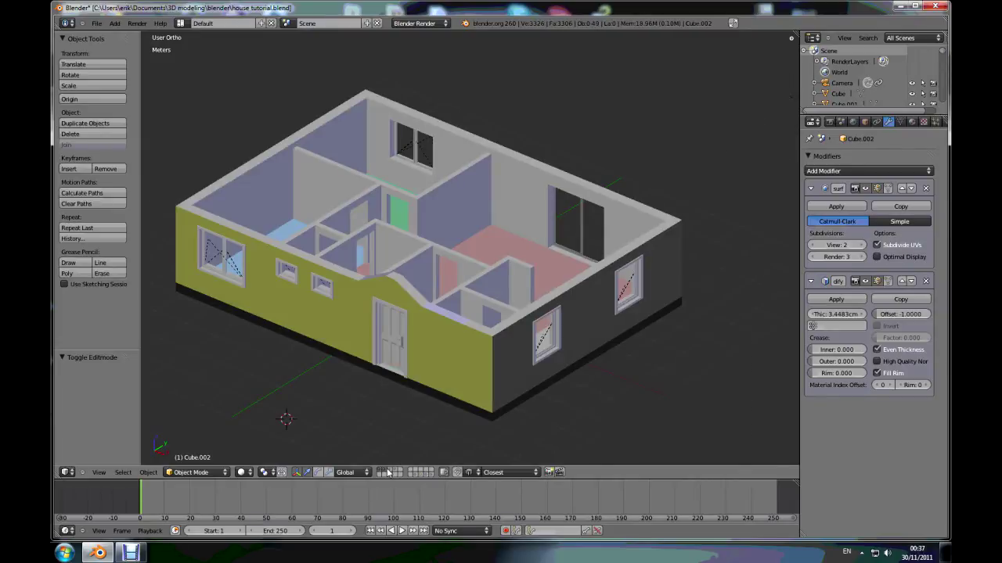
pyautogui.keyDown('shift'); pyautogui.click(389, 473); pyautogui.keyUp('shift')
pyautogui.keyDown('shift'); pyautogui.click(386, 473); pyautogui.keyUp('shift')
pyautogui.keyDown('shift'); pyautogui.click(395, 472); pyautogui.keyUp('shift')
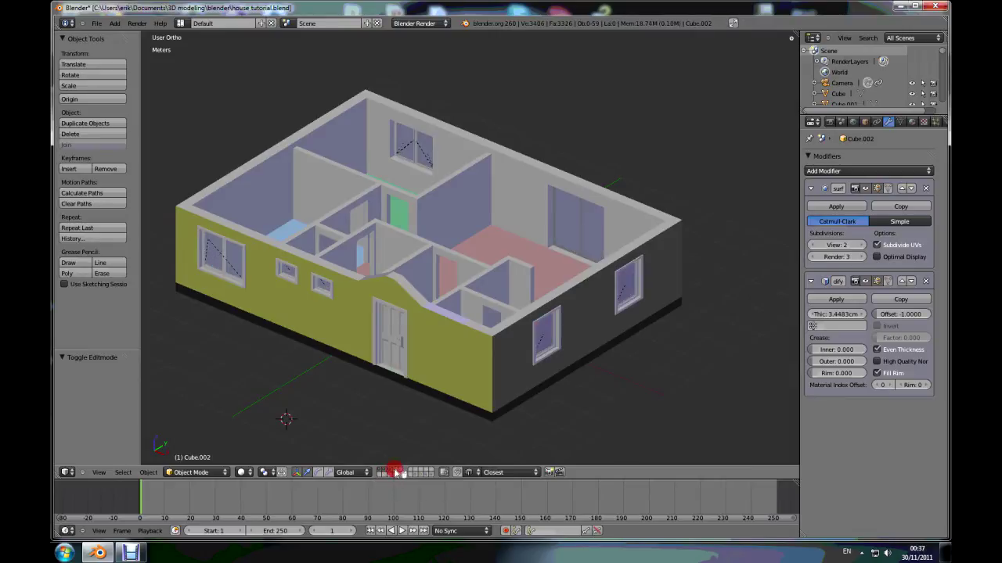
pyautogui.keyDown('shift'); pyautogui.click(398, 472); pyautogui.keyUp('shift')
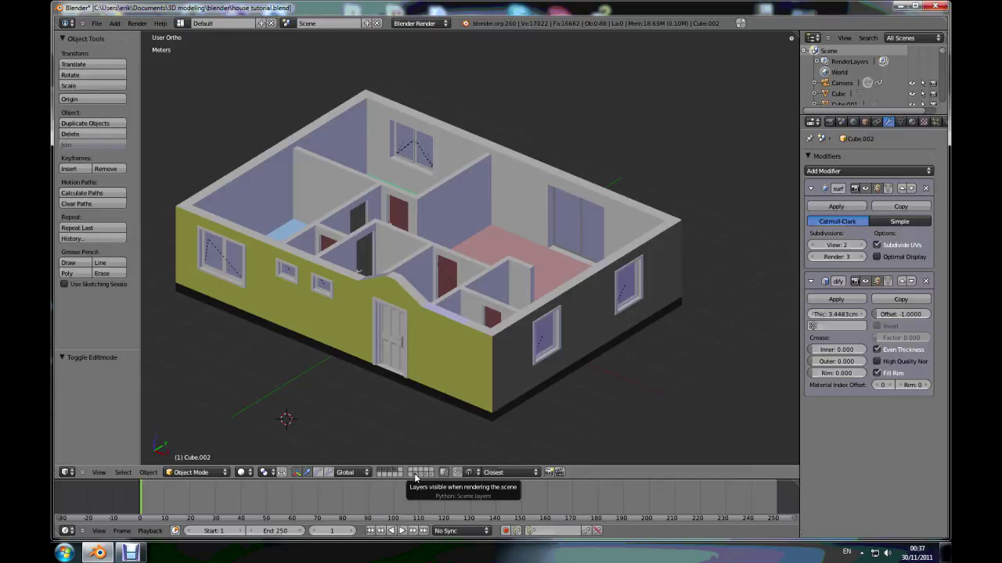
# Add the ground, gutter, roof and lamp layers to display the complete house
pyautogui.keyDown('shift'); pyautogui.click(416, 475); pyautogui.keyUp('shift')
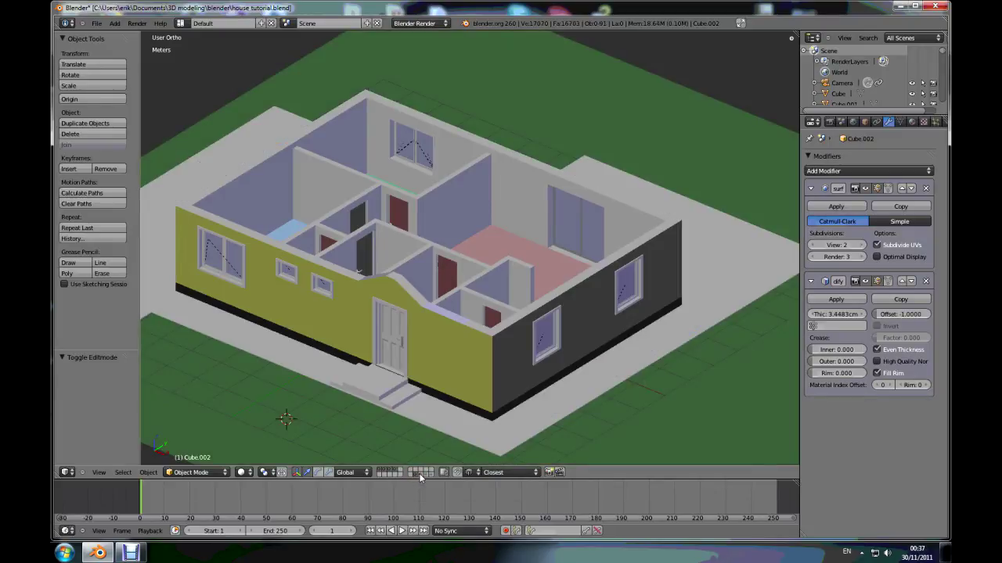
pyautogui.keyDown('shift'); pyautogui.click(424, 472); pyautogui.keyUp('shift')
pyautogui.keyDown('shift'); pyautogui.click(430, 474); pyautogui.keyUp('shift')
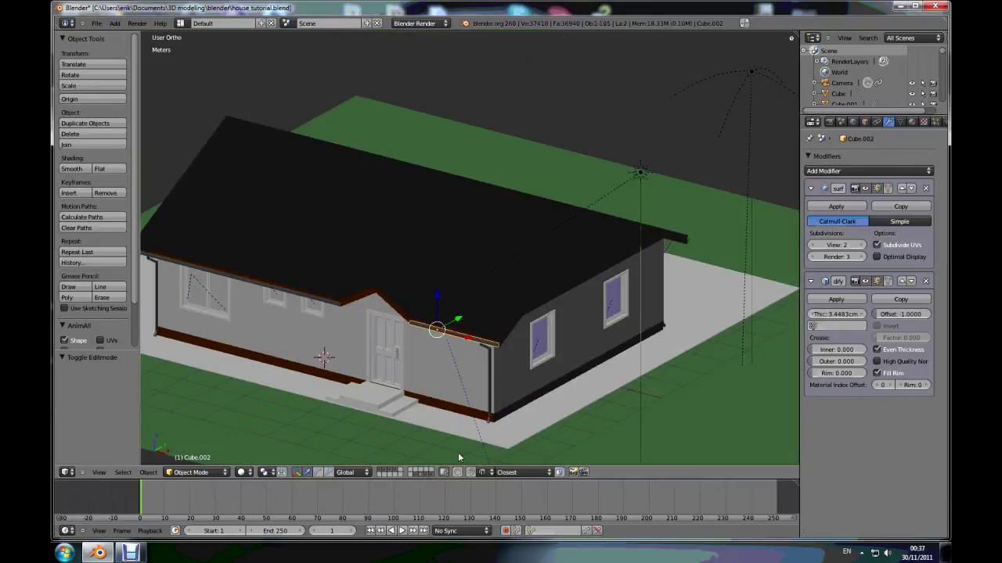
pyautogui.scroll(2, 416, 482)
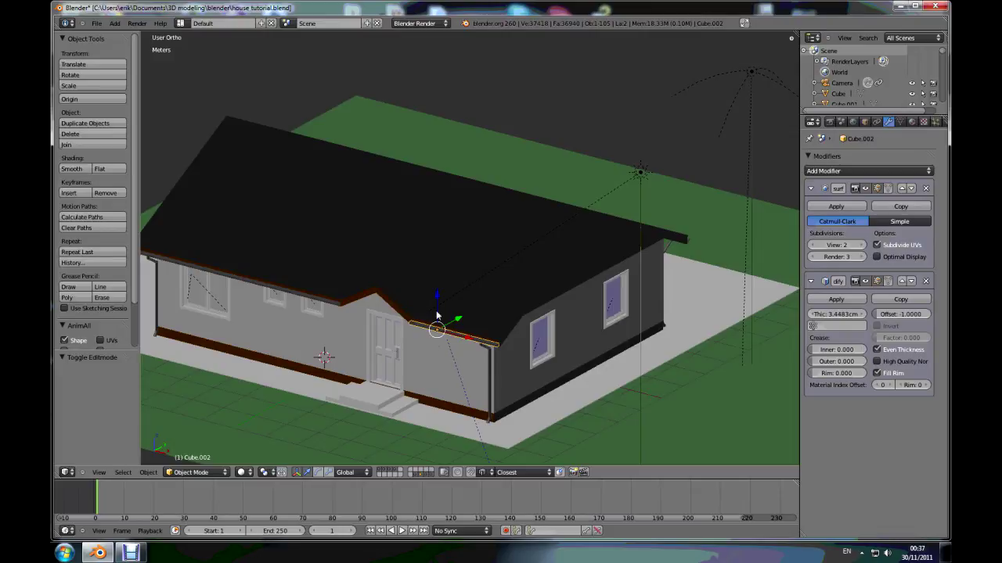
# Show only the layer with the gutters and downpipes, and examine the short front gutter and its downpipe
pyautogui.scroll(-3, 384, 328)
pyautogui.moveTo(427, 316)
pyautogui.mouseDown(button='middle')
pyautogui.moveTo(423, 328)
pyautogui.moveTo(358, 348)
pyautogui.mouseUp(button='middle')
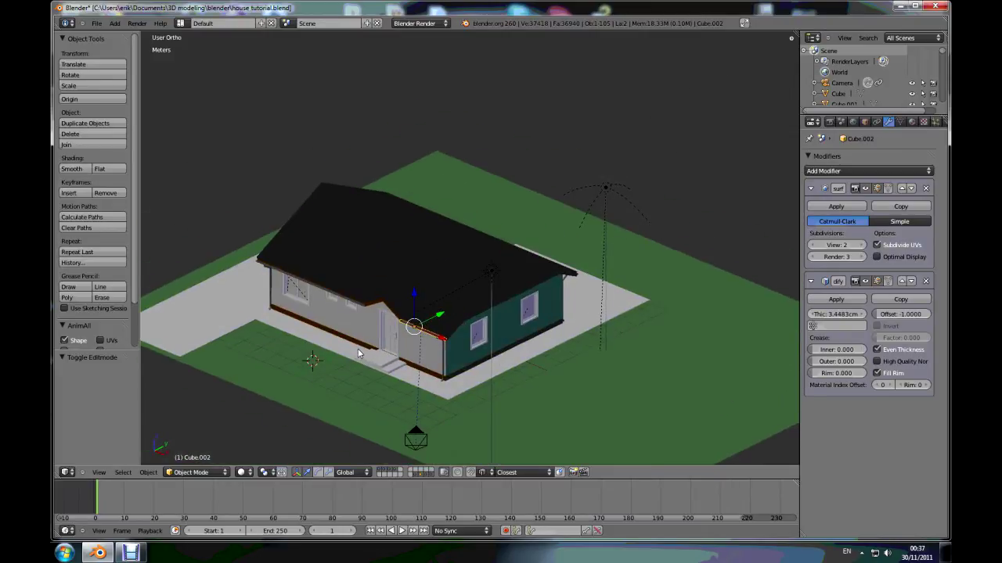
pyautogui.scroll(3, 357, 348)
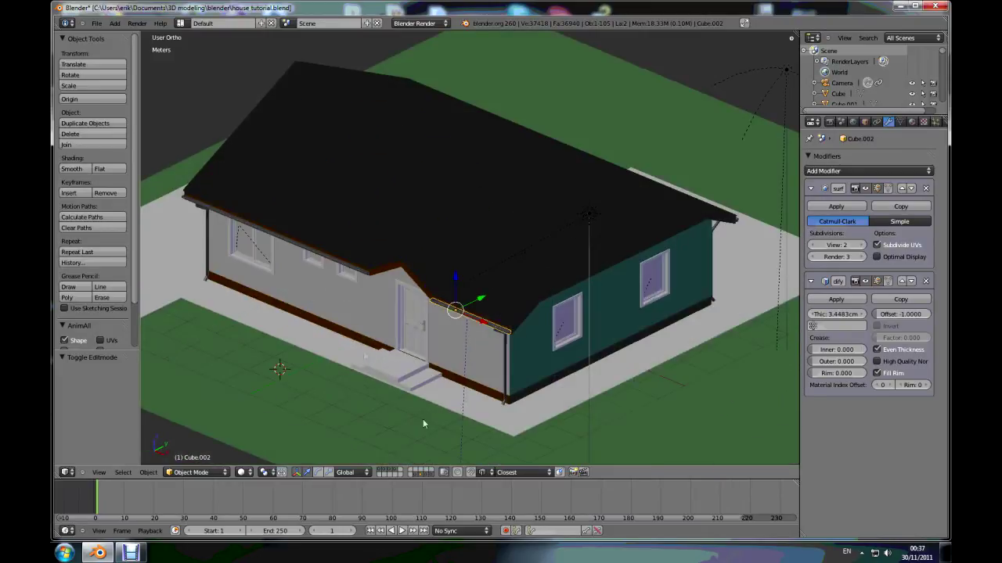
pyautogui.click(415, 474)
pyautogui.click(421, 474)
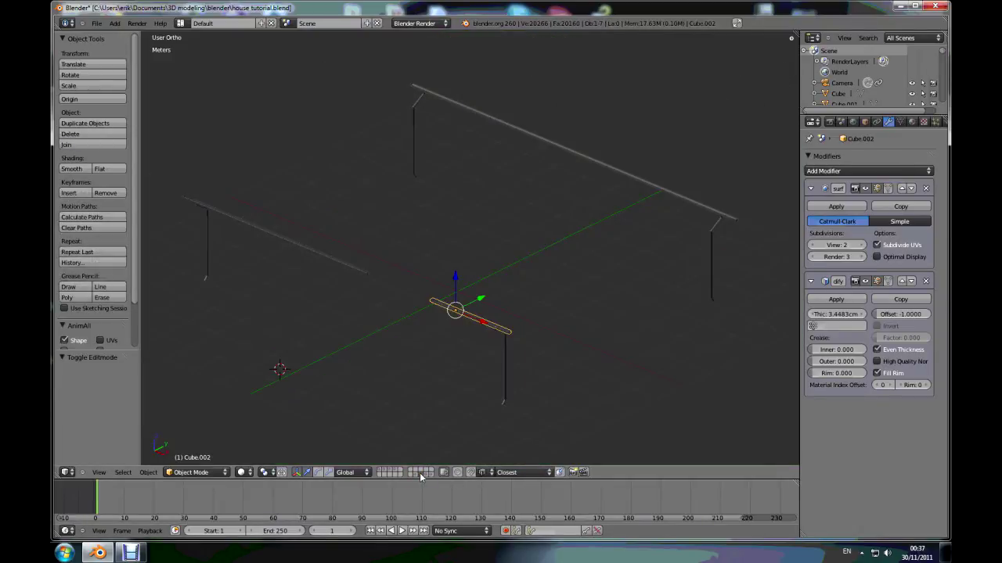
pyautogui.scroll(-3, 463, 363)
pyautogui.scroll(6, 522, 352)
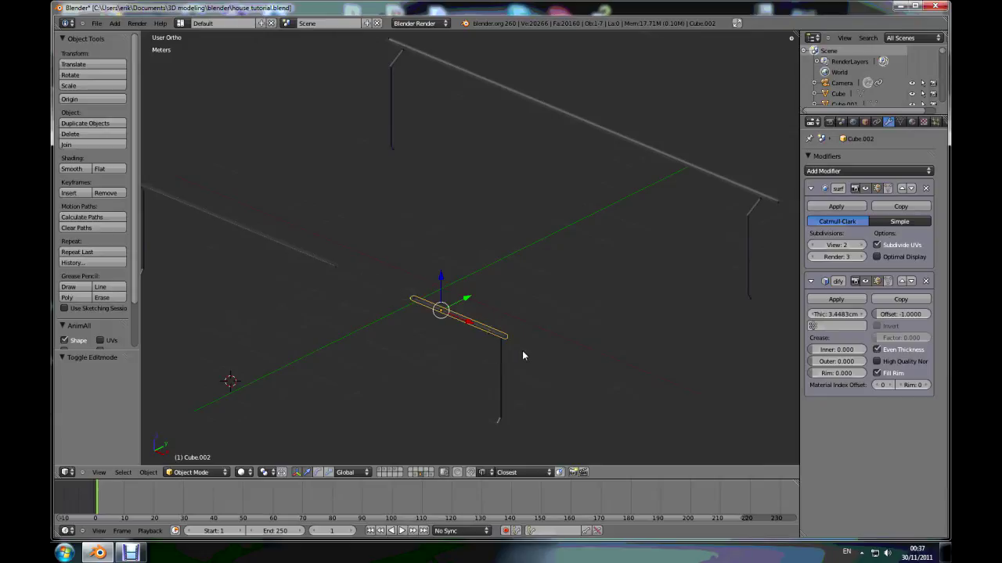
pyautogui.moveTo(437, 342); pyautogui.dragTo(420, 325, button='middle')
pyautogui.scroll(-4, 419, 324)
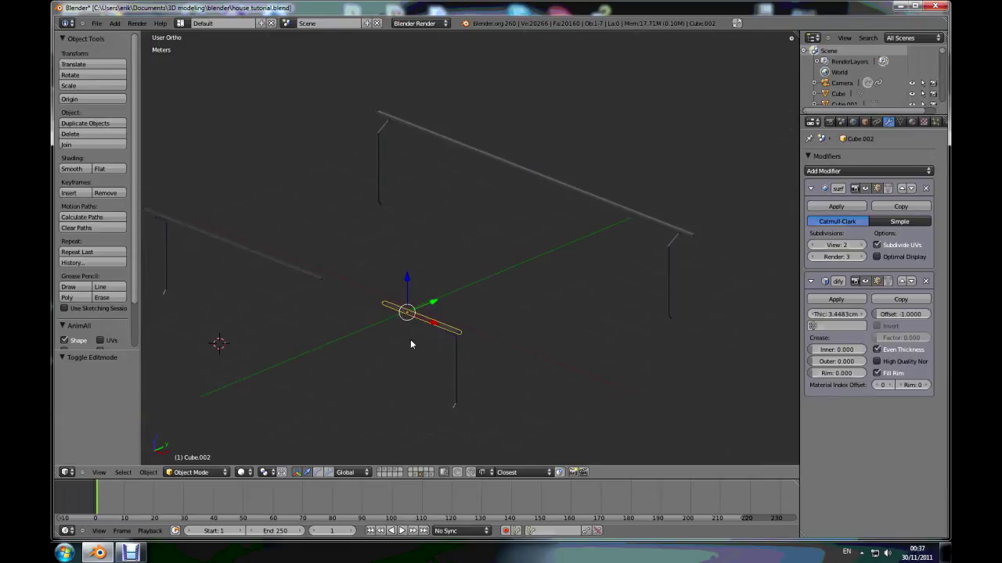
pyautogui.scroll(2, 481, 384)
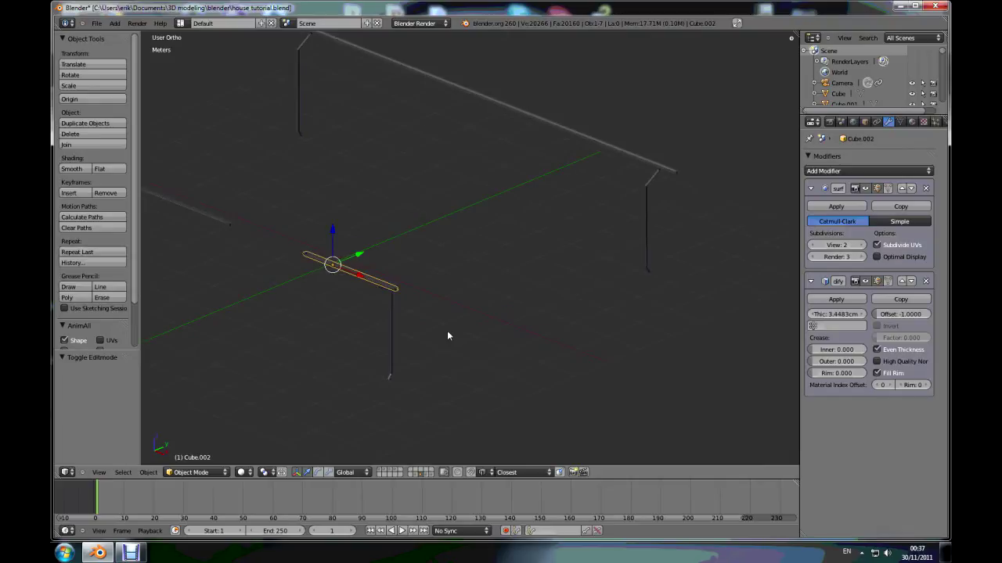
pyautogui.scroll(2, 447, 330)
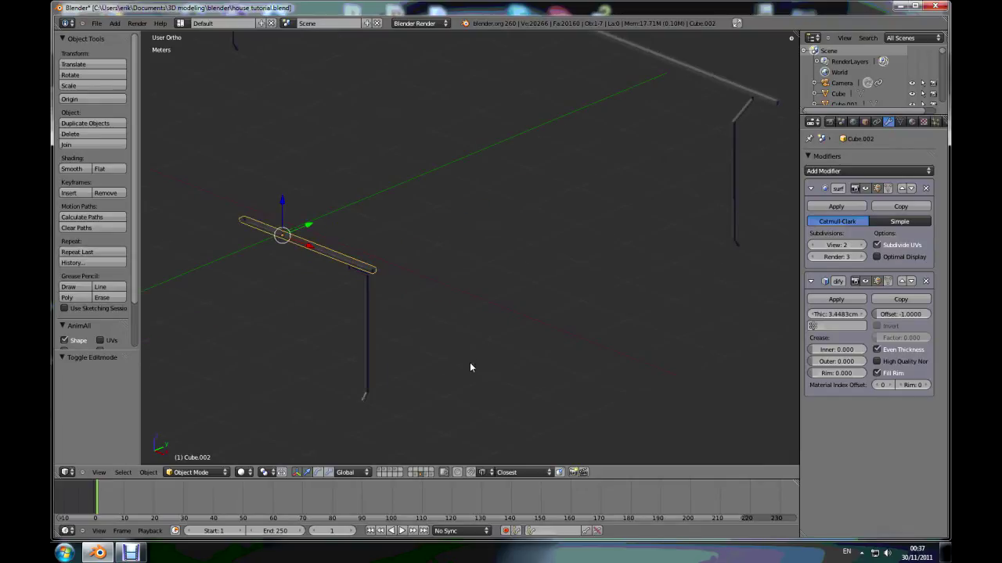
# In top view, add a mesh cylinder beside the floor plan and set its vertices to 12
pyautogui.press('KP_7')
pyautogui.scroll(-6, 470, 365)
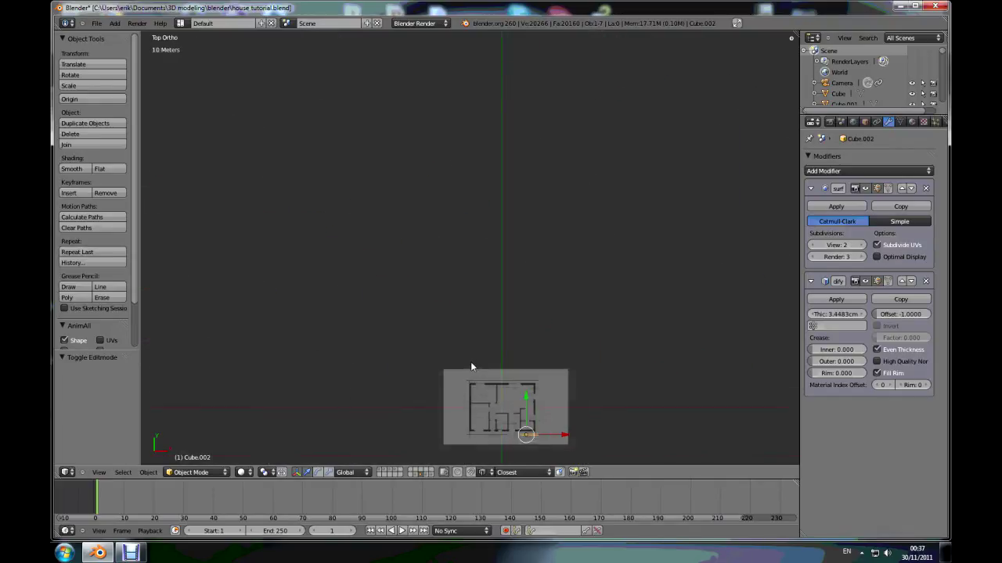
pyautogui.scroll(-5, 471, 363)
pyautogui.scroll(12, 549, 410)
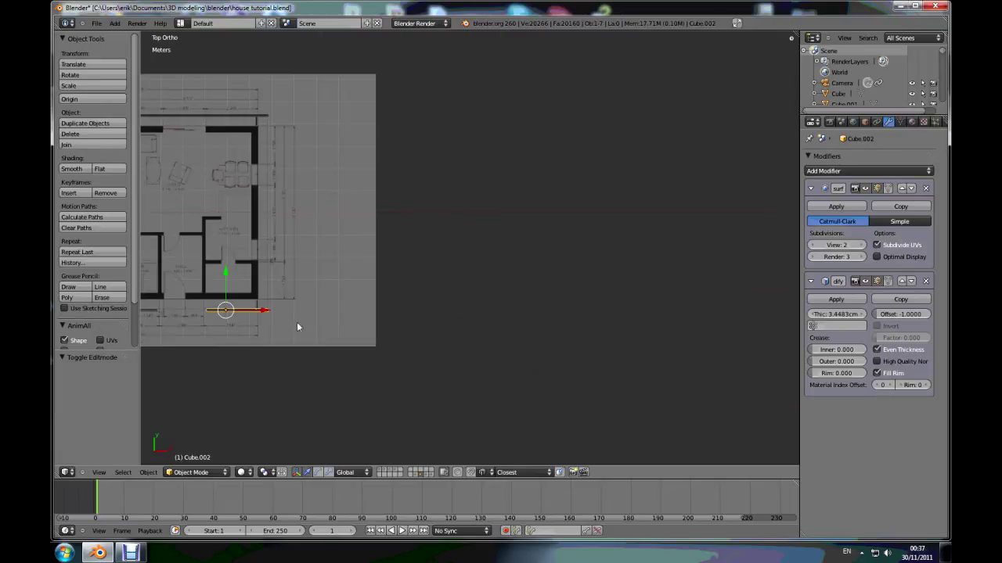
pyautogui.scroll(4, 275, 320)
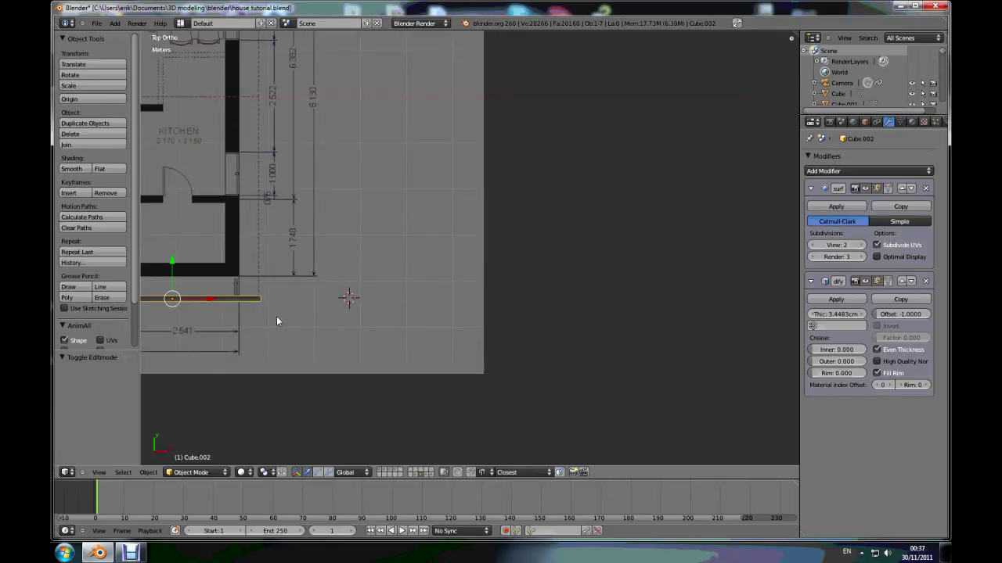
pyautogui.hotkey('shift', 'a')
pyautogui.moveTo(283, 317)
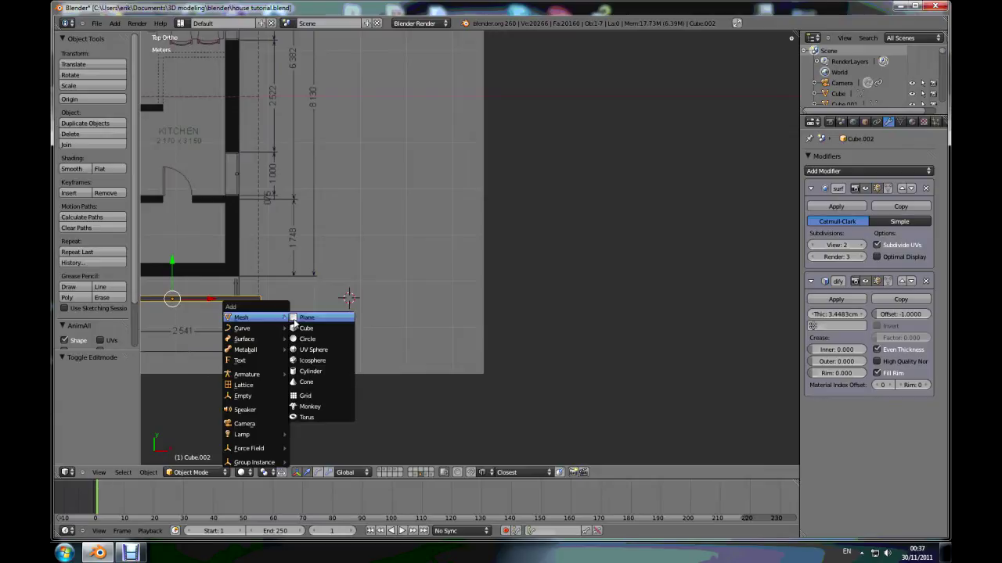
pyautogui.click(317, 371)
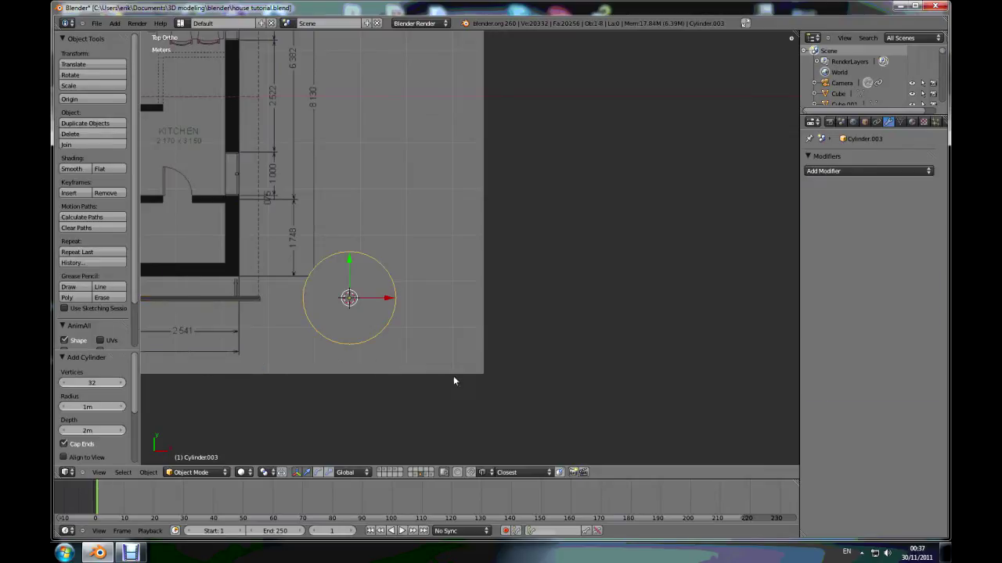
pyautogui.click(103, 384)
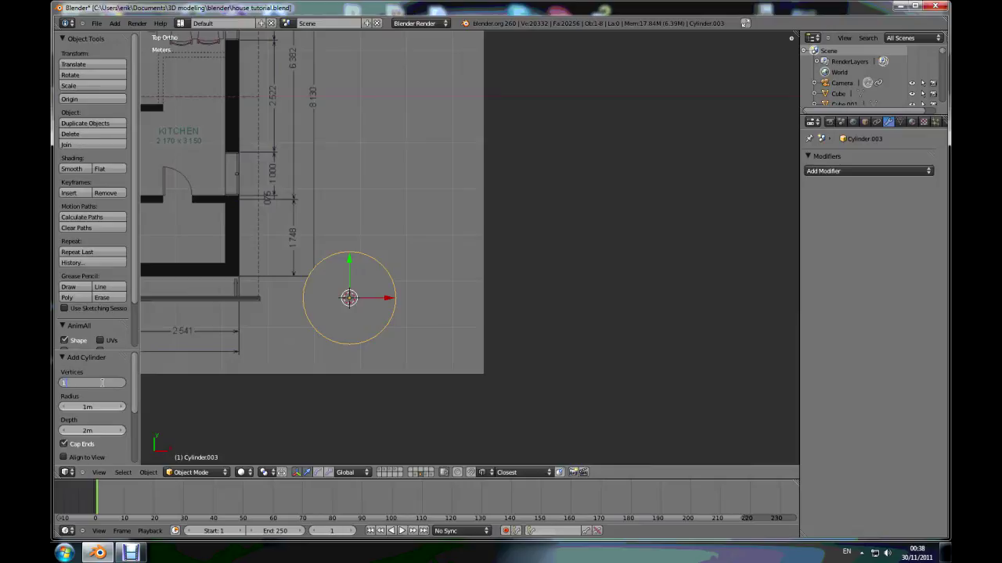
pyautogui.press('Return')
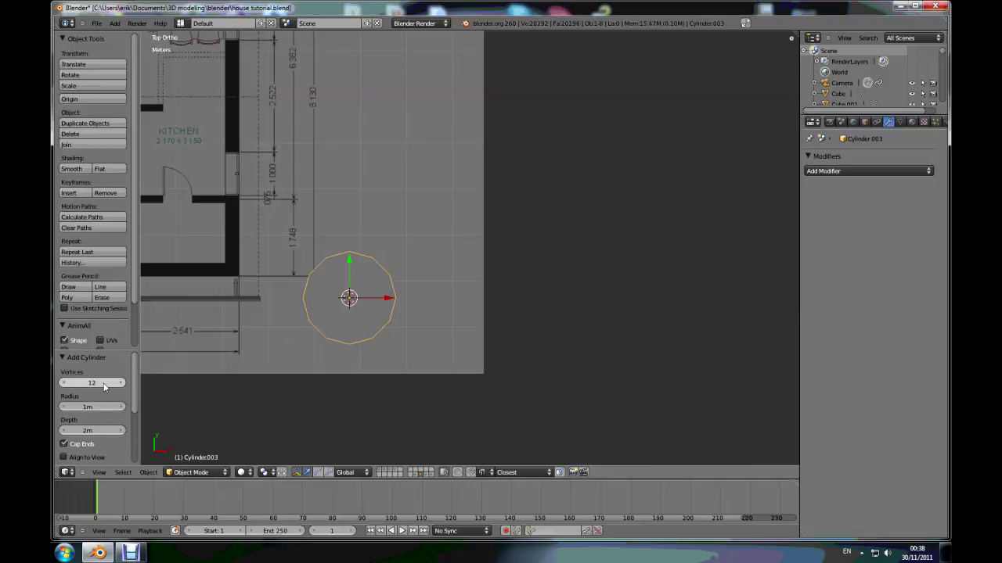
# Scale the new cylinder down uniformly to about 0.077 of its size in top view
pyautogui.scroll(2, 316, 275)
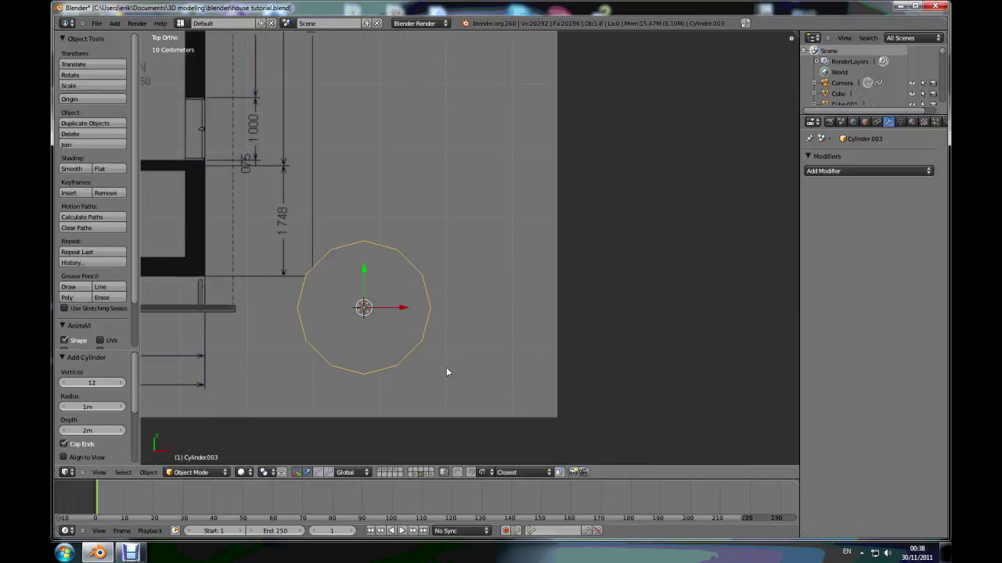
pyautogui.scroll(-3, 446, 372)
pyautogui.moveTo(441, 371); pyautogui.dragTo(406, 372, button='middle')
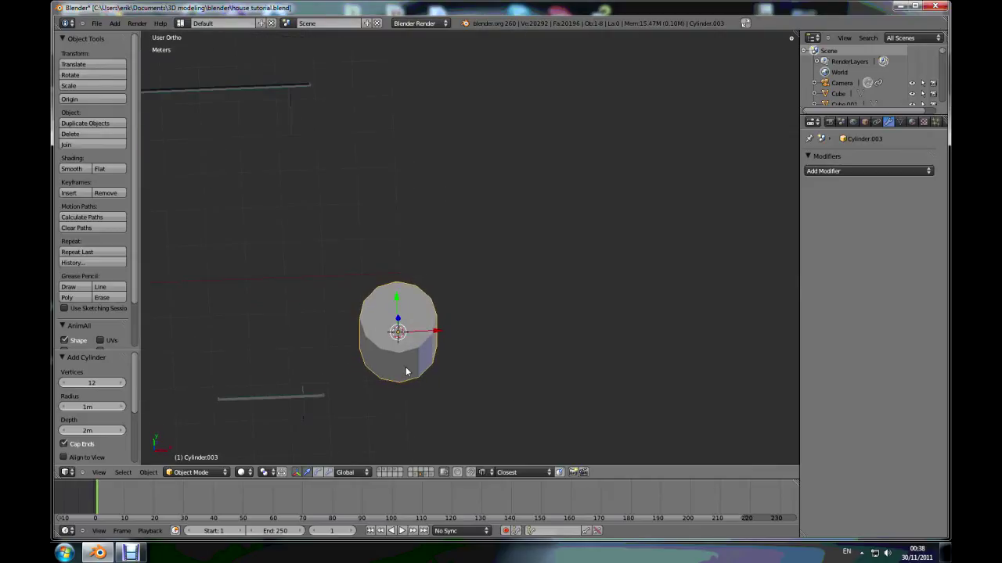
pyautogui.press('KP_7')
pyautogui.scroll(-4, 436, 373)
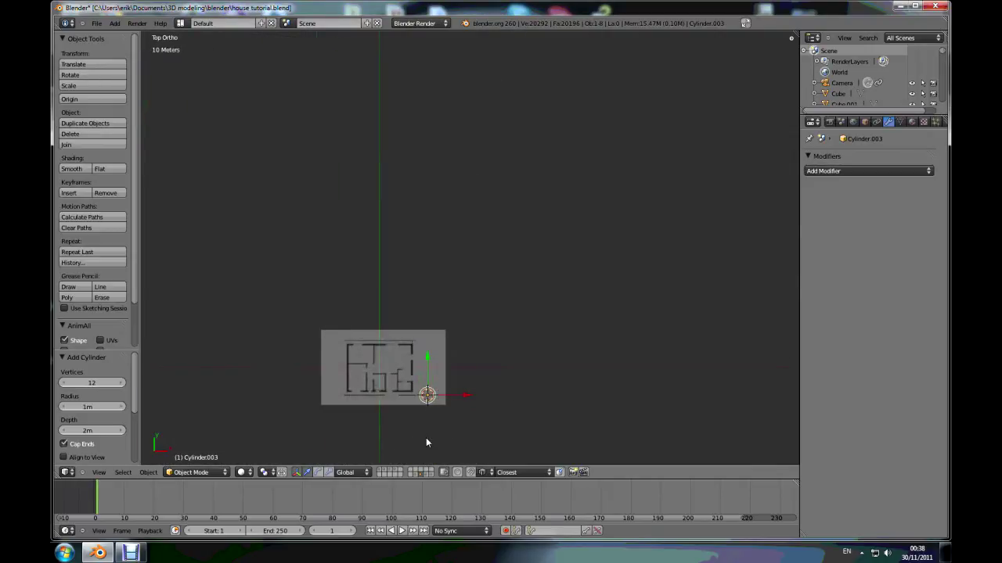
pyautogui.scroll(6, 434, 401)
pyautogui.scroll(3, 435, 400)
pyautogui.press('s')
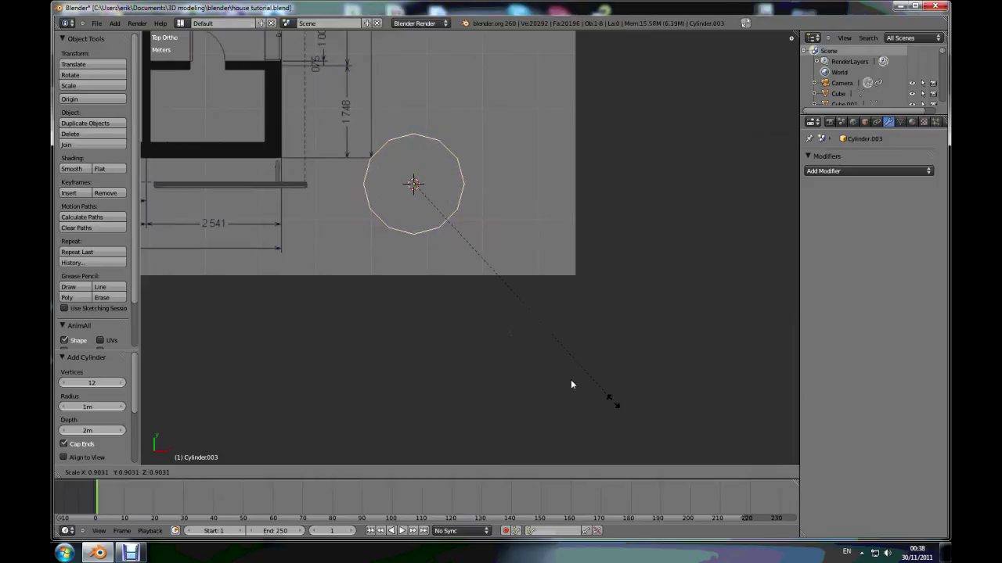
pyautogui.click(428, 194)
pyautogui.scroll(2, 430, 203)
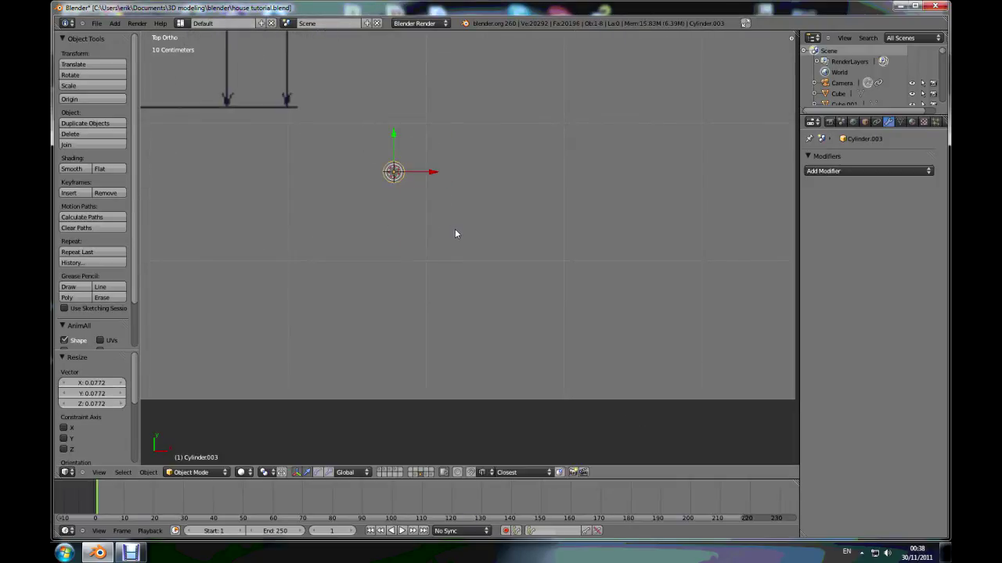
# Rotate the cylinder 90° about the Y axis and stretch it along X by a factor of about 7
pyautogui.press('r')
pyautogui.write('y')
pyautogui.write('90')
pyautogui.press('Return')
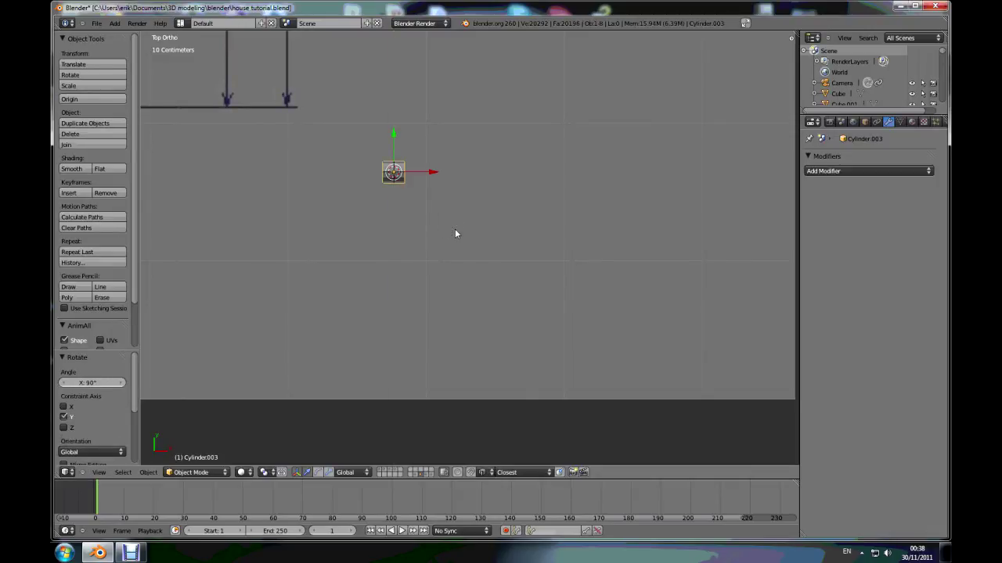
pyautogui.press('s')
pyautogui.press('x')
pyautogui.click(942, 356)
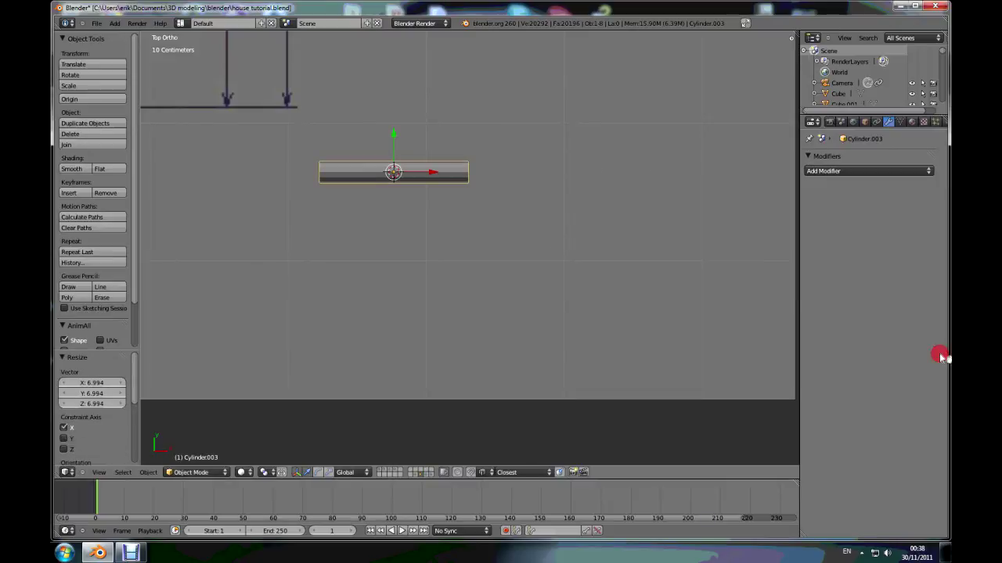
# Move the cylinder about -2.61 m in X and -17.5 cm in Y, just in front of the short front gutter
pyautogui.scroll(-3, 506, 310)
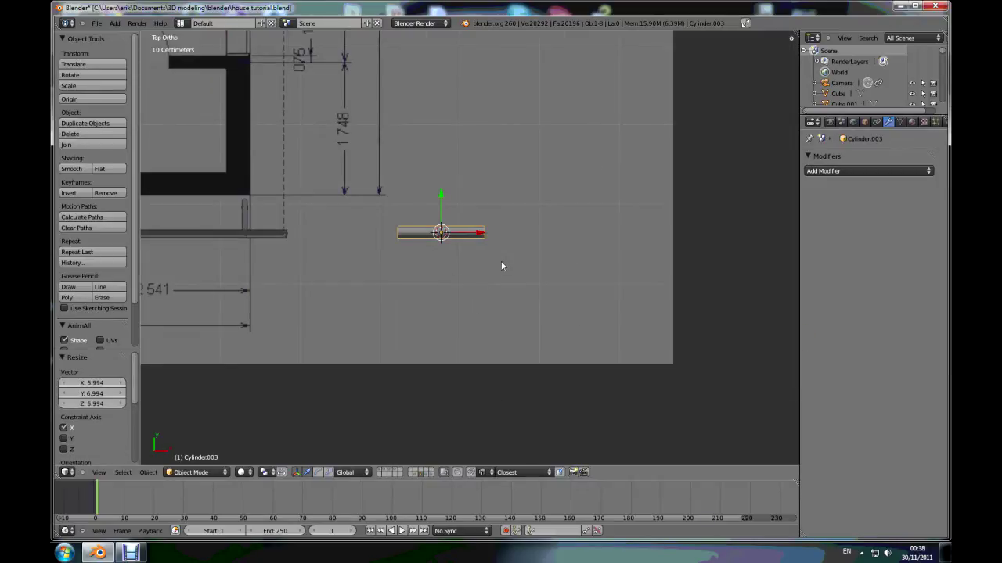
pyautogui.press('g')
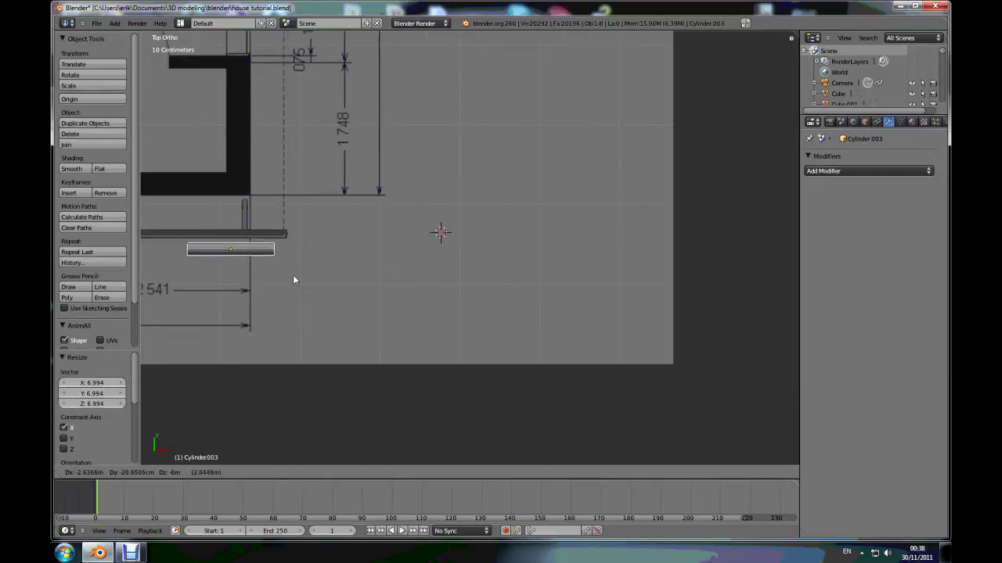
pyautogui.click(294, 280)
pyautogui.scroll(4, 395, 344)
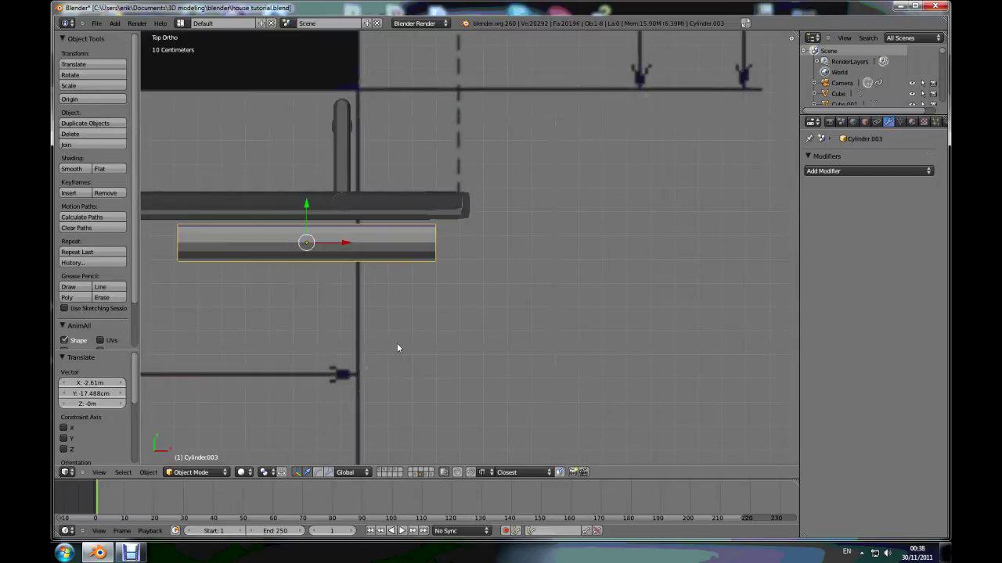
# Shrink the cylinder slightly, then lengthen it along X by a factor of about 3.17
pyautogui.press('s')
pyautogui.click(370, 325)
pyautogui.press('s')
pyautogui.press('x')
pyautogui.click(663, 398)
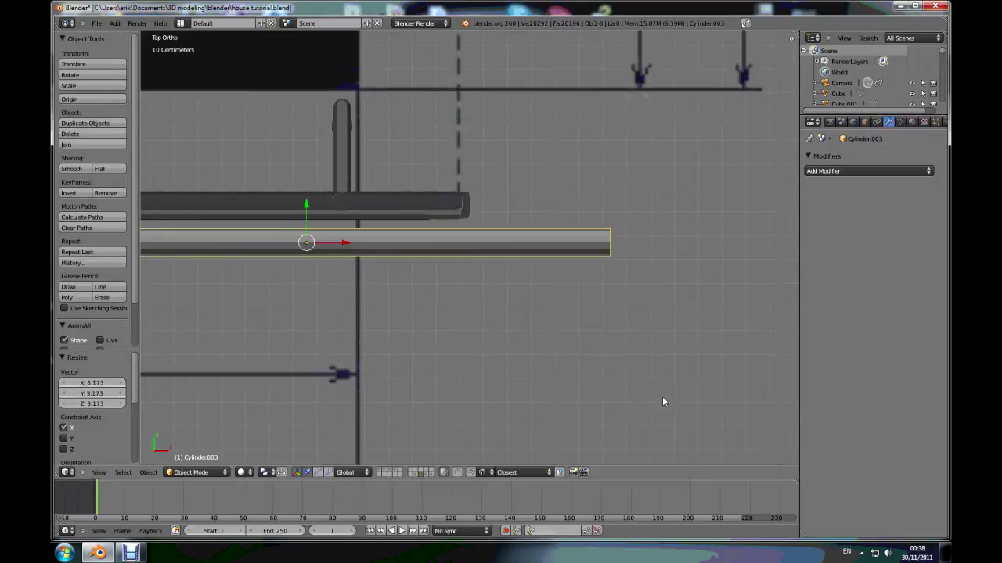
# In right view, delete the faces of the cylinder's upper half to leave an open trough, and return to Object Mode
pyautogui.moveTo(562, 390); pyautogui.dragTo(592, 358, button='middle')
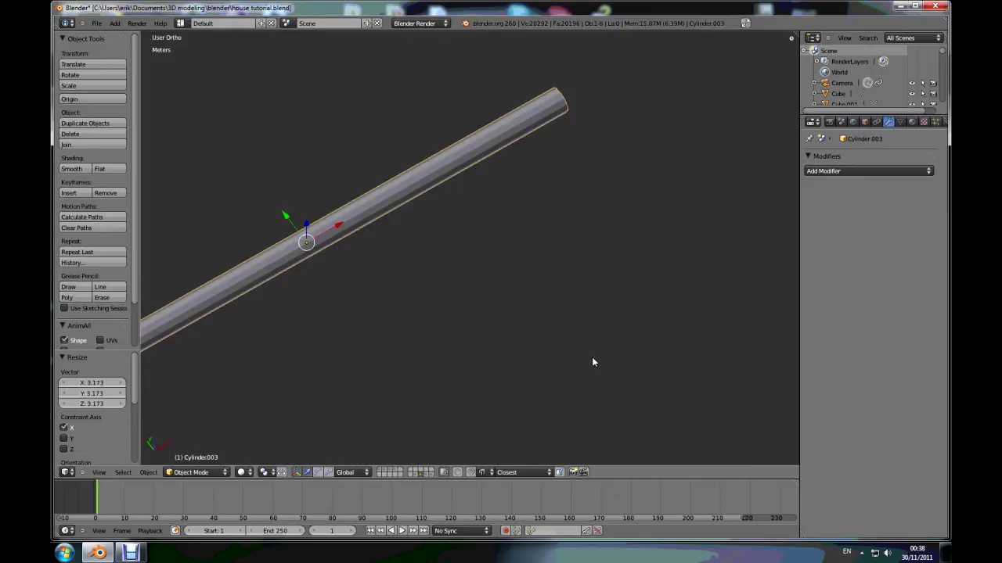
pyautogui.press('KP_3')
pyautogui.scroll(-5, 583, 356)
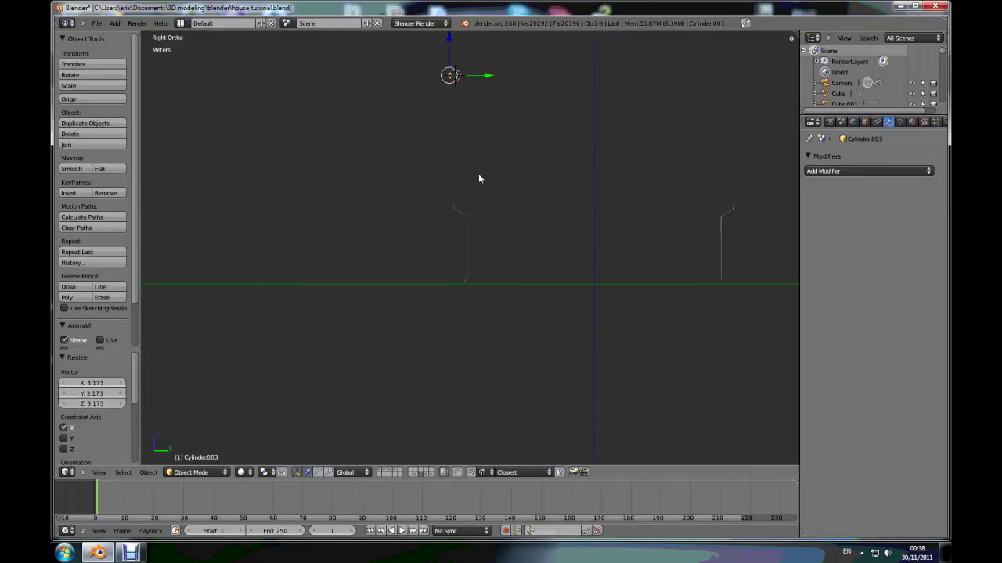
pyautogui.press('KP_Decimal')
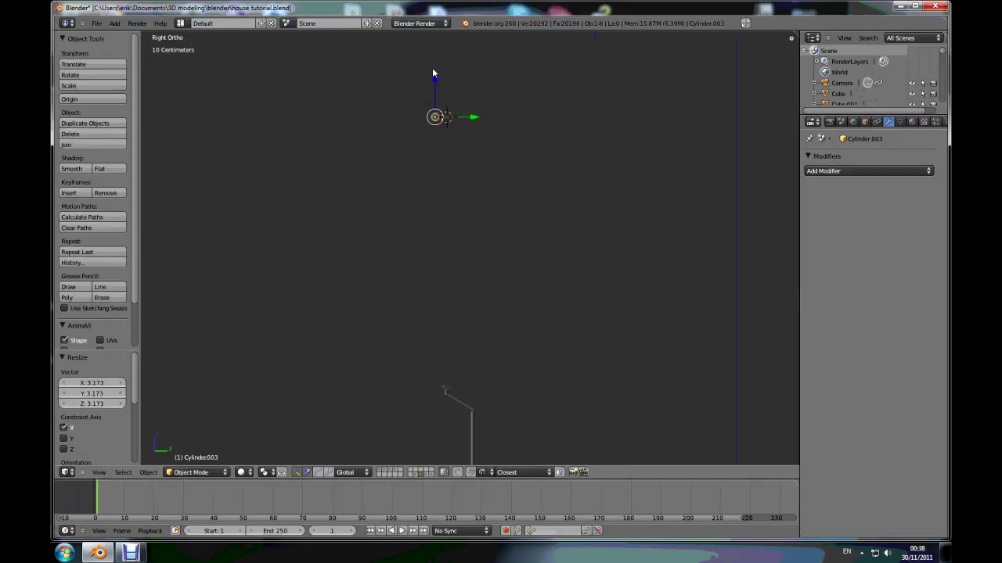
pyautogui.scroll(6, 452, 188)
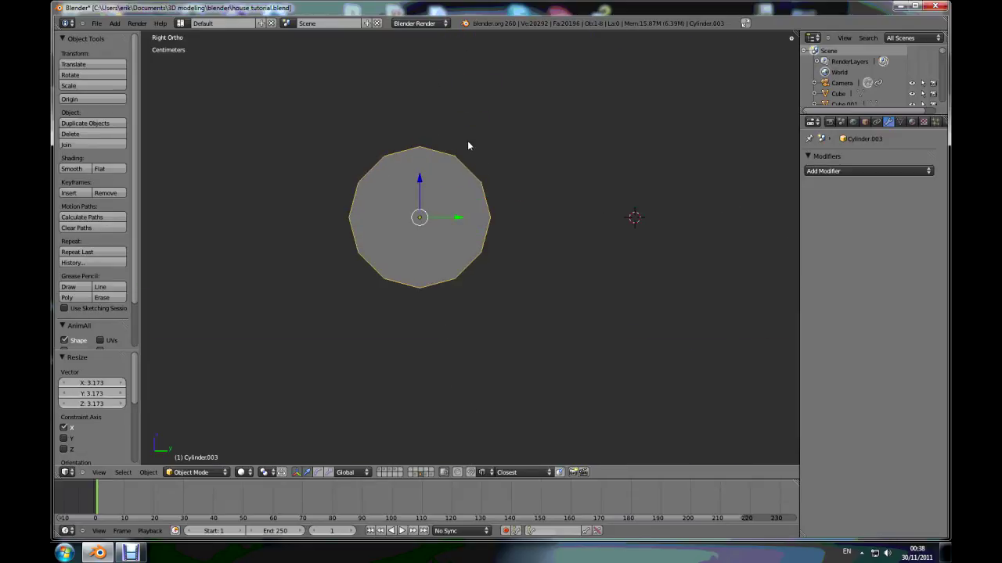
pyautogui.press('Tab')
pyautogui.scroll(2, 493, 162)
pyautogui.press('a')
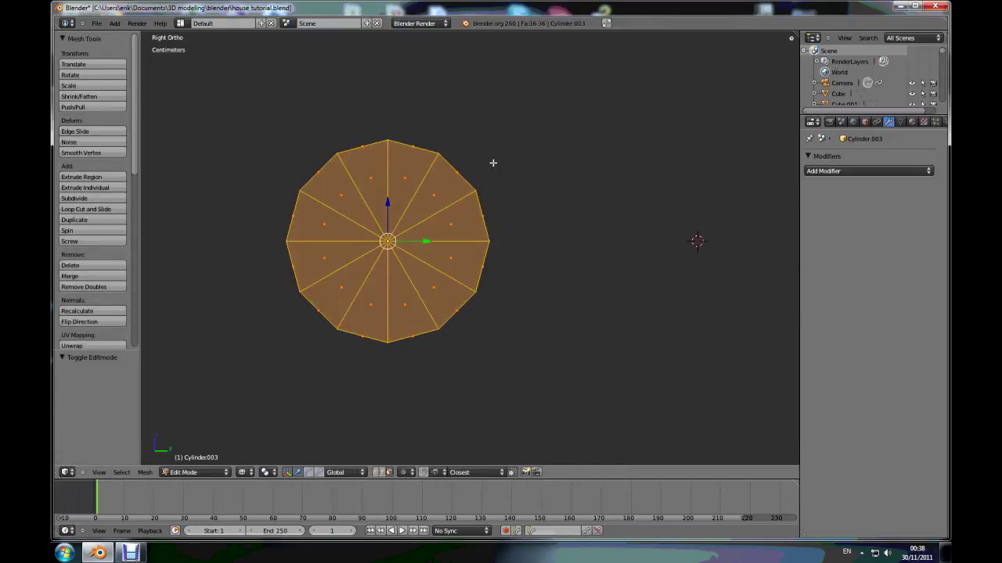
pyautogui.press('b')
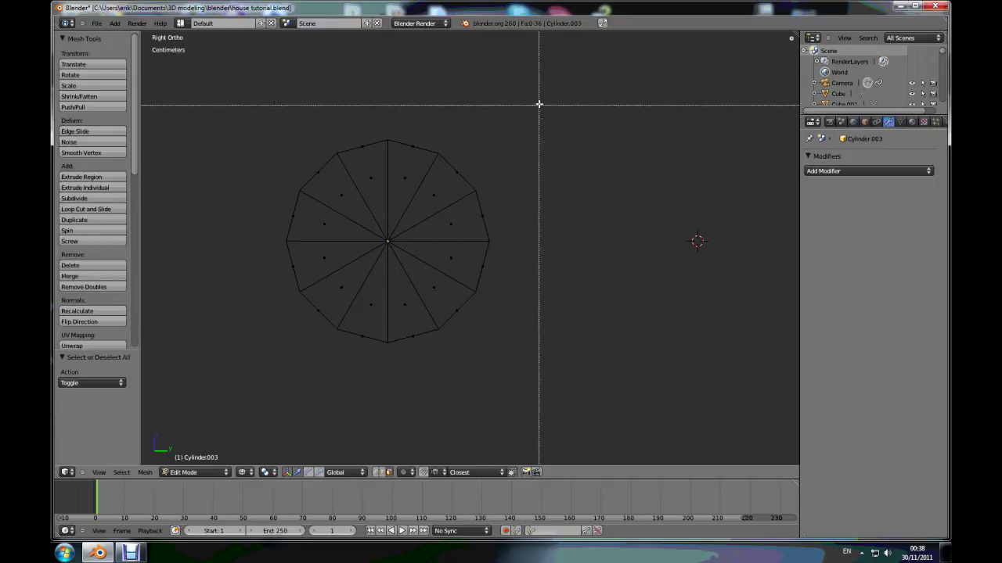
pyautogui.moveTo(541, 103); pyautogui.dragTo(253, 233)
pyautogui.press('x')
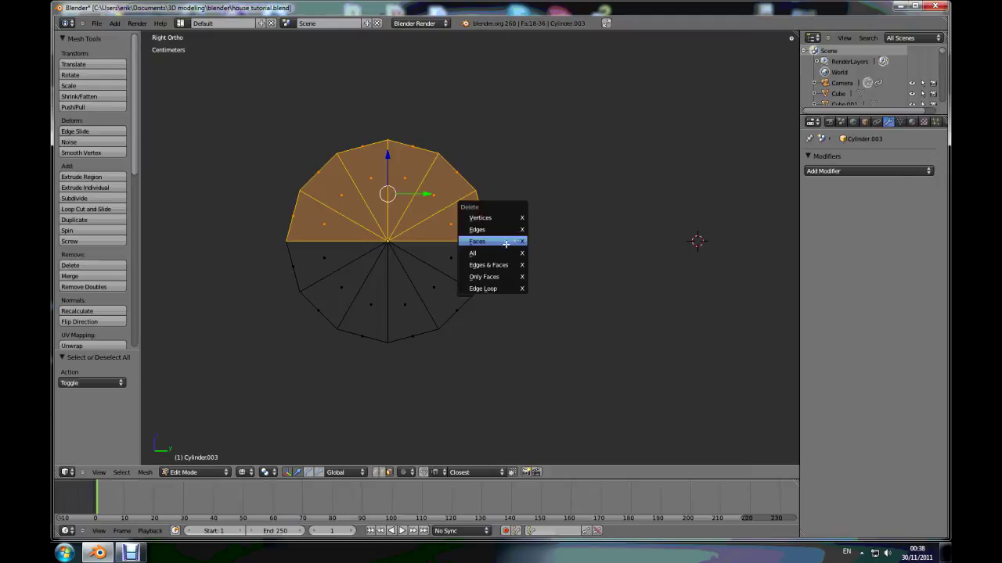
pyautogui.click(483, 242)
pyautogui.scroll(-4, 470, 227)
pyautogui.moveTo(470, 226); pyautogui.dragTo(427, 244, button='middle')
pyautogui.scroll(-6, 428, 245)
pyautogui.press('Tab')
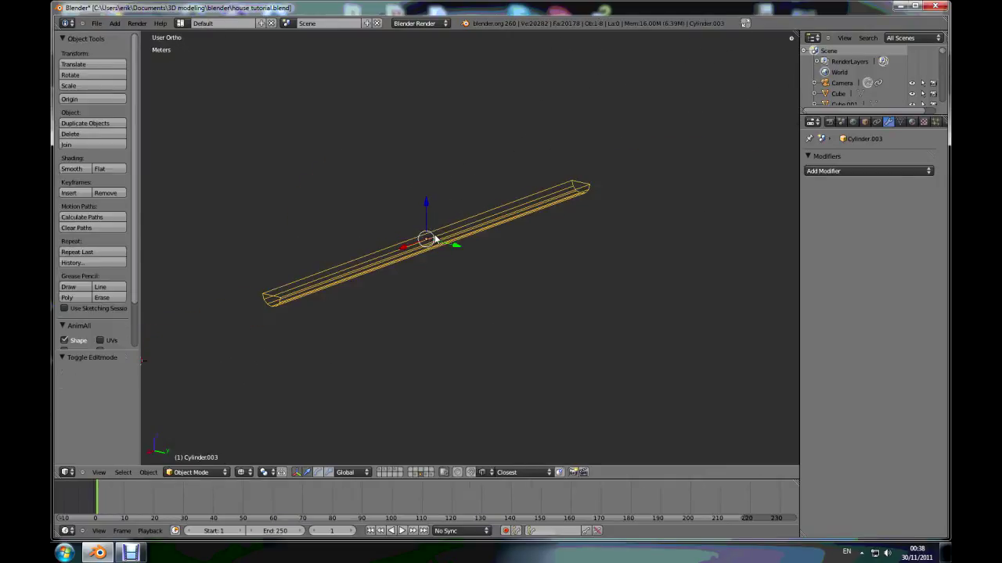
# Display the half cylinder in solid shading and examine its end cap up close
pyautogui.moveTo(527, 259)
pyautogui.mouseDown(button='middle')
pyautogui.moveTo(529, 282)
pyautogui.moveTo(403, 264)
pyautogui.mouseUp(button='middle')
pyautogui.press('z')
pyautogui.scroll(10, 653, 300)
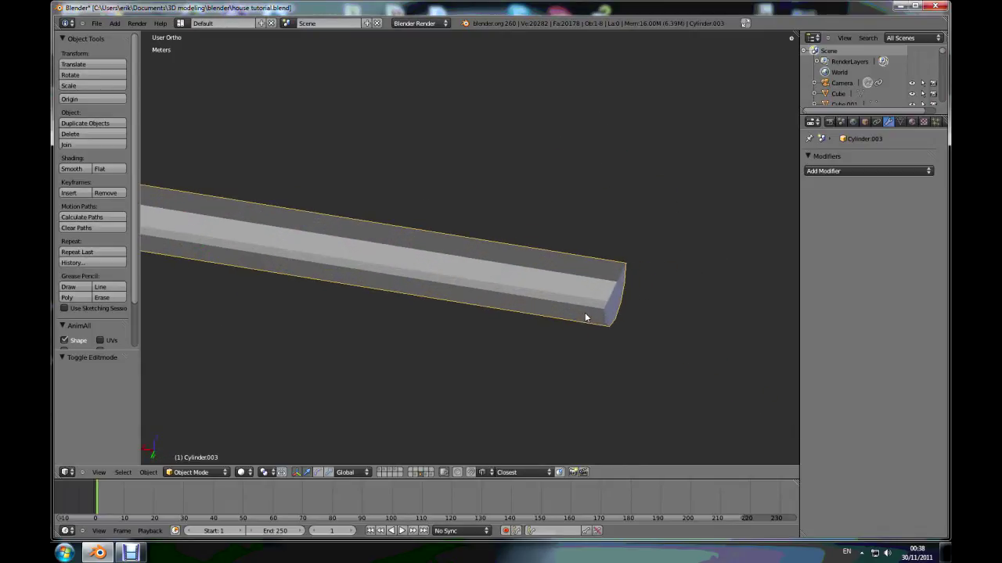
pyautogui.moveTo(639, 271)
pyautogui.mouseDown(button='middle')
pyautogui.moveTo(616, 274)
pyautogui.moveTo(633, 260)
pyautogui.mouseUp(button='middle')
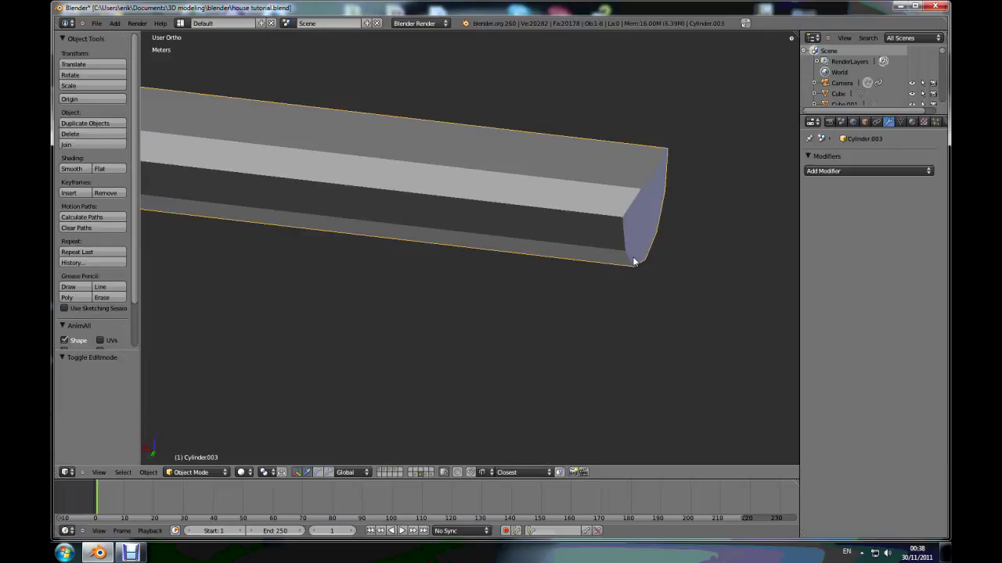
# Add a Solidify modifier to the half cylinder, enable Even Thickness, and set the thickness to about 14.14 cm
pyautogui.scroll(-3, 632, 257)
pyautogui.scroll(-1, 632, 252)
pyautogui.scroll(4, 630, 247)
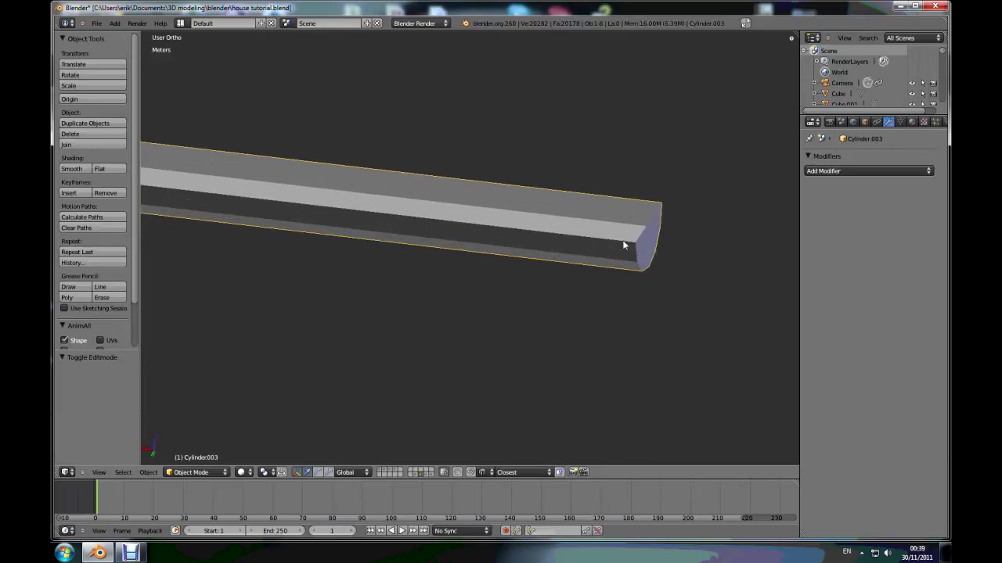
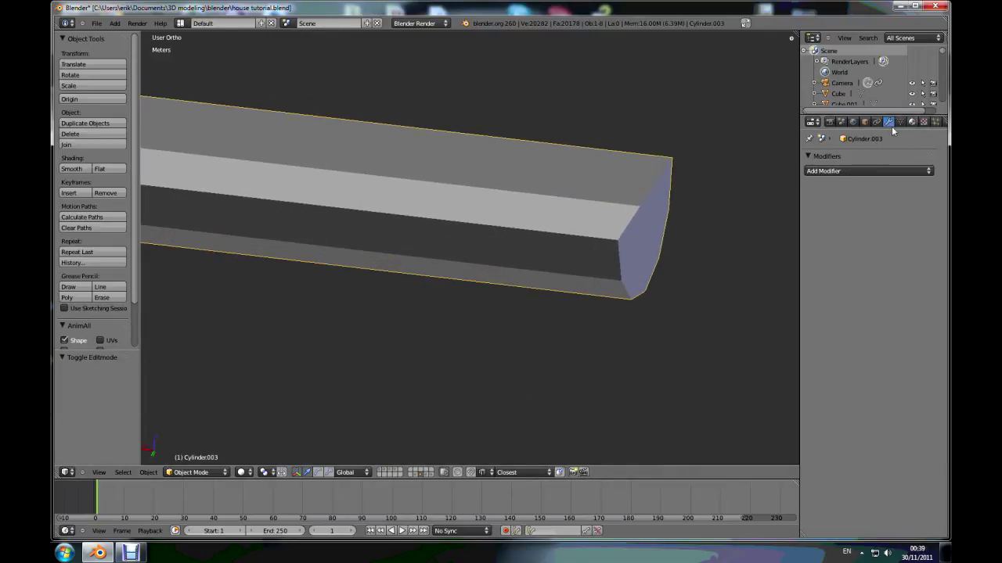
pyautogui.click(928, 171)
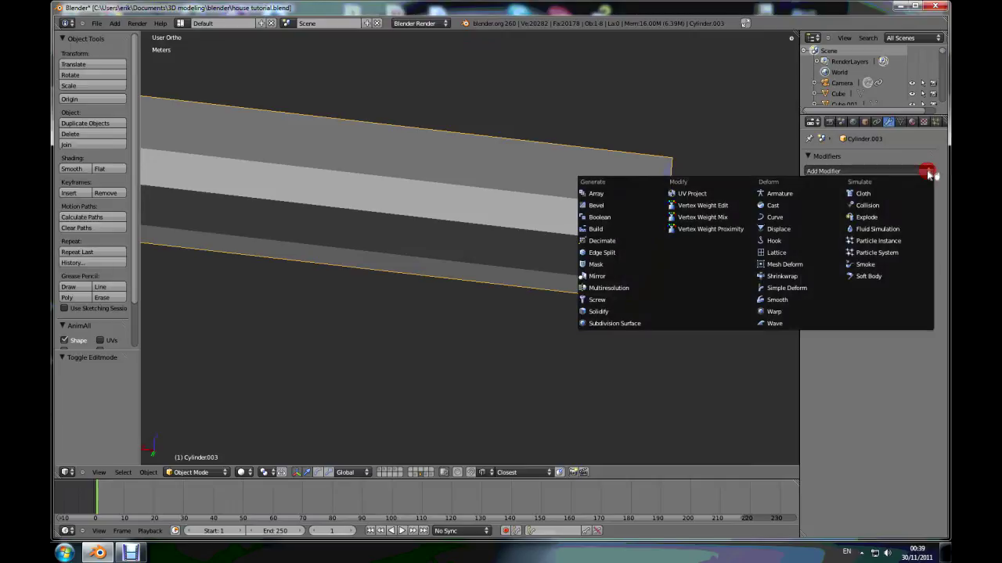
pyautogui.click(596, 312)
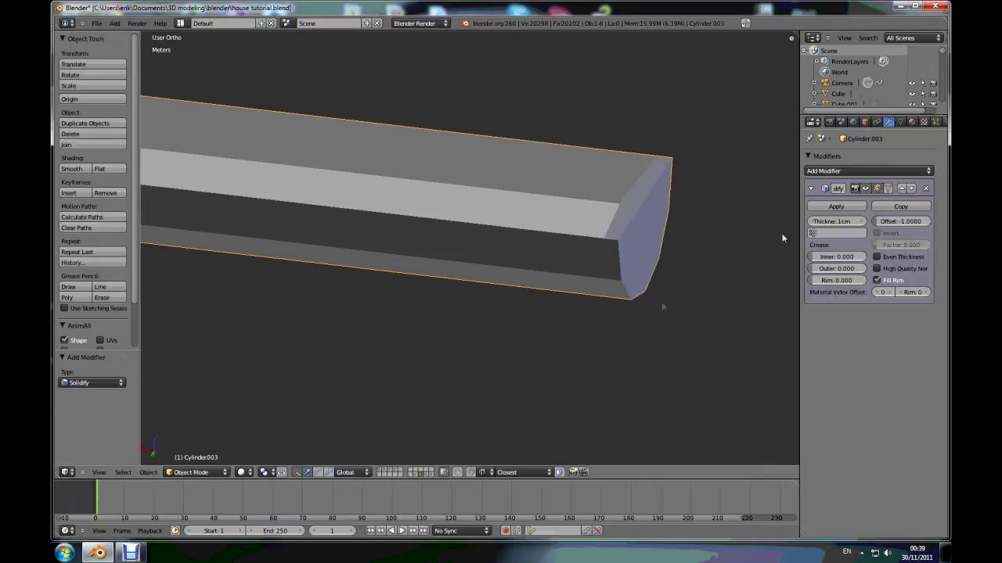
pyautogui.click(877, 257)
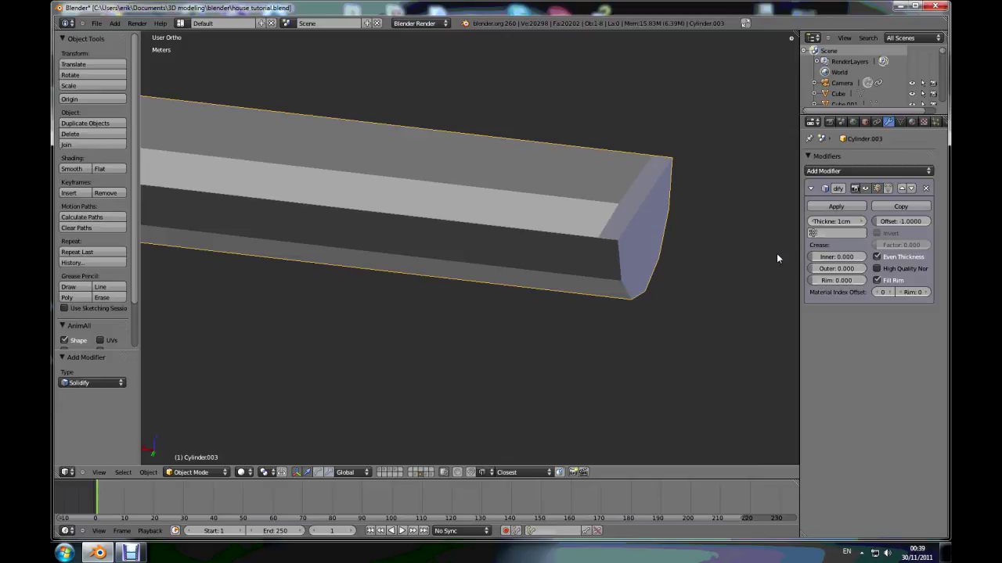
pyautogui.moveTo(833, 222); pyautogui.dragTo(864, 223)
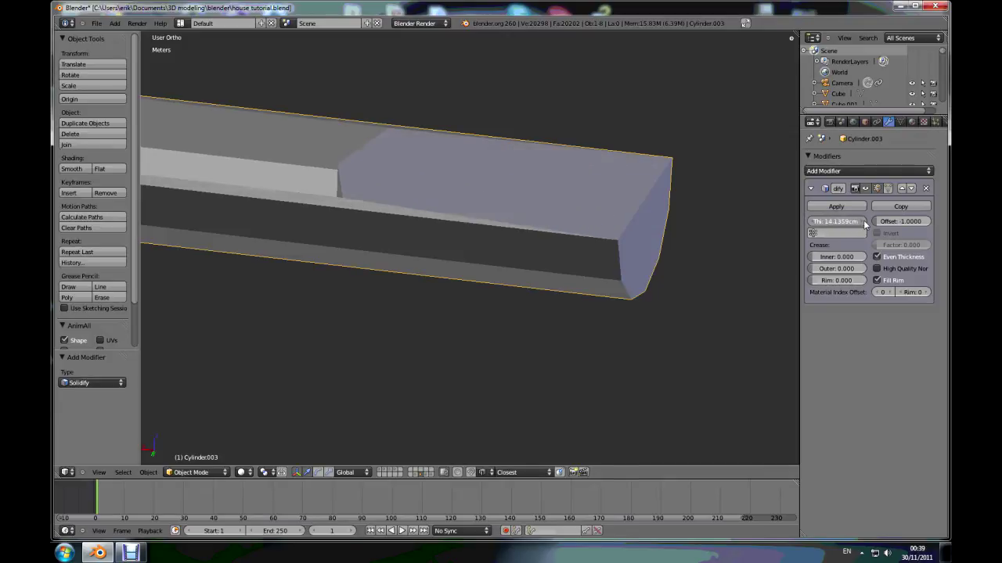
# Inspect the thickened end of the trough, apply the Solidify modifier, and switch to top view over the floor plan
pyautogui.scroll(-2, 374, 202)
pyautogui.scroll(5, 322, 199)
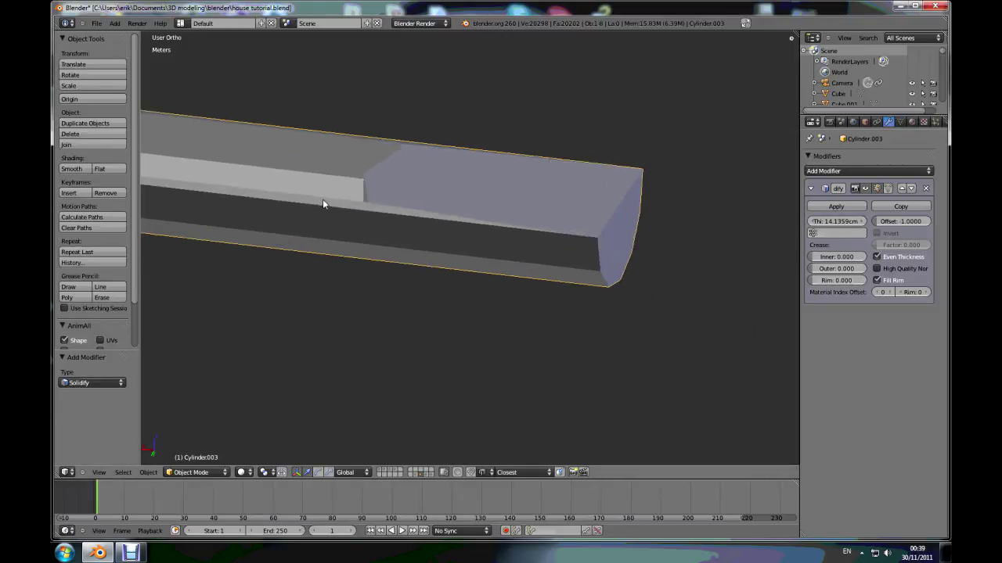
pyautogui.scroll(-3, 356, 200)
pyautogui.moveTo(398, 176); pyautogui.dragTo(411, 239, button='middle')
pyautogui.scroll(-4, 371, 306)
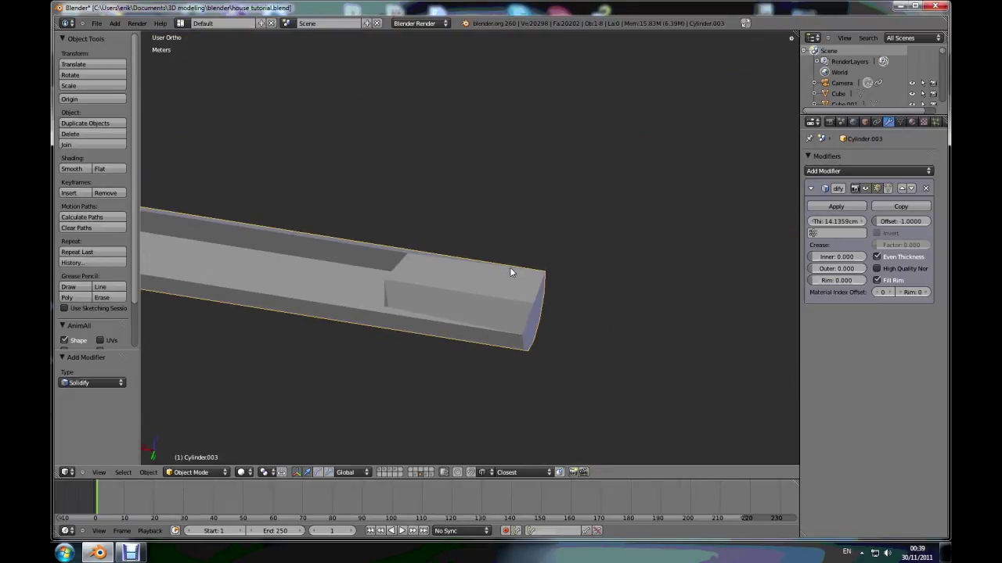
pyautogui.scroll(-4, 508, 271)
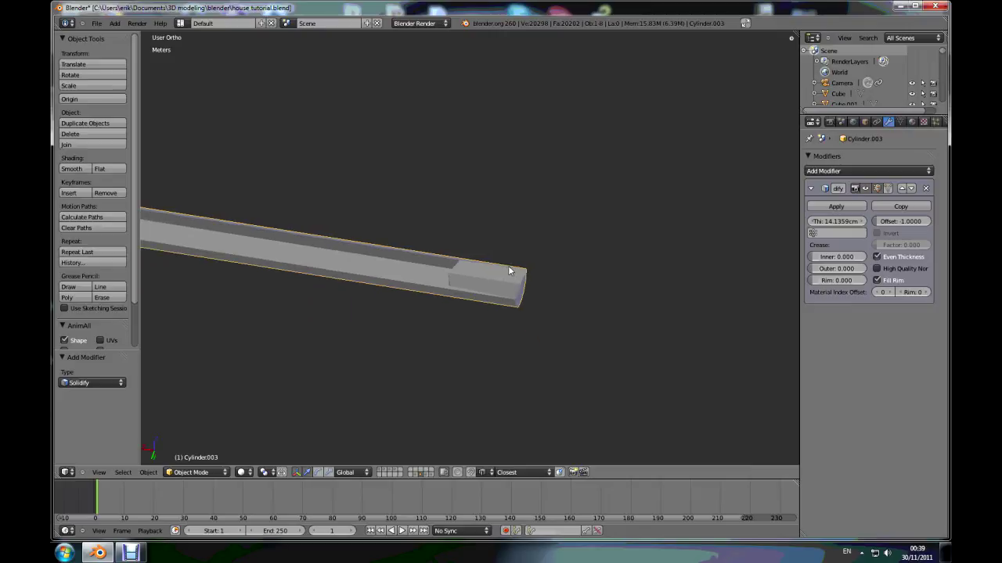
pyautogui.click(836, 207)
pyautogui.scroll(-3, 641, 253)
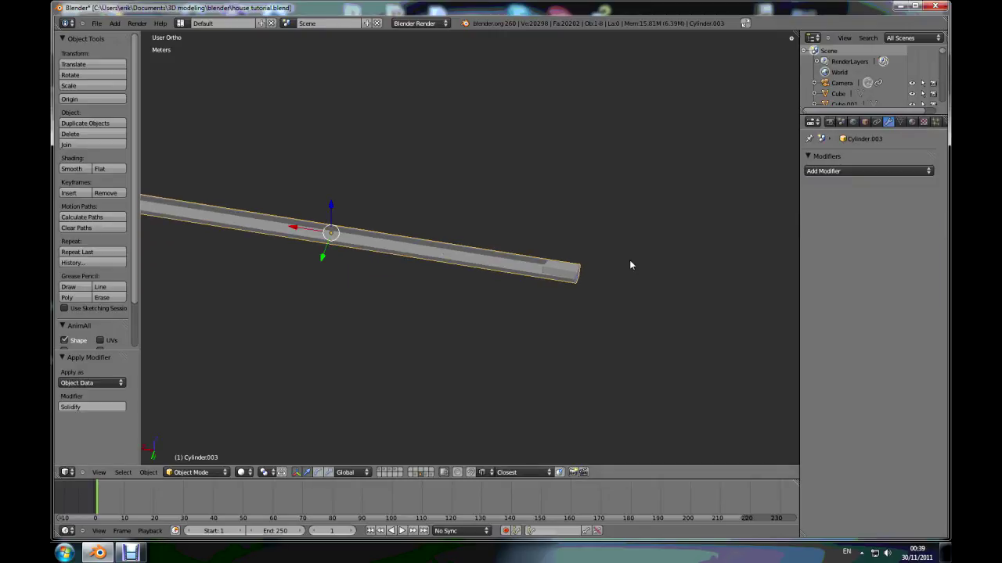
pyautogui.scroll(-2, 613, 265)
pyautogui.press('KP_7')
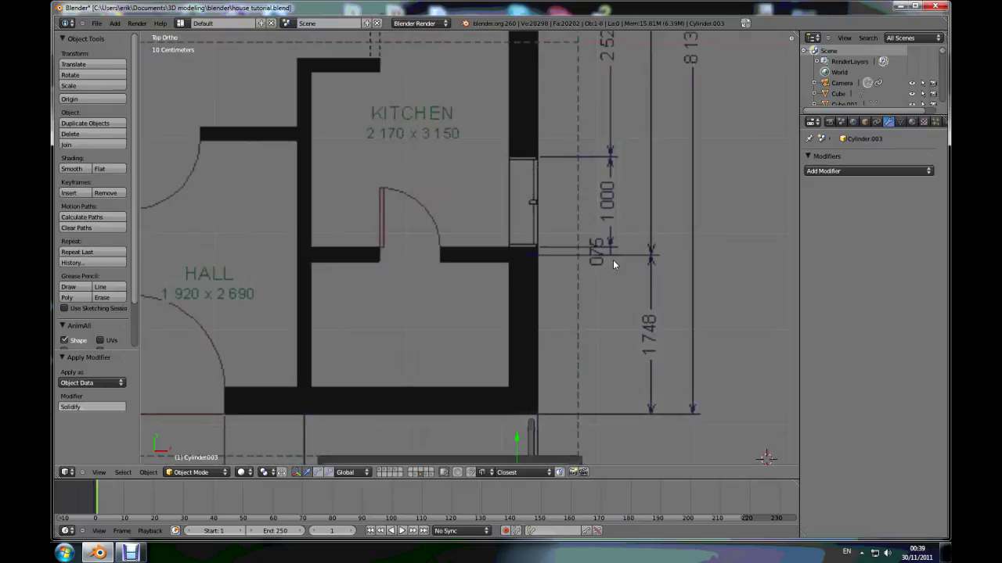
# Flatten the inner vertices at the +X end of the half-pipe trough by scaling them to 0 along X
pyautogui.press('KP_Divide')
pyautogui.press('KP_Divide')
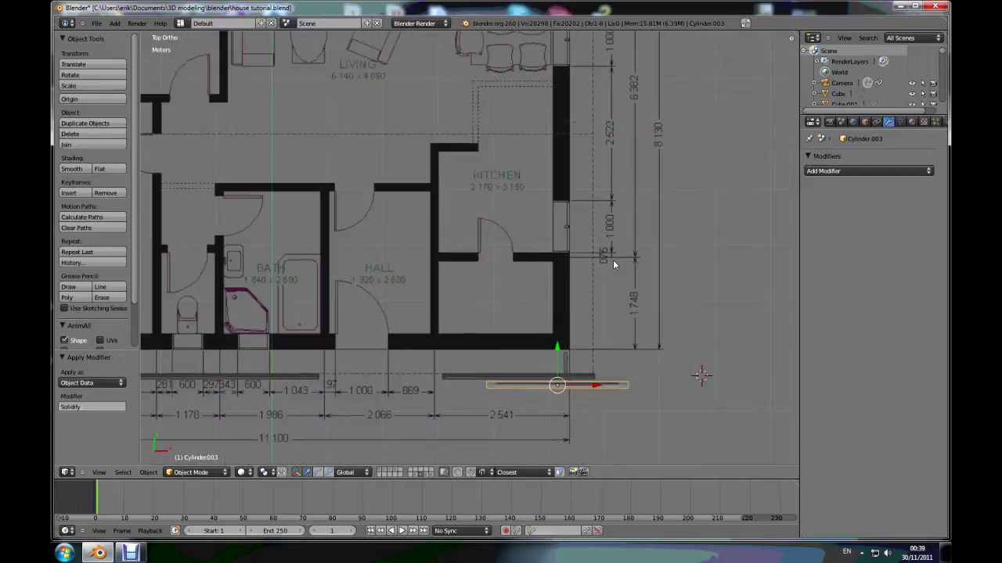
pyautogui.scroll(3, 626, 323)
pyautogui.scroll(8, 625, 324)
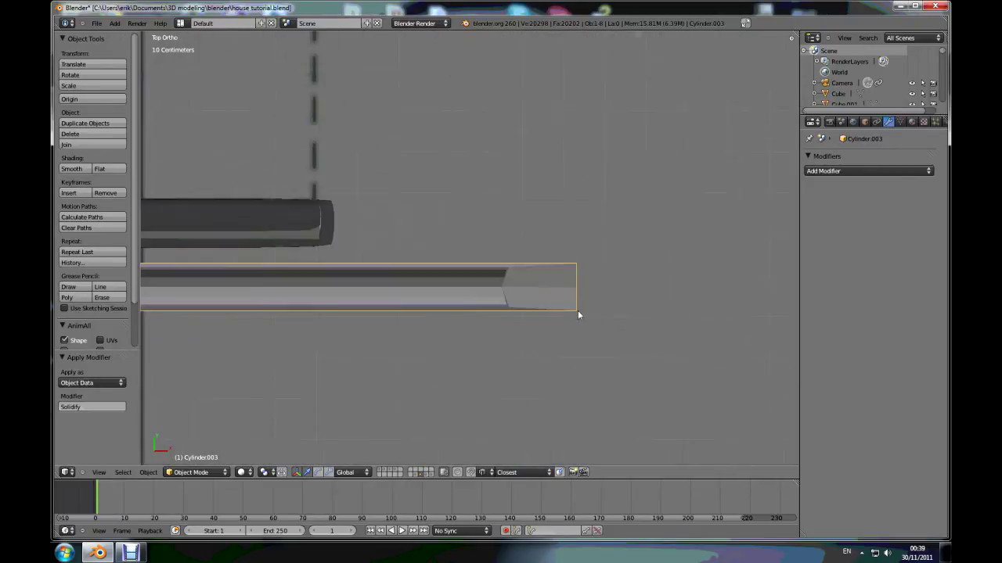
pyautogui.press('Tab')
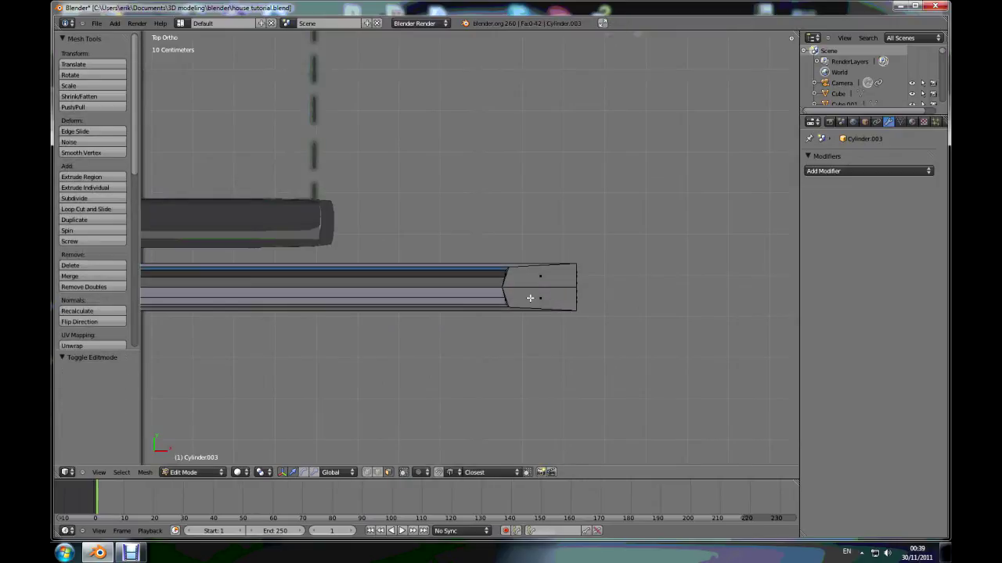
pyautogui.click(365, 472)
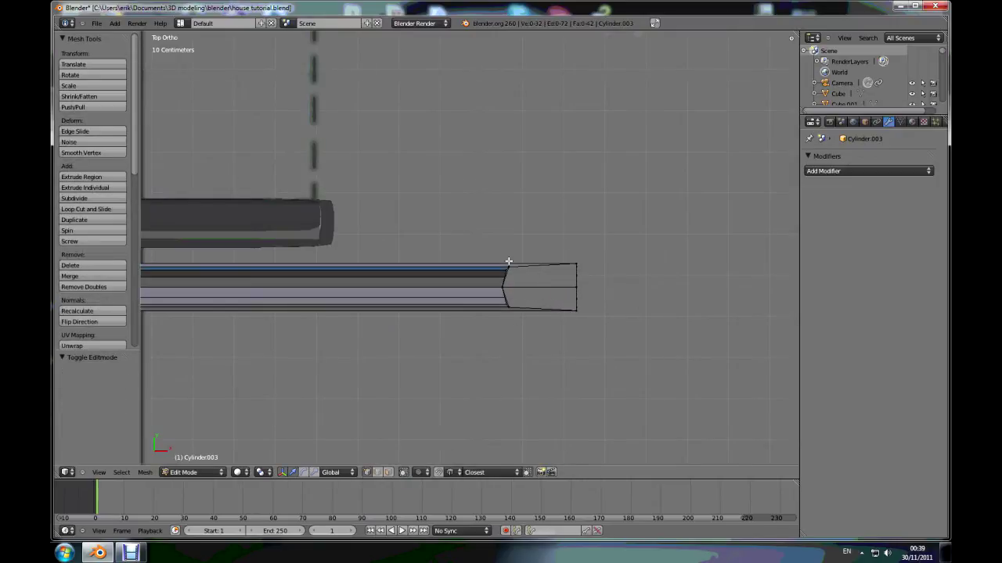
pyautogui.scroll(2, 508, 261)
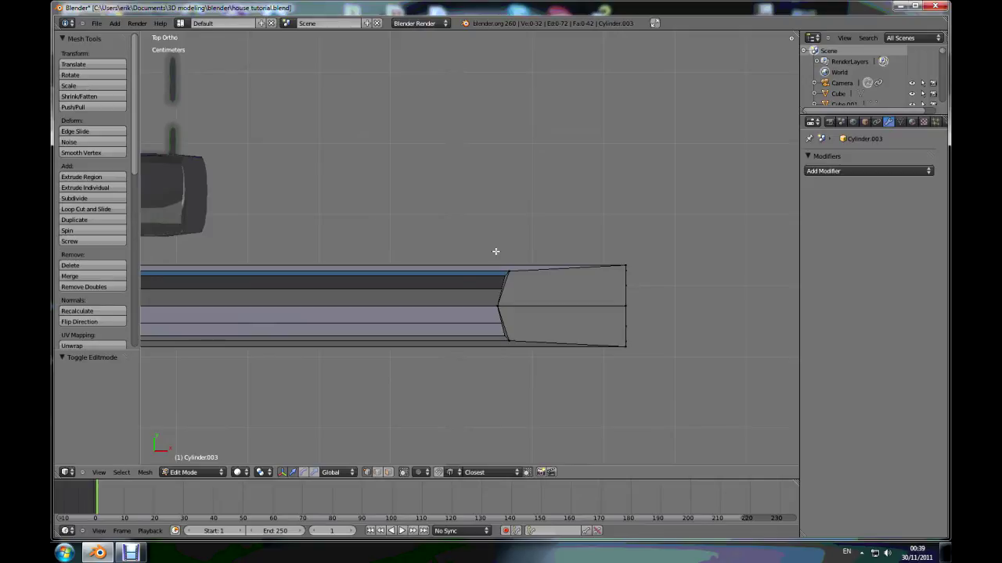
pyautogui.press('z')
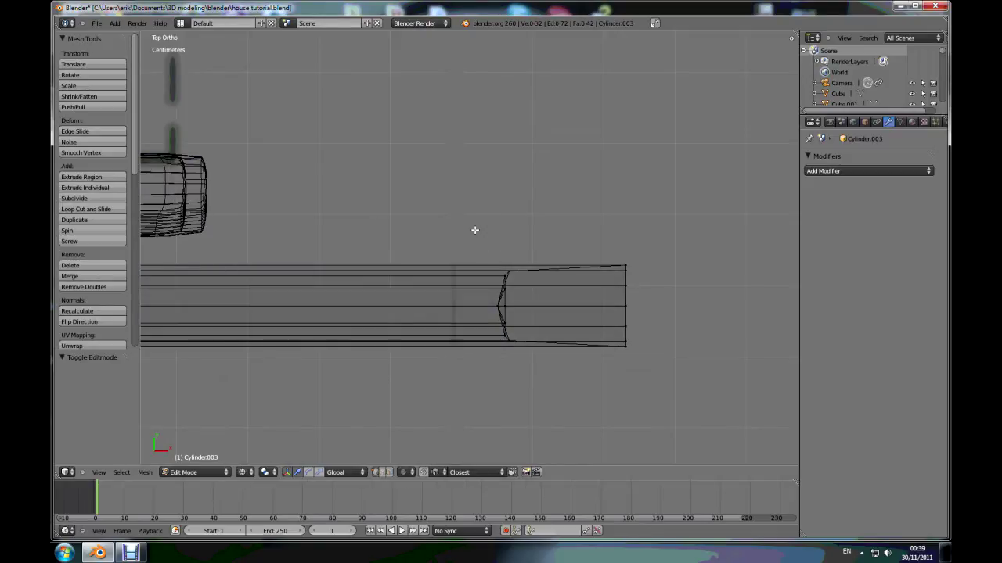
pyautogui.press('b')
pyautogui.moveTo(474, 229); pyautogui.dragTo(538, 390)
pyautogui.scroll(3, 551, 353)
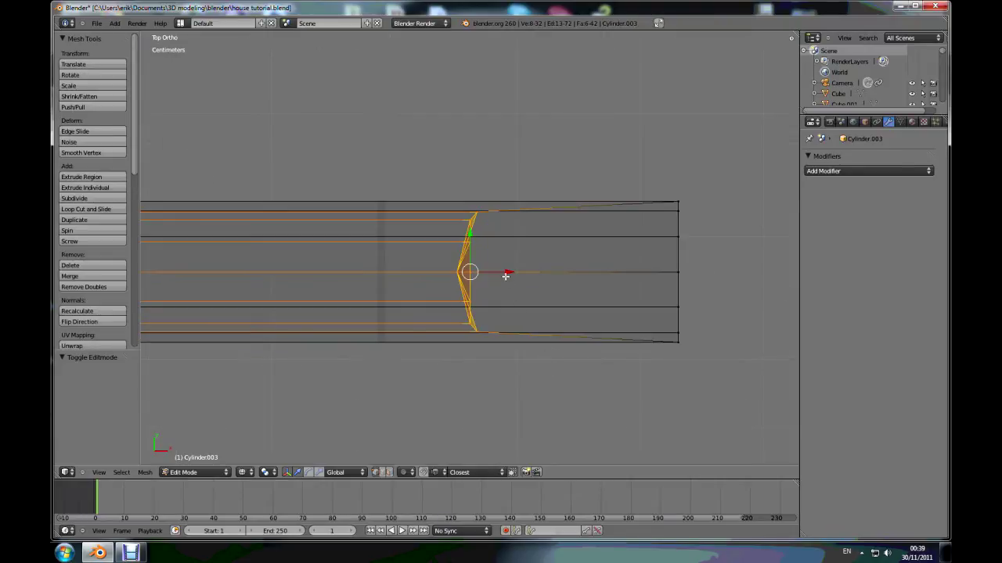
pyautogui.write('sx')
pyautogui.write('0')
pyautogui.press('Return')
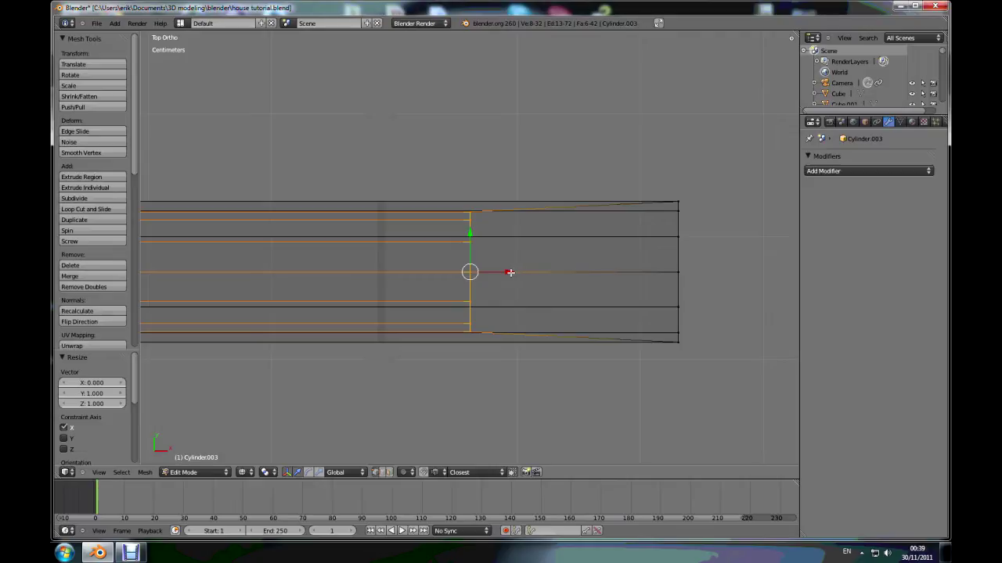
# Move the flattened inner vertices about 16.1 cm along X, close to the trough's outer +X end face
pyautogui.press('g')
pyautogui.press('x')
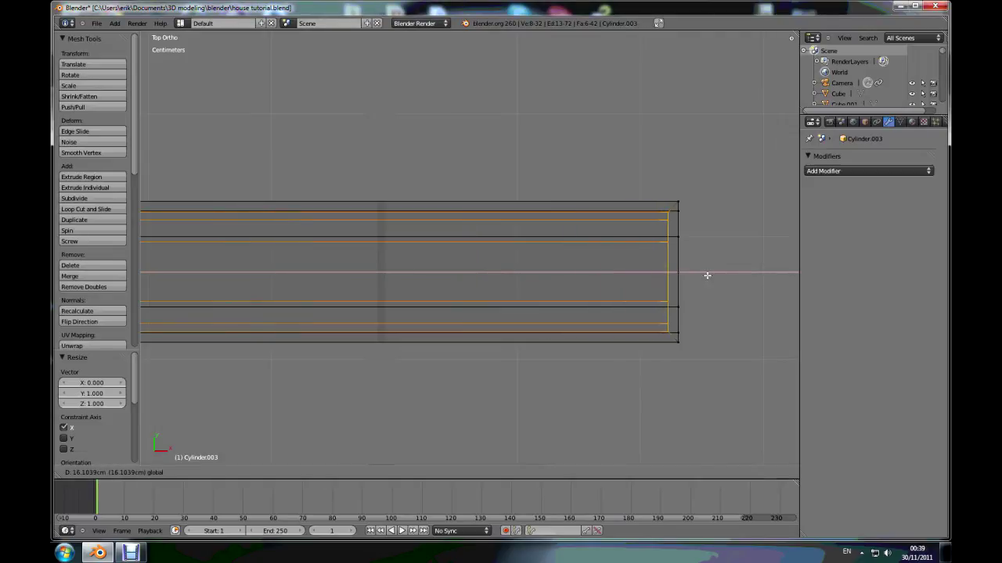
pyautogui.click(707, 275)
pyautogui.scroll(-5, 707, 276)
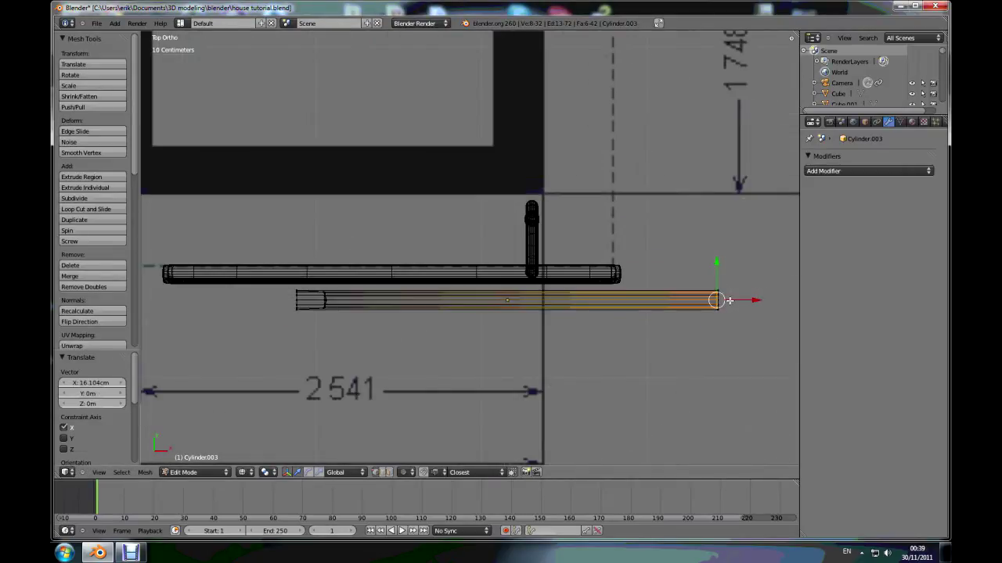
pyautogui.scroll(5, 729, 300)
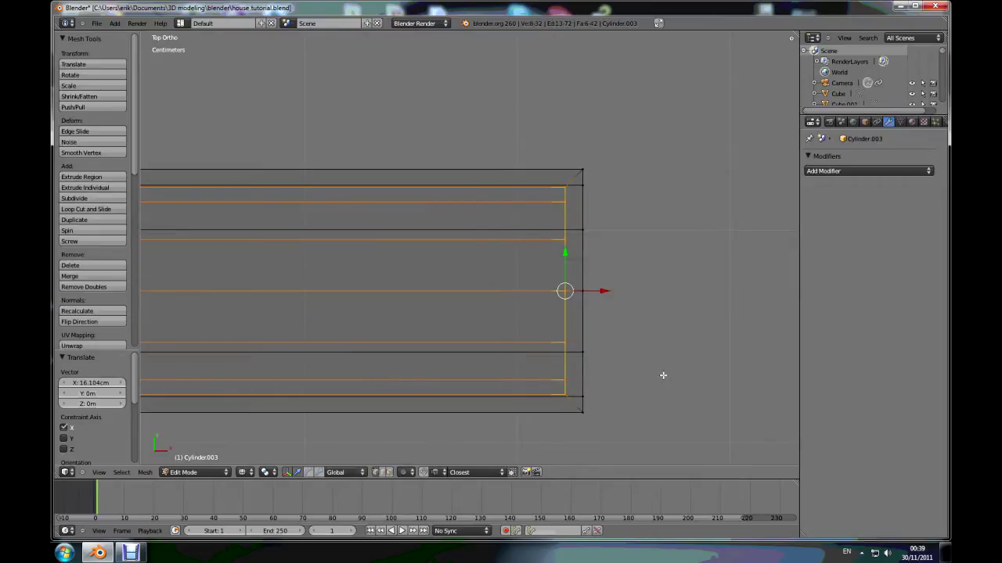
# Flatten the inner vertices at the trough's opposite (-X) end by scaling them to 0 along X
pyautogui.scroll(-6, 683, 329)
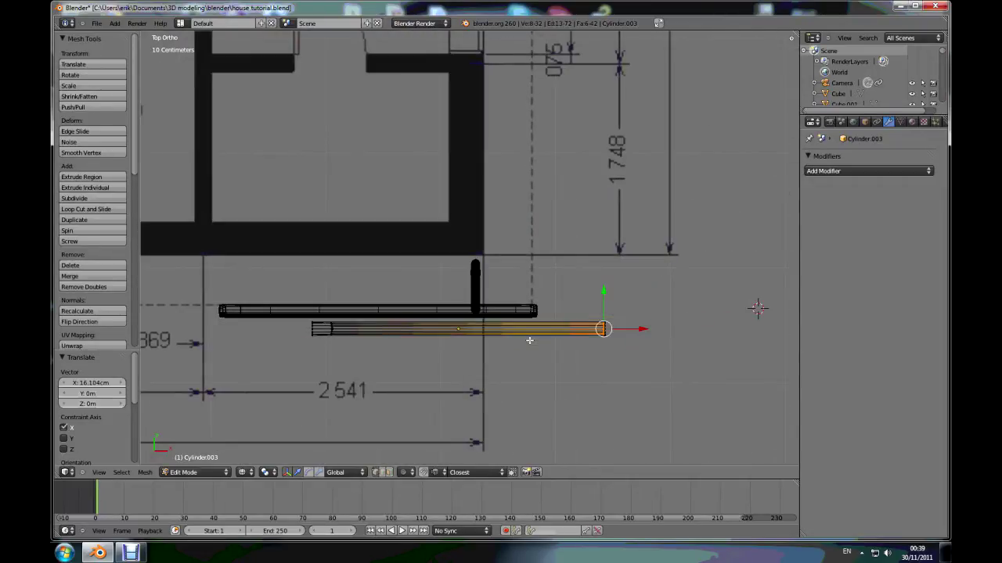
pyautogui.scroll(6, 529, 341)
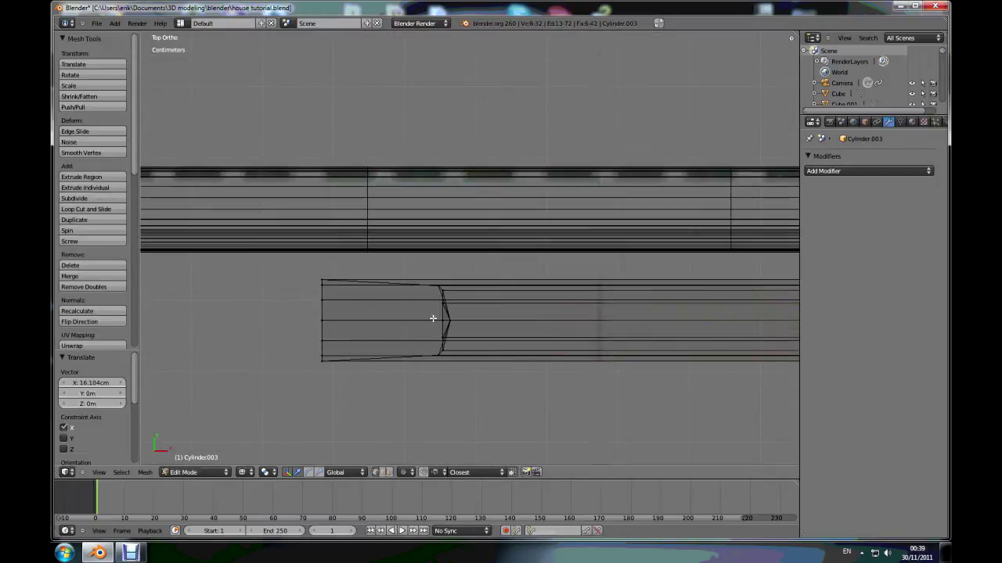
pyautogui.press('a')
pyautogui.press('b')
pyautogui.moveTo(426, 266); pyautogui.dragTo(476, 385)
pyautogui.scroll(2, 429, 353)
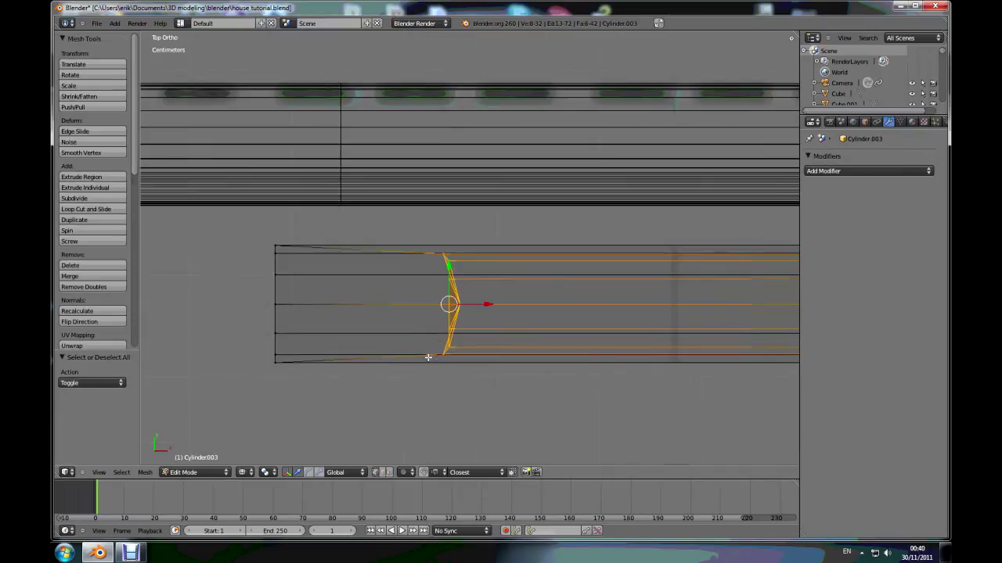
pyautogui.press('s')
pyautogui.press('x')
pyautogui.press('0')
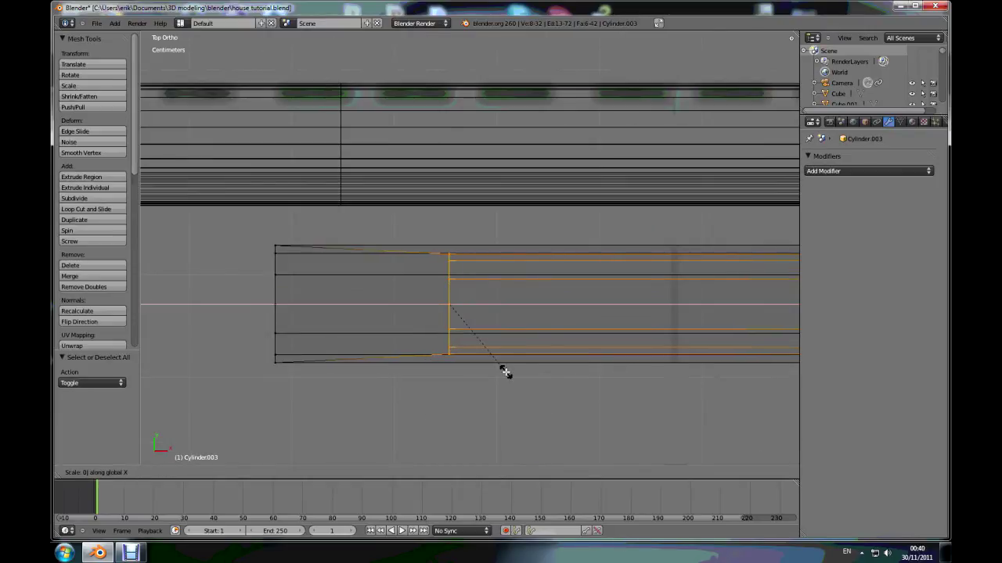
pyautogui.press('Return')
# Move the flattened -X vertices along X close to the outer end face, and return to Object Mode with solid shading
pyautogui.moveTo(491, 304); pyautogui.dragTo(332, 318)
pyautogui.press('Tab')
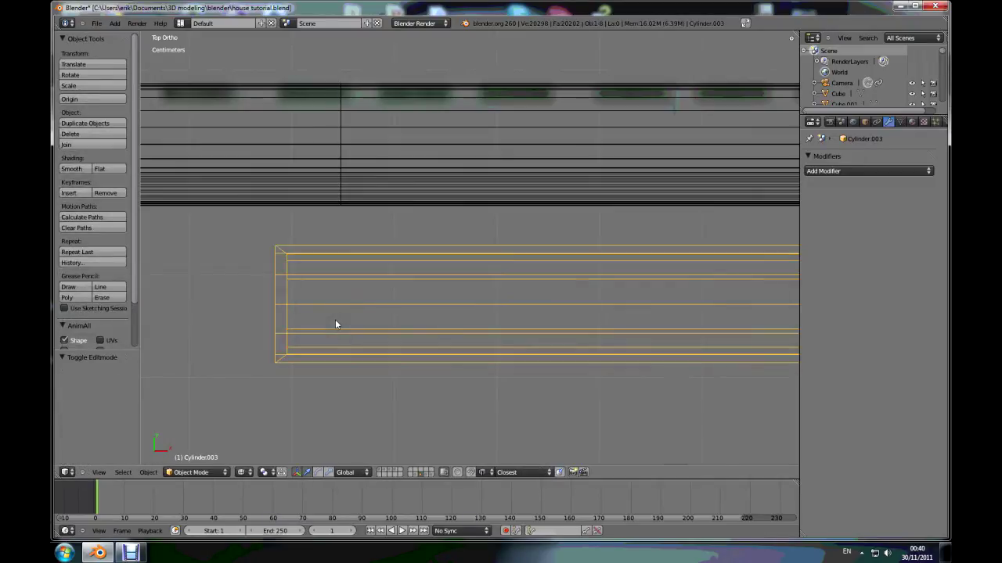
pyautogui.scroll(-2, 335, 320)
pyautogui.press('z')
# Add a Subdivision Surface modifier to the trough with 2 view and 3 render subdivisions
pyautogui.moveTo(428, 368); pyautogui.dragTo(405, 325, button='middle')
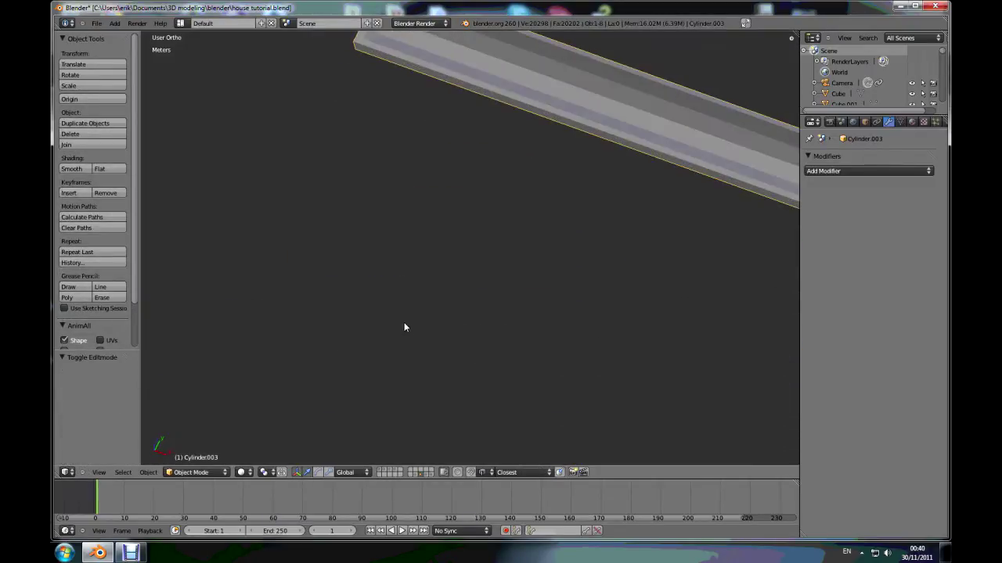
pyautogui.scroll(-3, 403, 322)
pyautogui.keyDown('shift'); pyautogui.moveTo(615, 327); pyautogui.dragTo(514, 282, button='middle'); pyautogui.keyUp('shift')
pyautogui.scroll(3, 514, 282)
pyautogui.scroll(1, 493, 331)
pyautogui.moveTo(494, 331); pyautogui.dragTo(487, 218, button='middle')
pyautogui.moveTo(641, 161); pyautogui.dragTo(604, 248, button='middle')
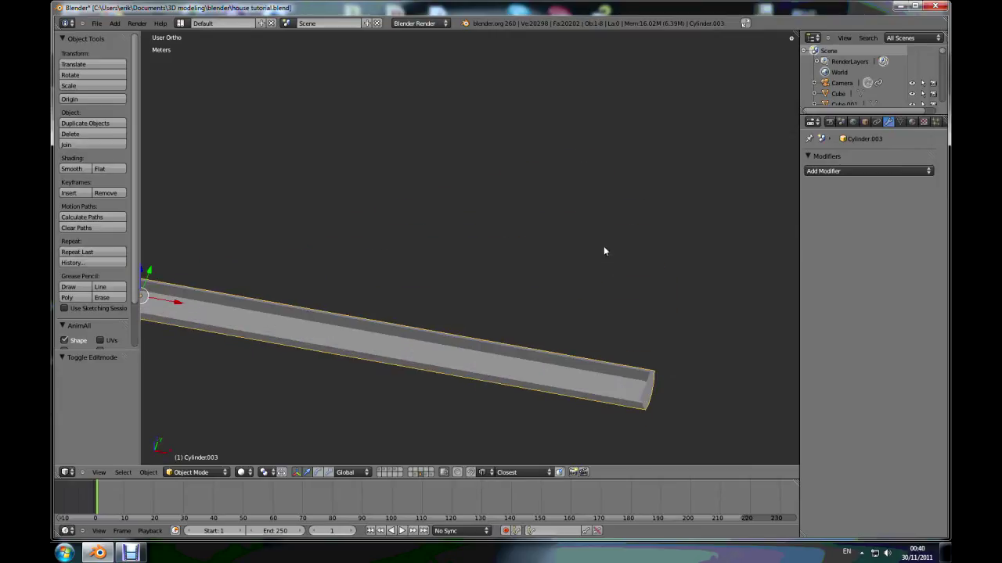
pyautogui.click(928, 172)
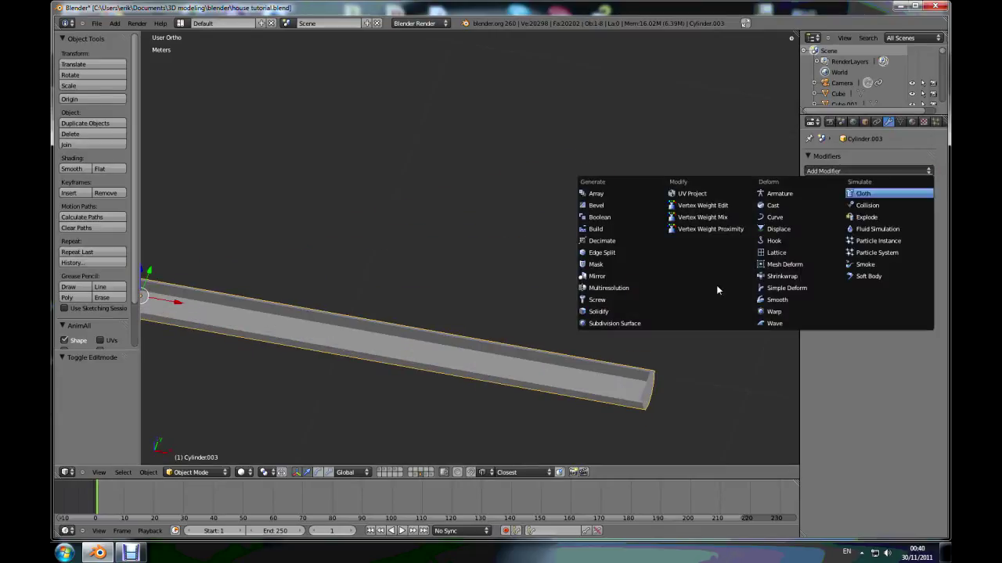
pyautogui.click(631, 324)
pyautogui.click(860, 245)
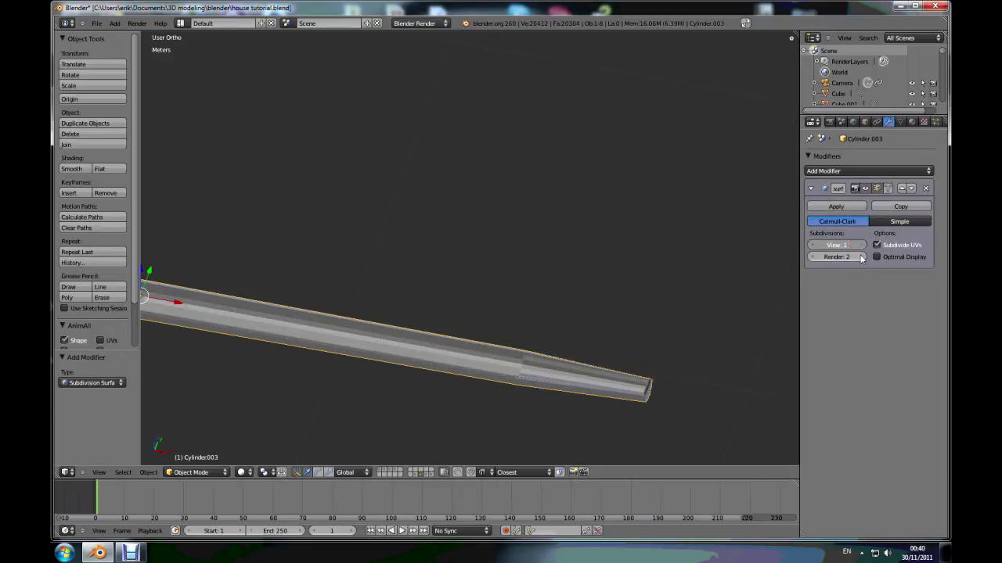
pyautogui.click(811, 245)
pyautogui.click(861, 246)
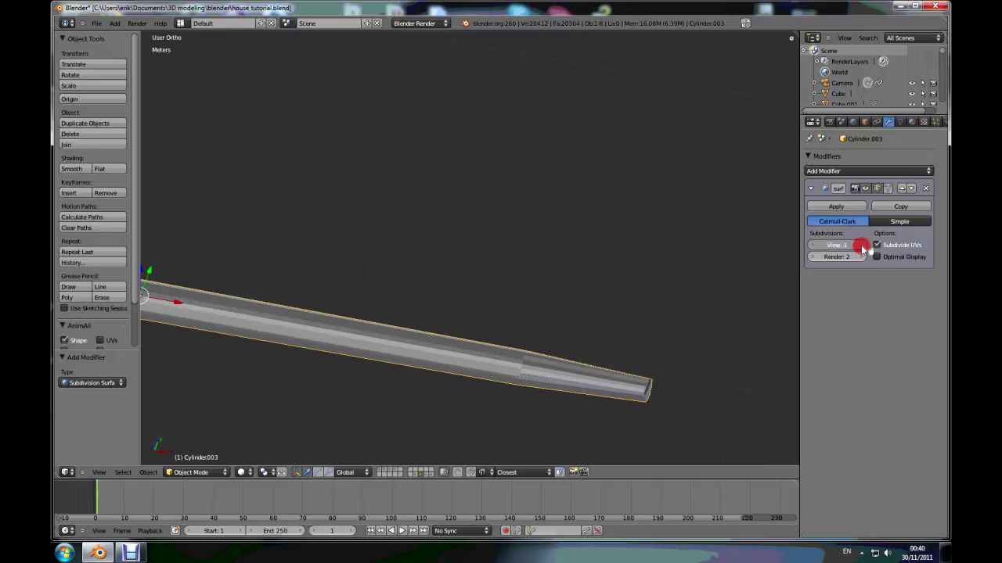
pyautogui.click(862, 257)
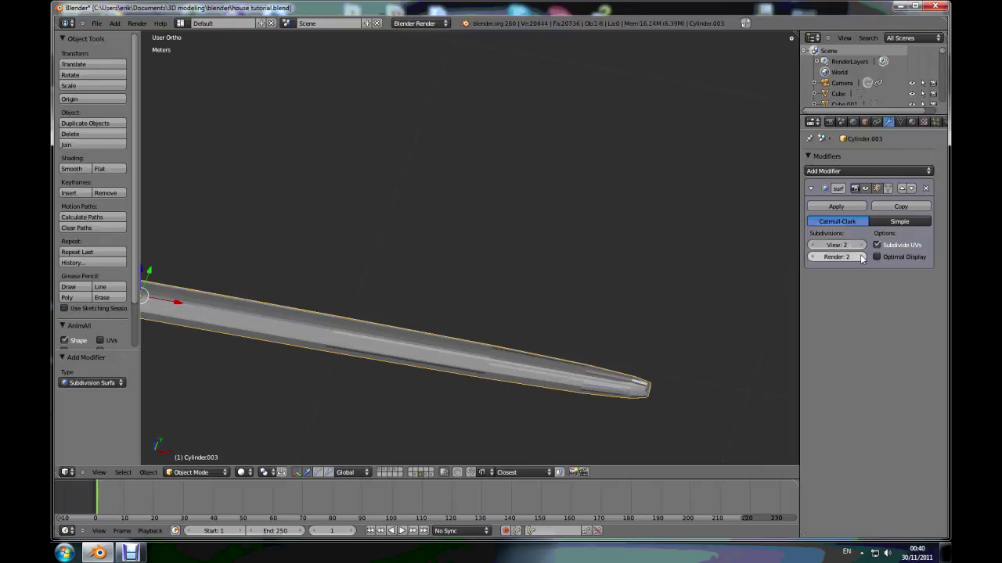
# Add a loop cut around the trough and slide it close to the +X end to sharpen that end
pyautogui.scroll(-3, 608, 399)
pyautogui.scroll(5, 608, 397)
pyautogui.scroll(-2, 642, 397)
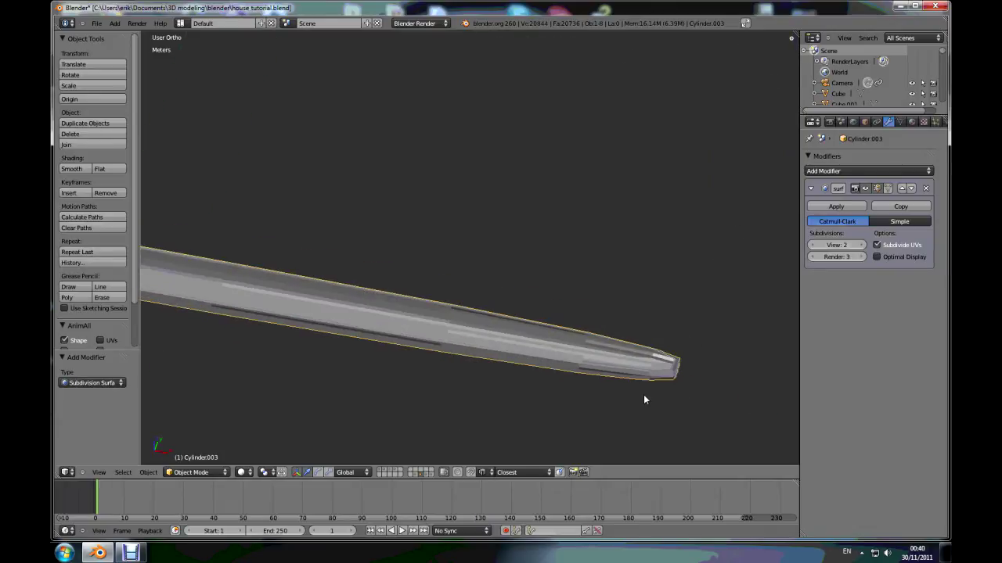
pyautogui.scroll(-2, 534, 380)
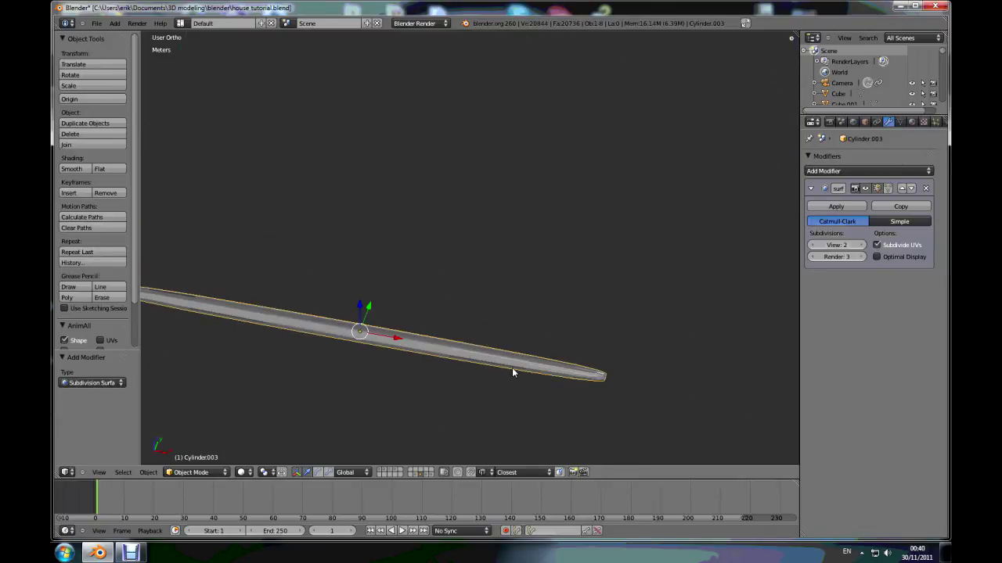
pyautogui.scroll(1, 516, 366)
pyautogui.press('Tab')
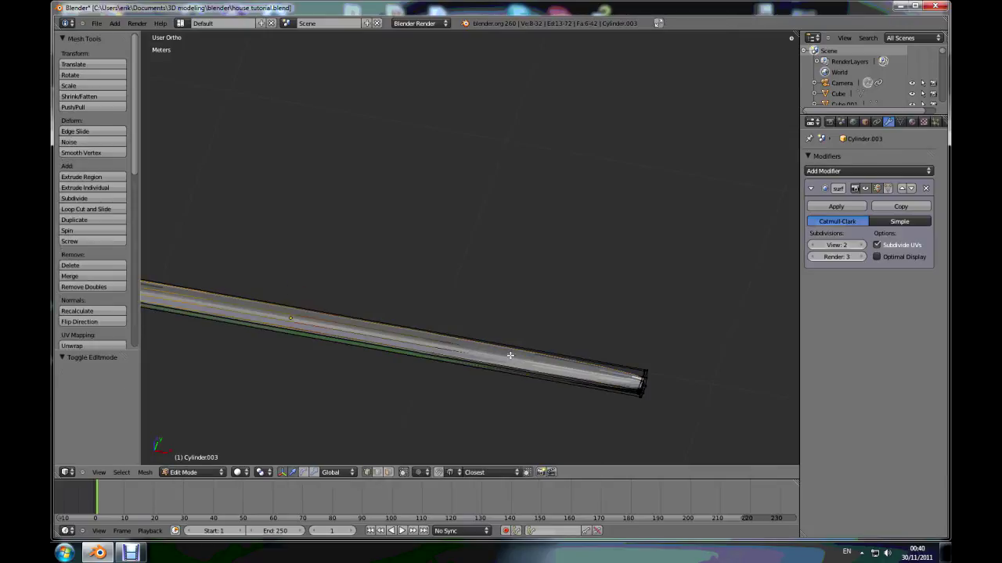
pyautogui.hotkey('ctrl', 'r')
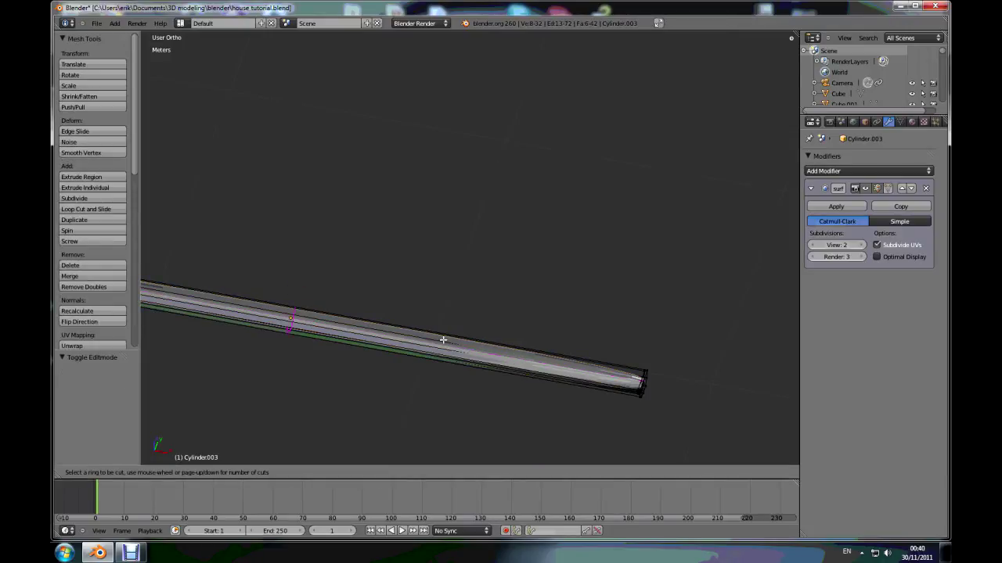
pyautogui.click(447, 333)
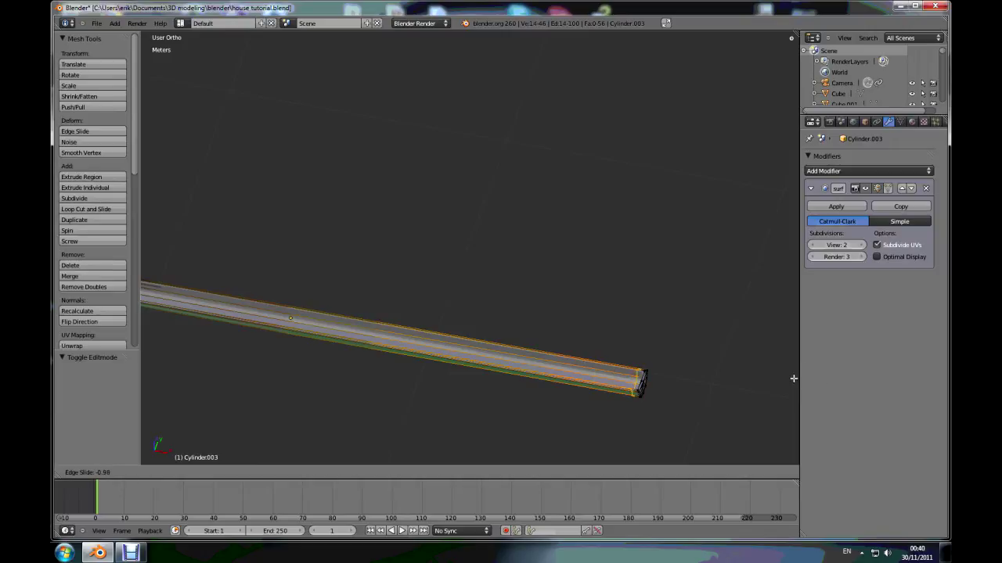
pyautogui.click(793, 379)
# Add a second loop cut and bring it close to the -X end, moving it about -18.1 cm along X
pyautogui.scroll(-5, 791, 379)
pyautogui.scroll(6, 516, 356)
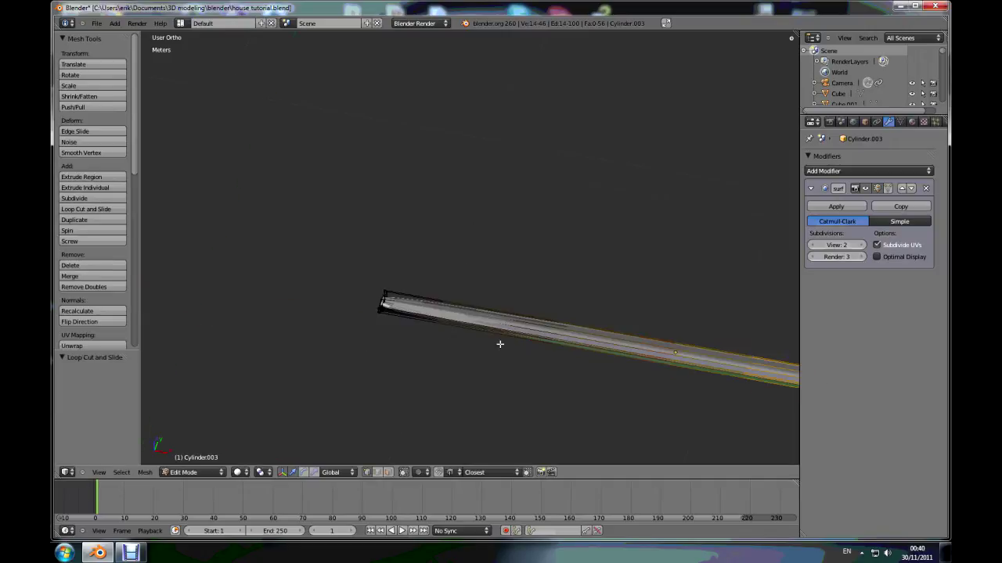
pyautogui.hotkey('ctrl', 'r')
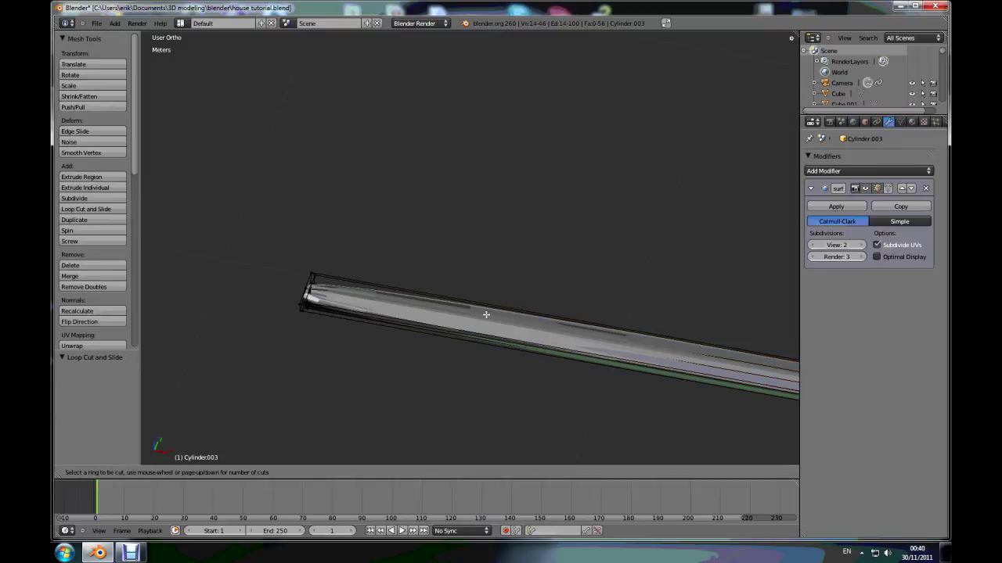
pyautogui.click(286, 286)
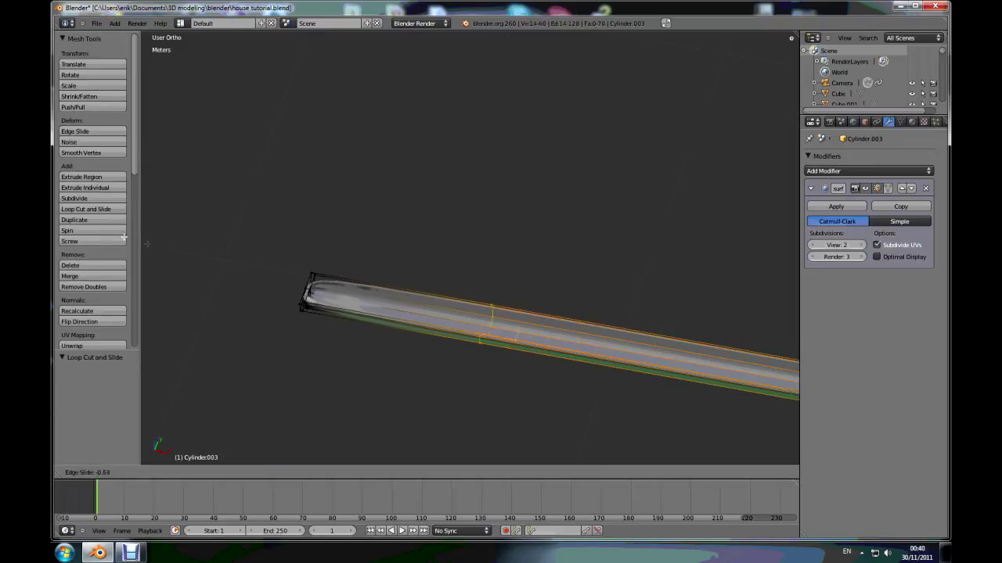
pyautogui.click(69, 237)
pyautogui.moveTo(423, 319); pyautogui.dragTo(347, 316)
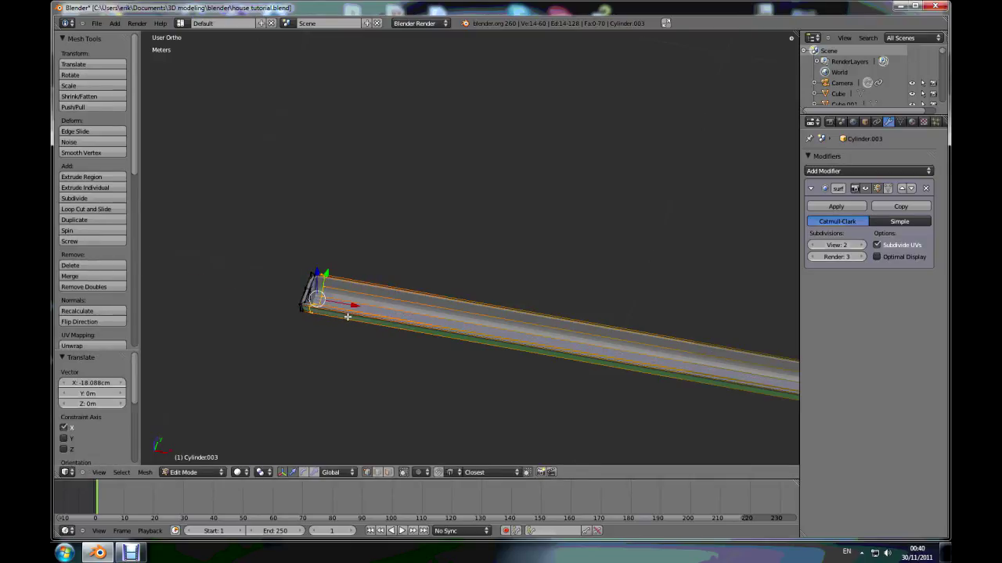
# Return to Object Mode, apply smooth shading to the trough and inspect its shape
pyautogui.press('Tab')
pyautogui.click(71, 169)
pyautogui.moveTo(398, 334); pyautogui.dragTo(384, 304, button='middle')
pyautogui.scroll(-4, 385, 301)
pyautogui.moveTo(541, 323); pyautogui.dragTo(633, 386, button='middle')
pyautogui.scroll(-4, 633, 382)
pyautogui.scroll(3, 647, 368)
pyautogui.scroll(-3, 647, 367)
# In top view, move the trough about -74.2 cm along X beside the short roof-edge piece and scale it by about 1.106 along X
pyautogui.press('KP_7')
pyautogui.scroll(4, 643, 362)
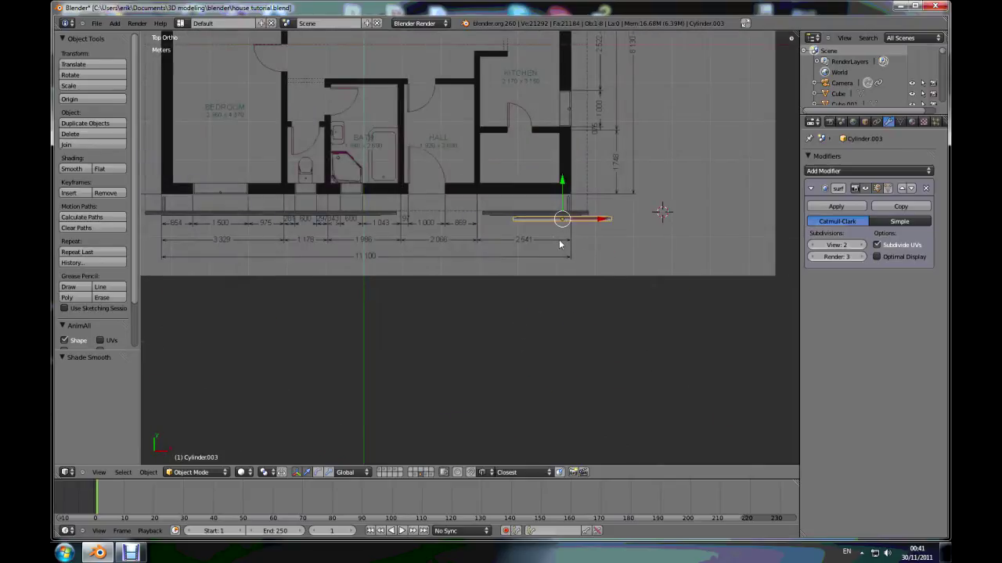
pyautogui.scroll(3, 478, 184)
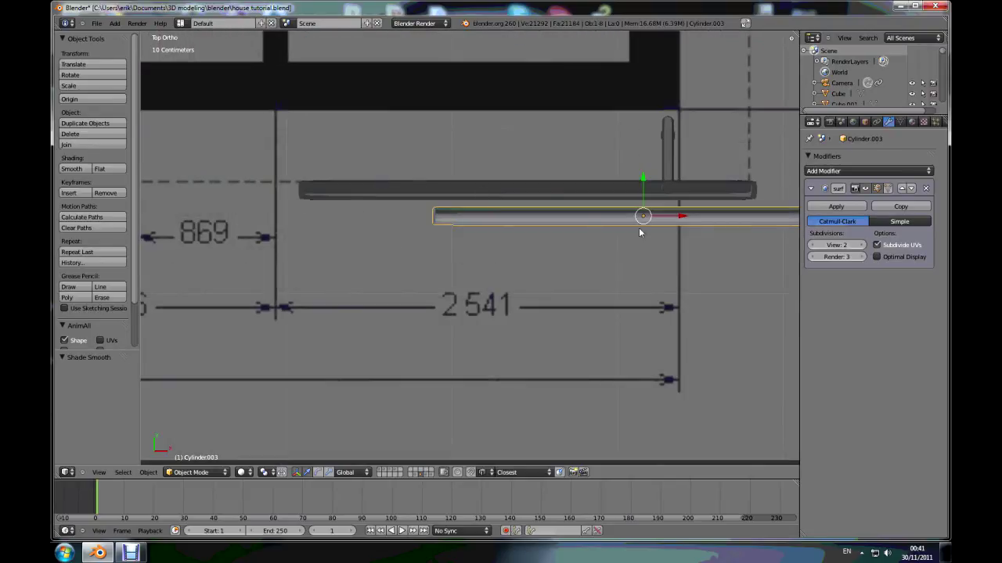
pyautogui.moveTo(681, 219); pyautogui.dragTo(559, 217)
pyautogui.press('s')
pyautogui.press('x')
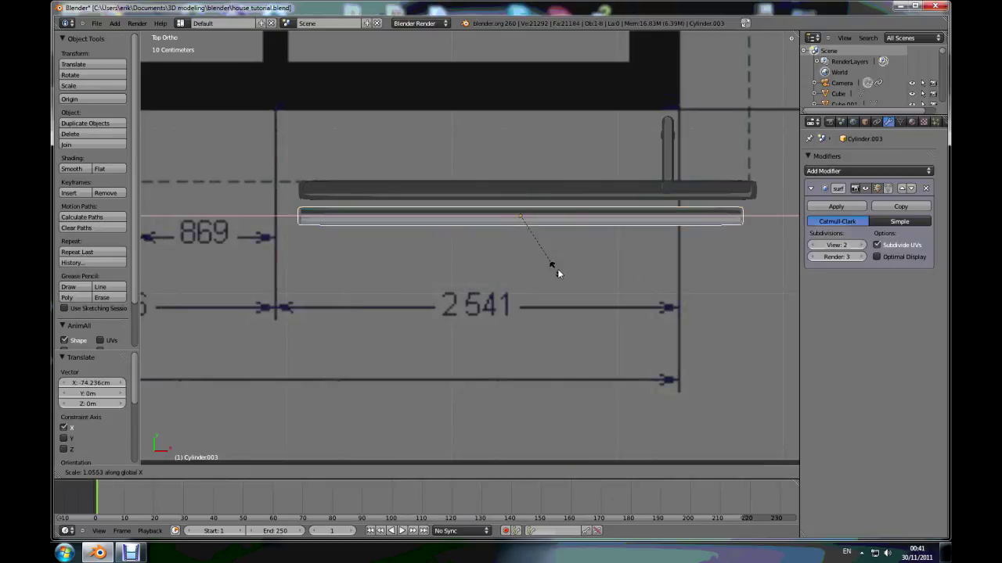
pyautogui.click(549, 255)
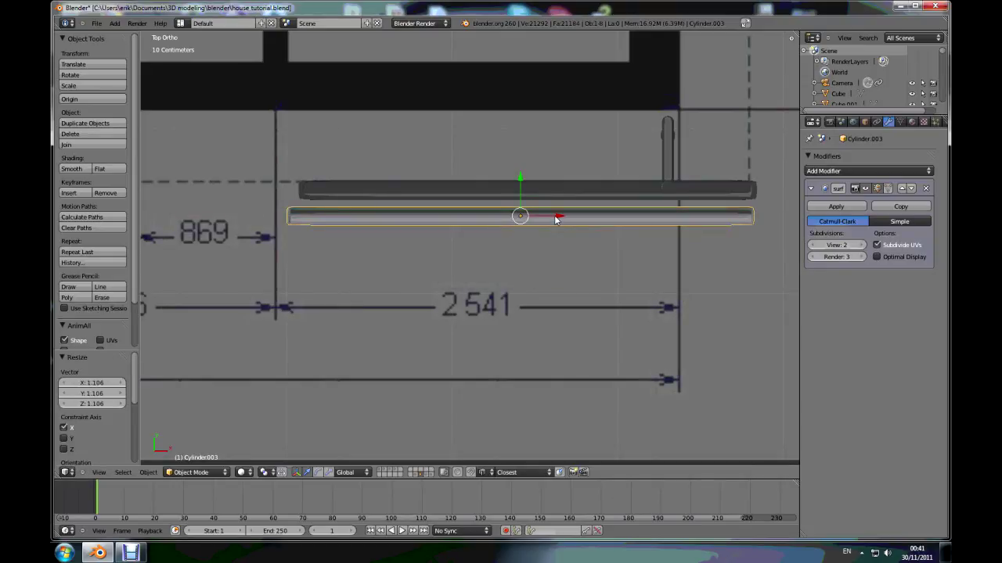
# Move the trough about 4.2 cm along X to align it with the short roof-edge piece
pyautogui.press('g')
pyautogui.press('x')
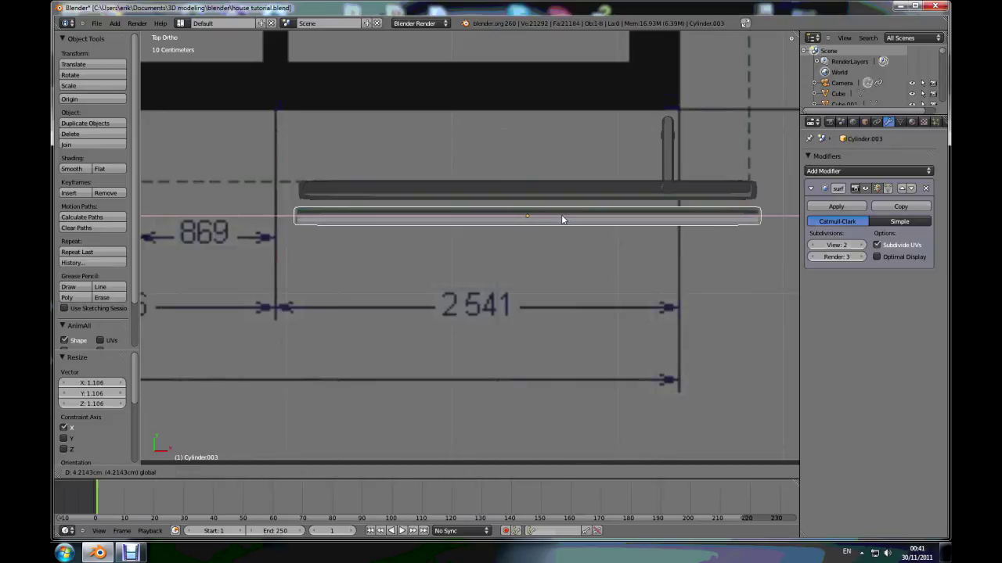
pyautogui.click(561, 215)
pyautogui.moveTo(528, 324); pyautogui.dragTo(489, 235, button='middle')
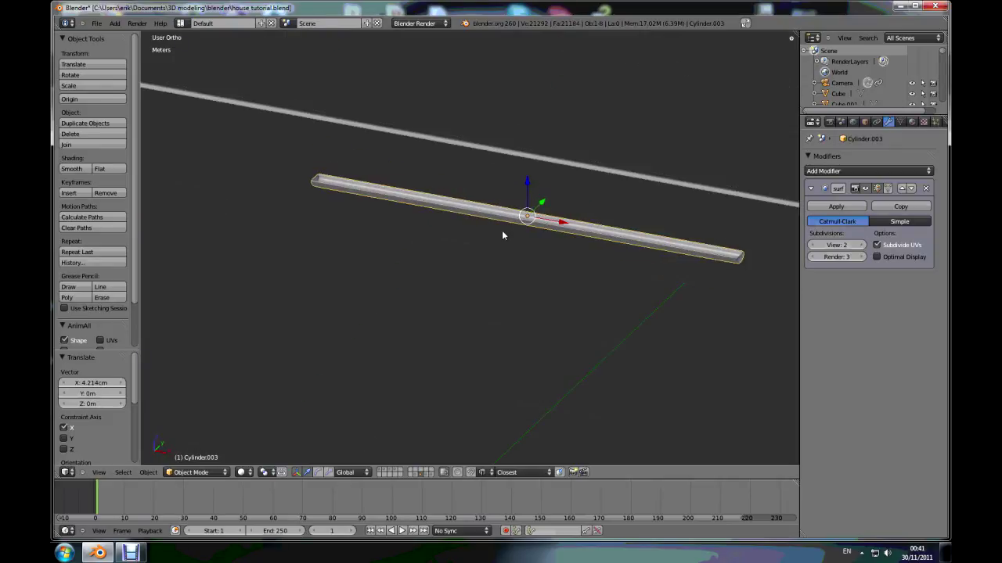
# Lower the trough about 4.195 m along Z toward the top of the nearest downpipe
pyautogui.scroll(-10, 501, 230)
pyautogui.scroll(4, 525, 224)
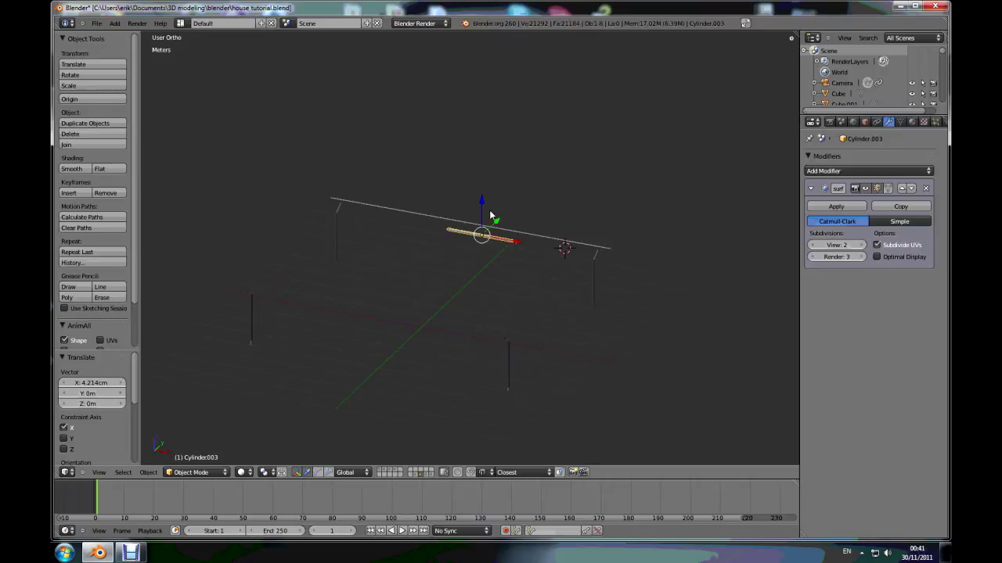
pyautogui.press('g')
pyautogui.press('z')
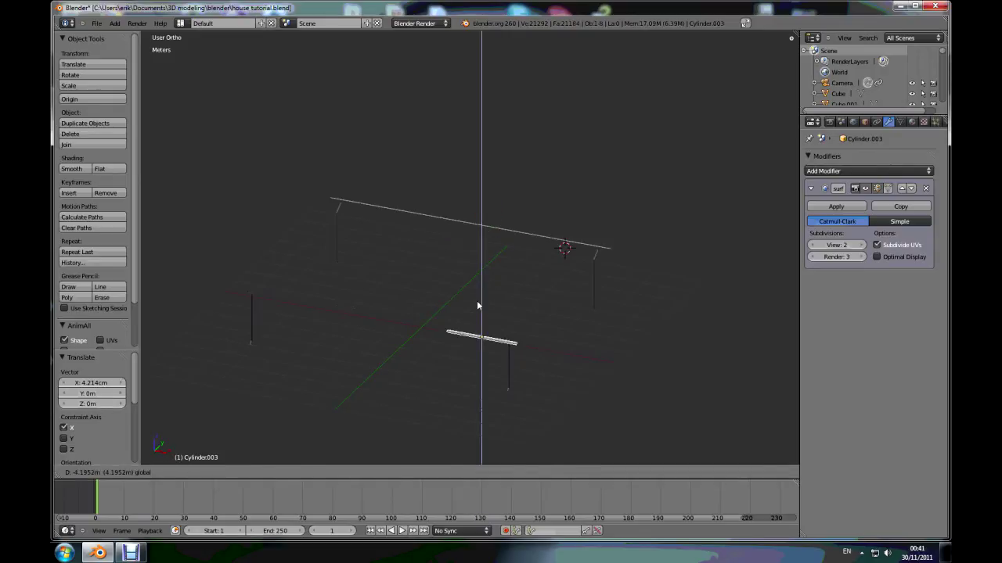
pyautogui.click(476, 300)
pyautogui.scroll(5, 490, 351)
pyautogui.scroll(7, 499, 306)
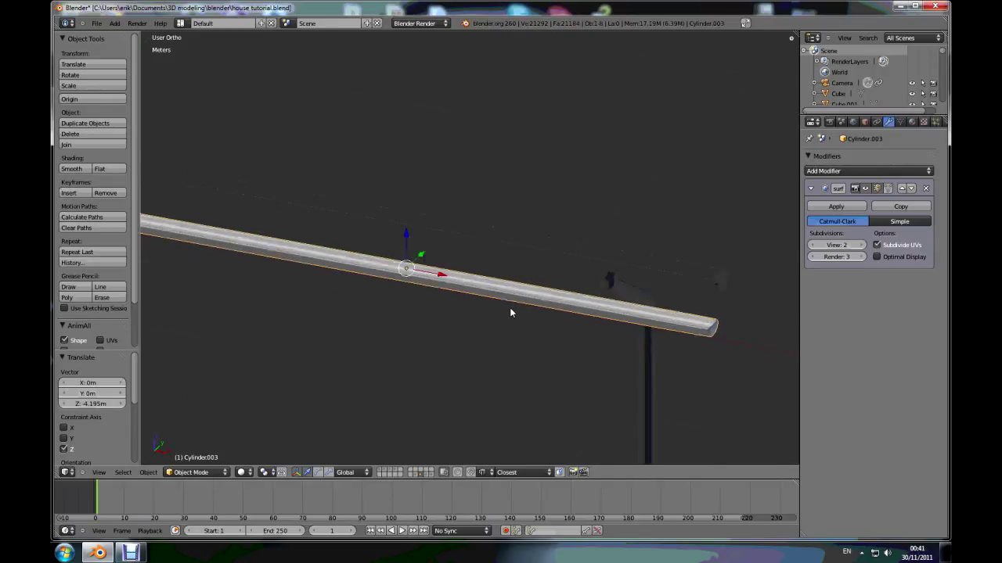
pyautogui.scroll(-2, 503, 296)
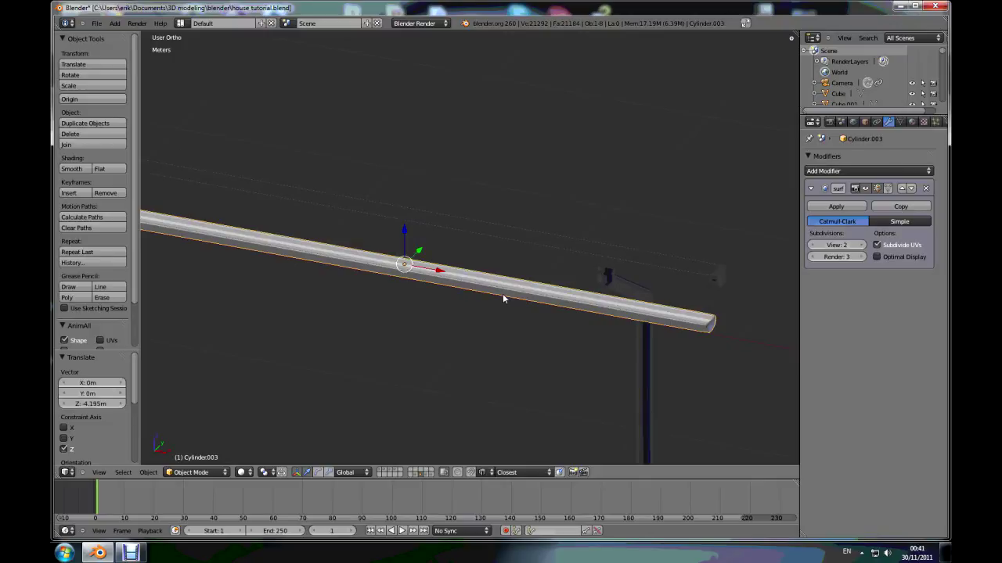
# Delete the trough and select the downpipe standing at the +X corner beneath it
pyautogui.press('x')
pyautogui.click(503, 297)
pyautogui.moveTo(617, 306); pyautogui.dragTo(637, 421, button='middle')
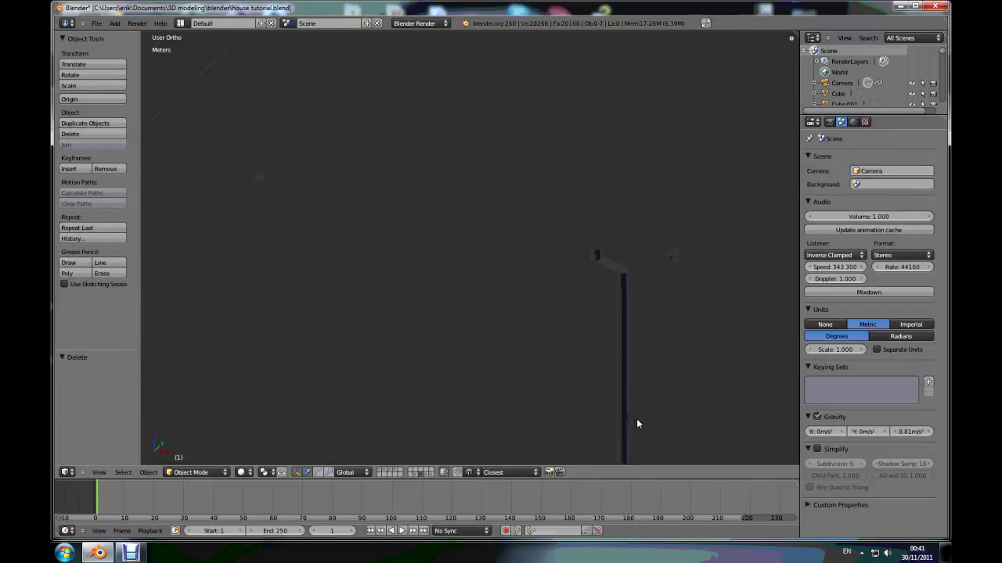
pyautogui.rightClick(618, 297)
pyautogui.moveTo(619, 297); pyautogui.dragTo(649, 316, button='middle')
pyautogui.scroll(-3, 660, 312)
pyautogui.scroll(3, 708, 321)
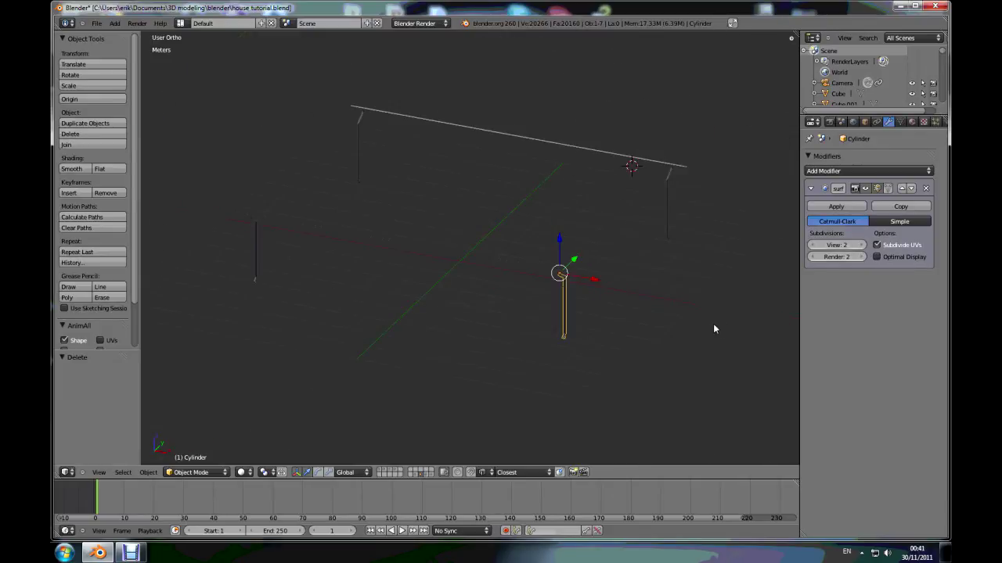
# In top view, add a cylinder with 12 vertices beside the floor plan and scale it to about 0.105
pyautogui.press('KP_7')
pyautogui.scroll(-5, 713, 328)
pyautogui.scroll(6, 706, 246)
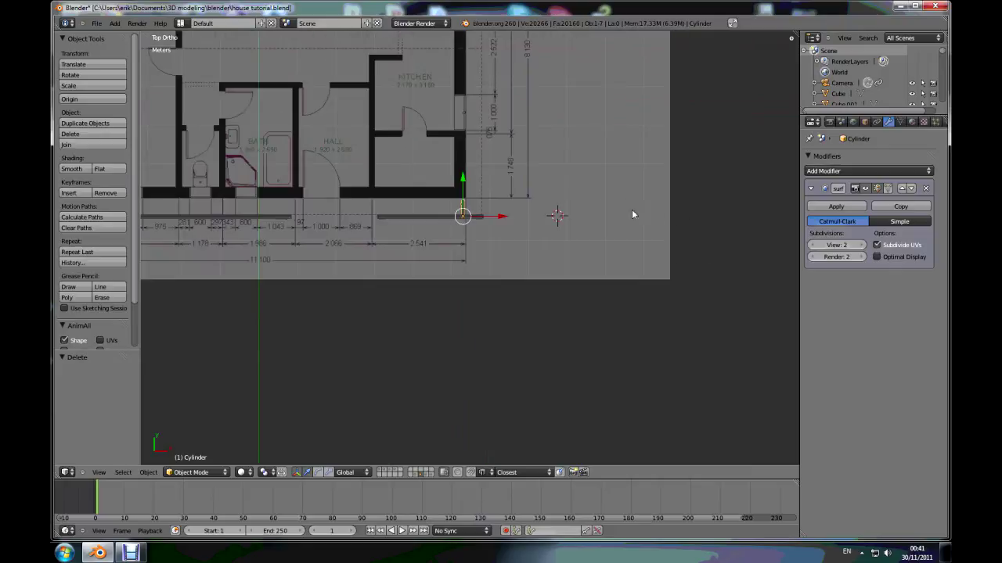
pyautogui.scroll(2, 562, 218)
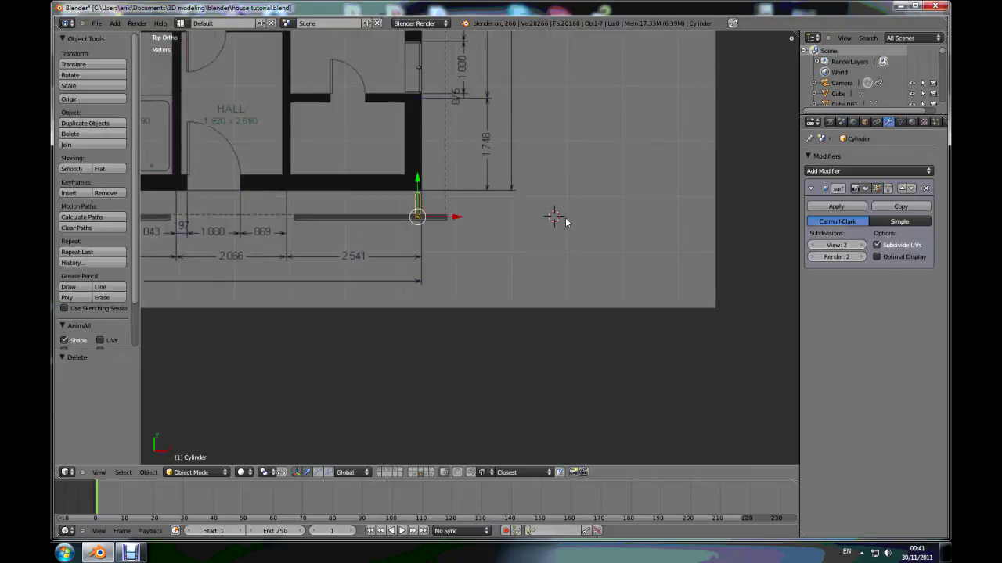
pyautogui.hotkey('shift', 'a')
pyautogui.moveTo(567, 220)
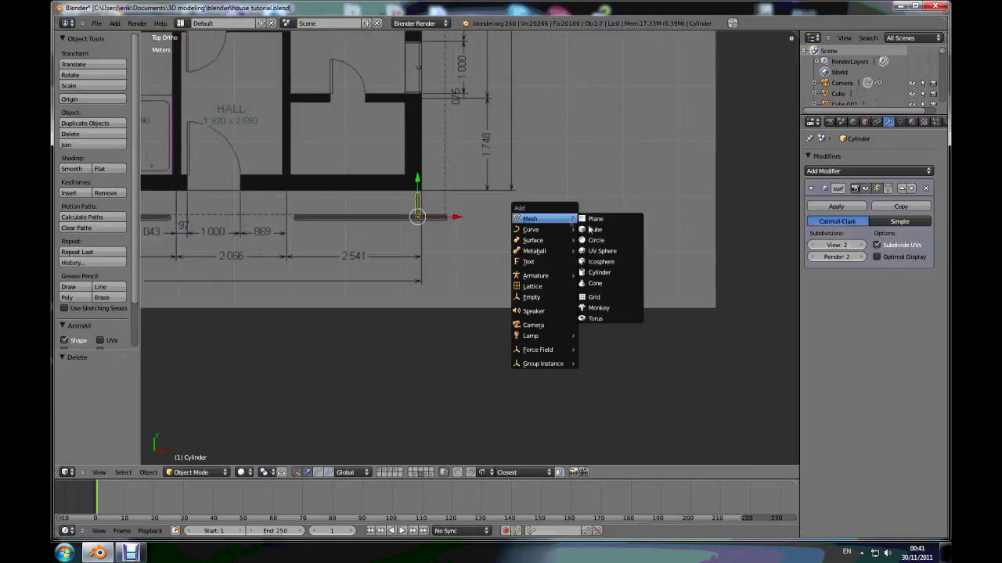
pyautogui.click(601, 272)
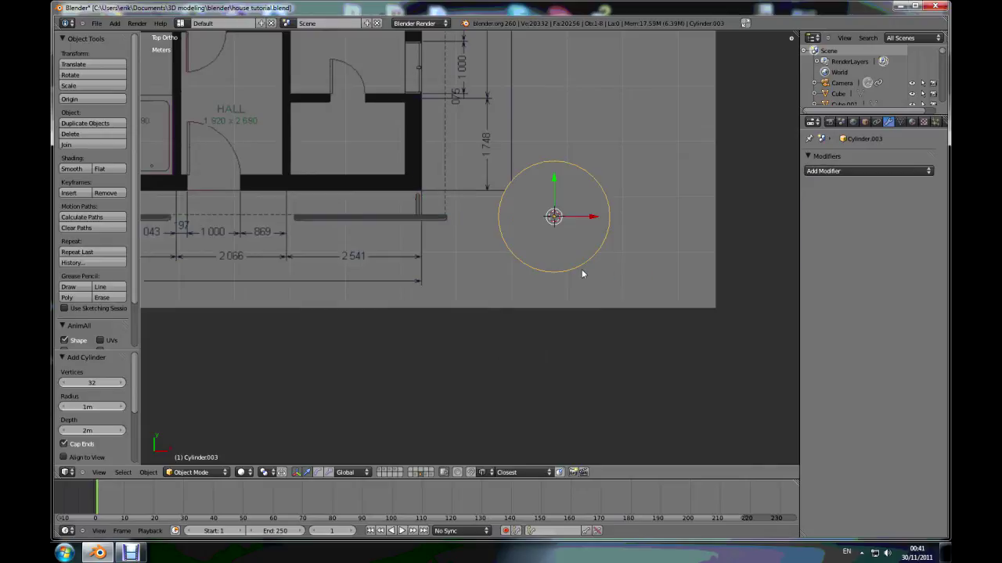
pyautogui.click(101, 383)
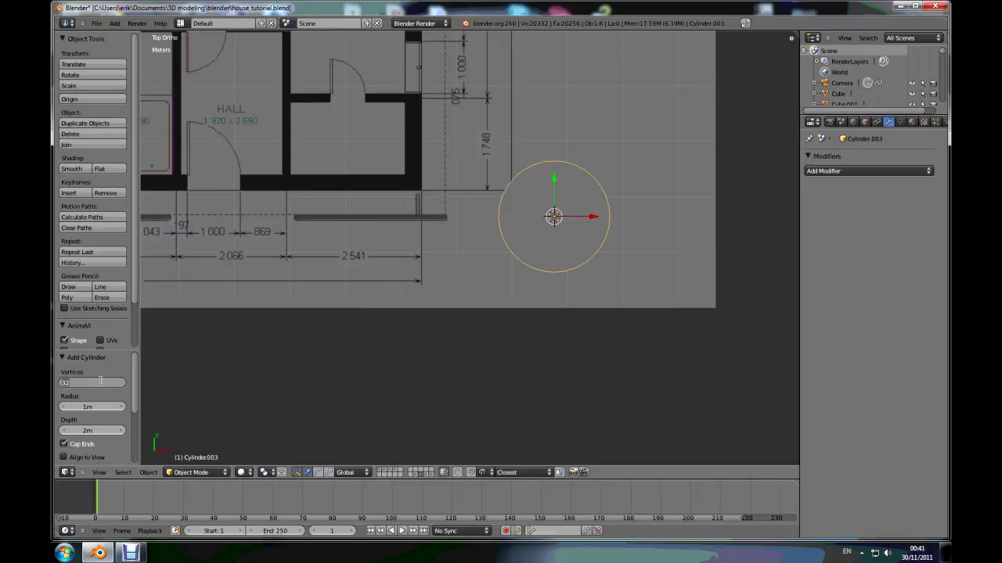
pyautogui.write('12')
pyautogui.press('Return')
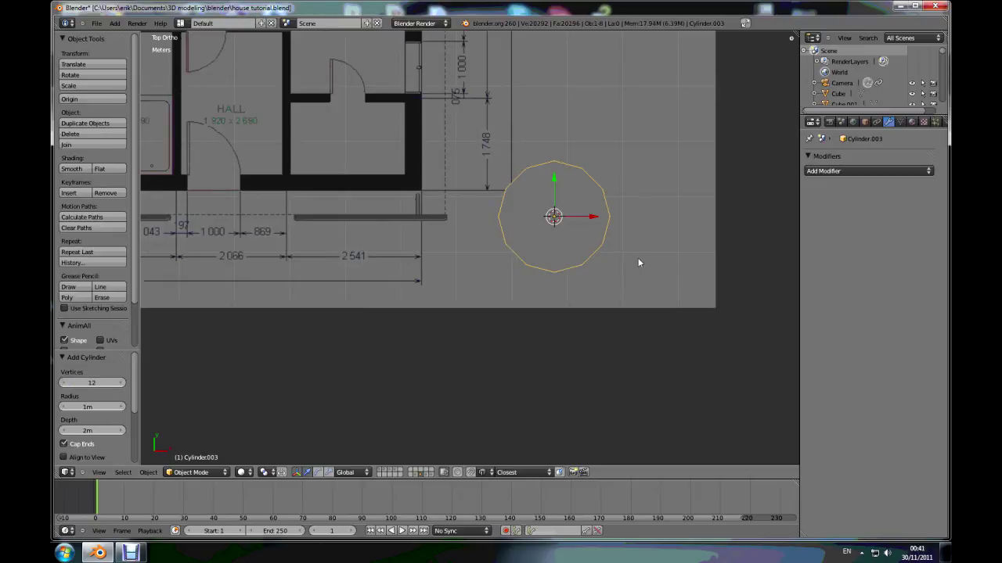
pyautogui.press('s')
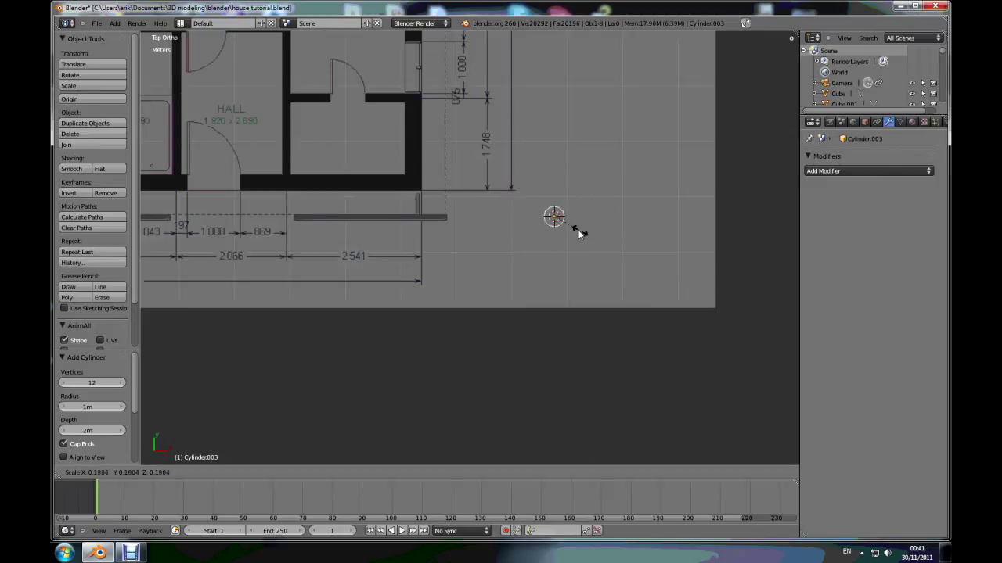
pyautogui.click(569, 225)
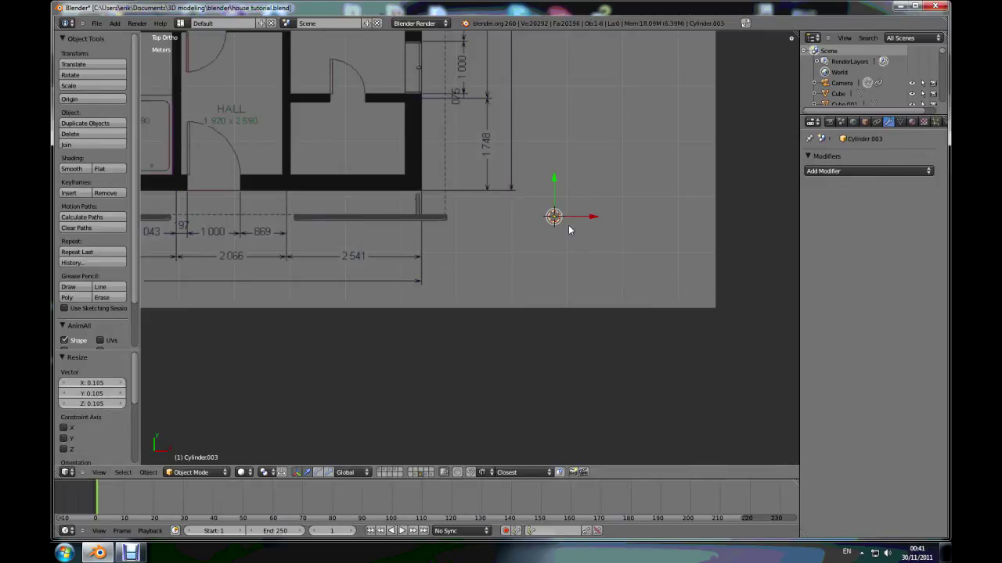
# In right view, lower the new cylinder about 4.094 m along Z to the upper end of the downpipe
pyautogui.press('KP_3')
pyautogui.scroll(-7, 569, 225)
pyautogui.scroll(3, 614, 372)
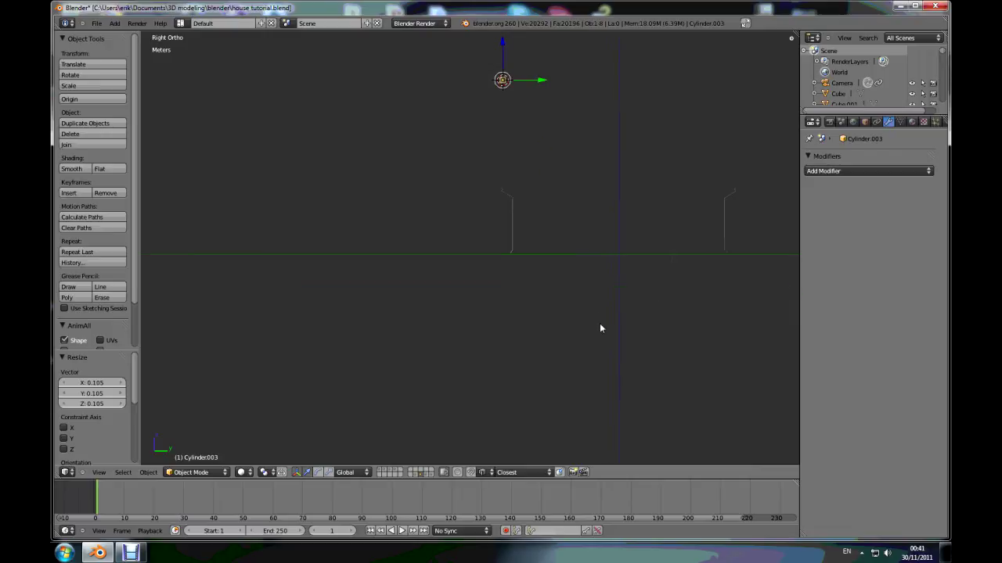
pyautogui.moveTo(502, 43); pyautogui.dragTo(503, 153)
pyautogui.scroll(5, 536, 191)
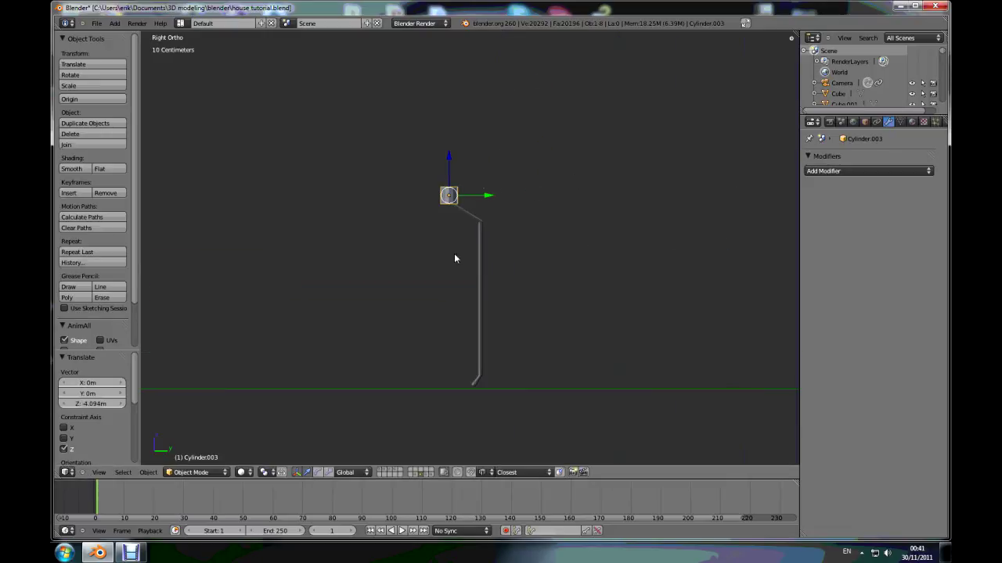
pyautogui.scroll(2, 481, 375)
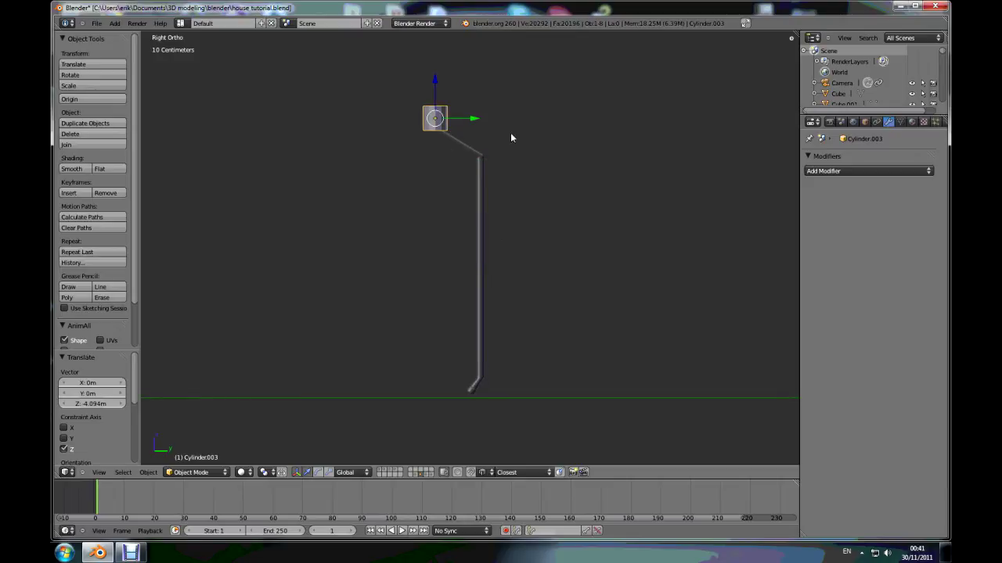
# Scale the cylinder by about 0.330 and nudge it slightly along -Y to centre it in the downpipe's neck
pyautogui.press('s')
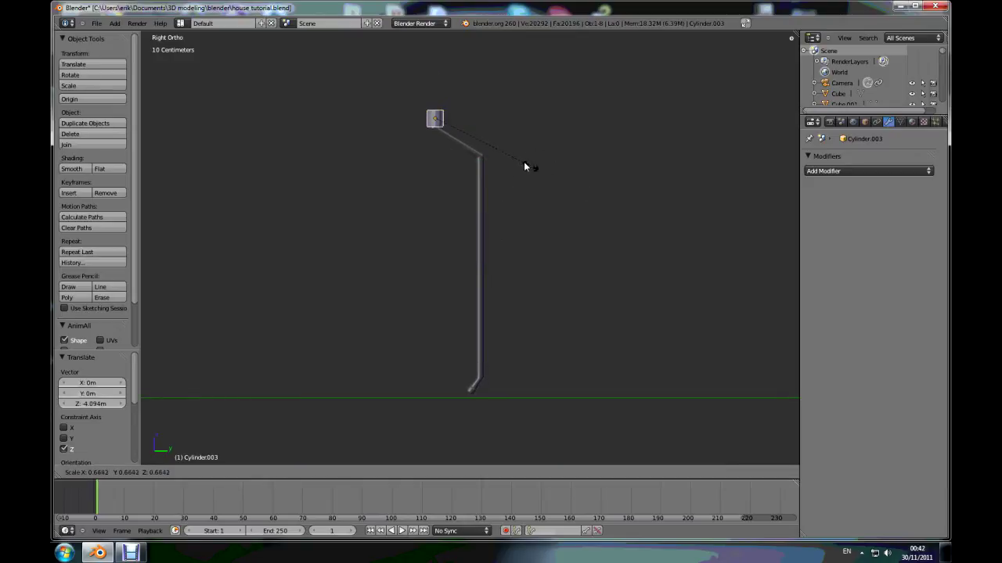
pyautogui.click(483, 142)
pyautogui.scroll(8, 433, 110)
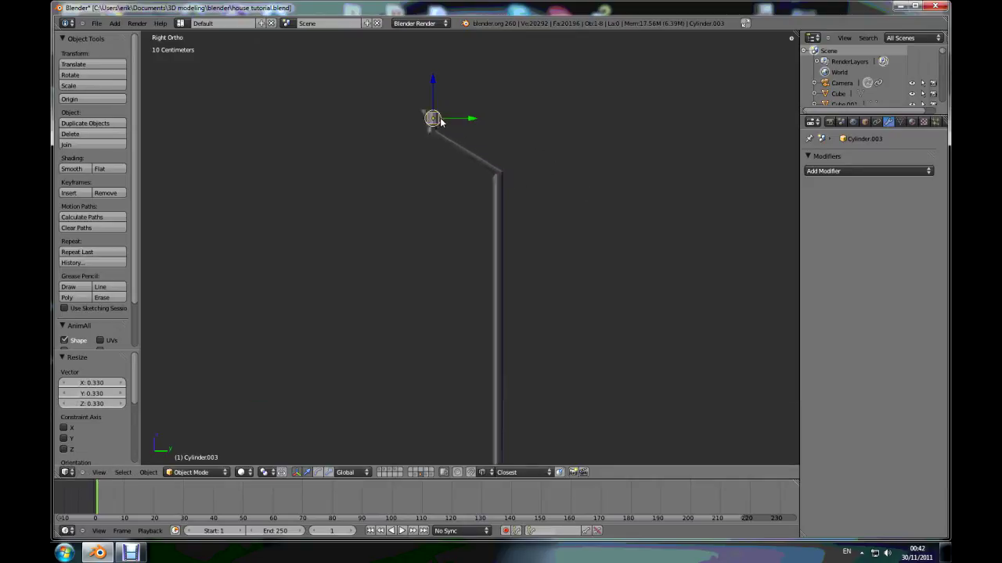
pyautogui.scroll(1, 442, 131)
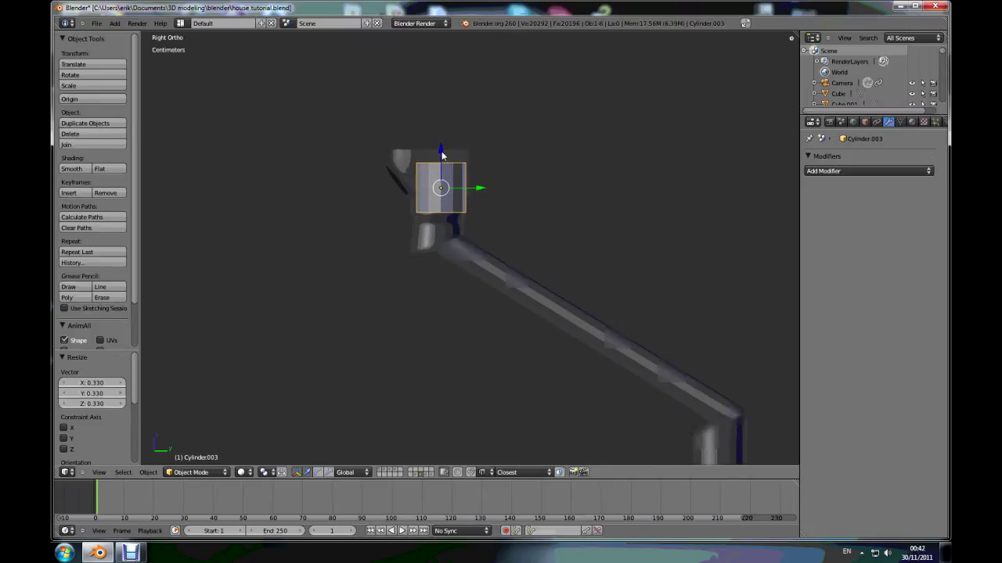
pyautogui.moveTo(480, 190); pyautogui.dragTo(477, 185)
# In Edit Mode, lower the cylinder's top ring about 4.975 cm along Z and extrude it up about 1.091 cm
pyautogui.press('Tab')
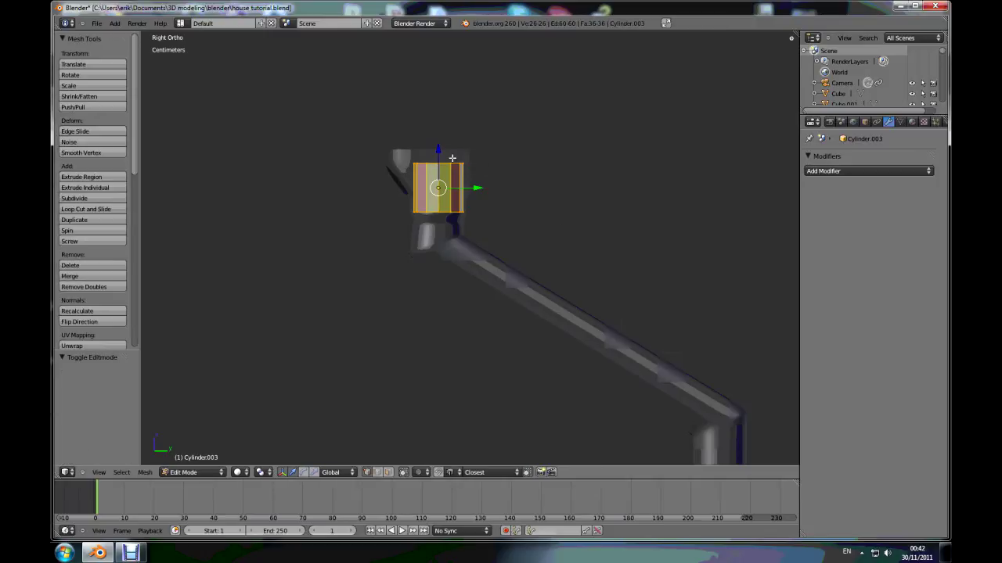
pyautogui.press('a')
pyautogui.press('z')
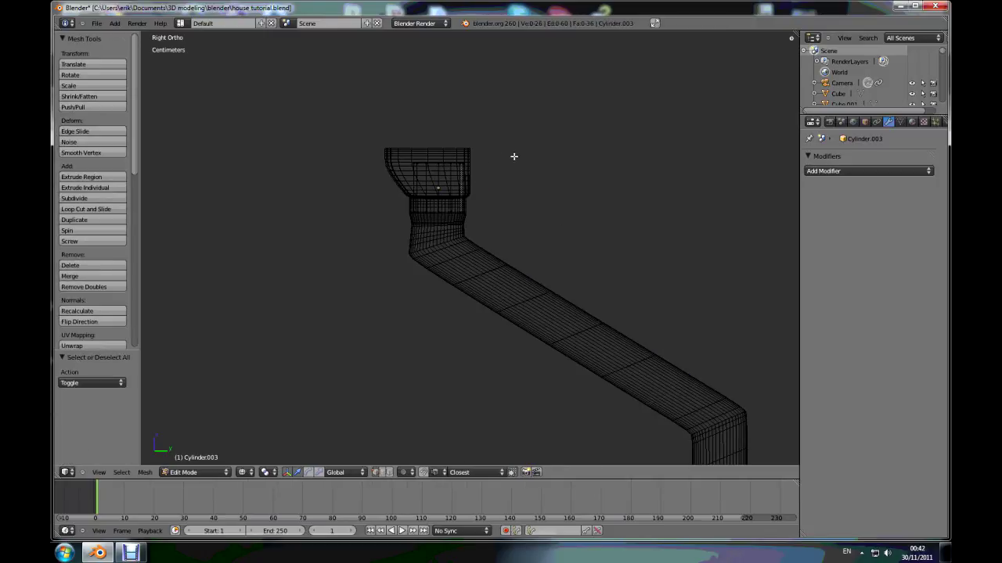
pyautogui.press('b')
pyautogui.moveTo(500, 149); pyautogui.dragTo(389, 184)
pyautogui.moveTo(443, 129); pyautogui.dragTo(437, 161)
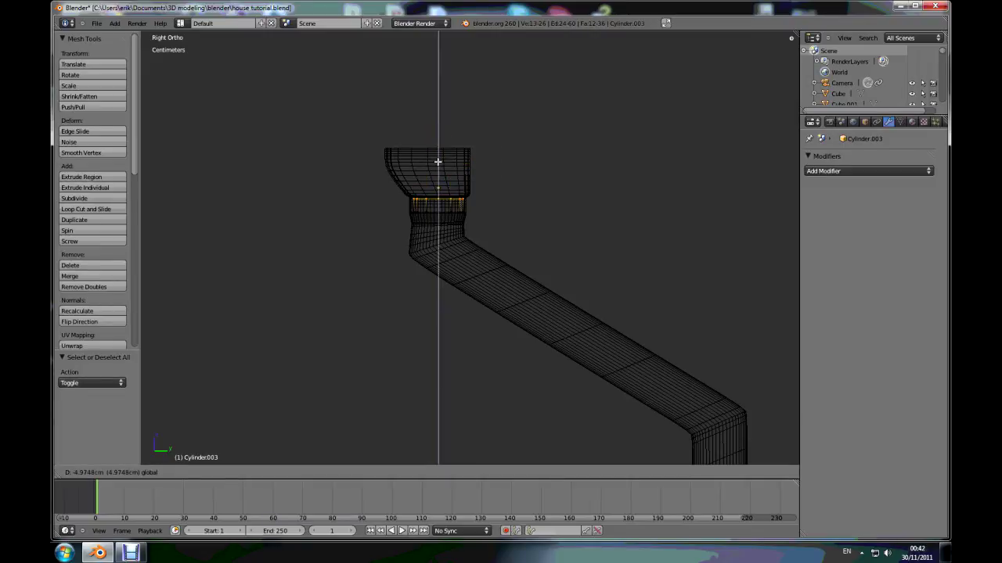
pyautogui.scroll(3, 489, 210)
pyautogui.press('z')
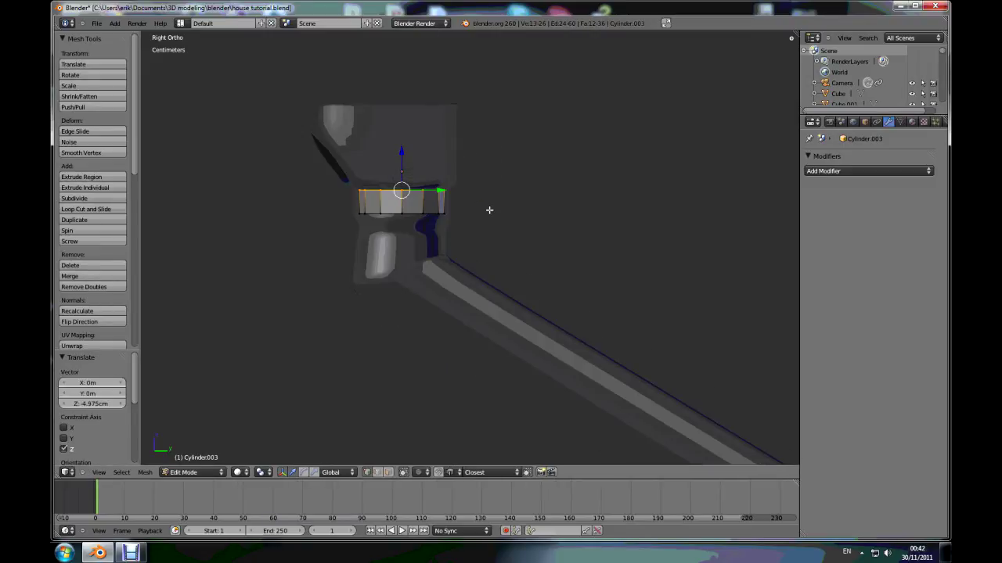
pyautogui.press('e')
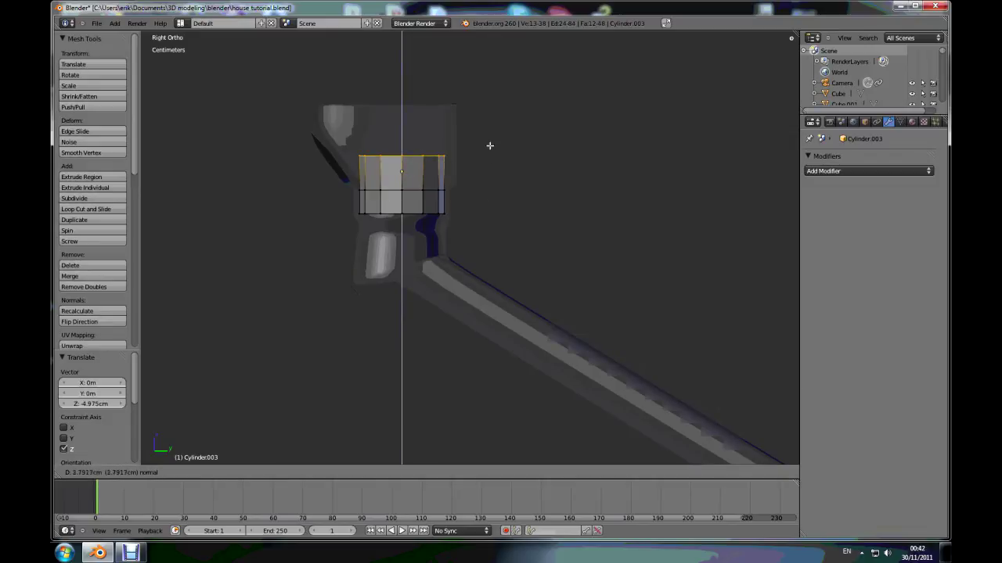
pyautogui.click(492, 202)
# Extrude the top ring in place scaled by about 1.279, and extrude it up about 5.758 cm to the funnel's rim
pyautogui.press('e')
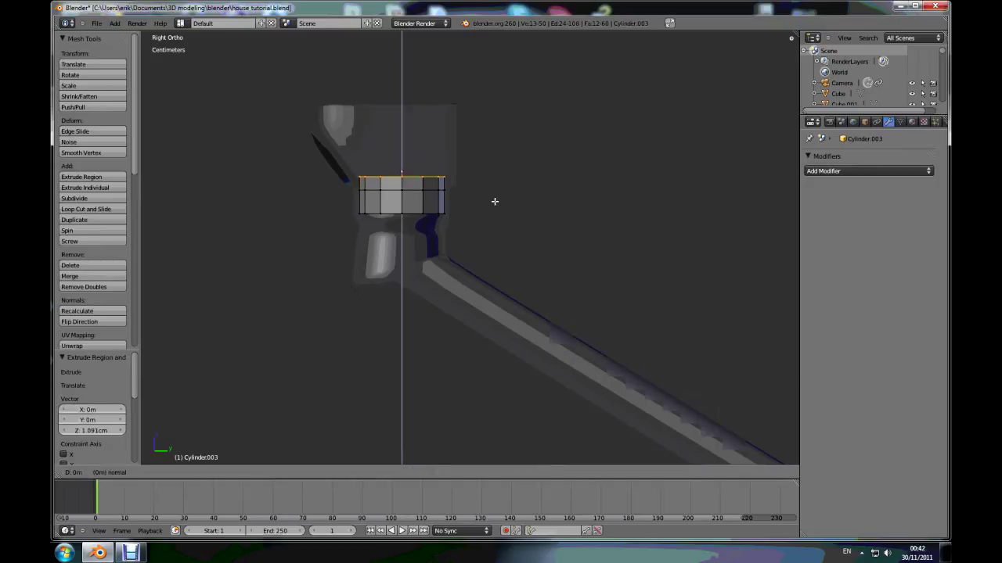
pyautogui.rightClick(494, 201)
pyautogui.press('s')
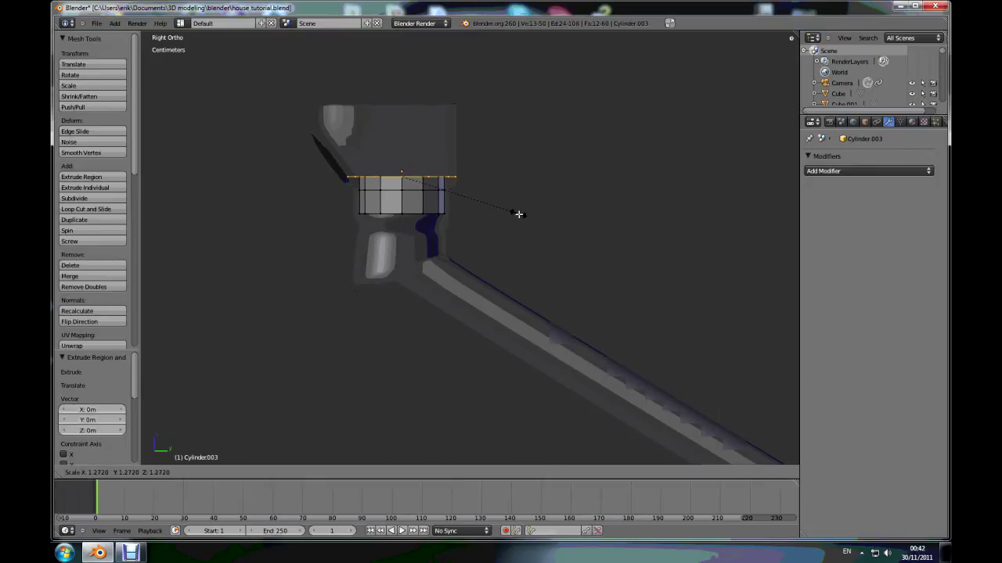
pyautogui.click(518, 214)
pyautogui.press('e')
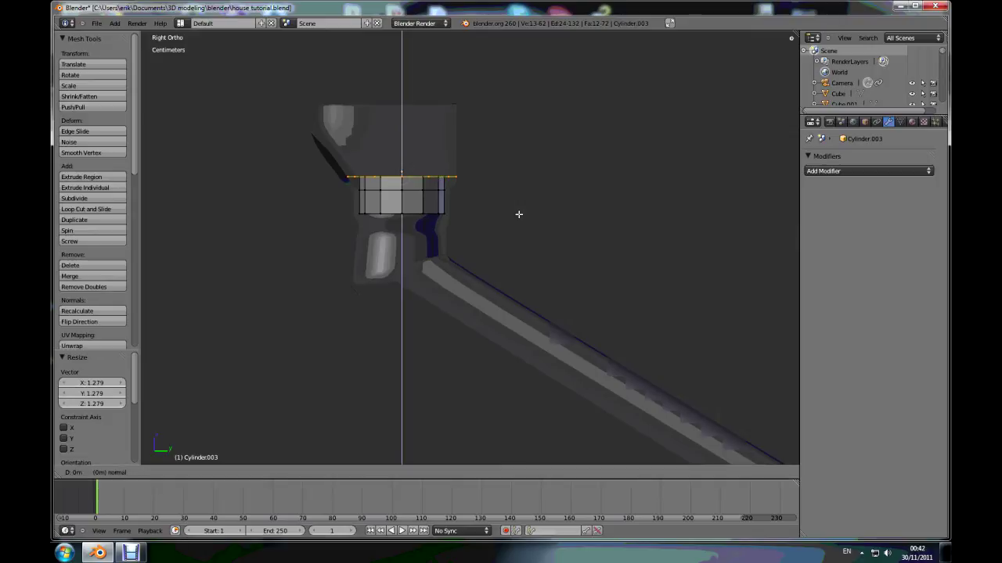
pyautogui.click(521, 145)
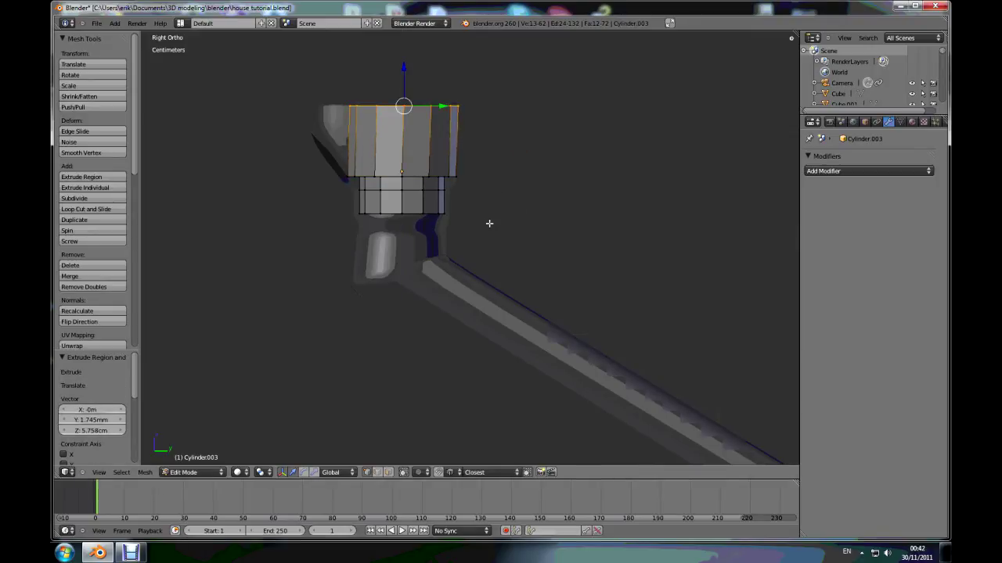
# Select only the cylinder's bottom ring of vertices and lower it about 1.352 cm along Z
pyautogui.press('z')
pyautogui.press('a')
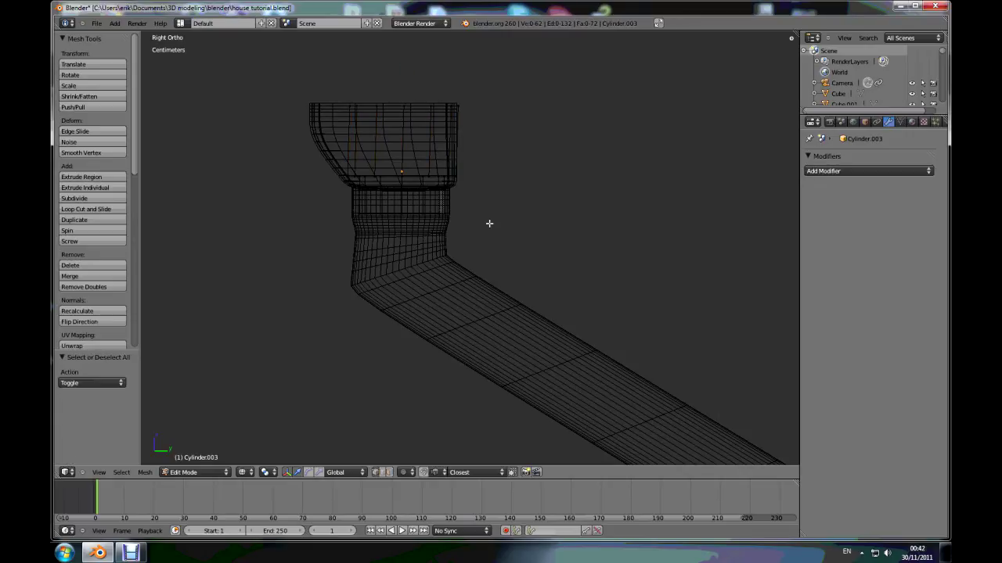
pyautogui.press('b')
pyautogui.moveTo(490, 203); pyautogui.dragTo(328, 248)
pyautogui.press('z')
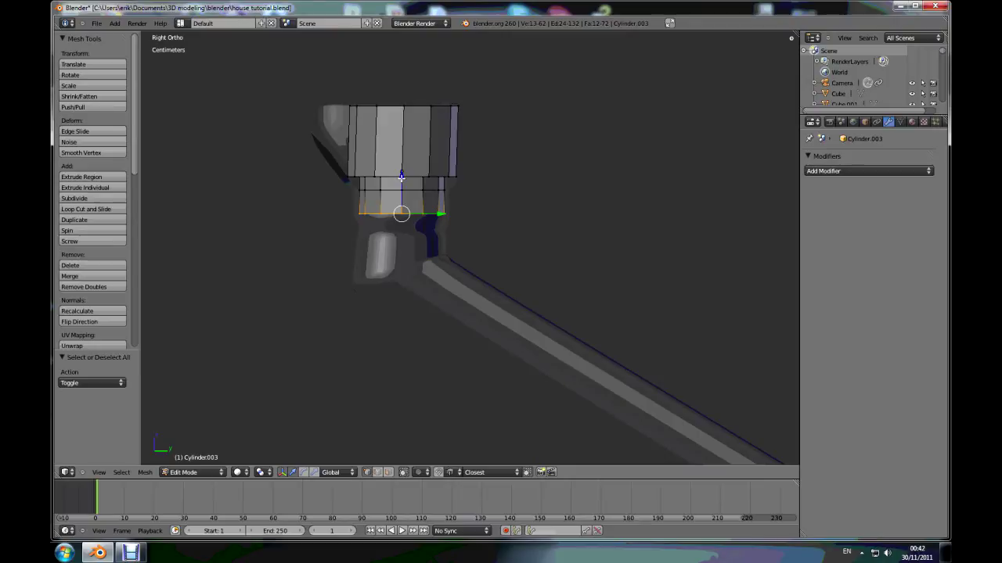
pyautogui.moveTo(402, 175); pyautogui.dragTo(400, 188)
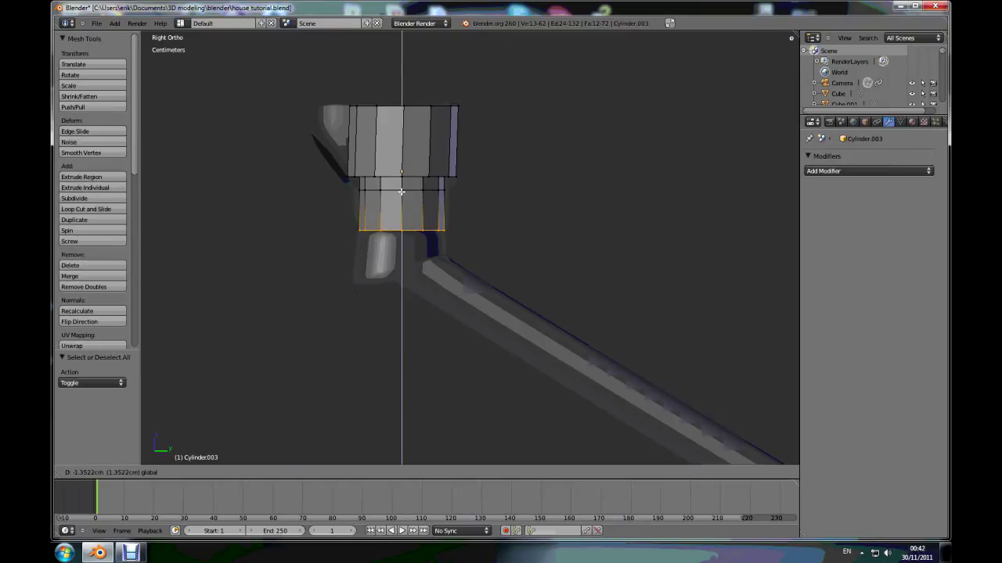
pyautogui.click(401, 192)
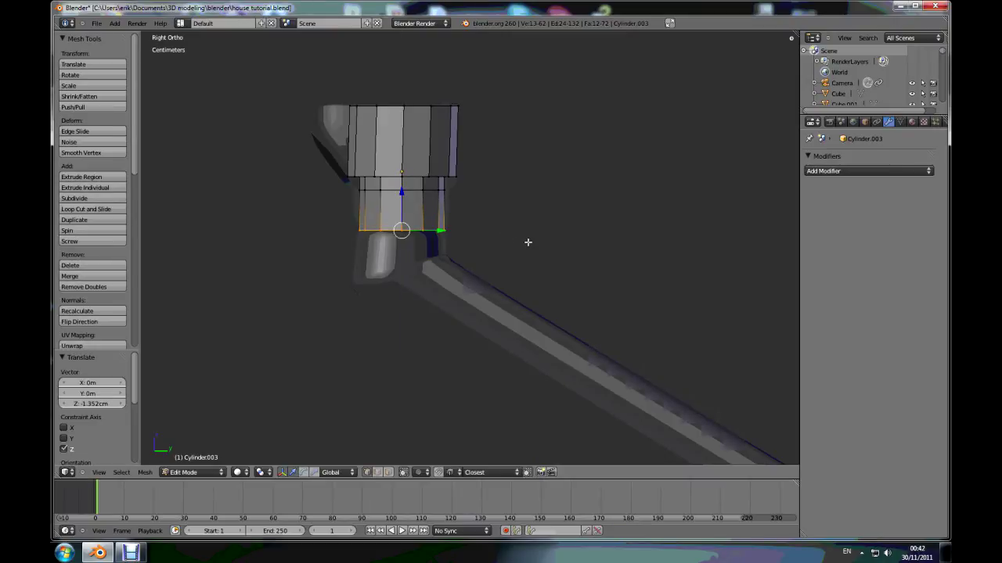
# Extrude the cylinder's bottom ring in place scaled by about 0.903, and extrude it down about 2.007 cm along Z
pyautogui.press('e')
pyautogui.rightClick(528, 241)
pyautogui.press('s')
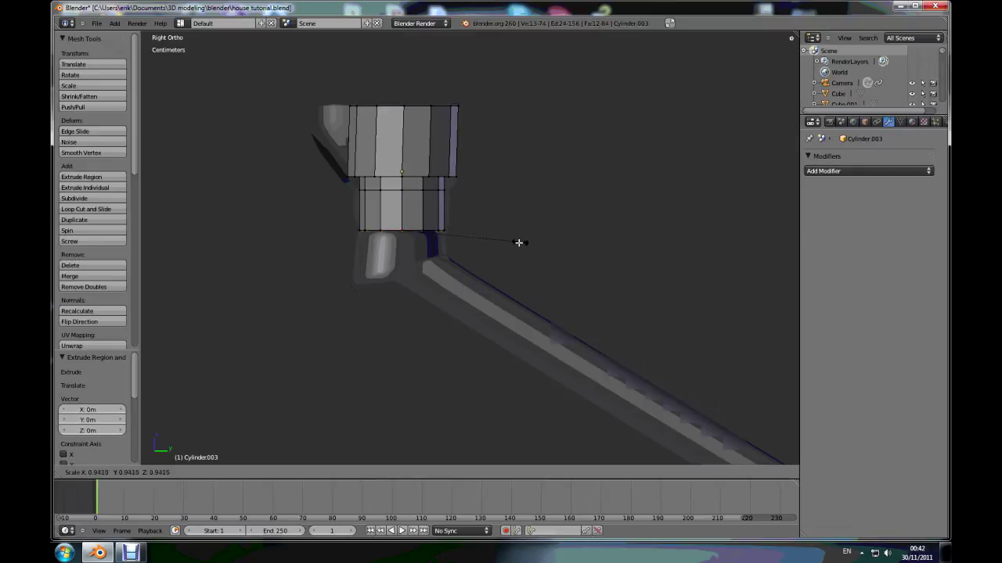
pyautogui.click(537, 239)
pyautogui.press('e')
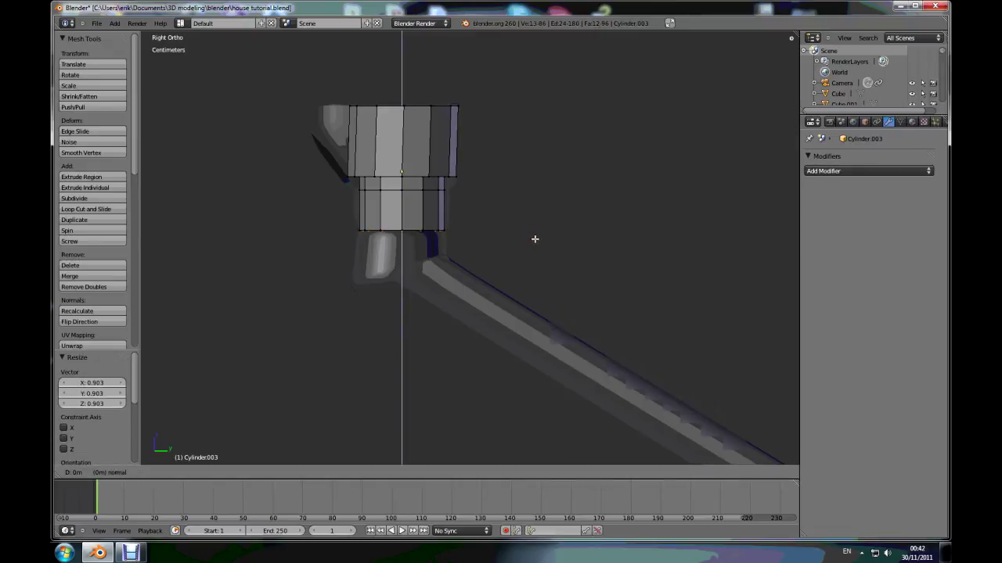
pyautogui.middleClick(535, 239)
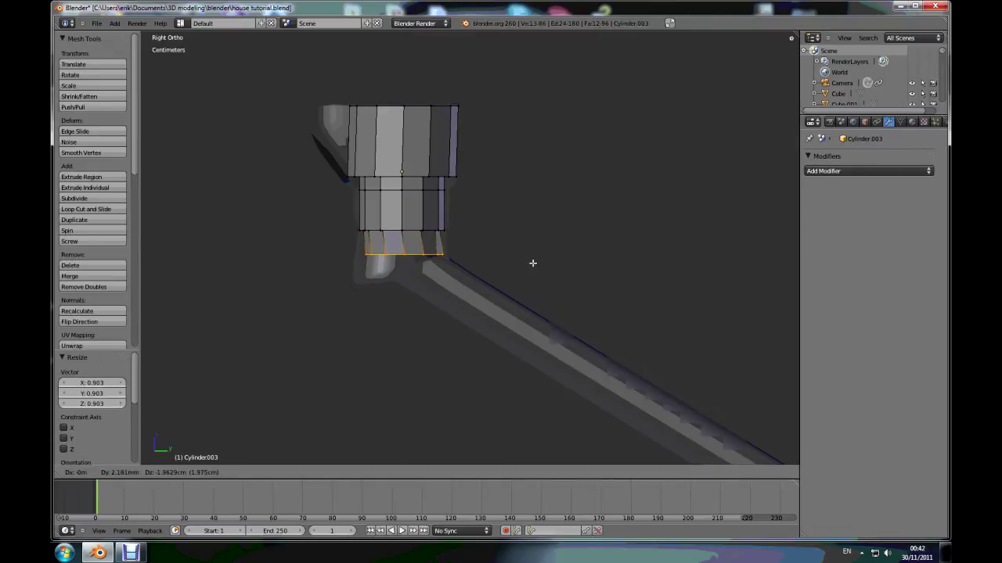
pyautogui.press('z')
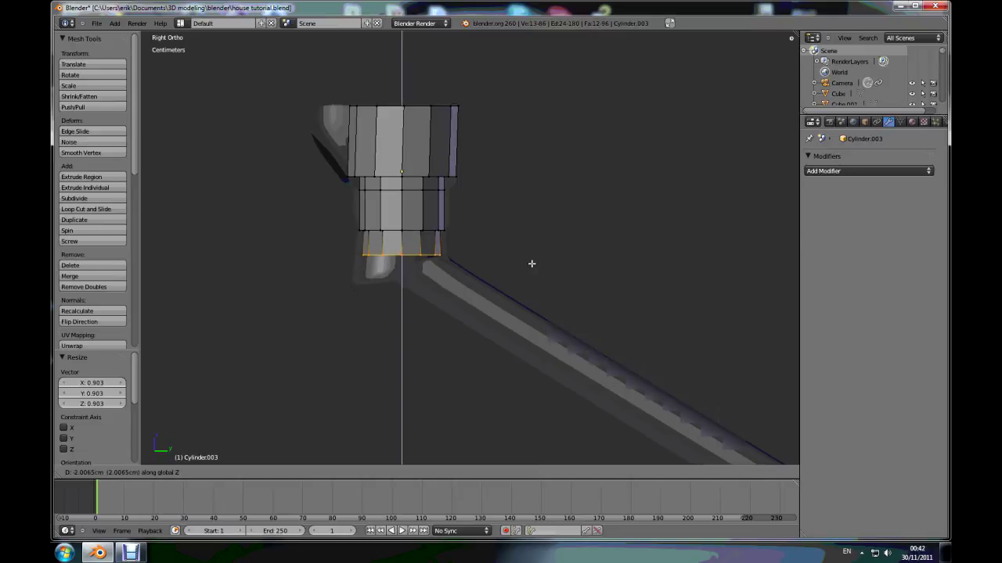
pyautogui.click(532, 264)
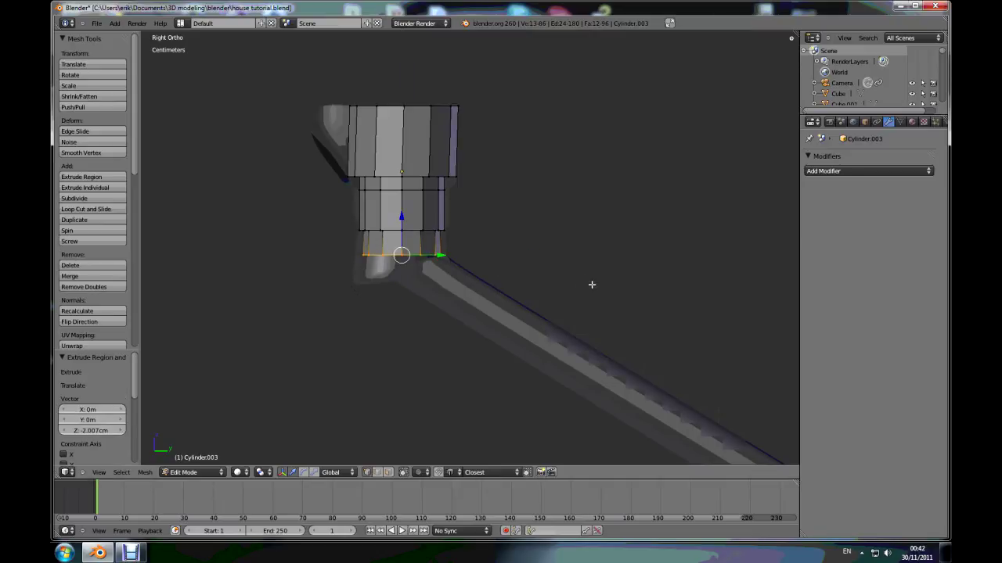
# Rotate the bottom ring about -21.4° to match the pipe's bend and lower it about 1.134 cm along Z
pyautogui.press('r')
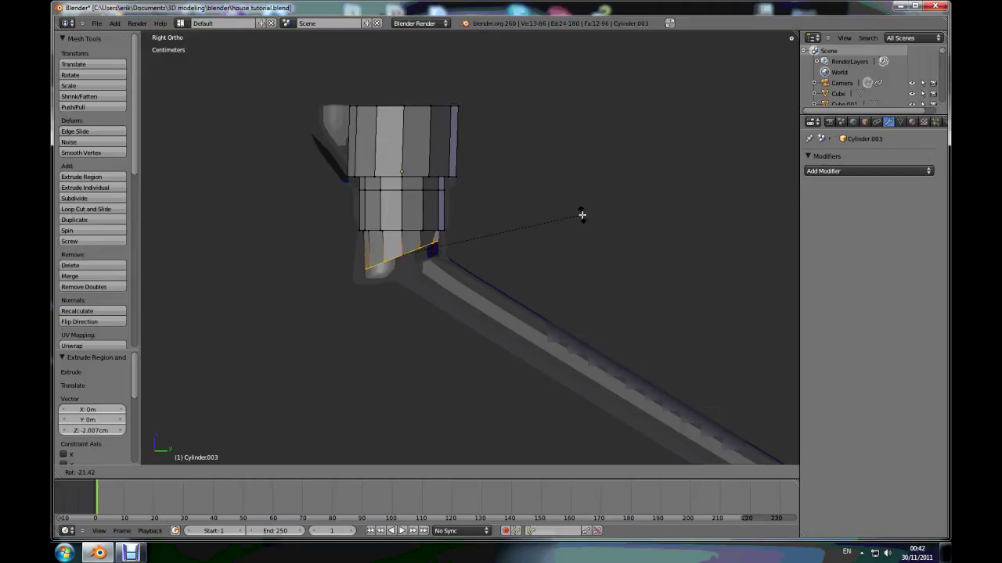
pyautogui.click(583, 214)
pyautogui.press('g')
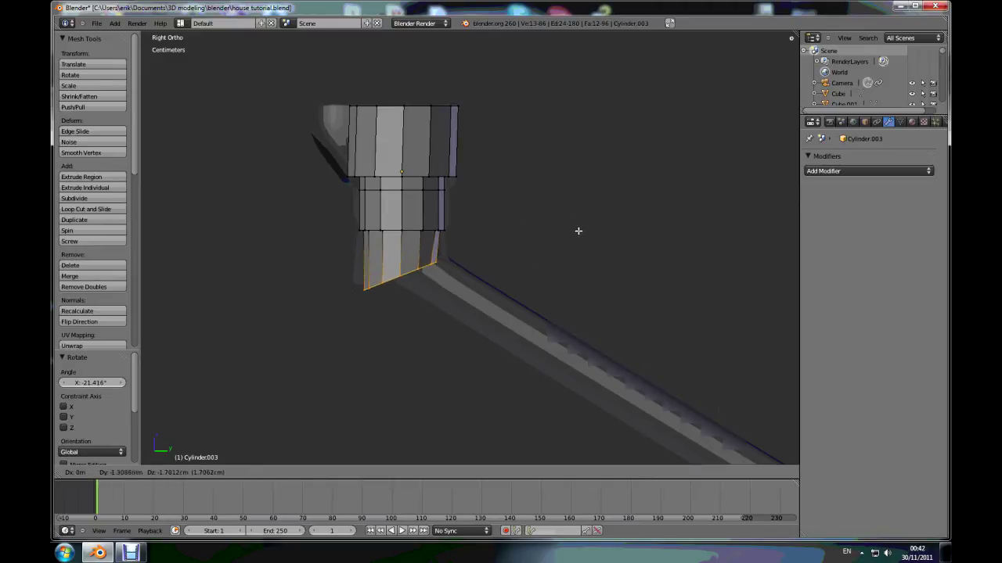
pyautogui.click(581, 227)
# Extrude the tilted ring along the sloping section of the reference downpipe to its upper elbow
pyautogui.scroll(-6, 582, 227)
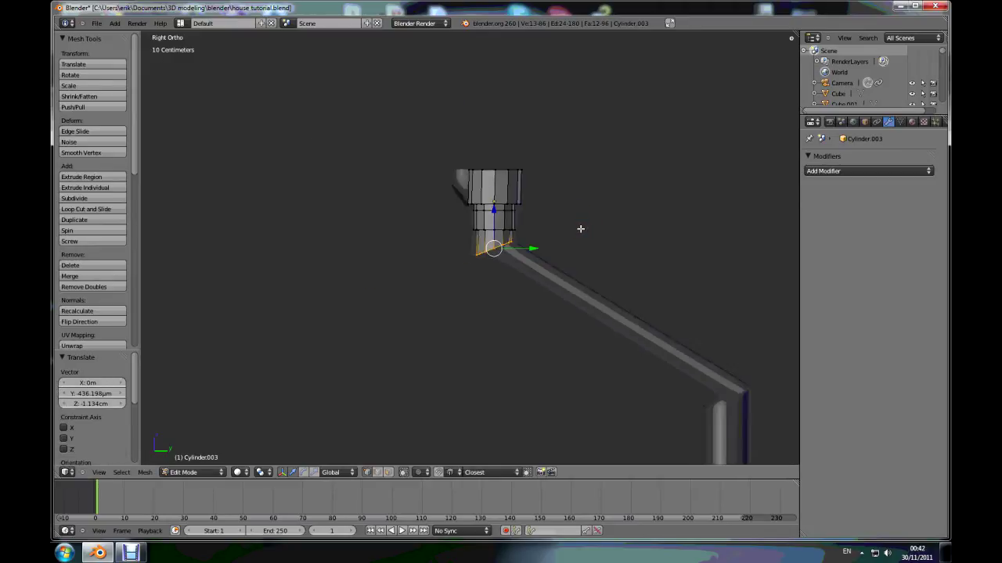
pyautogui.scroll(3, 693, 409)
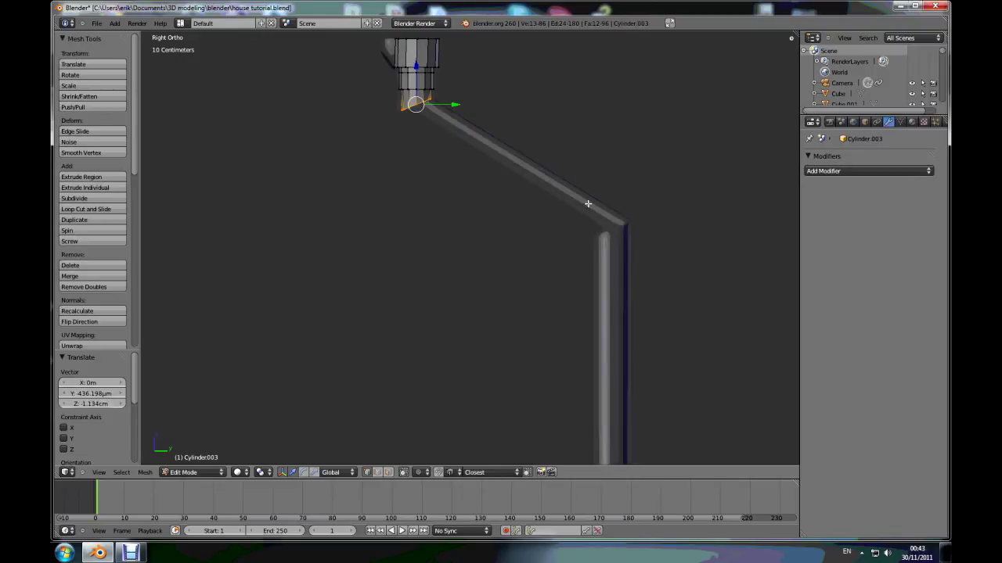
pyautogui.keyDown('shift'); pyautogui.moveTo(629, 177); pyautogui.dragTo(459, 229, button='middle'); pyautogui.keyUp('shift')
pyautogui.scroll(2, 306, 153)
pyautogui.scroll(-3, 401, 206)
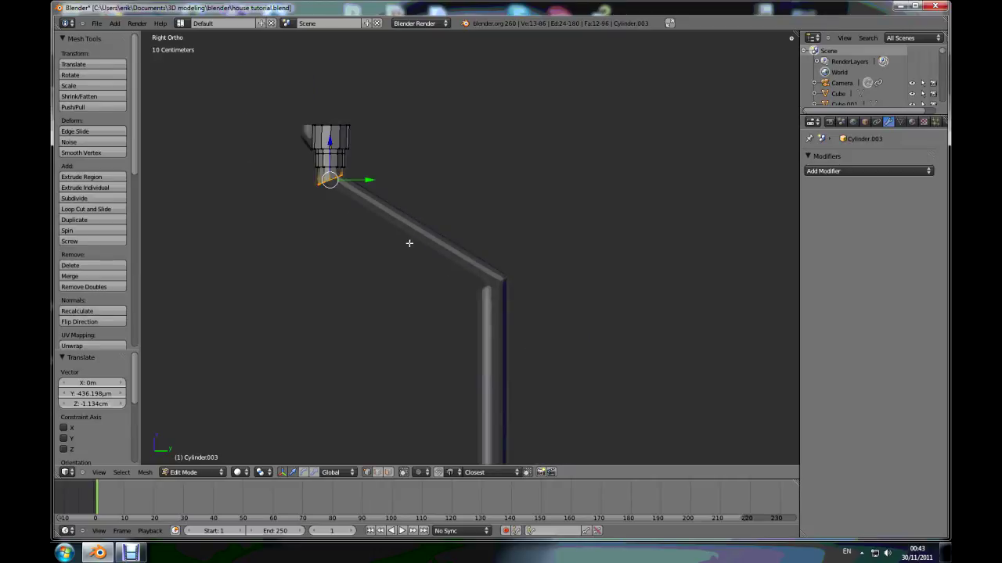
pyautogui.keyDown('ctrl'); pyautogui.click(496, 286); pyautogui.keyUp('ctrl')
# Extrude the ring down the vertical section to the lower bend, and on to the start of the outlet collar
pyautogui.scroll(-8, 496, 286)
pyautogui.scroll(4, 505, 417)
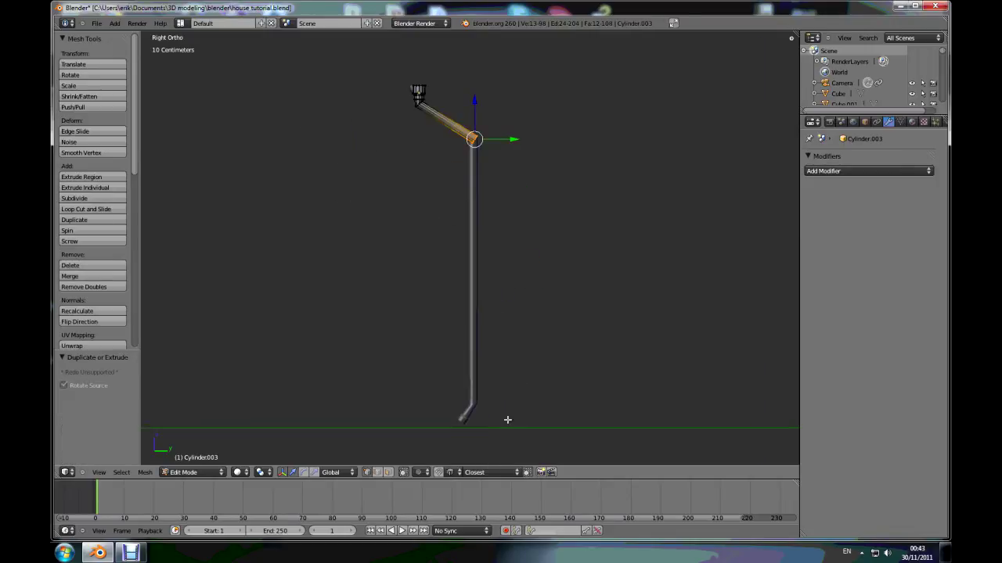
pyautogui.keyDown('ctrl'); pyautogui.click(471, 404); pyautogui.keyUp('ctrl')
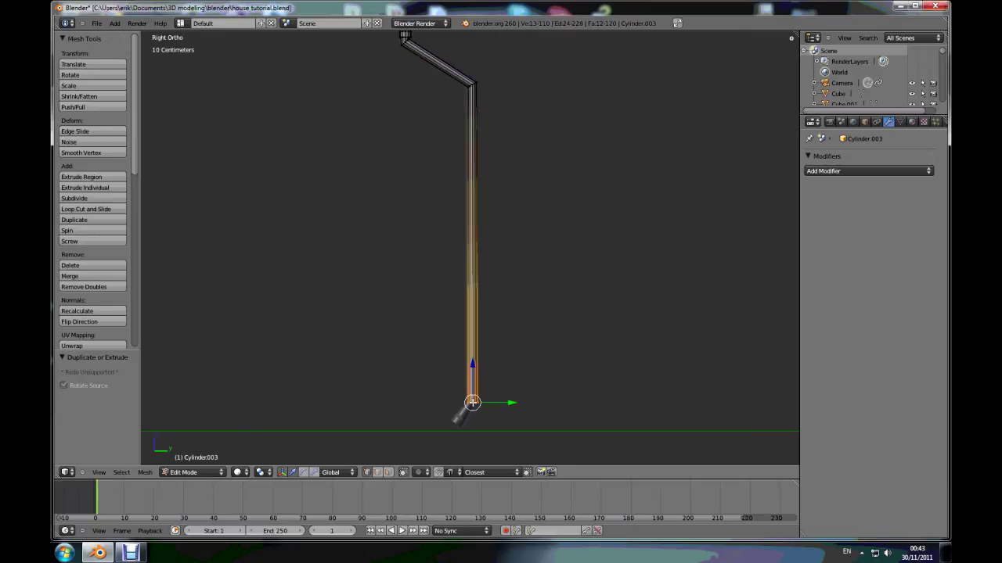
pyautogui.scroll(8, 466, 423)
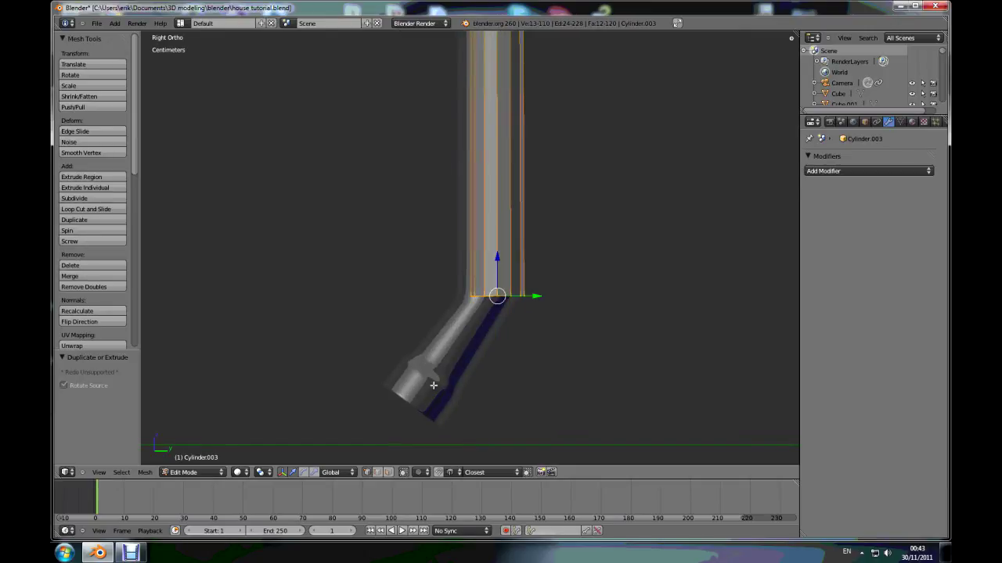
pyautogui.keyDown('ctrl'); pyautogui.click(434, 368); pyautogui.keyUp('ctrl')
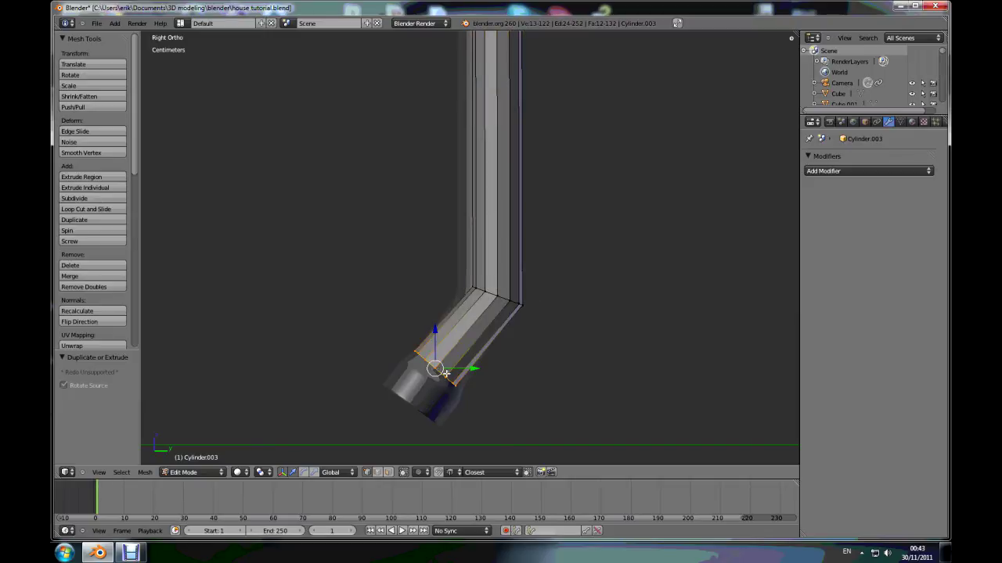
# Extrude the end ring scaled by about 1.246, and extrude the outlet collar about -2.793 cm in Y and -3.251 cm in Z
pyautogui.scroll(2, 455, 384)
pyautogui.press('e')
pyautogui.click(539, 389)
pyautogui.press('s')
pyautogui.click(564, 405)
pyautogui.press('e')
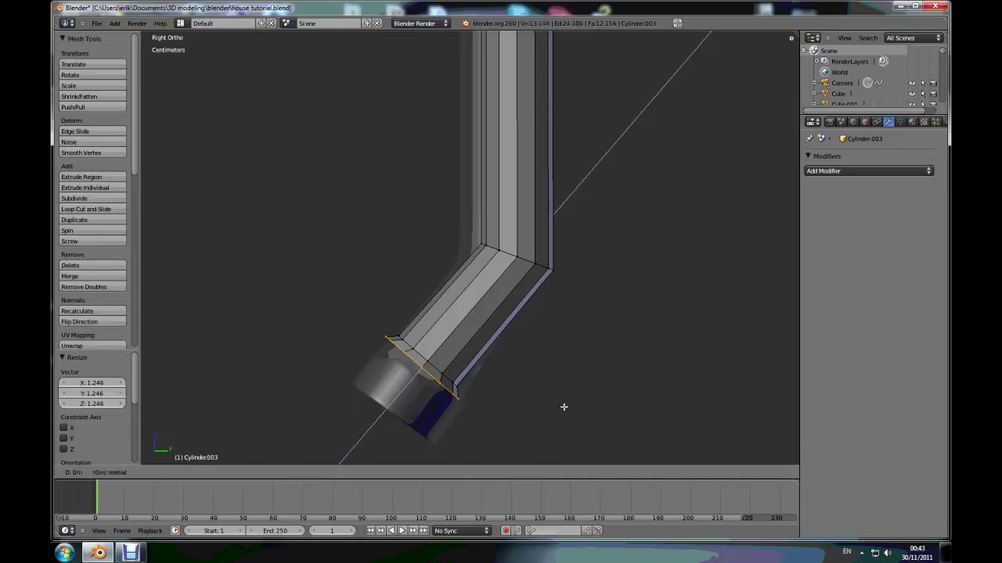
pyautogui.click(532, 447)
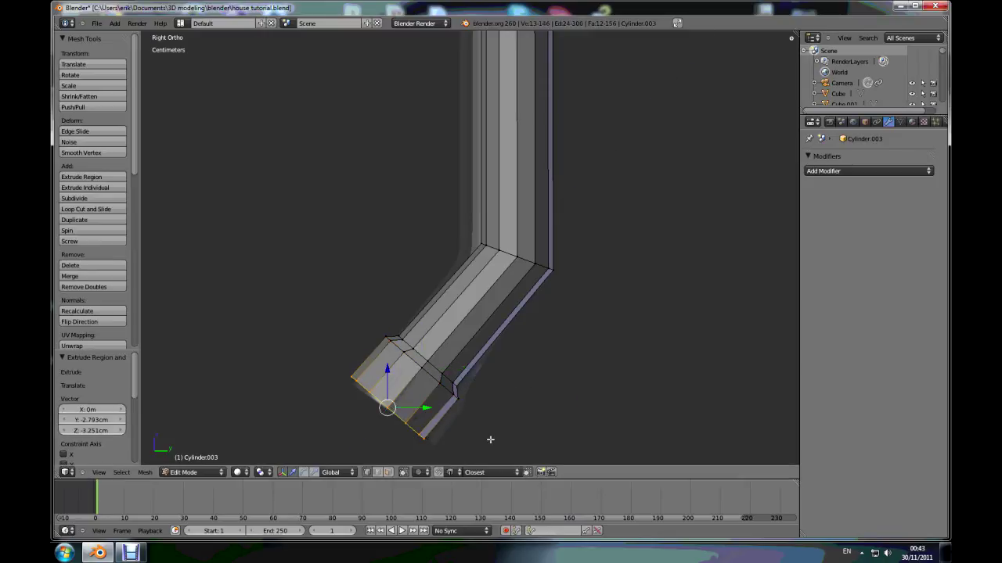
# Extrude the outlet's end ring in place scaled by about 0.888, extrude it inward about 3.33 cm, and return to Object Mode
pyautogui.press('z')
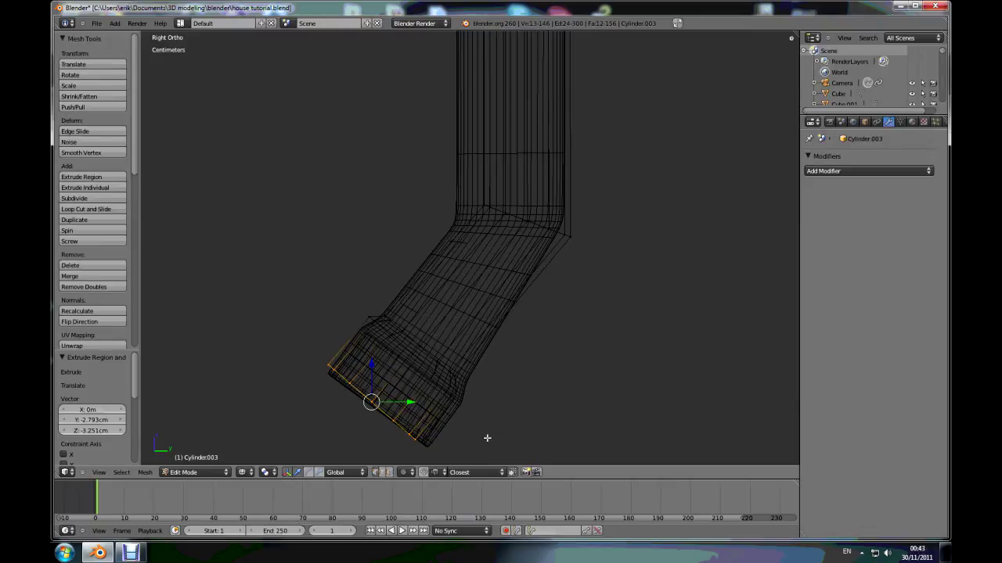
pyautogui.press('e')
pyautogui.rightClick(488, 438)
pyautogui.press('s')
pyautogui.click(478, 423)
pyautogui.press('e')
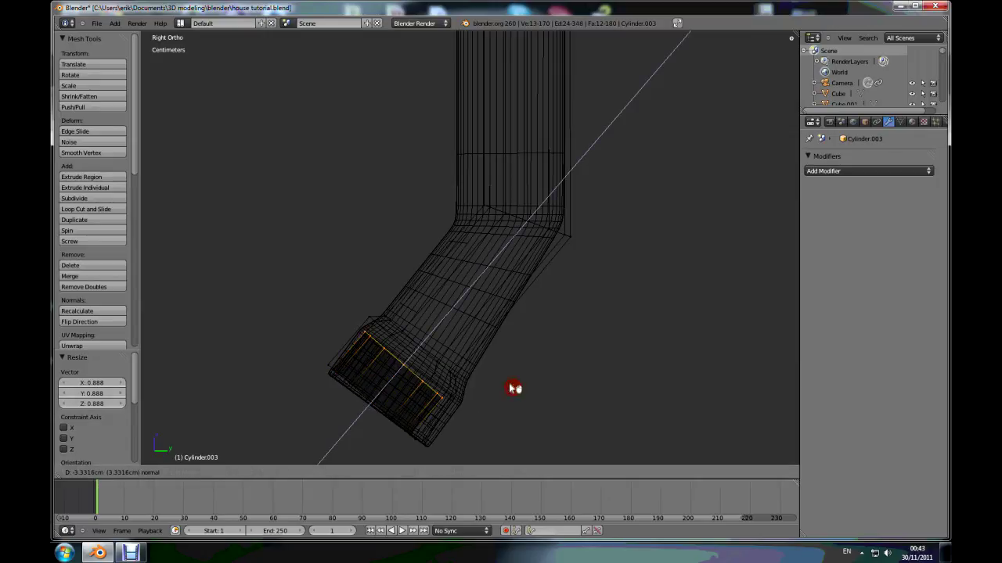
pyautogui.click(512, 388)
pyautogui.press('z')
pyautogui.scroll(-4, 513, 389)
pyautogui.moveTo(504, 374)
pyautogui.mouseDown(button='middle')
pyautogui.moveTo(550, 383)
pyautogui.moveTo(587, 172)
pyautogui.mouseUp(button='middle')
pyautogui.press('Tab')
# Try smooth shading on the new downpipe and set it back to flat shading
pyautogui.scroll(-2, 586, 185)
pyautogui.moveTo(583, 260); pyautogui.dragTo(587, 248, button='middle')
pyautogui.scroll(3, 615, 210)
pyautogui.scroll(1, 560, 69)
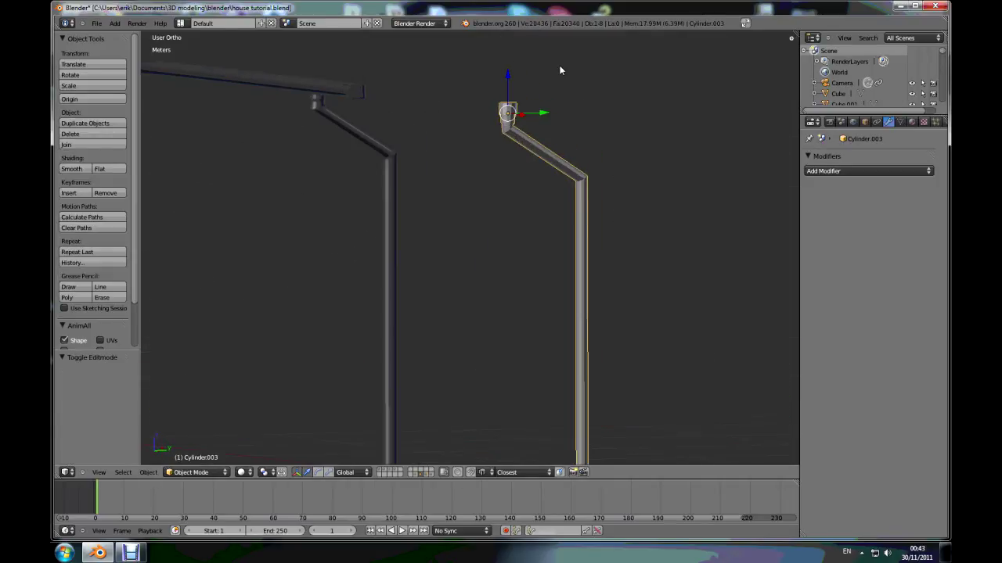
pyautogui.moveTo(560, 71); pyautogui.dragTo(549, 131, button='middle')
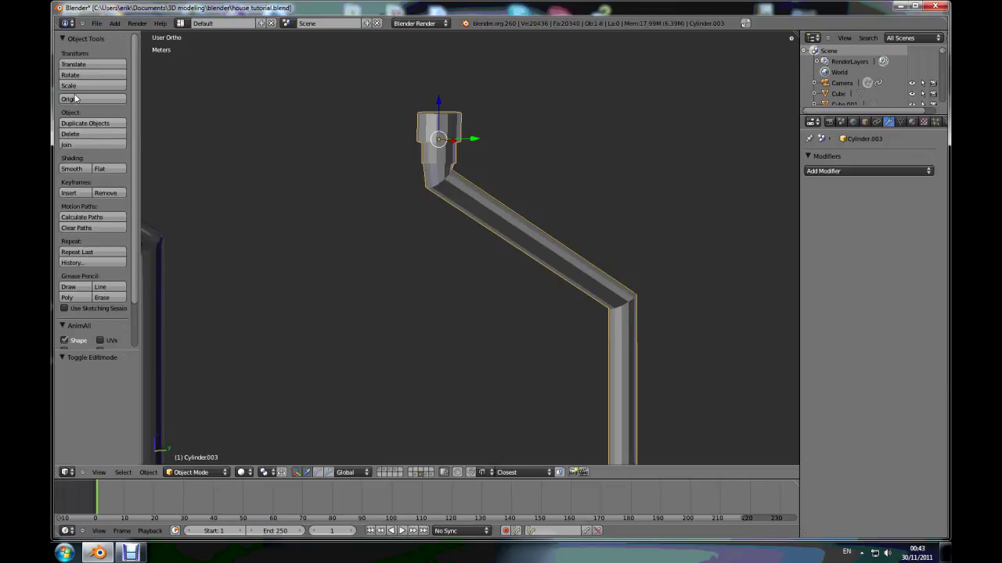
pyautogui.click(76, 169)
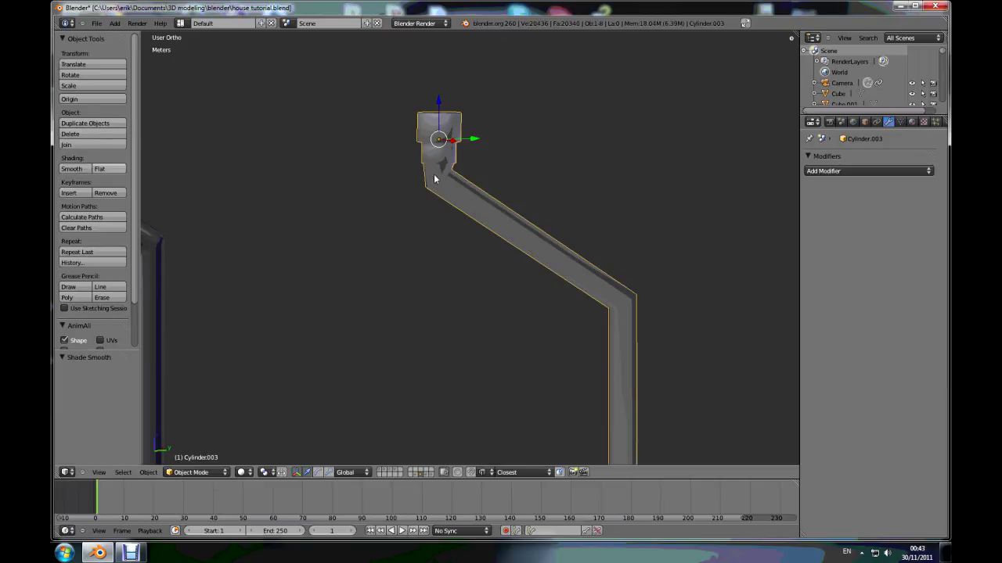
pyautogui.click(101, 169)
# Add a Subdivision Surface modifier to the new downpipe
pyautogui.click(920, 173)
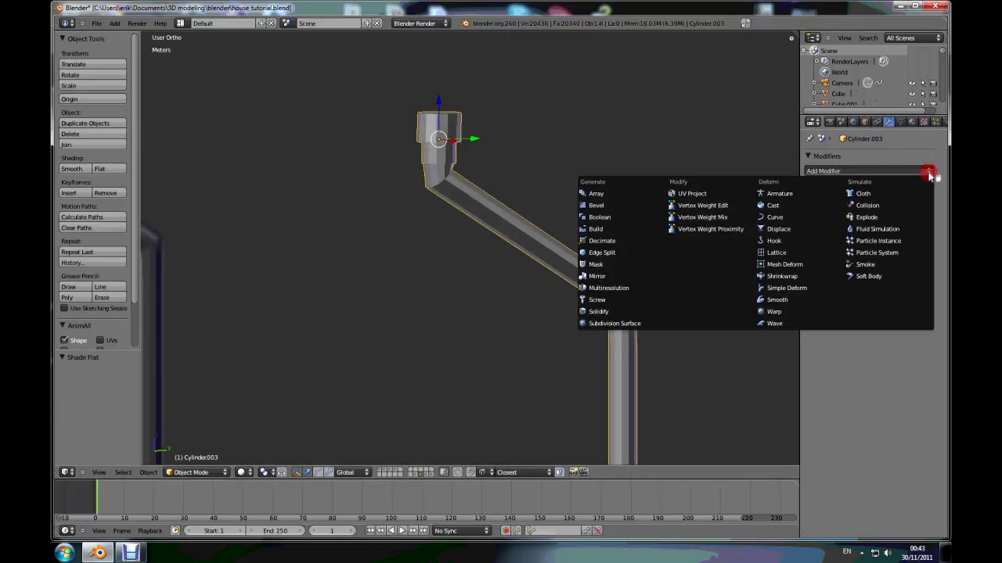
pyautogui.press('Escape')
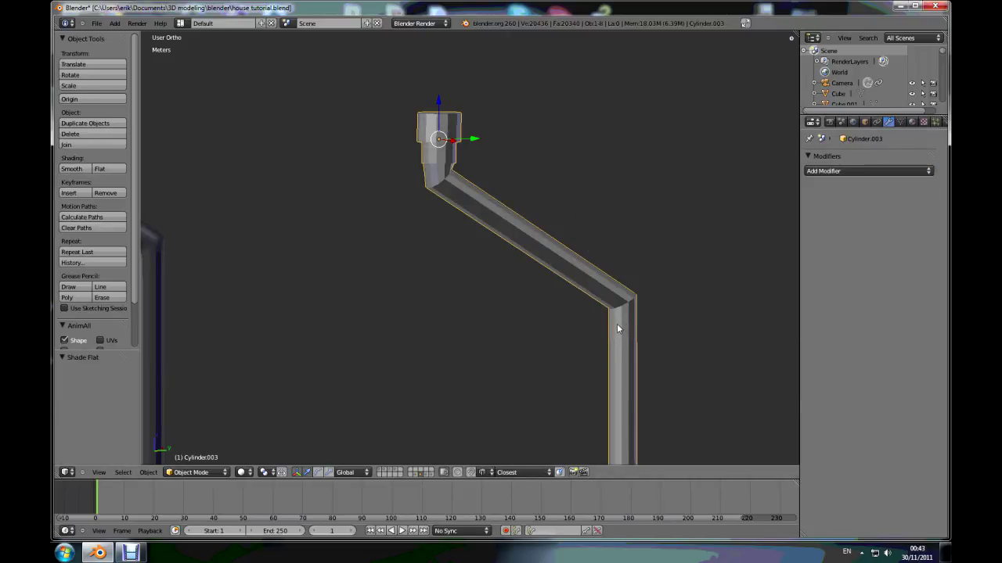
pyautogui.click(928, 171)
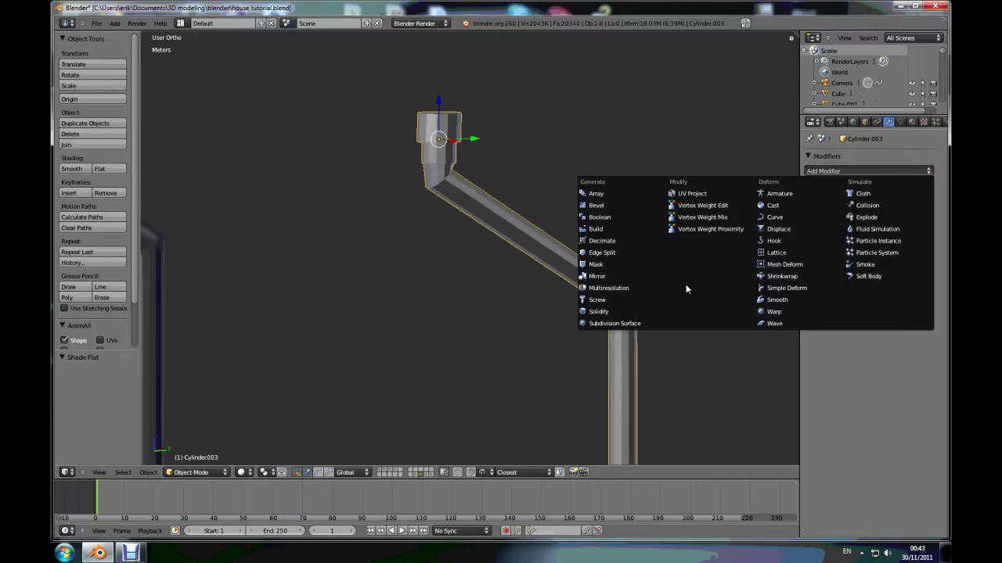
pyautogui.click(651, 323)
# In Edit Mode, add an edge loop to the tapered section below the neck and slide it close to the bend
pyautogui.moveTo(563, 206); pyautogui.dragTo(503, 199, button='middle')
pyautogui.press('Tab')
pyautogui.scroll(5, 485, 192)
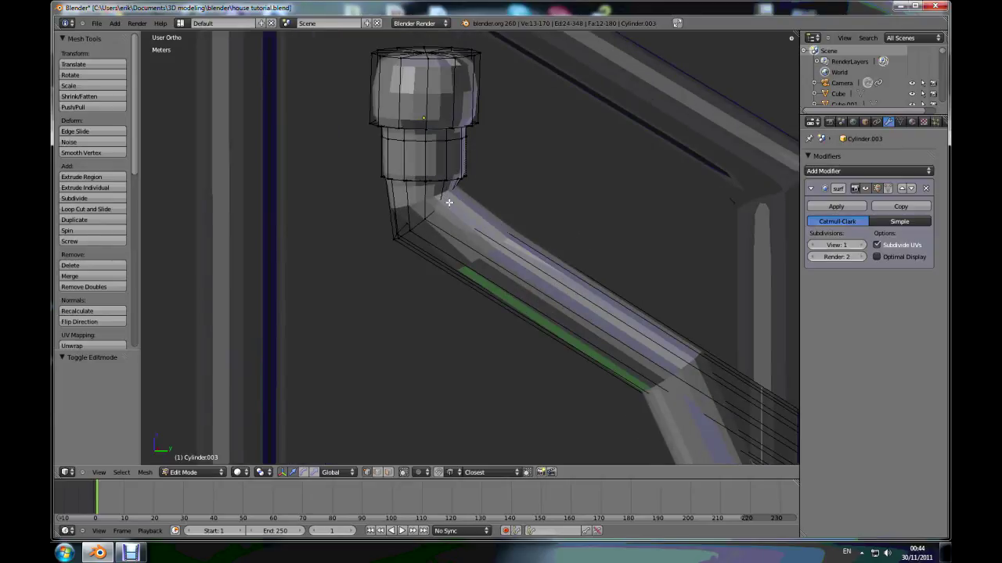
pyautogui.hotkey('ctrl', 'r')
pyautogui.click(401, 196)
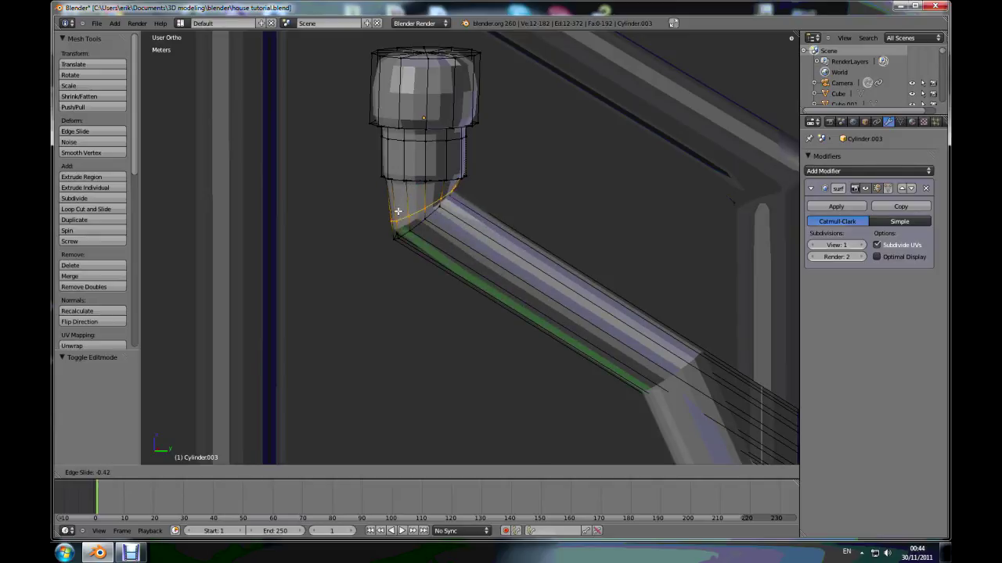
pyautogui.click(398, 213)
# Add an edge loop to the pipe's neck and slide it close to the neck's lower edge
pyautogui.scroll(2, 422, 177)
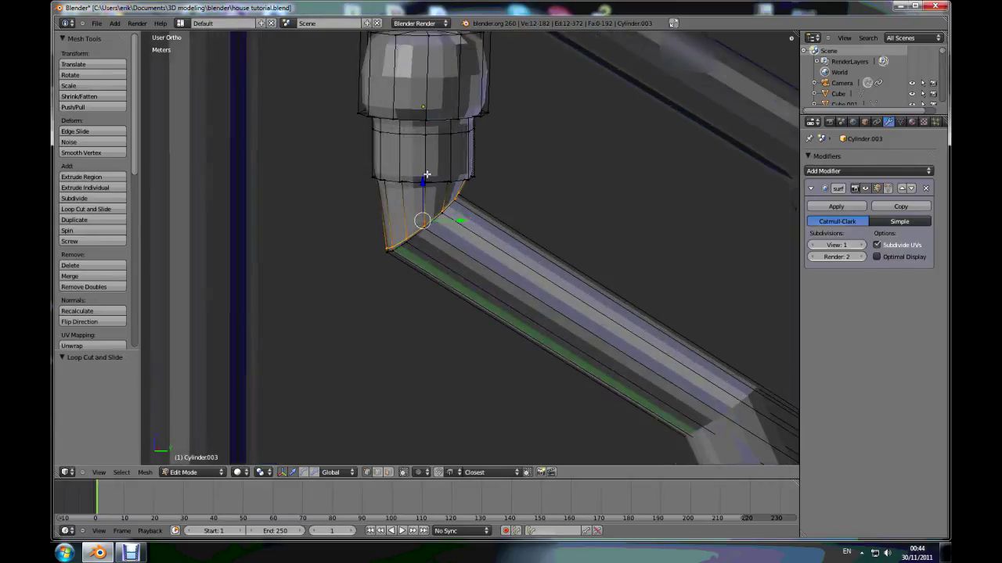
pyautogui.hotkey('ctrl', 'r')
pyautogui.click(426, 175)
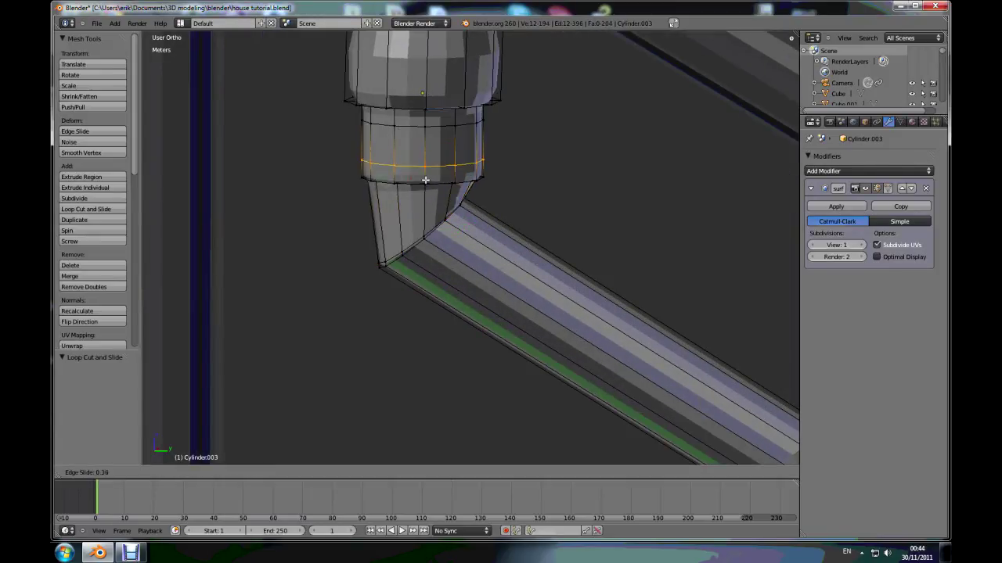
pyautogui.click(426, 192)
pyautogui.scroll(-3, 426, 192)
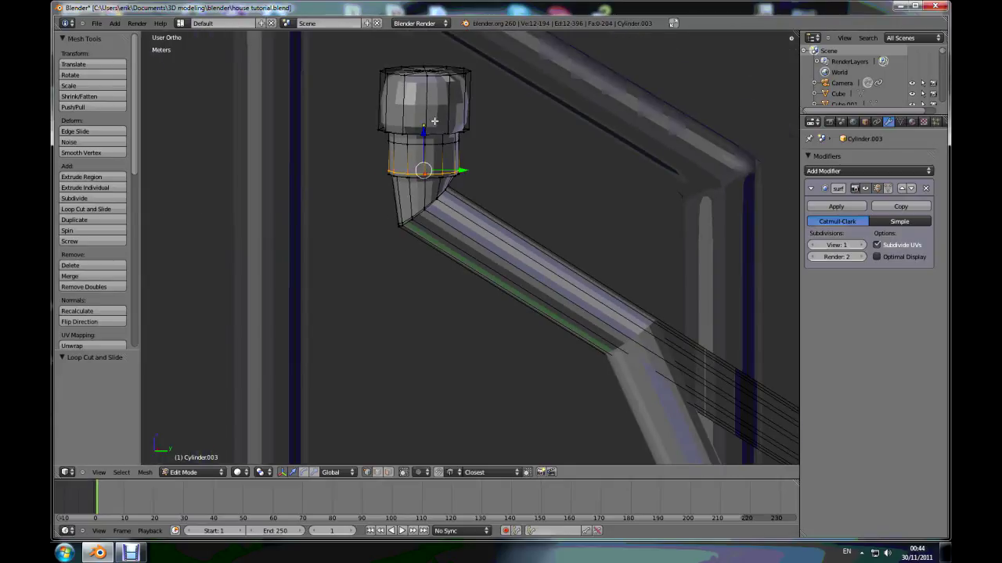
# Add two edge loops to the wide top section, one close to its lower edge and one close to its rim
pyautogui.hotkey('ctrl', 'r')
pyautogui.click(432, 110)
pyautogui.click(433, 135)
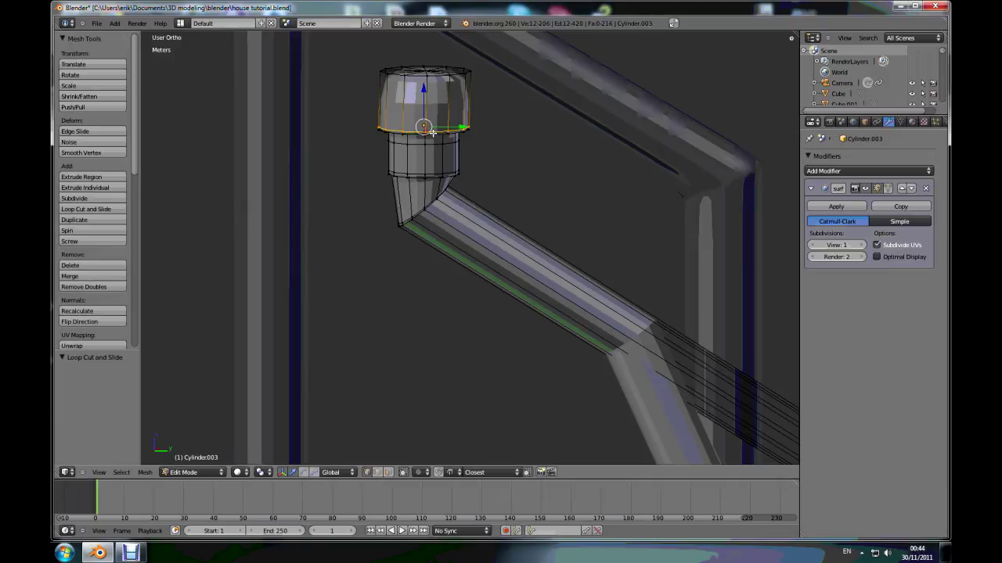
pyautogui.hotkey('ctrl', 'r')
pyautogui.click(431, 117)
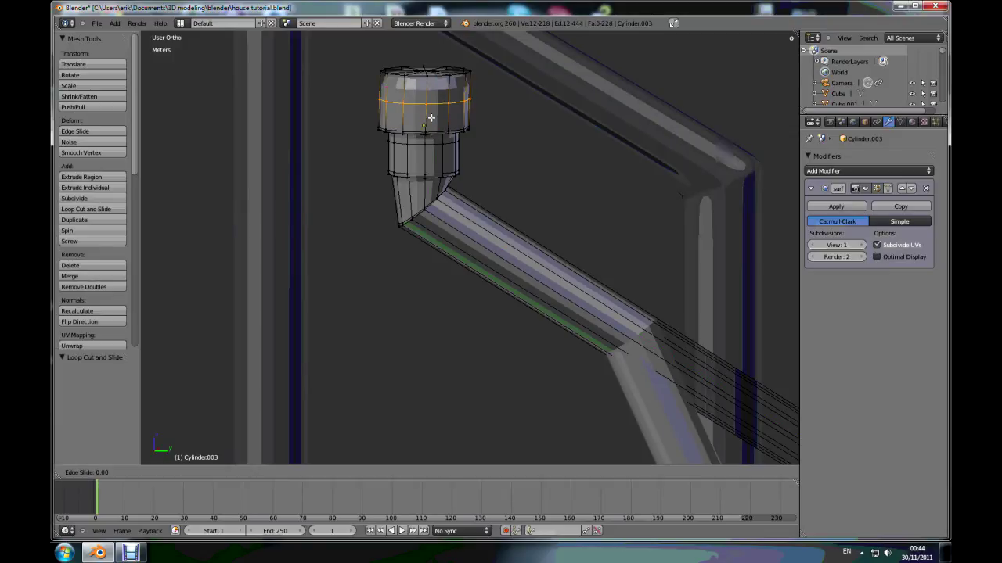
pyautogui.click(431, 117)
# Add an edge loop to the sloping pipe section and slide it close to the upper elbow
pyautogui.scroll(-3, 569, 256)
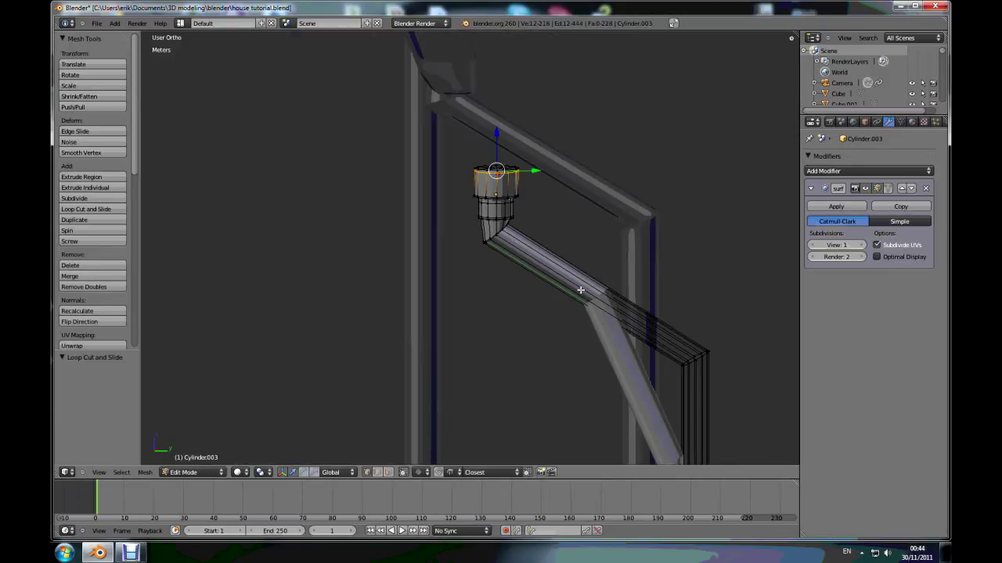
pyautogui.hotkey('ctrl', 'r')
pyautogui.click(583, 292)
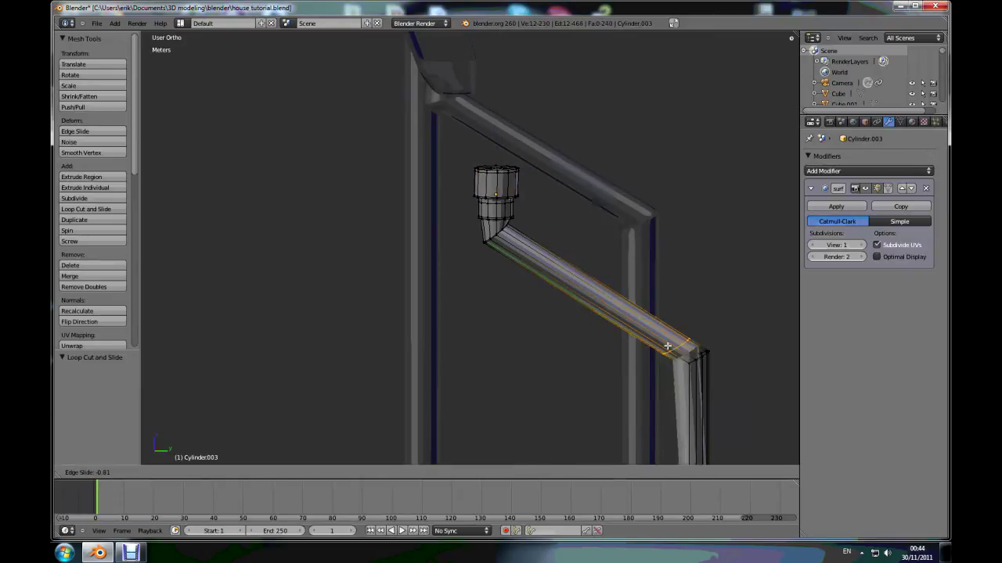
pyautogui.click(677, 351)
# Add an edge loop to the long vertical pipe section and slide it down close to the lower elbow
pyautogui.scroll(-11, 630, 305)
pyautogui.scroll(8, 689, 435)
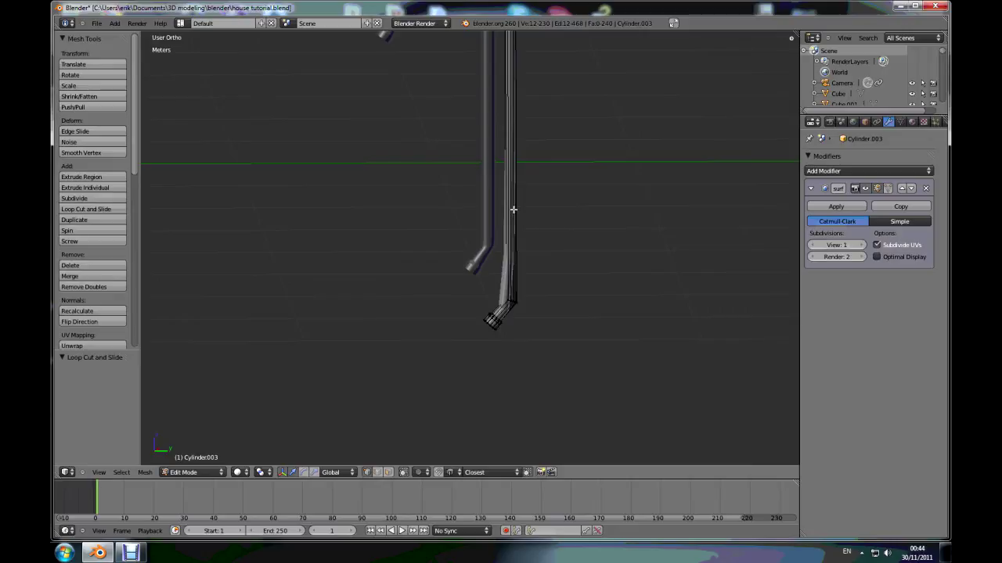
pyautogui.hotkey('ctrl', 'r')
pyautogui.click(514, 216)
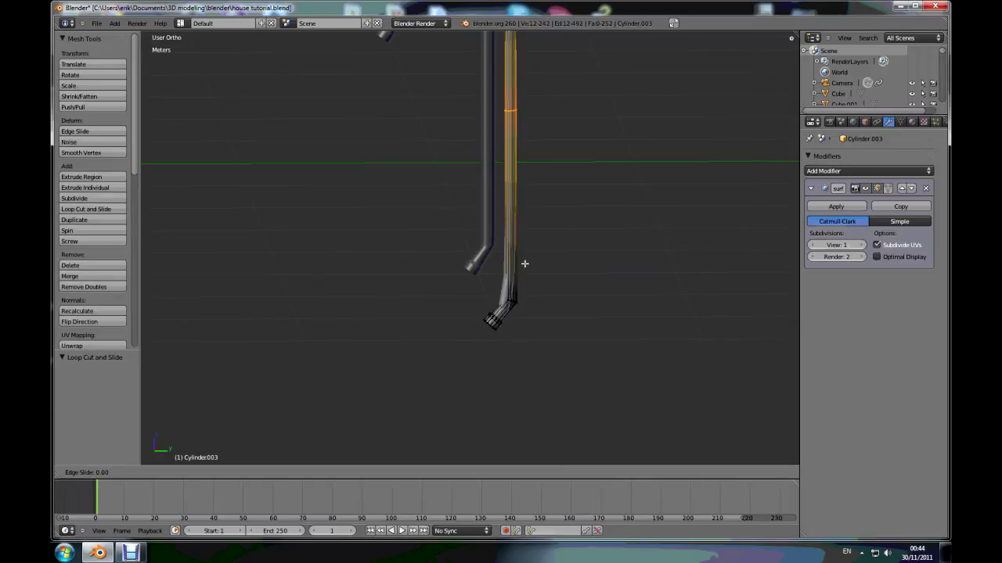
pyautogui.click(558, 396)
pyautogui.scroll(6, 516, 321)
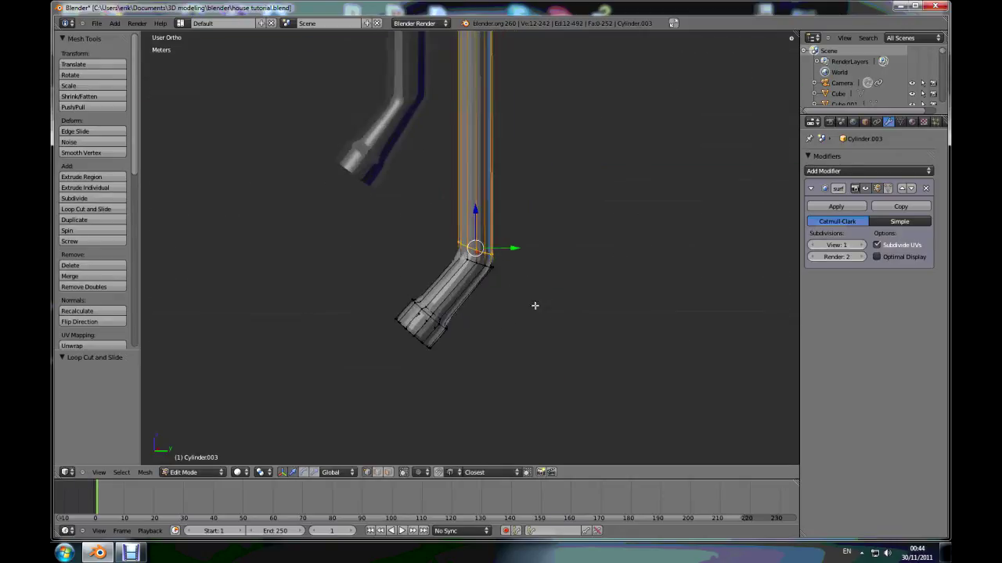
# Add two edge loops to the short sloping outlet section, one close to the lower elbow and one close to the wide end collar
pyautogui.hotkey('ctrl', 'r')
pyautogui.click(425, 291)
pyautogui.click(419, 313)
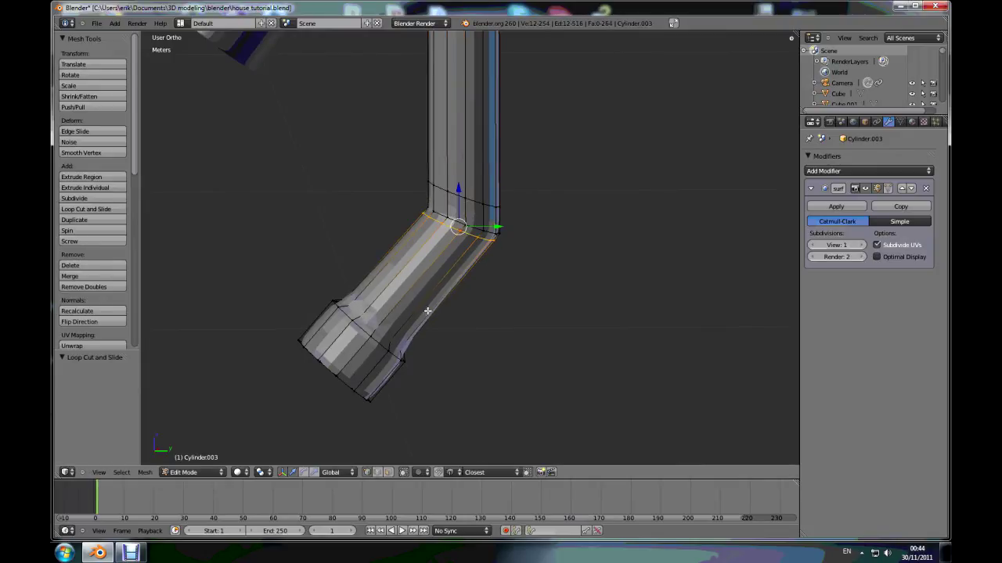
pyautogui.hotkey('ctrl', 'r')
pyautogui.click(414, 338)
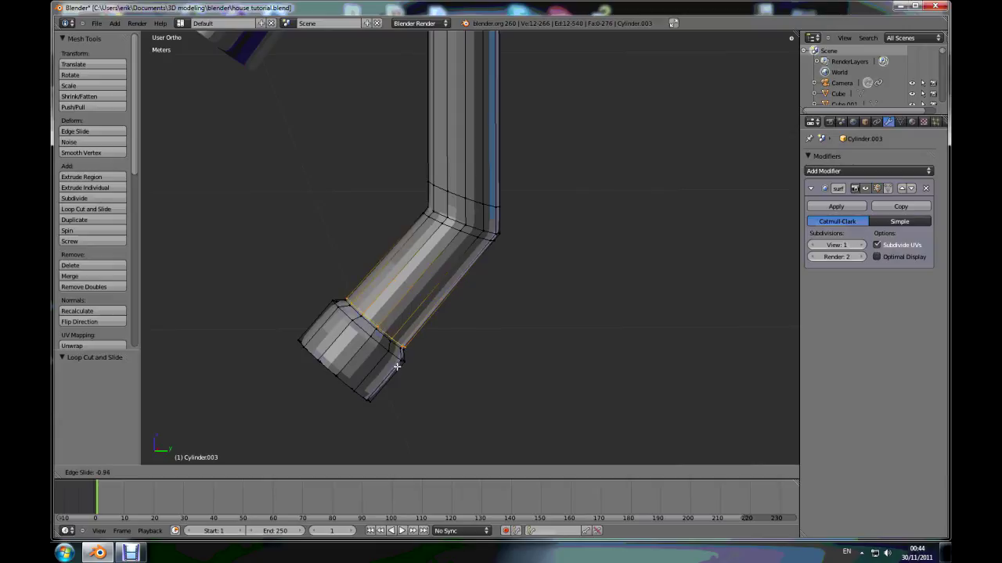
pyautogui.click(400, 366)
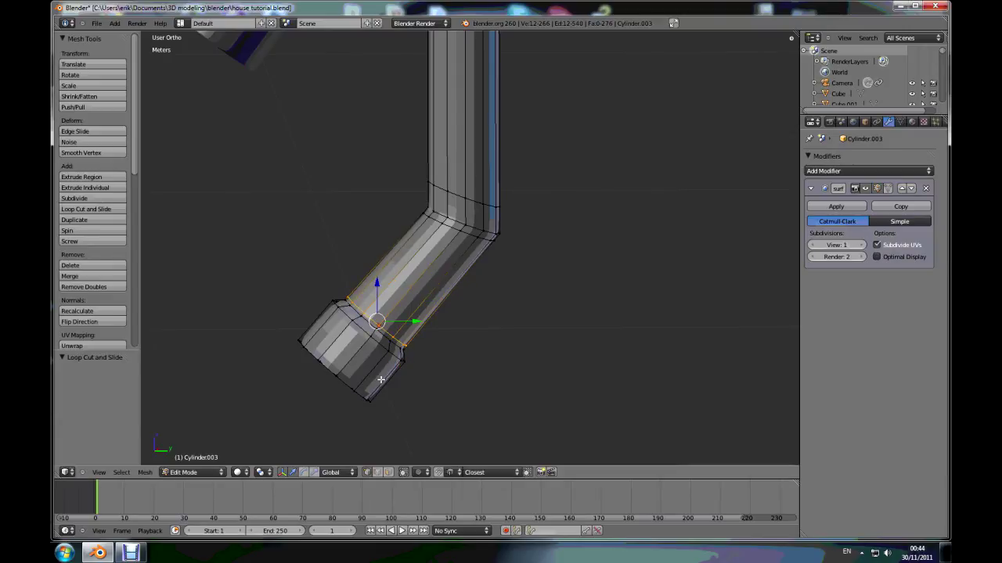
# Add two edge loops to the outlet's wide end collar, one close to its upper edge and one close to its open rim
pyautogui.hotkey('ctrl', 'r')
pyautogui.click(382, 380)
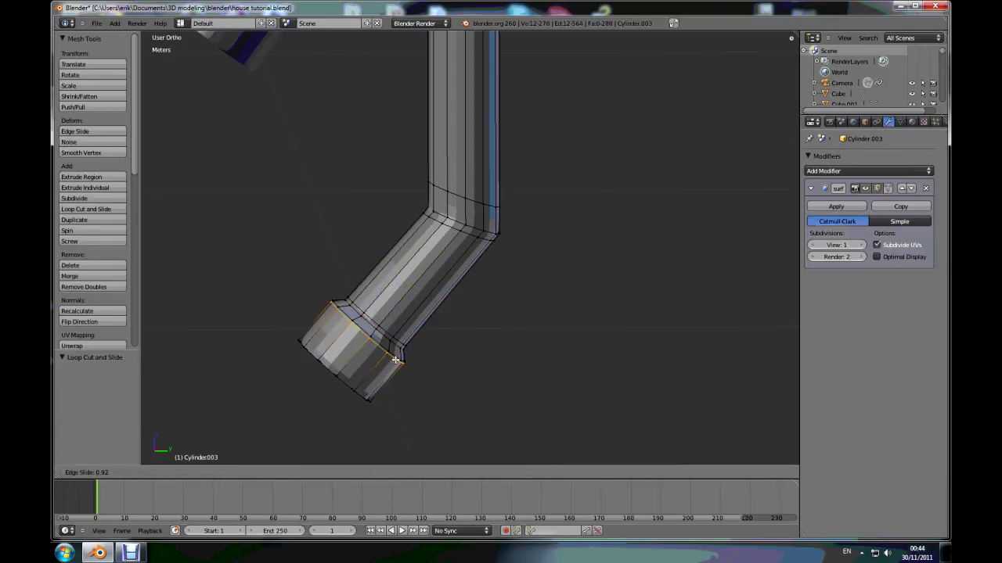
pyautogui.click(396, 360)
pyautogui.hotkey('ctrl', 'r')
pyautogui.click(377, 378)
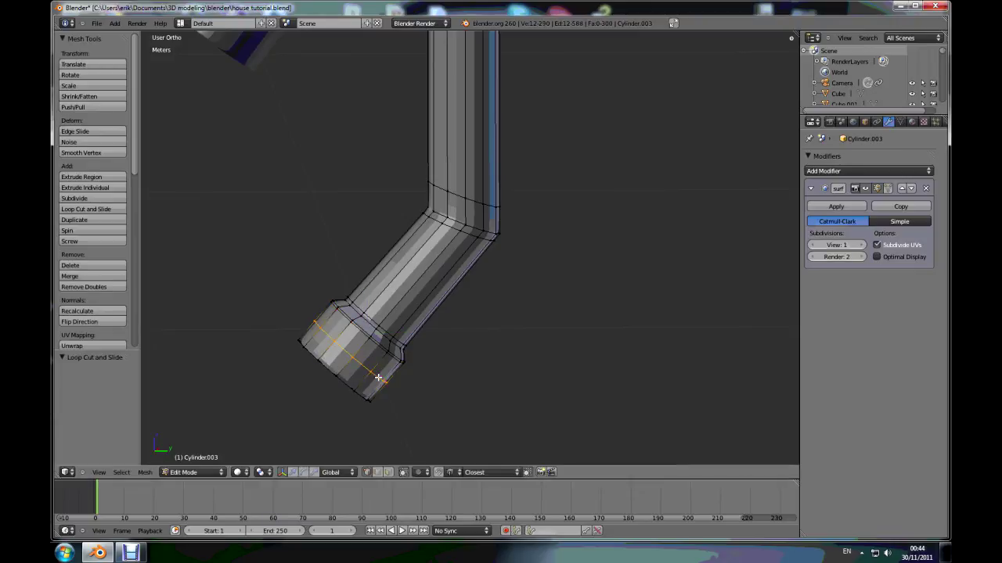
pyautogui.click(367, 394)
pyautogui.scroll(-4, 550, 316)
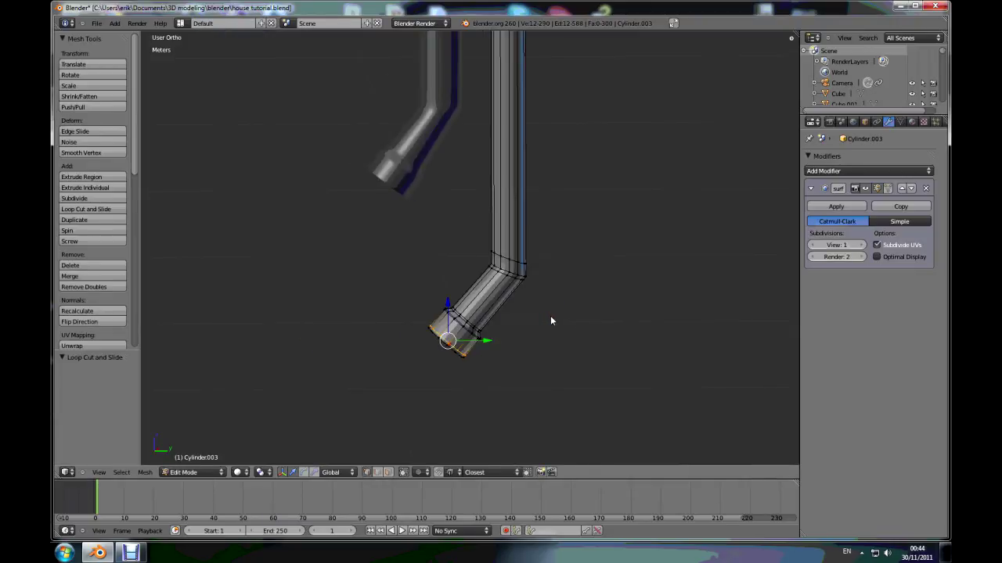
# Leave Edit Mode, apply smooth shading to the new downpipe and inspect it from top to bottom
pyautogui.press('Tab')
pyautogui.moveTo(557, 304); pyautogui.dragTo(544, 65, button='middle')
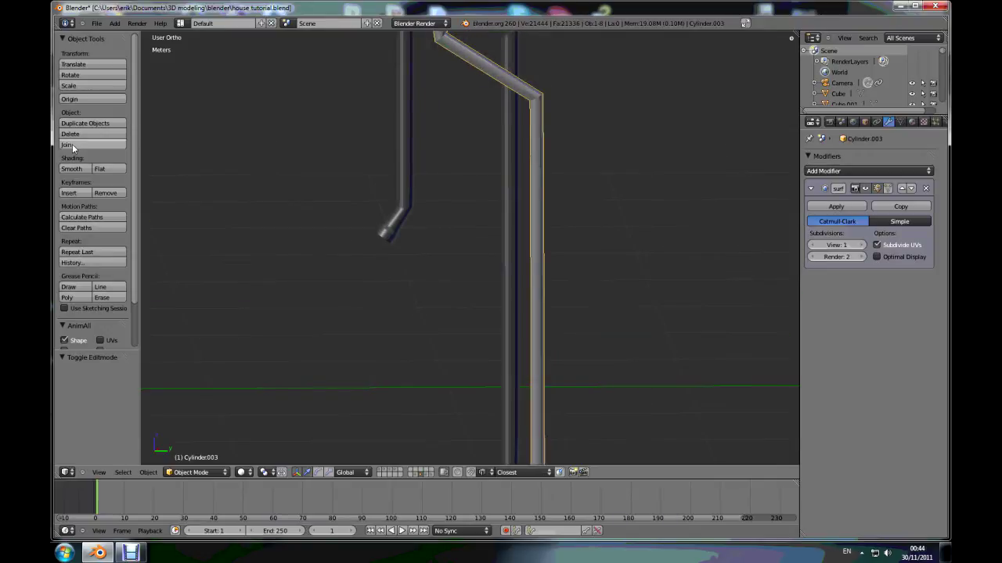
pyautogui.click(71, 169)
pyautogui.moveTo(385, 170)
pyautogui.mouseDown(button='middle')
pyautogui.moveTo(467, 150)
pyautogui.moveTo(473, 139)
pyautogui.moveTo(483, 164)
pyautogui.moveTo(494, 117)
pyautogui.moveTo(462, 103)
pyautogui.mouseUp(button='middle')
pyautogui.scroll(7, 463, 103)
pyautogui.moveTo(445, 136); pyautogui.dragTo(495, 146, button='middle')
pyautogui.scroll(-8, 497, 146)
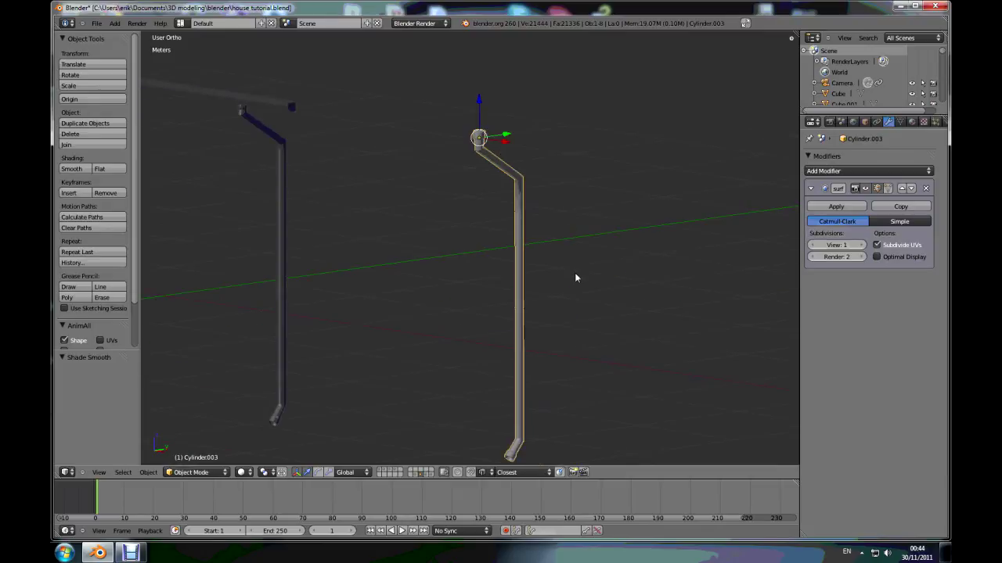
# In top view, move the new downpipe about 2.19 m in negative X onto the short front gutter, beside the existing downpipe
pyautogui.press('KP_7')
pyautogui.scroll(-2, 575, 274)
pyautogui.scroll(1, 404, 284)
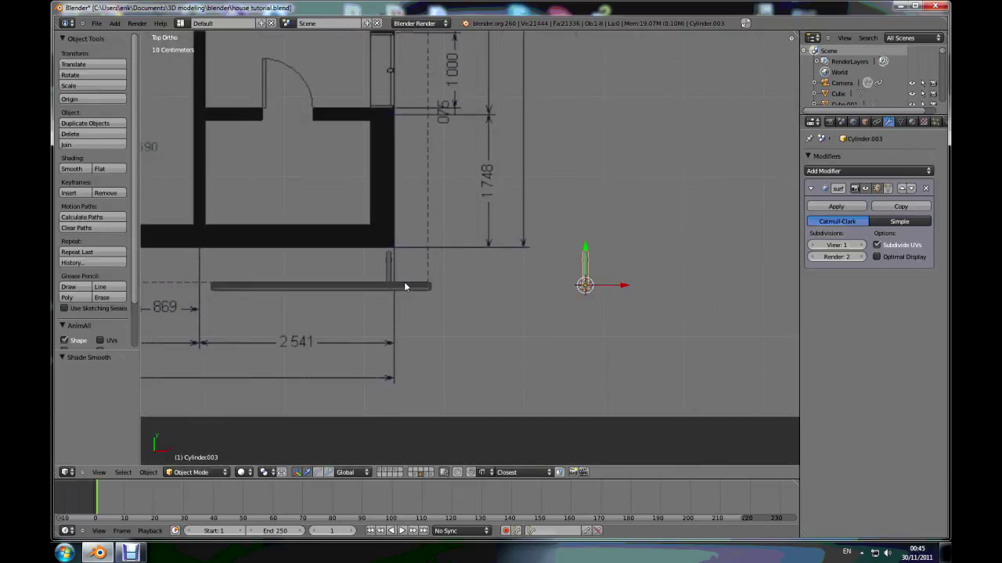
pyautogui.scroll(2, 404, 286)
pyautogui.press('g')
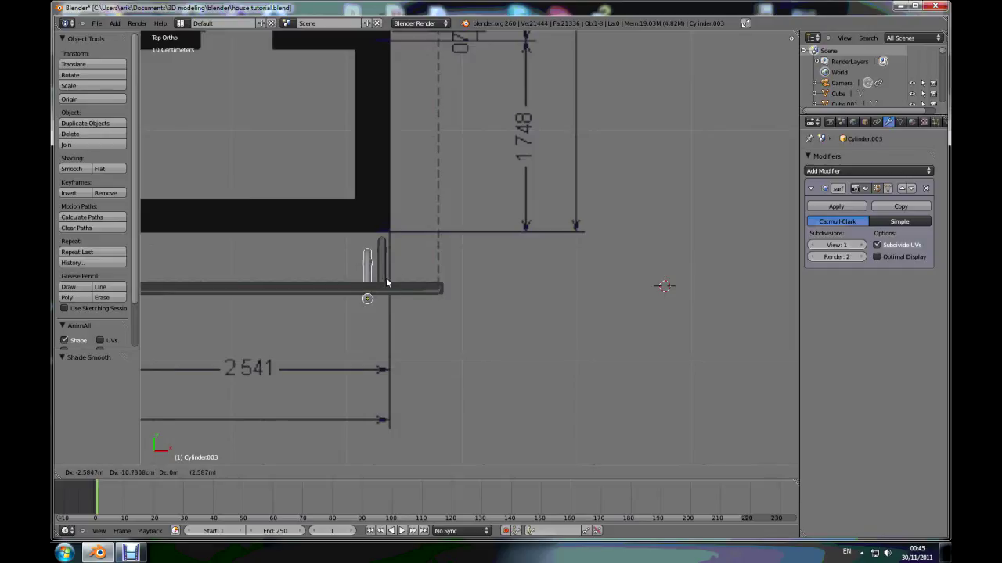
pyautogui.click(429, 273)
# Duplicate the new downpipe and move the copy 2.34 mm along the Z axis
pyautogui.scroll(-2, 623, 289)
pyautogui.scroll(-1, 623, 289)
pyautogui.hotkey('shift', 'd')
pyautogui.press('z')
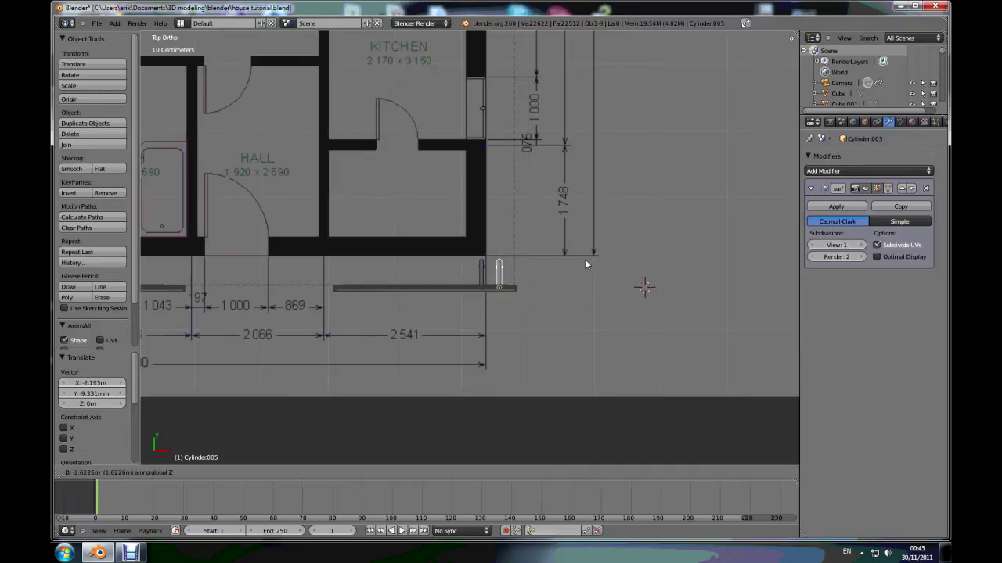
pyautogui.click(578, 292)
pyautogui.scroll(-5, 580, 293)
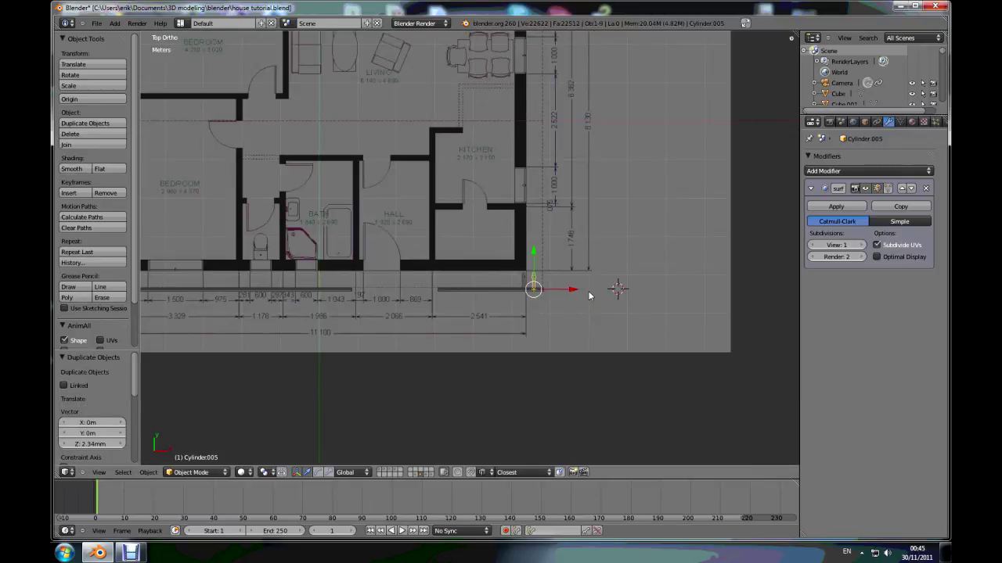
# Duplicate the downpipe -9.836 m along X, then shift the copy a further -64.083 cm to the long front gutter's bedroom-corner end
pyautogui.hotkey('shift', 'd')
pyautogui.press('x')
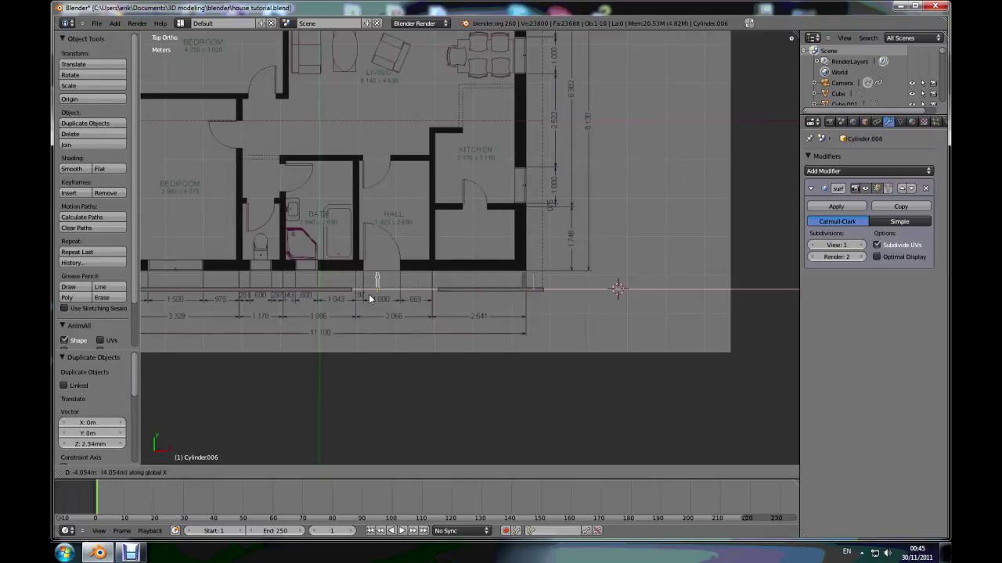
pyautogui.click(195, 298)
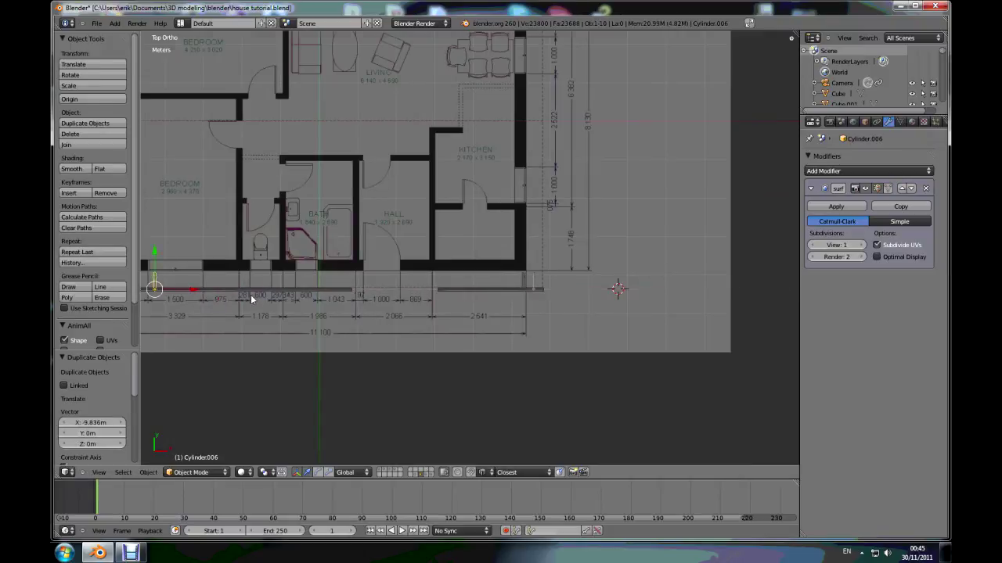
pyautogui.scroll(-3, 170, 296)
pyautogui.scroll(3, 170, 296)
pyautogui.moveTo(249, 289); pyautogui.dragTo(222, 298)
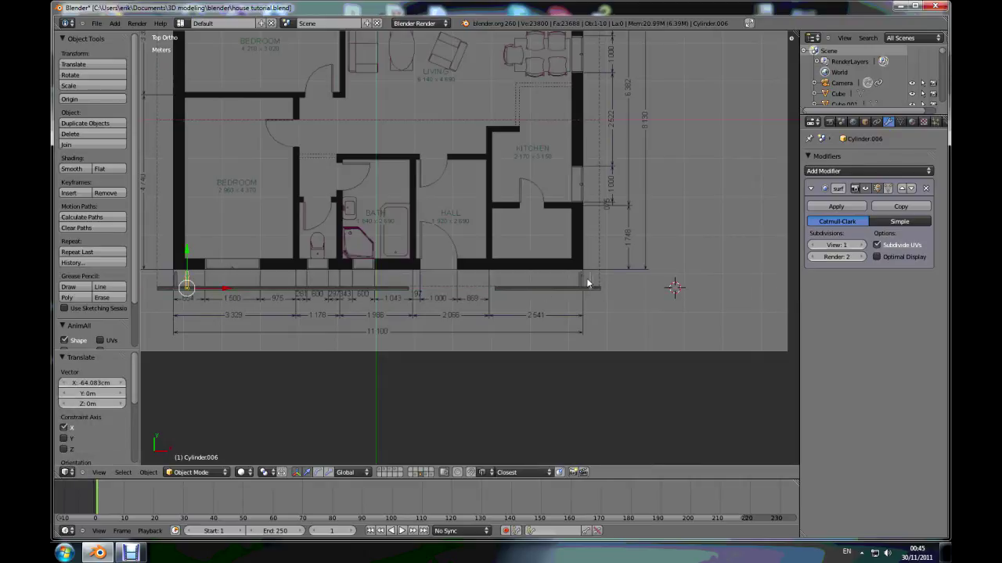
# Delete the downpipe copy at the bedroom corner and the copy on the short front gutter
pyautogui.scroll(-4, 590, 283)
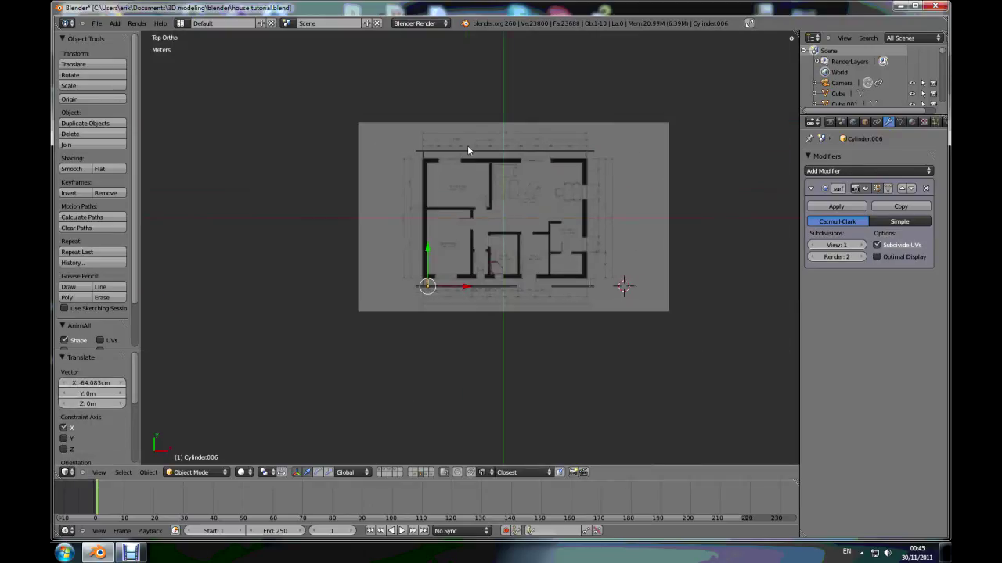
pyautogui.scroll(3, 467, 146)
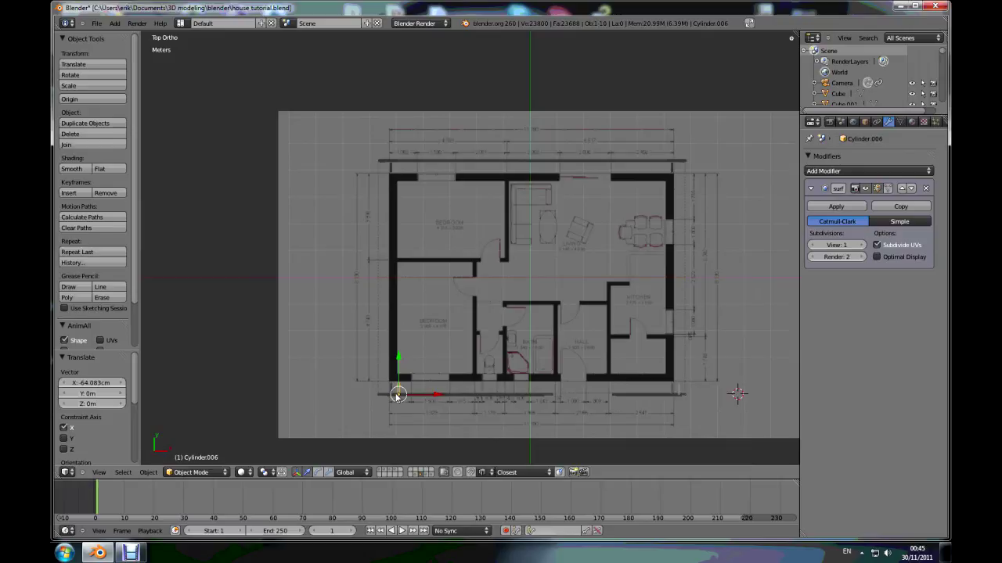
pyautogui.press('x')
pyautogui.click(469, 387)
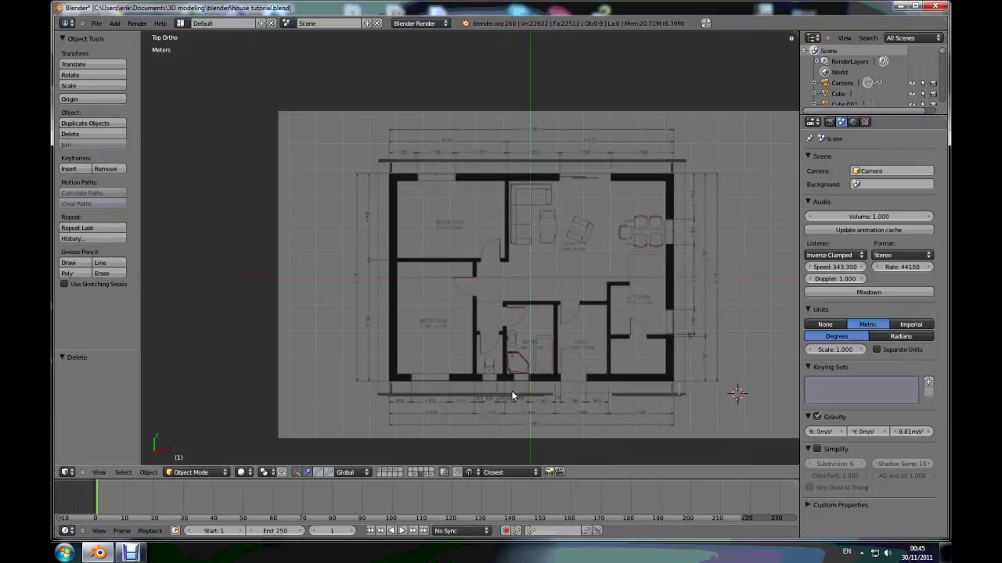
pyautogui.scroll(4, 687, 386)
pyautogui.rightClick(624, 387)
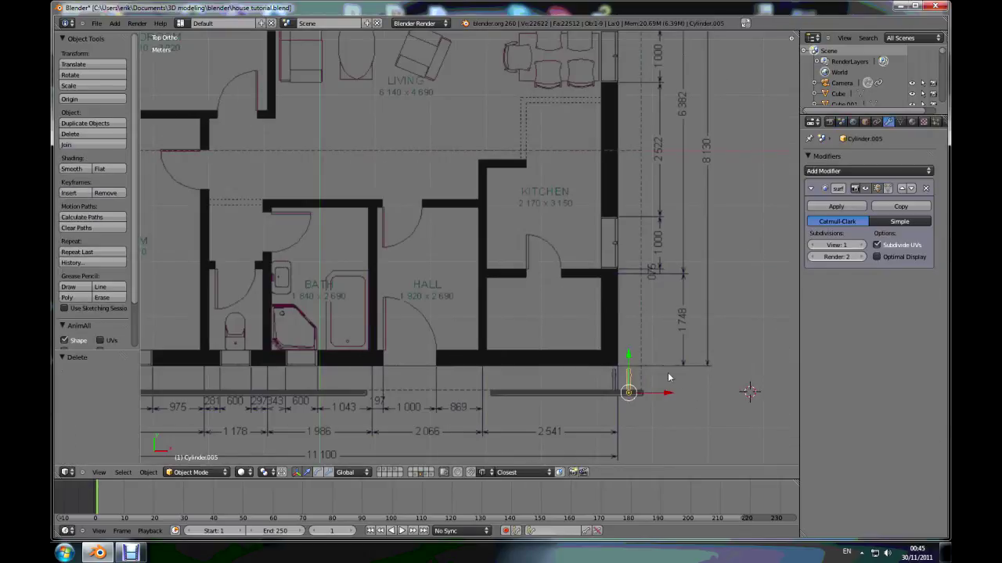
pyautogui.press('x')
pyautogui.click(658, 373)
# Delete the remaining new downpipe on the short front gutter, keeping the older one next to it
pyautogui.scroll(-4, 658, 373)
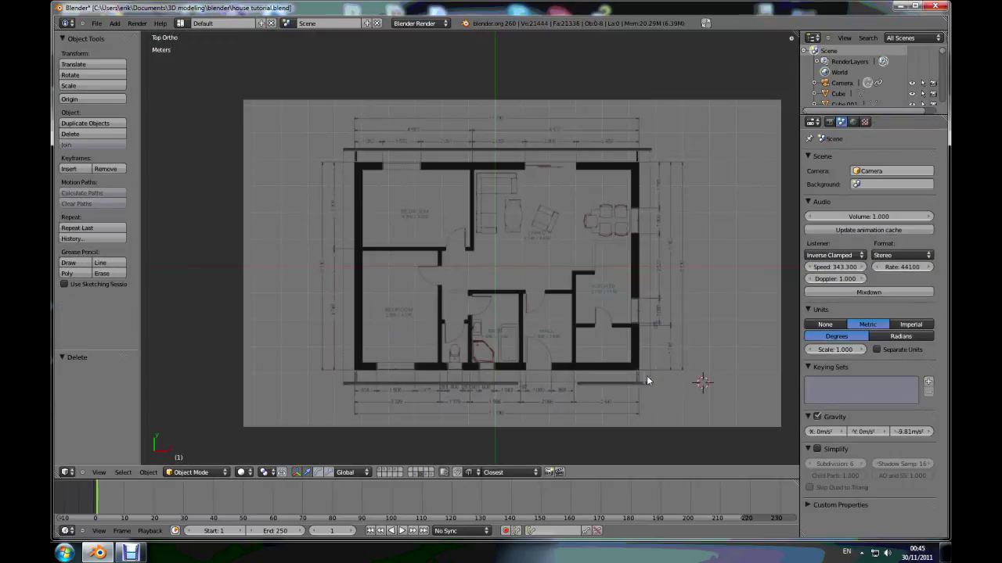
pyautogui.scroll(4, 646, 376)
pyautogui.scroll(3, 642, 378)
pyautogui.rightClick(649, 373)
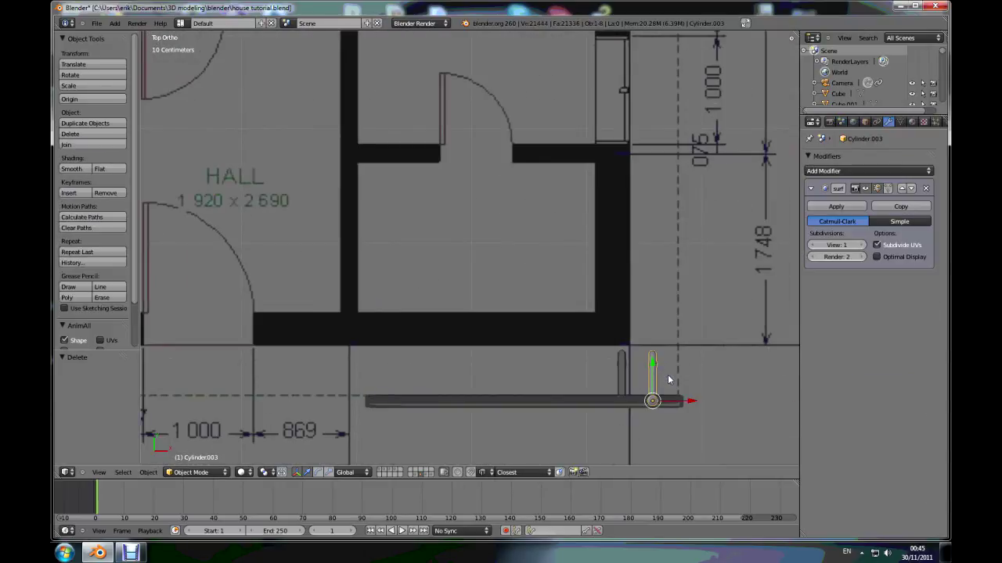
pyautogui.press('x')
pyautogui.click(665, 375)
pyautogui.scroll(-2, 664, 375)
pyautogui.moveTo(652, 392); pyautogui.dragTo(613, 316, button='middle')
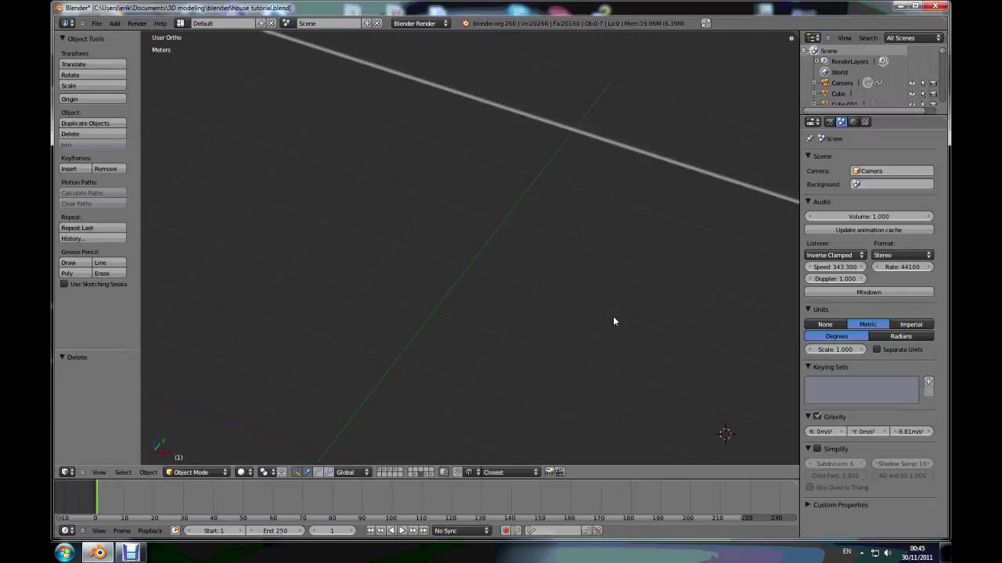
# Show the house walls layer together with the layers holding the windows, front door and interior doors
pyautogui.scroll(-5, 602, 324)
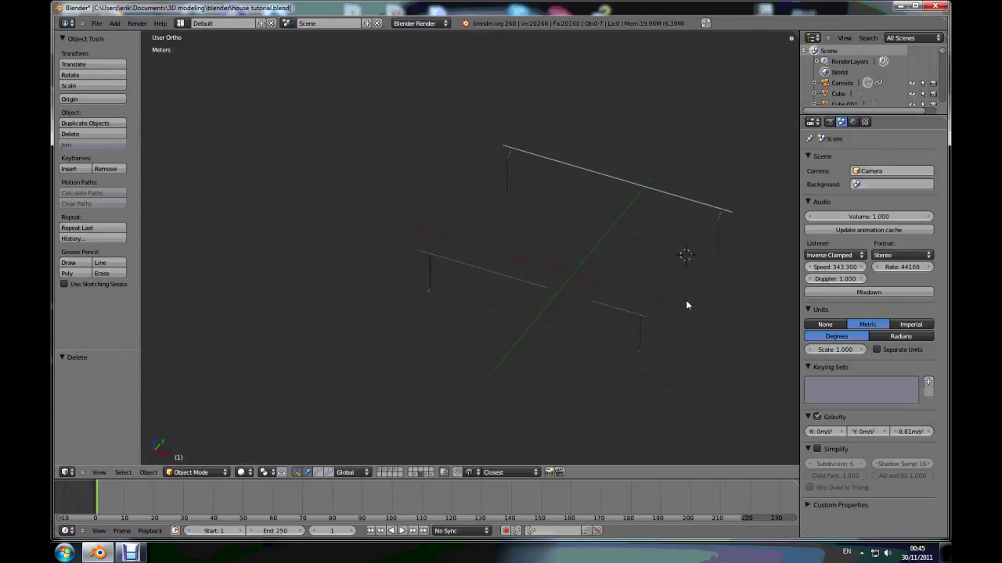
pyautogui.scroll(5, 687, 305)
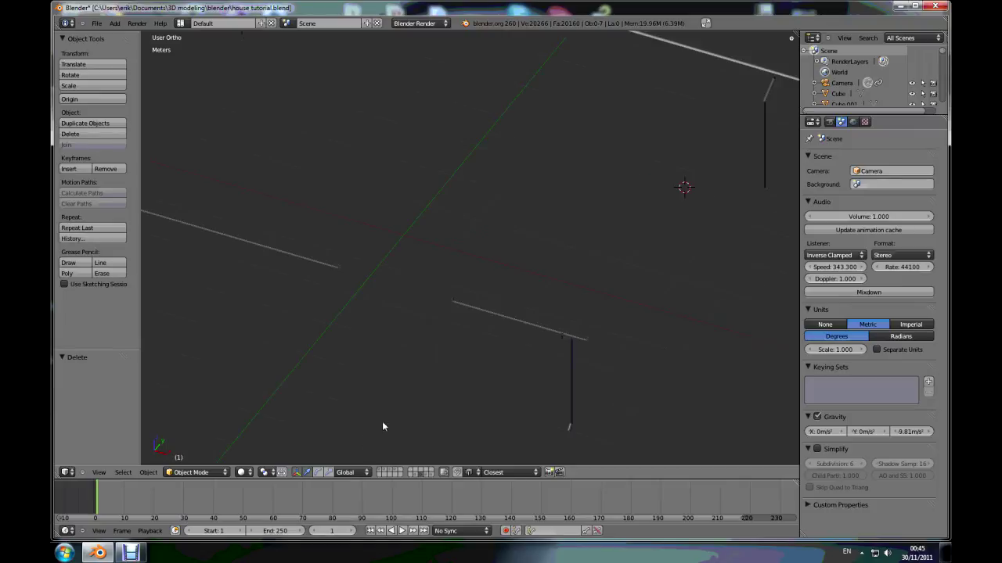
pyautogui.scroll(-8, 384, 423)
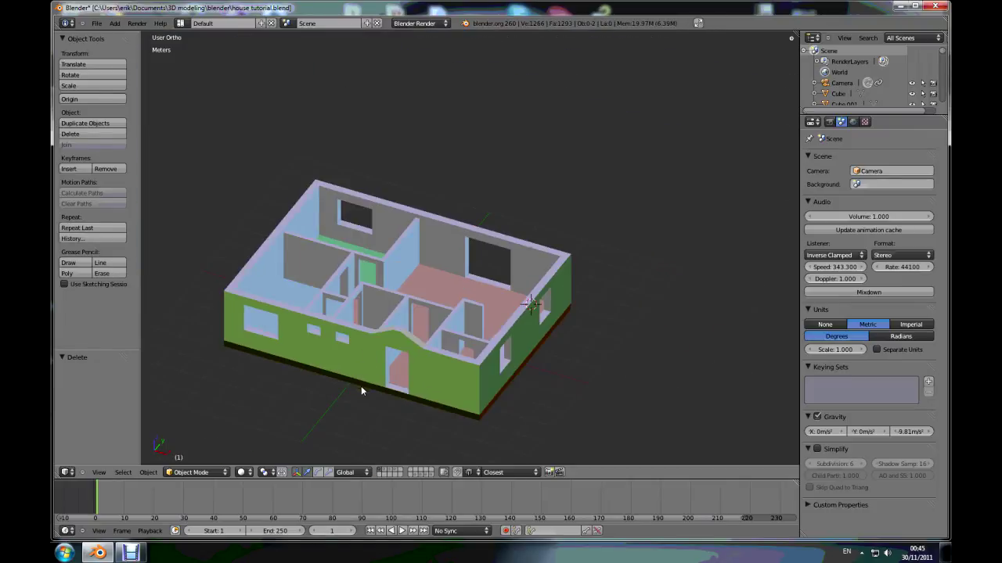
pyautogui.scroll(2, 361, 384)
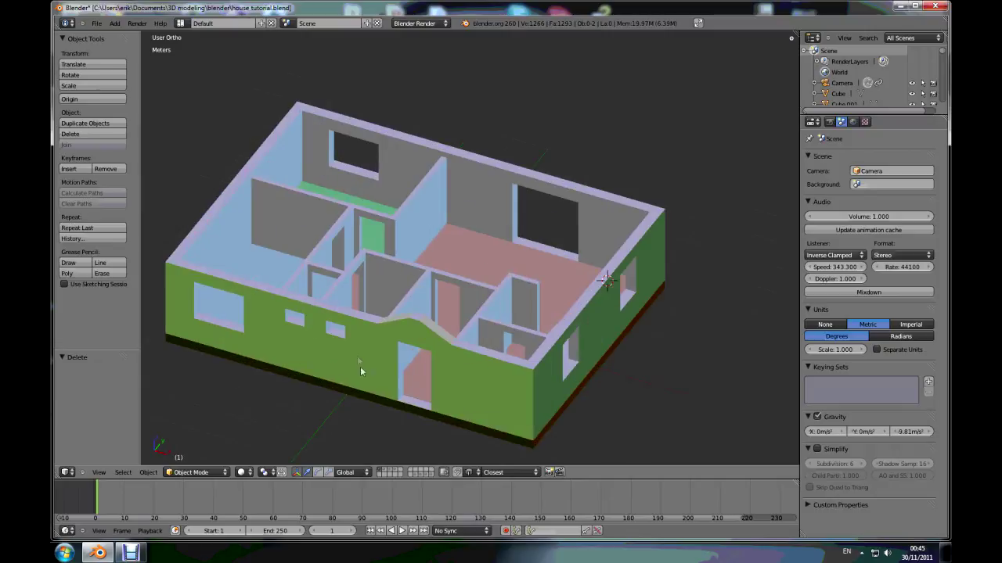
pyautogui.keyDown('shift'); pyautogui.click(389, 472); pyautogui.keyUp('shift')
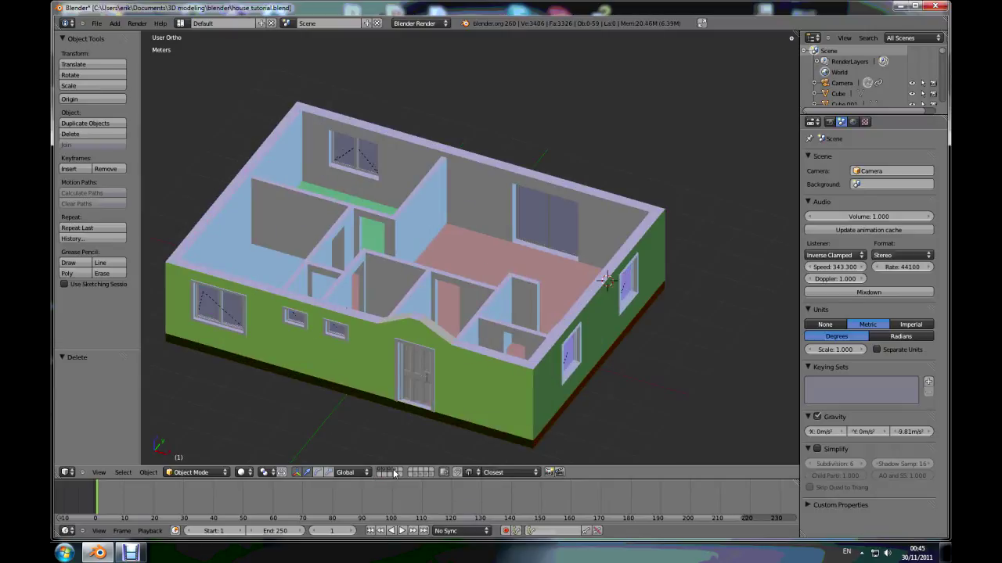
pyautogui.keyDown('shift'); pyautogui.click(396, 472); pyautogui.keyUp('shift')
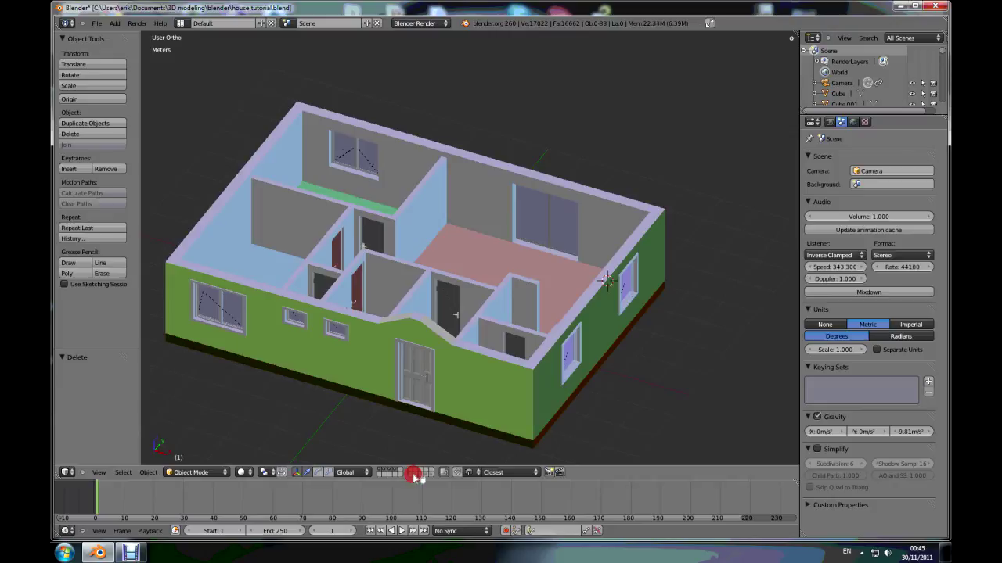
# Show the gutter and downpipe layer with the house, and hide the ground and paving layer
pyautogui.keyDown('shift'); pyautogui.click(419, 475); pyautogui.keyUp('shift')
pyautogui.keyDown('shift'); pyautogui.click(422, 475); pyautogui.keyUp('shift')
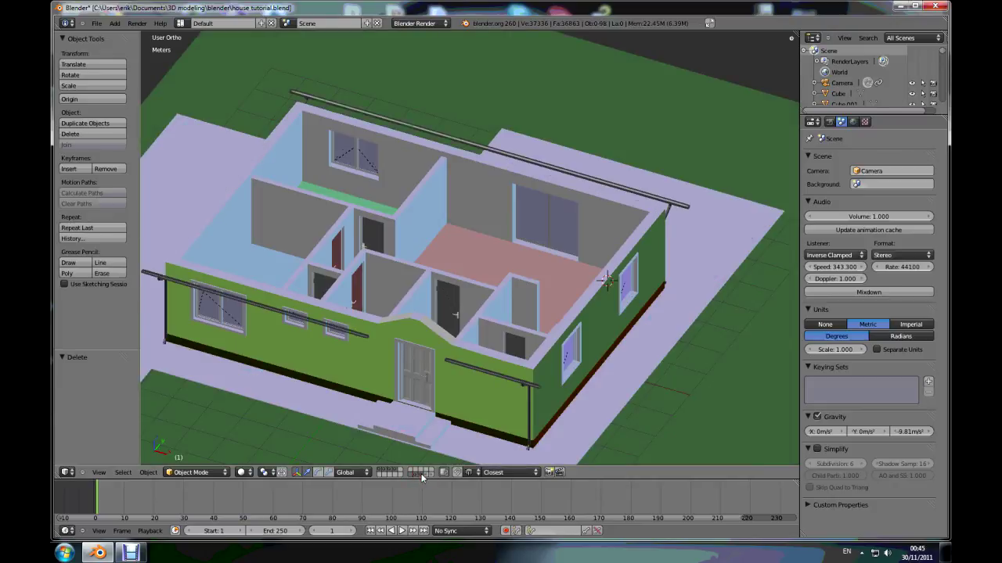
pyautogui.keyDown('shift'); pyautogui.click(428, 473); pyautogui.keyUp('shift')
pyautogui.keyDown('shift'); pyautogui.click(428, 473); pyautogui.keyUp('shift')
pyautogui.keyDown('shift'); pyautogui.click(416, 473); pyautogui.keyUp('shift')
pyautogui.scroll(-3, 418, 408)
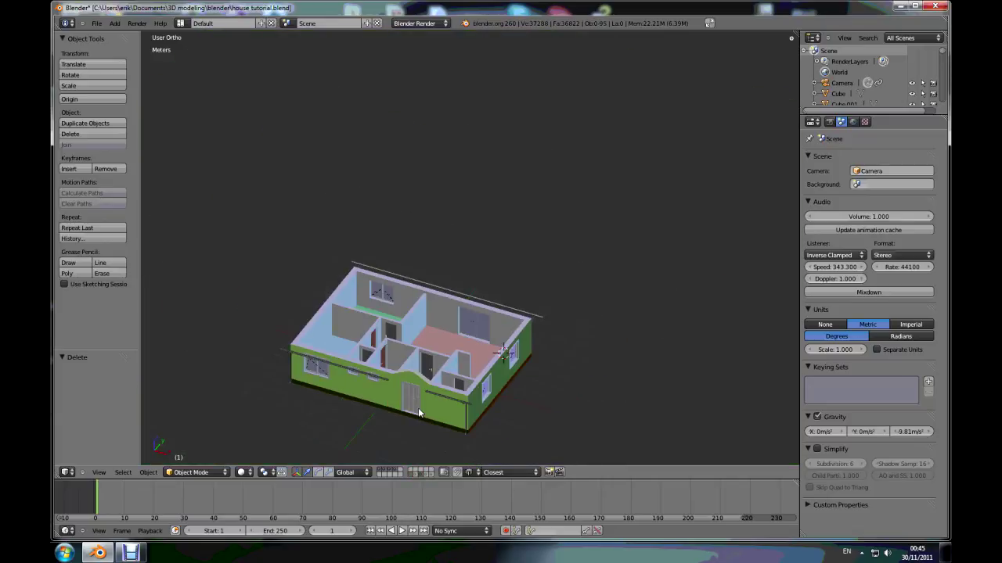
pyautogui.scroll(3, 415, 444)
pyautogui.moveTo(439, 362)
pyautogui.mouseDown(button='middle')
pyautogui.moveTo(486, 376)
pyautogui.moveTo(420, 380)
pyautogui.mouseUp(button='middle')
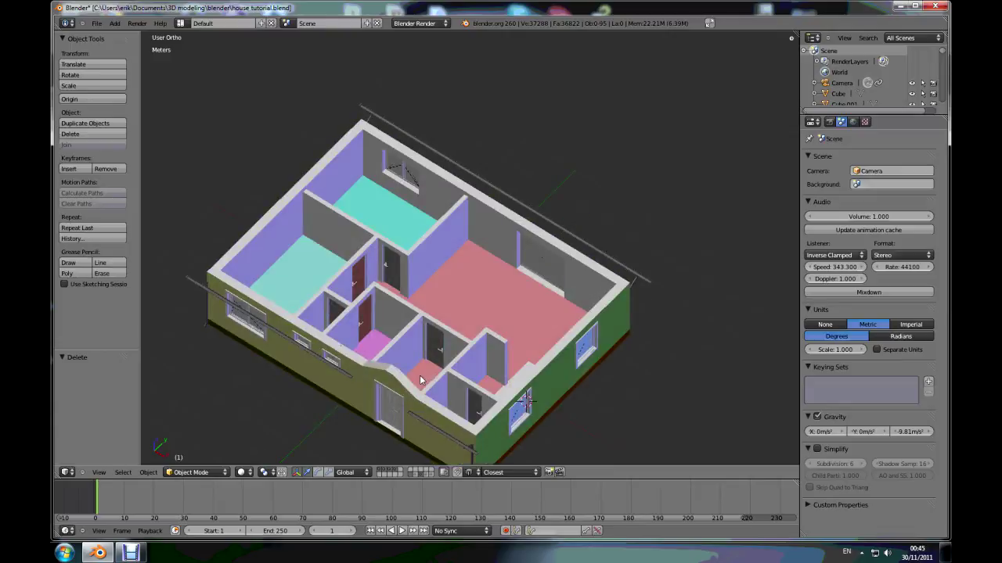
pyautogui.scroll(-3, 442, 365)
pyautogui.scroll(4, 491, 318)
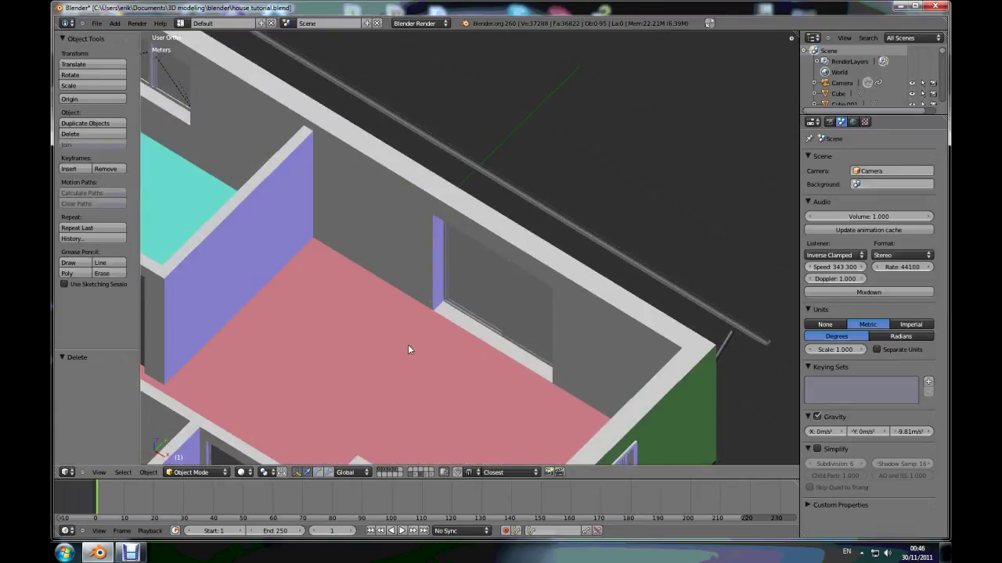
# Select the coloured floor plane inside the assembled house
pyautogui.scroll(-8, 408, 345)
pyautogui.moveTo(383, 381); pyautogui.dragTo(313, 344, button='middle')
pyautogui.scroll(4, 250, 319)
pyautogui.rightClick(533, 260)
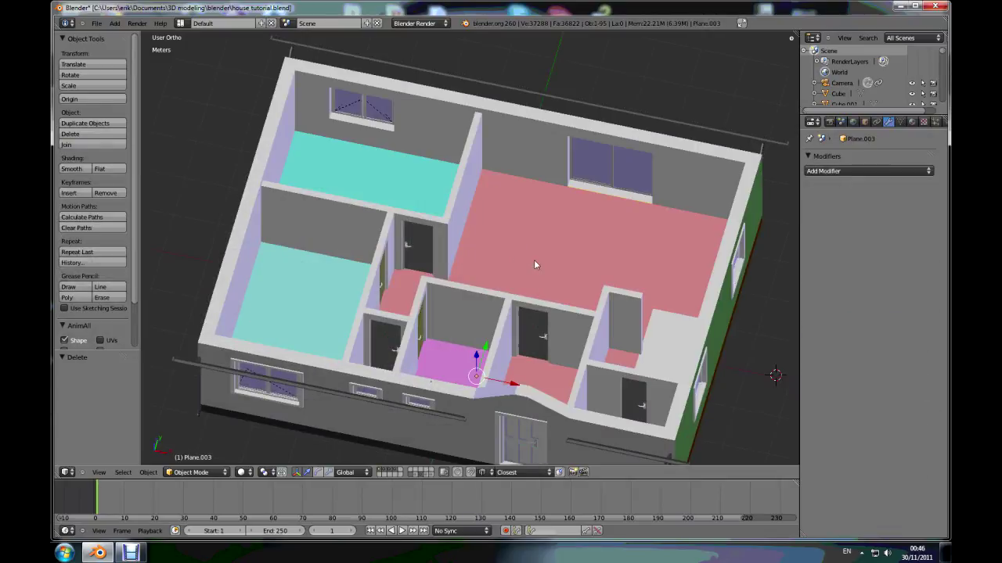
# Examine the floor areas of the assembled house from above and at an angle against the walls and floor plan
pyautogui.moveTo(517, 271); pyautogui.dragTo(477, 303, button='middle')
pyautogui.scroll(-5, 513, 274)
pyautogui.scroll(3, 512, 270)
pyautogui.scroll(5, 512, 267)
pyautogui.scroll(-5, 476, 304)
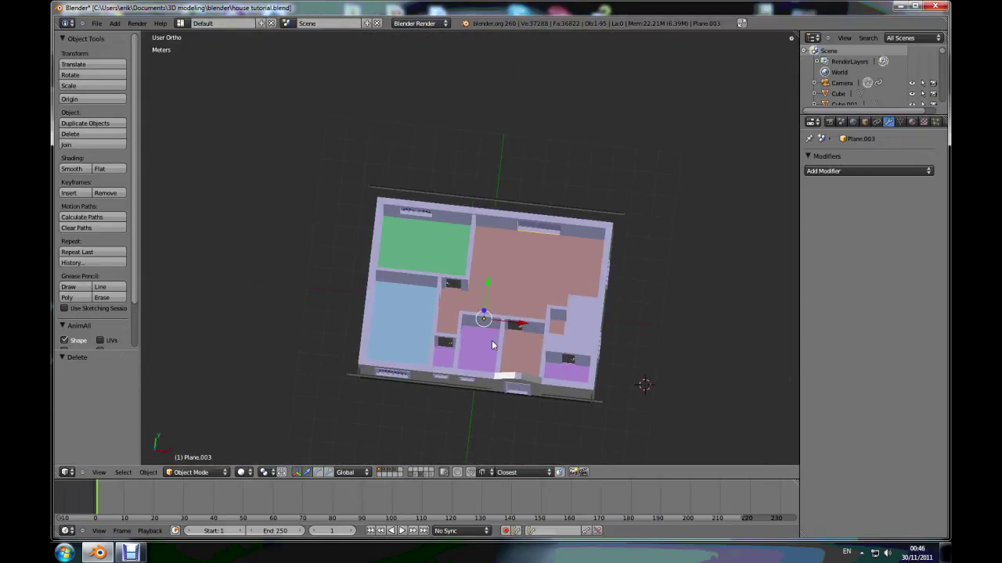
pyautogui.moveTo(491, 341); pyautogui.dragTo(473, 336, button='middle')
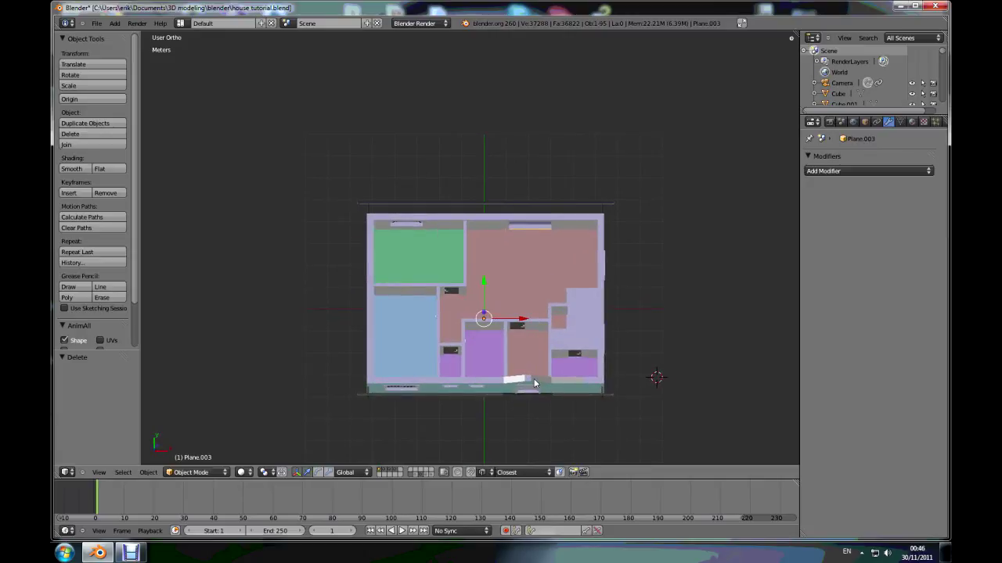
pyautogui.scroll(5, 489, 252)
pyautogui.scroll(-3, 489, 256)
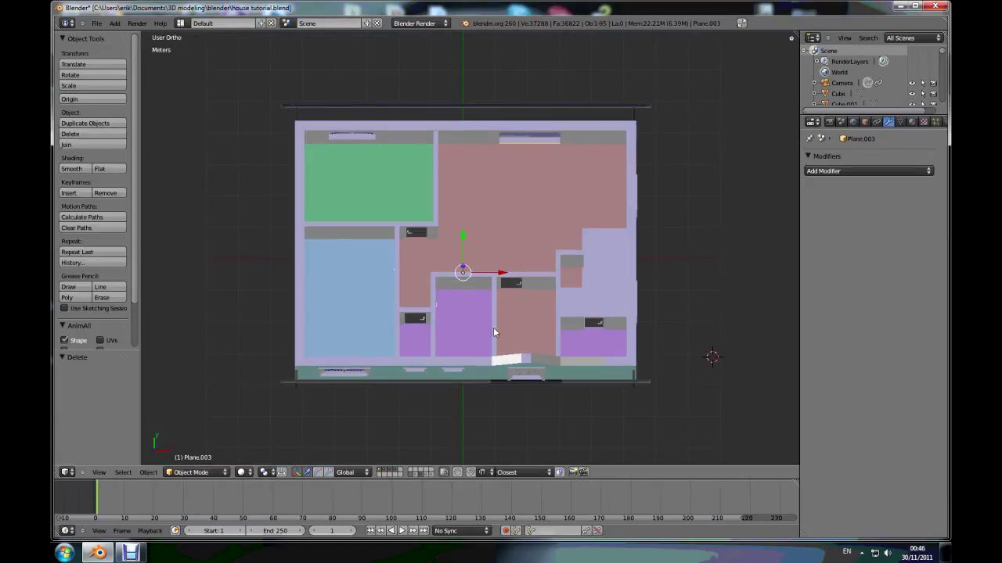
pyautogui.press('KP_7')
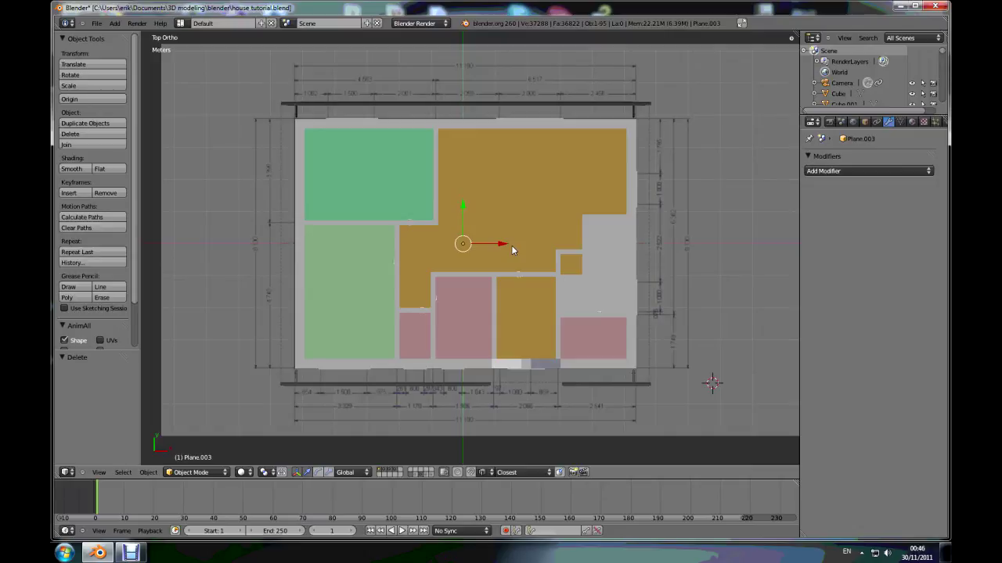
pyautogui.moveTo(510, 247)
pyautogui.mouseDown(button='middle')
pyautogui.moveTo(499, 275)
pyautogui.moveTo(501, 239)
pyautogui.mouseUp(button='middle')
pyautogui.scroll(-3, 501, 174)
pyautogui.scroll(3, 502, 158)
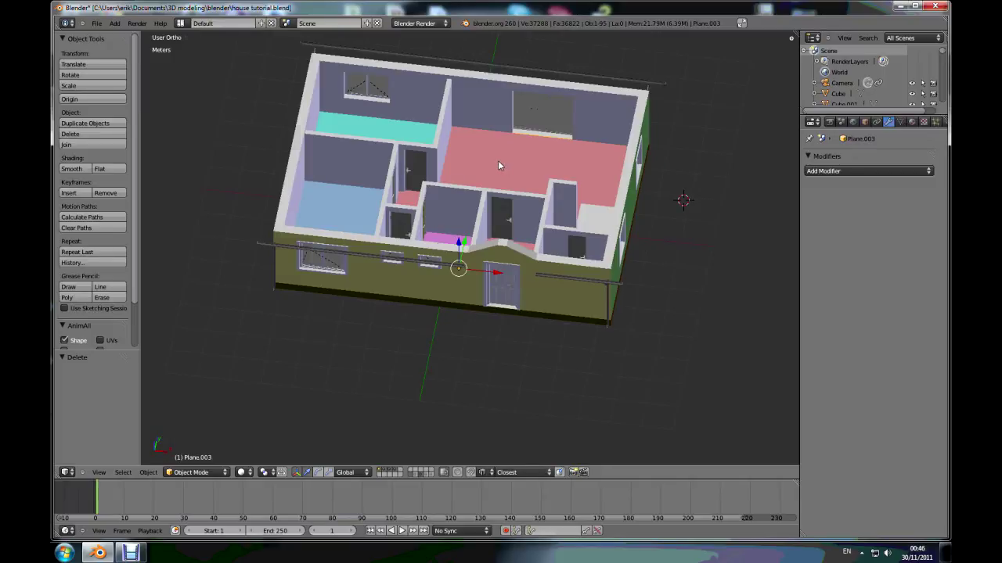
# Isolate the selected floor in local view and show it from the top over the floor plan image
pyautogui.press('KP_Divide')
pyautogui.scroll(4, 472, 276)
pyautogui.scroll(-4, 472, 275)
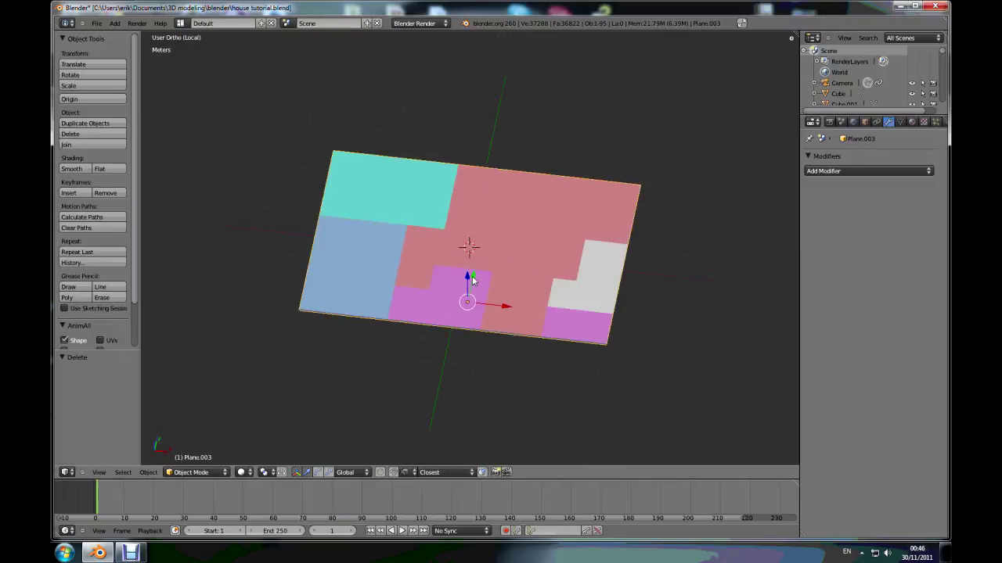
pyautogui.moveTo(471, 276)
pyautogui.mouseDown(button='middle')
pyautogui.moveTo(471, 254)
pyautogui.moveTo(465, 272)
pyautogui.mouseUp(button='middle')
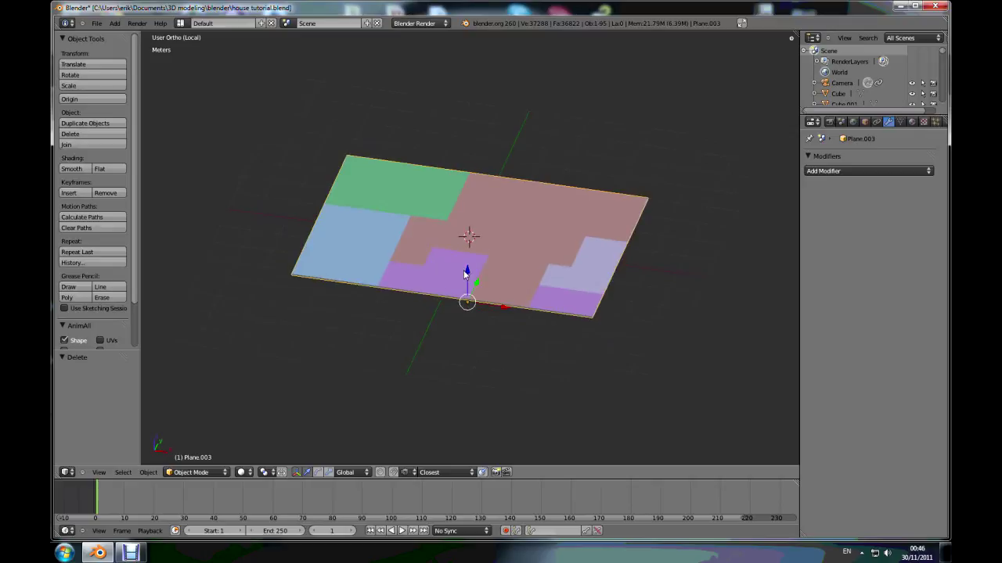
pyautogui.press('KP_7')
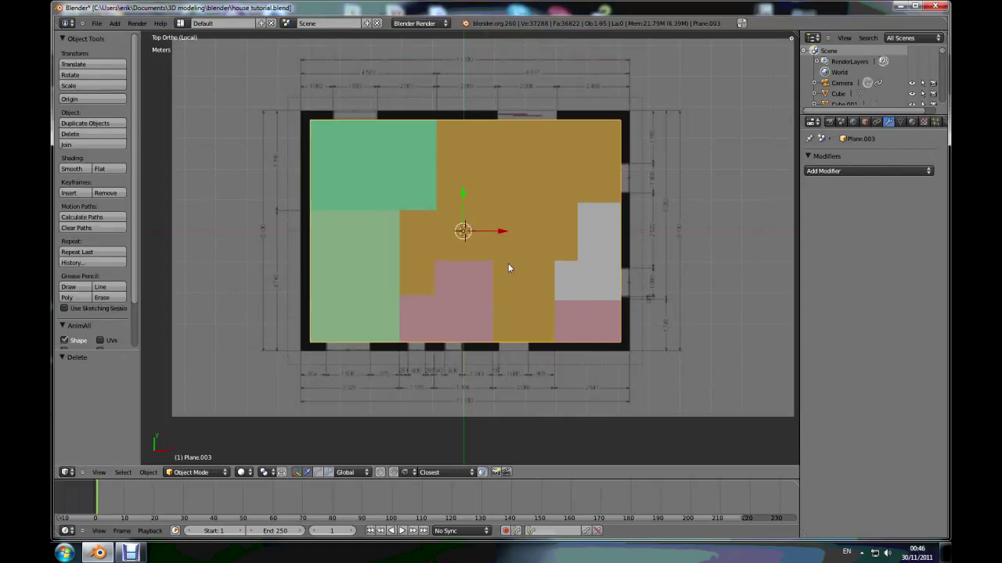
# Examine the room layout on the floor plan through the wireframe floor and compare it with the shaded floor areas
pyautogui.press('z')
pyautogui.scroll(3, 517, 281)
pyautogui.scroll(-2, 523, 233)
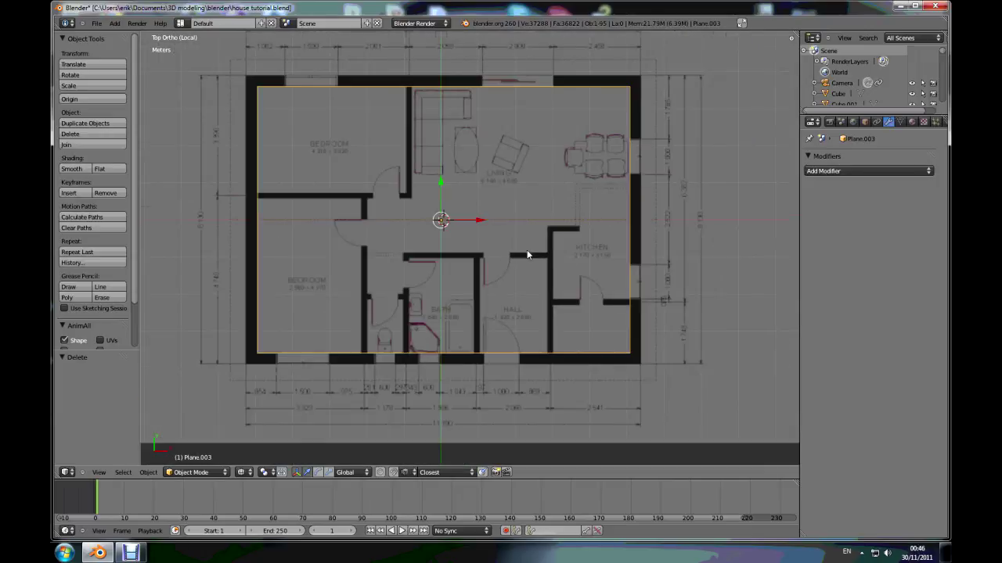
pyautogui.scroll(2, 411, 205)
pyautogui.keyDown('shift'); pyautogui.moveTo(412, 205); pyautogui.dragTo(480, 253, button='middle'); pyautogui.keyUp('shift')
pyautogui.scroll(-1, 516, 299)
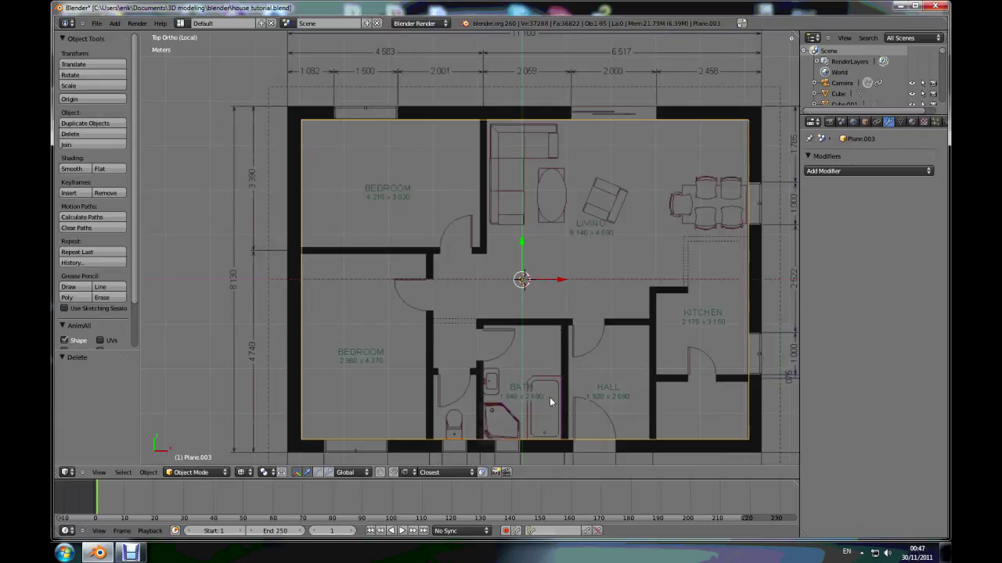
pyautogui.press('z')
pyautogui.moveTo(547, 381); pyautogui.dragTo(508, 302, button='middle')
pyautogui.moveTo(530, 373)
pyautogui.mouseDown(button='middle')
pyautogui.moveTo(558, 253)
pyautogui.moveTo(542, 374)
pyautogui.mouseUp(button='middle')
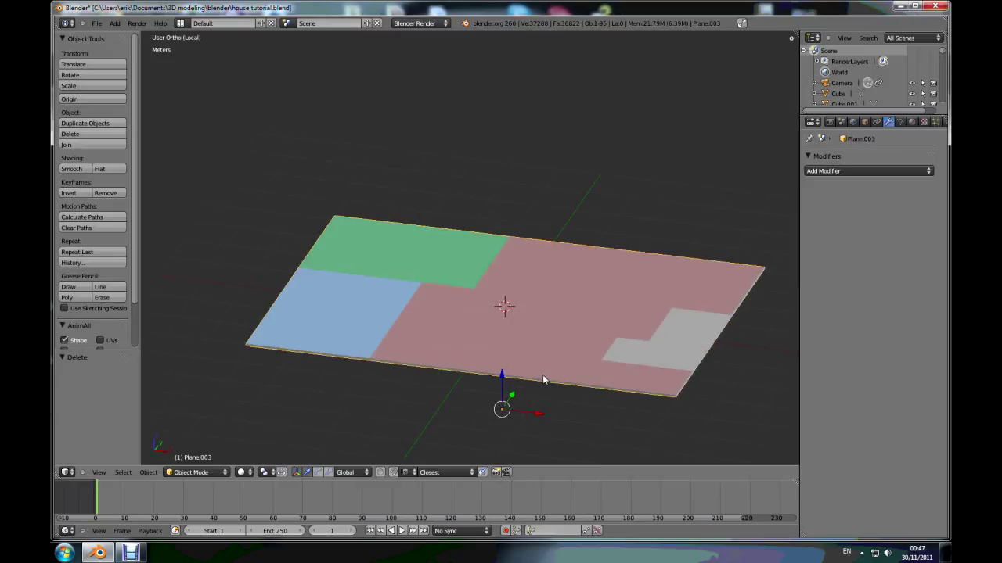
pyautogui.press('KP_7')
pyautogui.scroll(-4, 543, 375)
pyautogui.scroll(3, 572, 318)
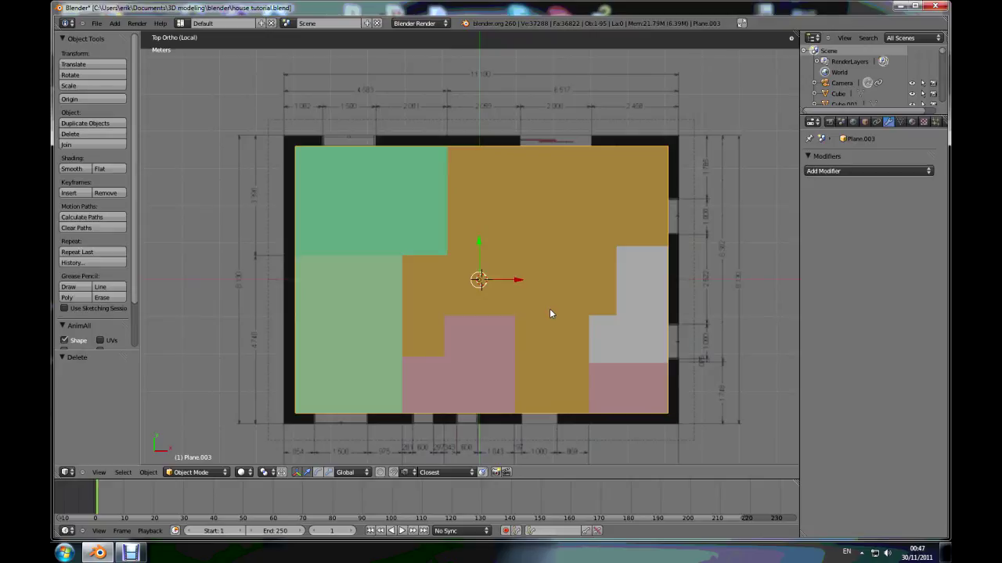
# Open the floor mesh in Edit Mode with wireframe display and face selection
pyautogui.press('Tab')
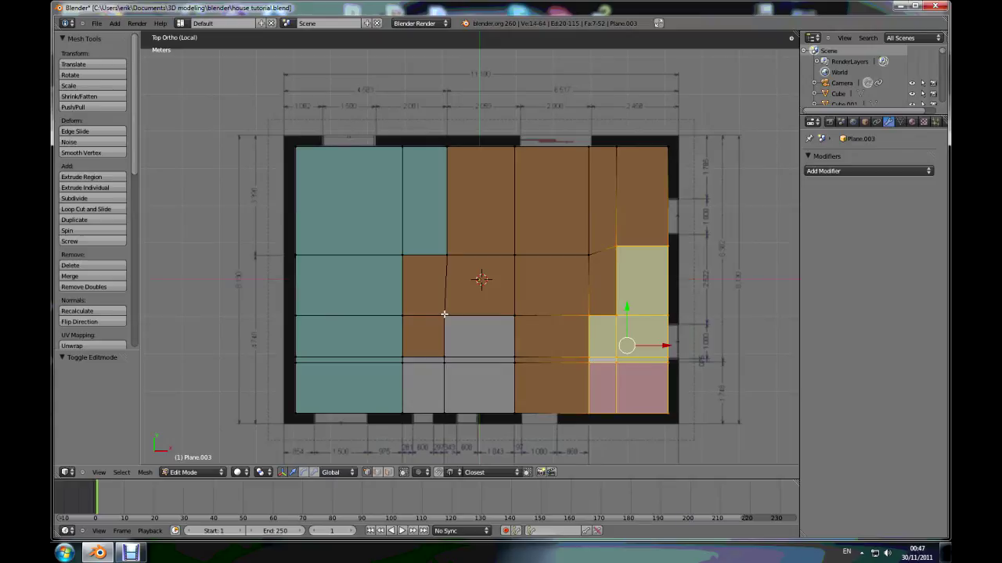
pyautogui.press('z')
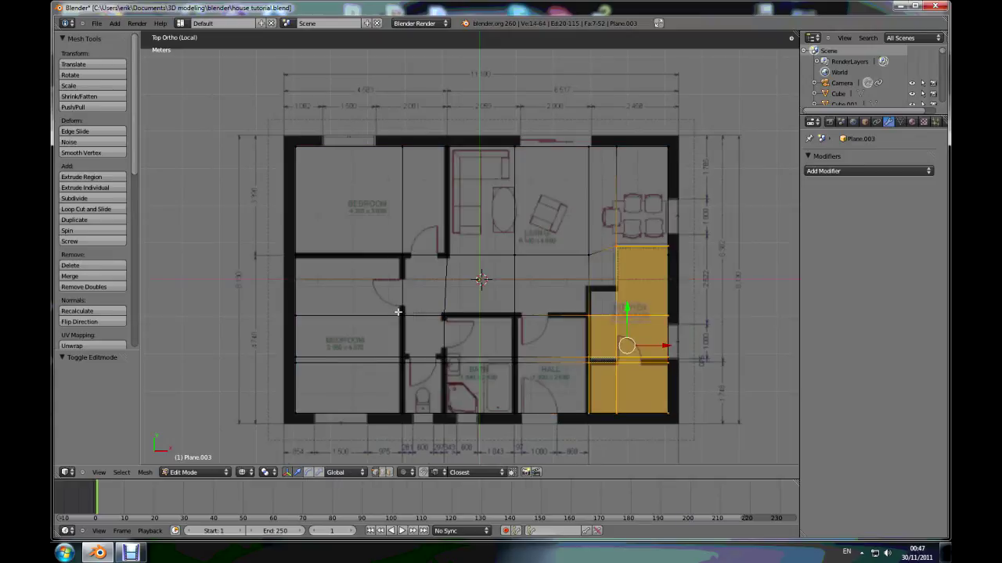
pyautogui.scroll(1, 407, 370)
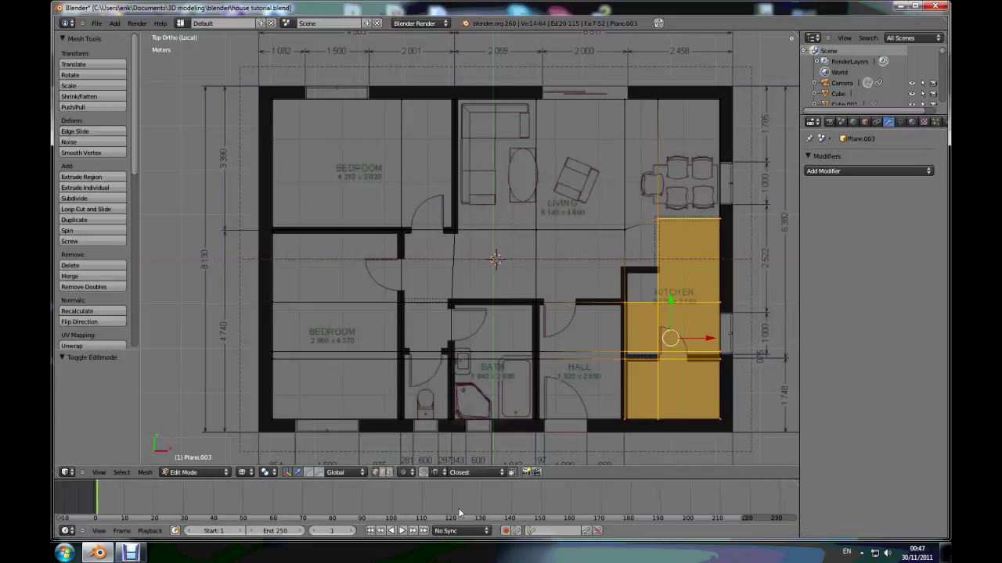
pyautogui.click(389, 472)
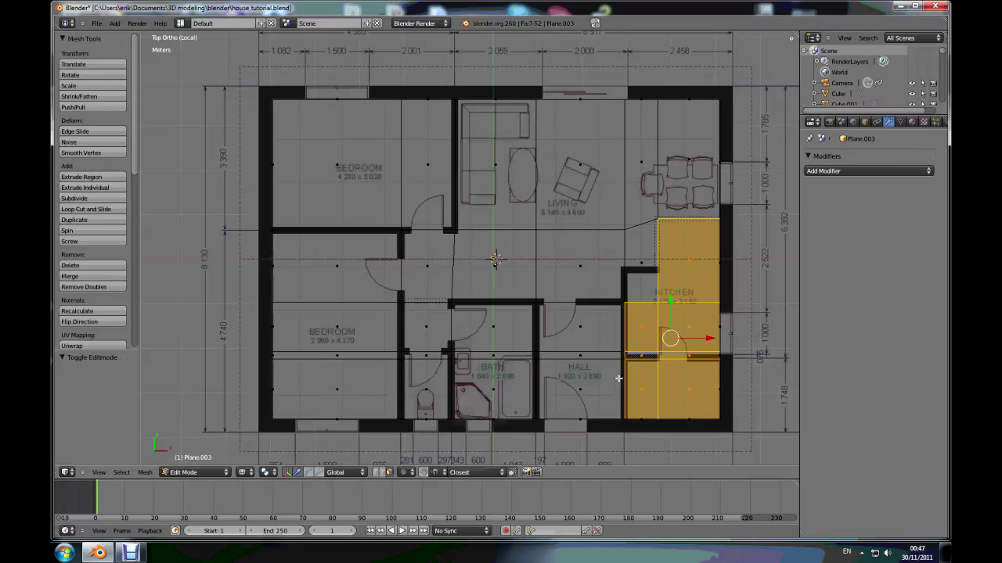
# Clear the selection and select the floor faces covering the kitchen and the small room below it
pyautogui.press('a')
pyautogui.rightClick(688, 388)
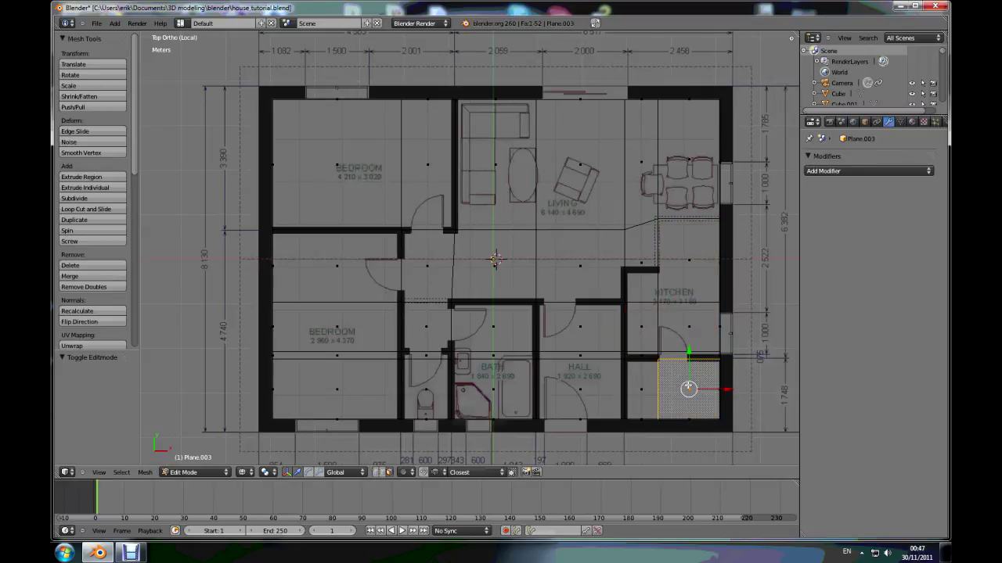
pyautogui.keyDown('shift'); pyautogui.rightClick(641, 385); pyautogui.keyUp('shift')
pyautogui.keyDown('shift'); pyautogui.rightClick(648, 355); pyautogui.keyUp('shift')
pyautogui.keyDown('shift'); pyautogui.rightClick(685, 330); pyautogui.keyUp('shift')
pyautogui.keyDown('shift'); pyautogui.rightClick(634, 326); pyautogui.keyUp('shift')
pyautogui.keyDown('shift'); pyautogui.rightClick(686, 282); pyautogui.keyUp('shift')
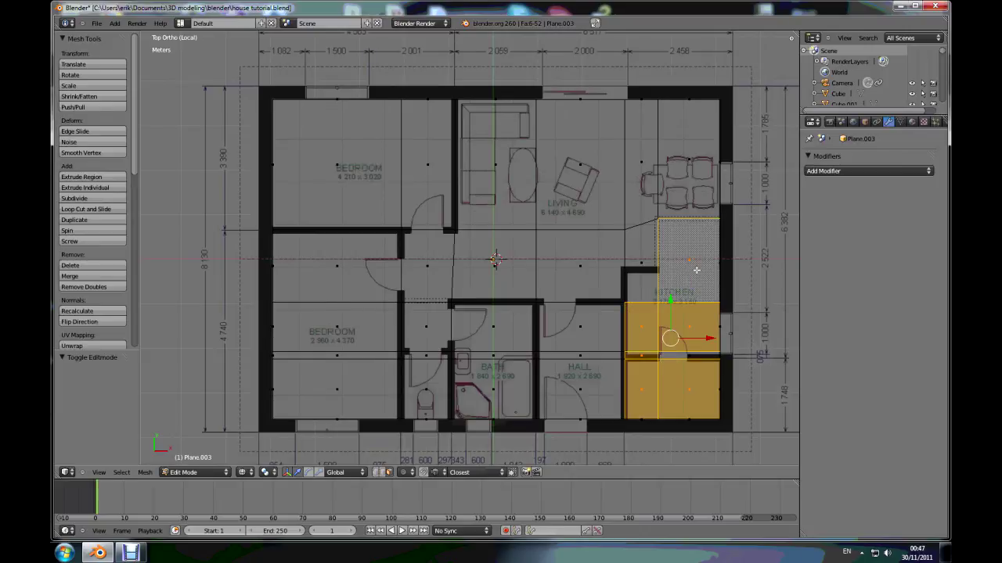
# Compare the selected kitchen faces with the kitchen outline and its short upper wall on the floor plan
pyautogui.scroll(3, 726, 272)
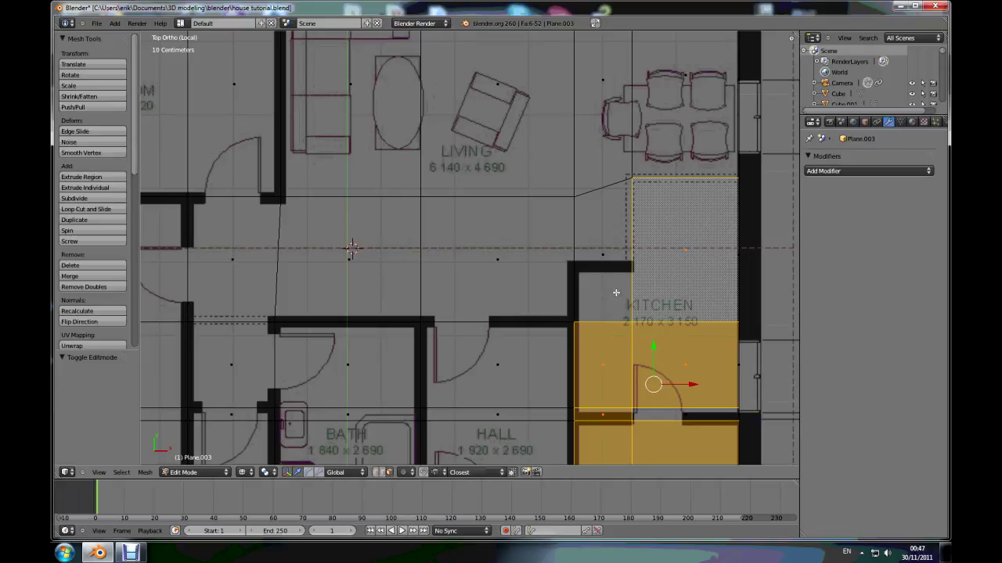
pyautogui.scroll(-4, 606, 281)
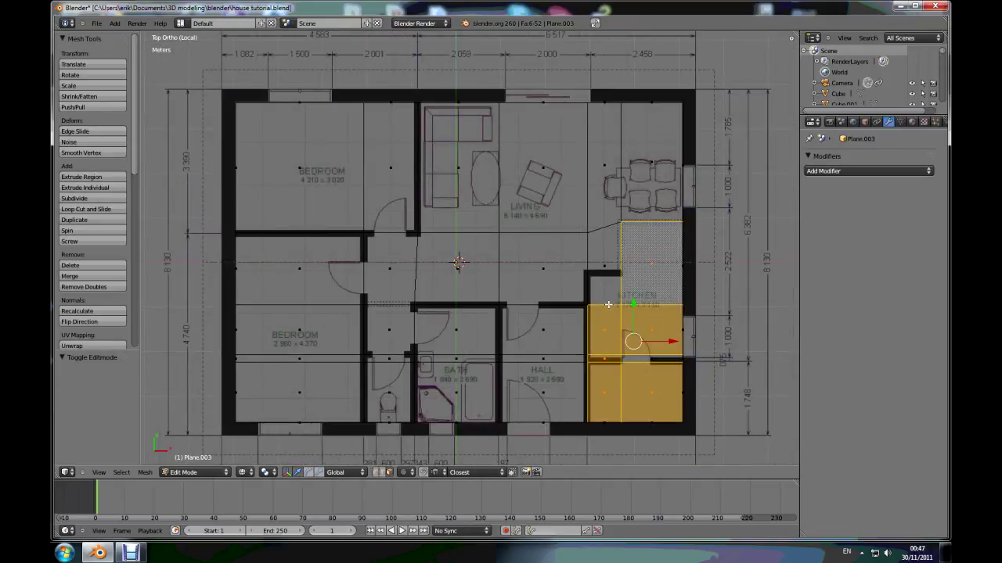
pyautogui.scroll(3, 608, 305)
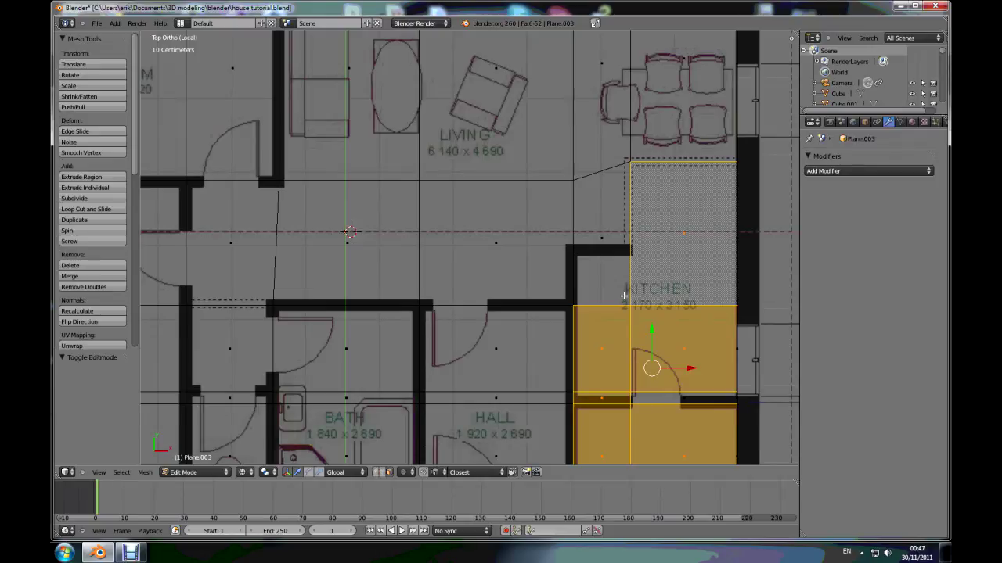
pyautogui.press('z')
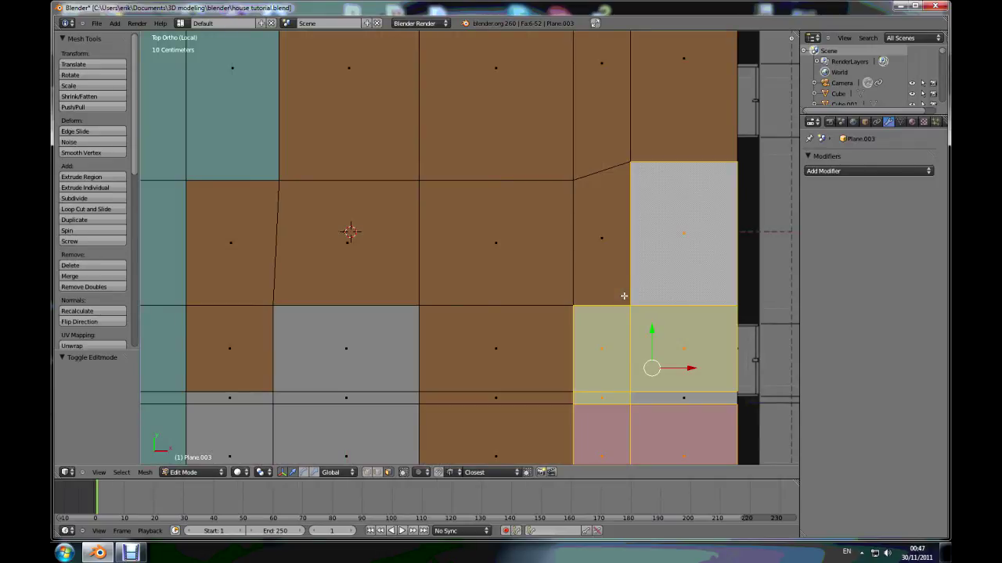
pyautogui.press('z')
pyautogui.scroll(-4, 624, 296)
pyautogui.scroll(4, 573, 242)
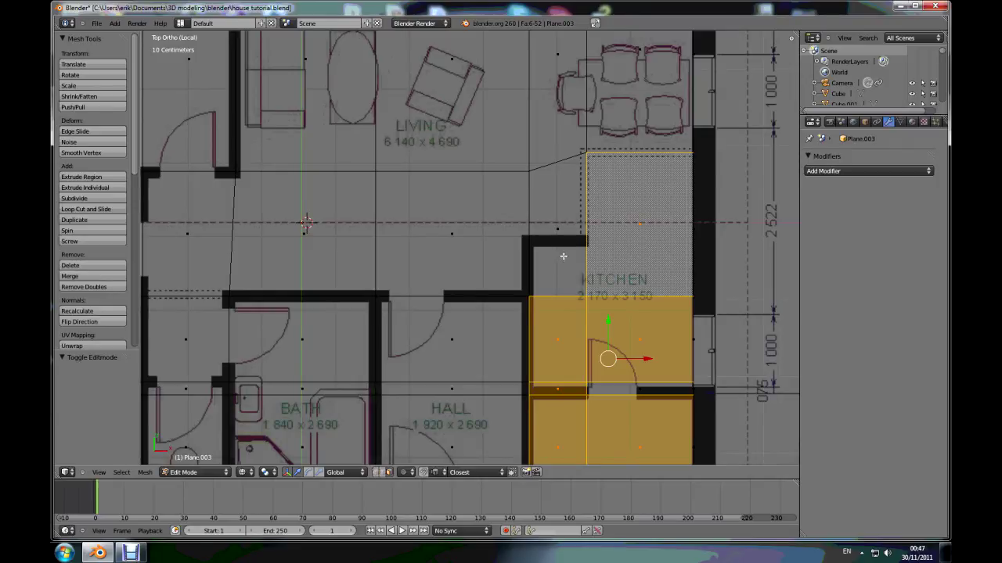
pyautogui.scroll(-4, 649, 248)
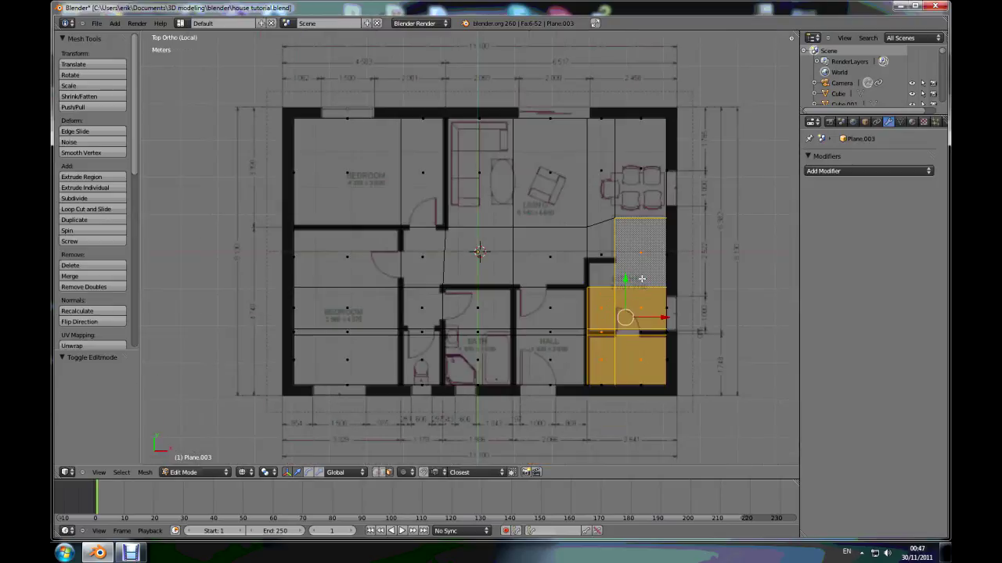
# Cut a horizontal edge loop across the floor at the height of the kitchen's short upper wall
pyautogui.hotkey('ctrl', 'r')
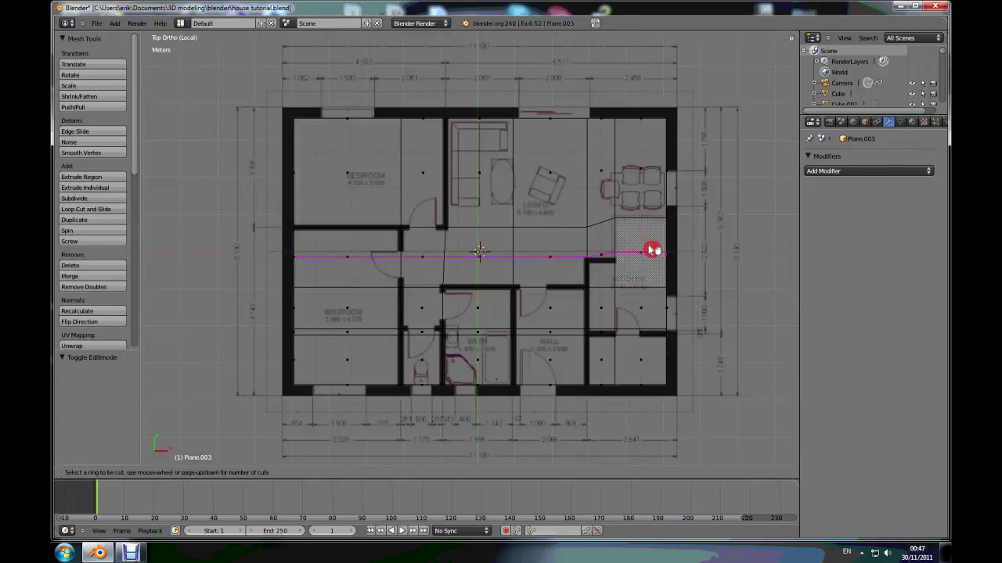
pyautogui.click(651, 253)
pyautogui.click(652, 253)
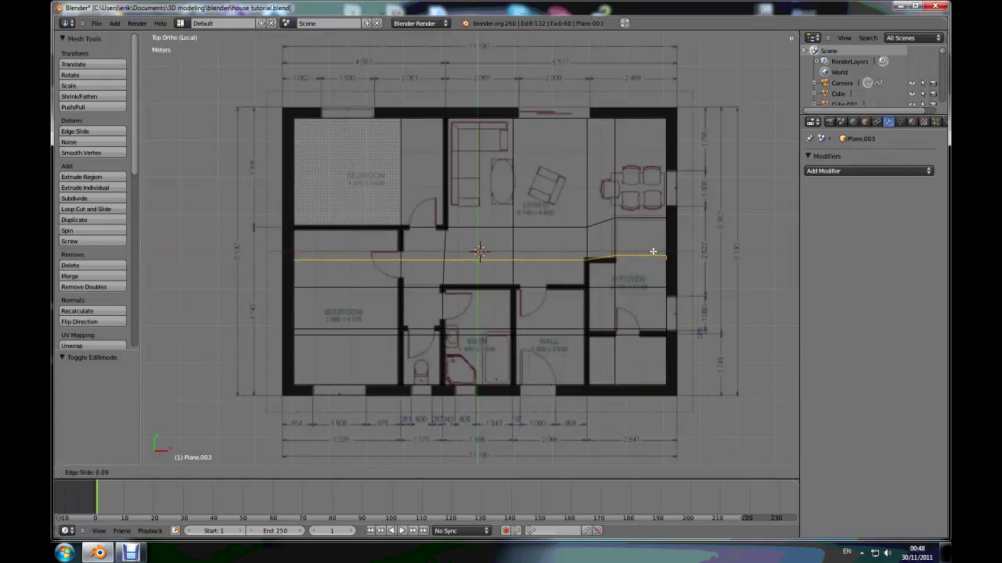
pyautogui.scroll(5, 396, 460)
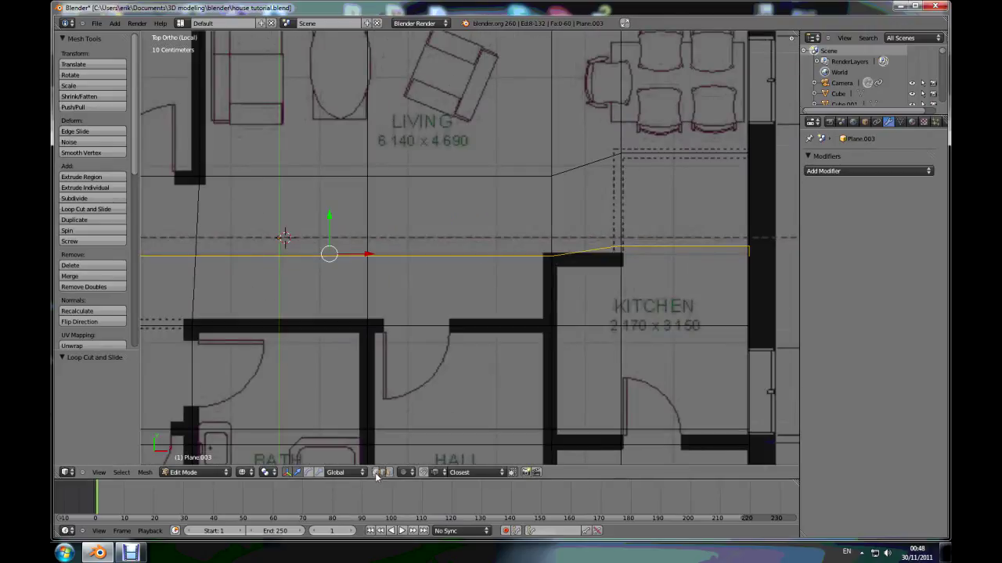
# Move the new loop's vertex at the end of the kitchen's short wall about 11 cm down along Y onto the wall
pyautogui.rightClick(624, 247)
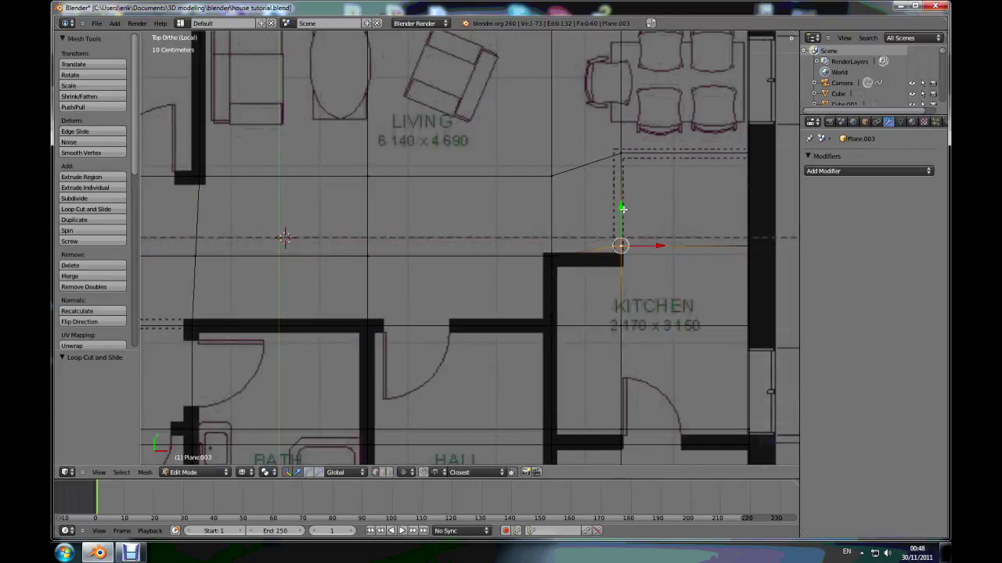
pyautogui.press('g')
pyautogui.press('y')
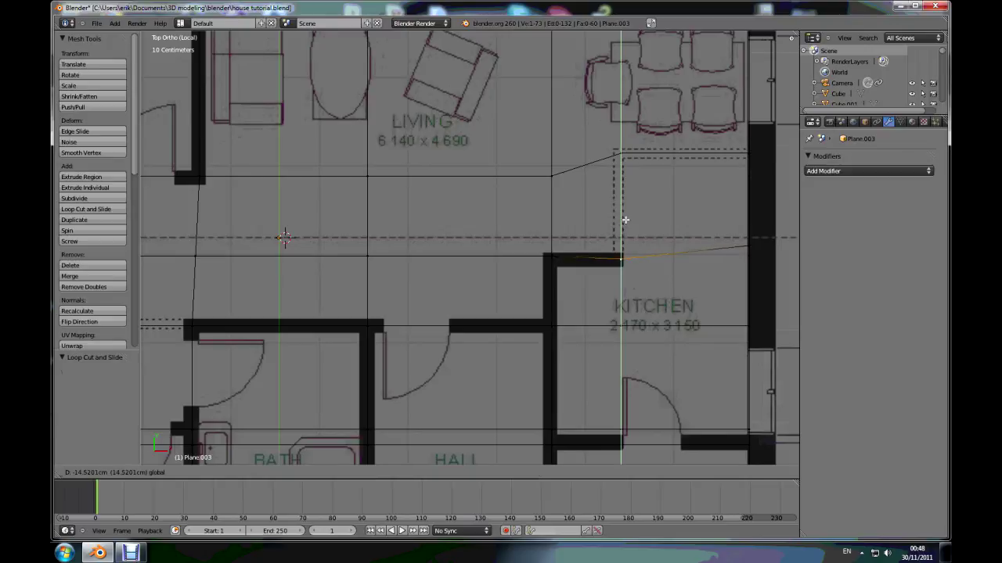
pyautogui.click(620, 219)
pyautogui.scroll(-2, 624, 335)
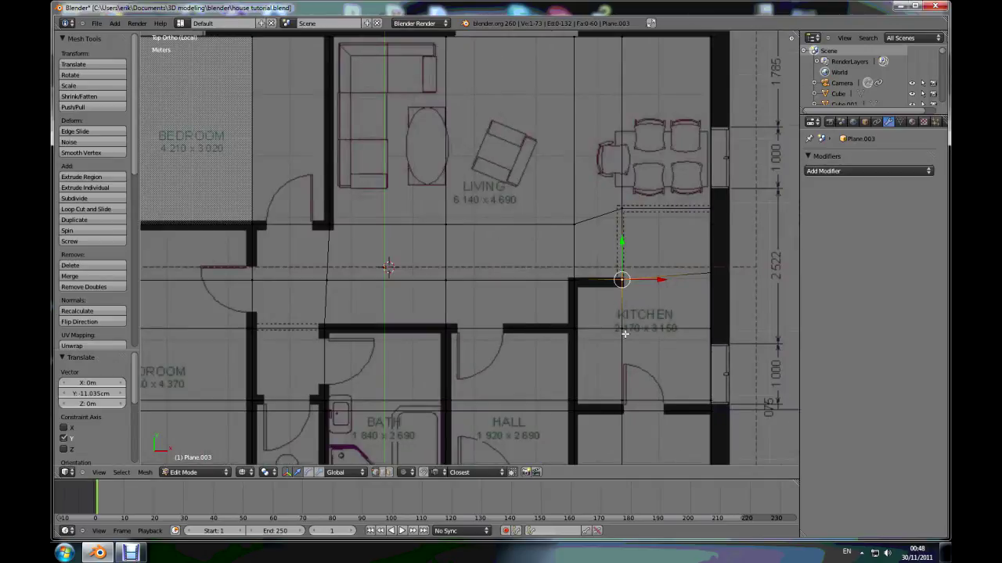
pyautogui.press('z')
pyautogui.press('z')
pyautogui.scroll(-3, 603, 320)
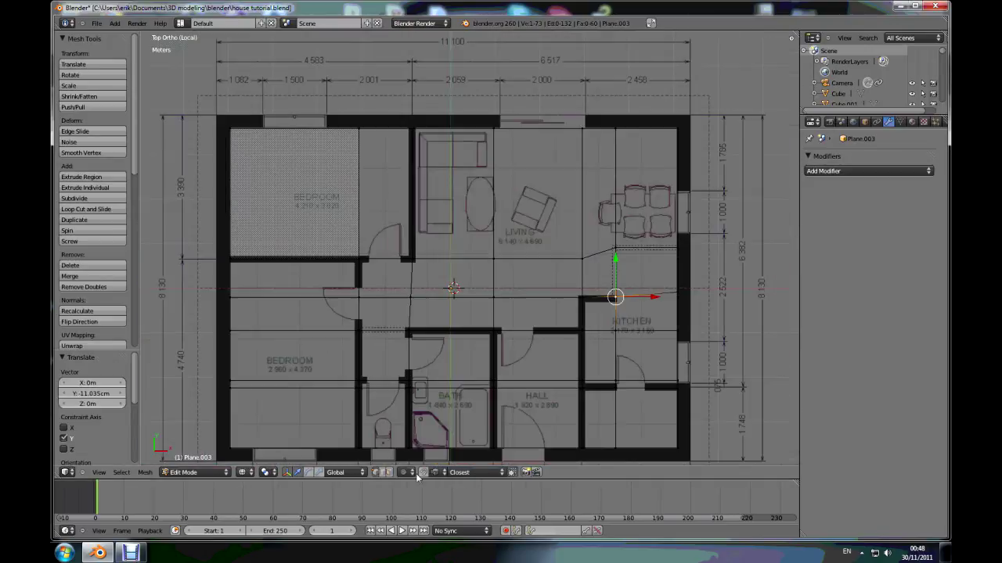
# Switch to face selection and select the floor faces of the kitchen, the room below it and the strip above it
pyautogui.click(391, 473)
pyautogui.rightClick(646, 424)
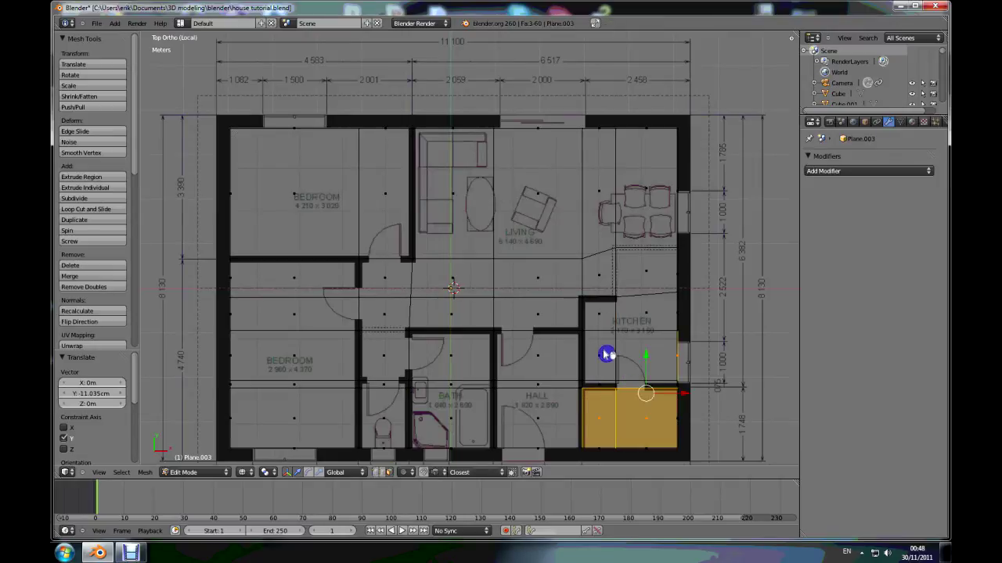
pyautogui.rightClick(676, 355)
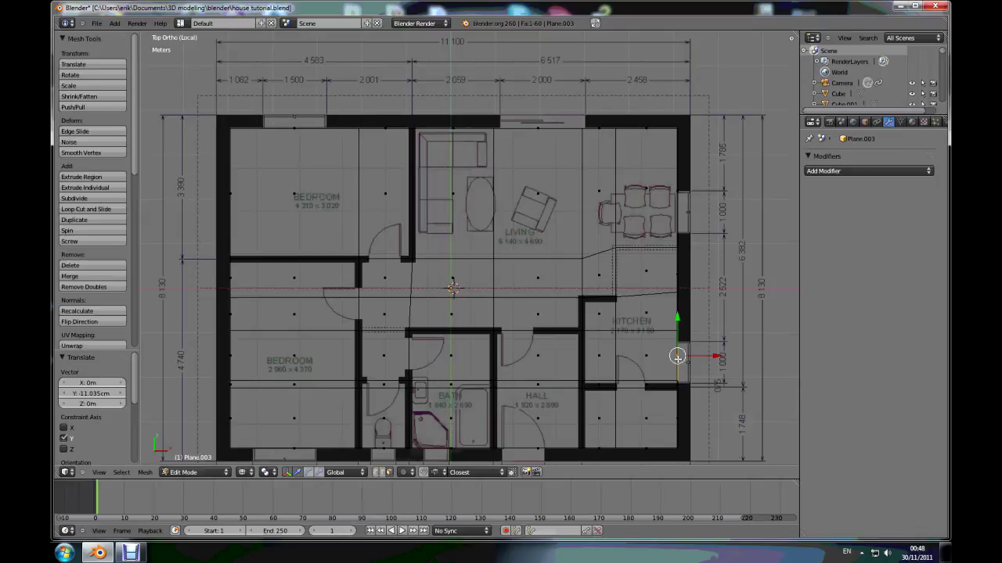
pyautogui.rightClick(645, 424)
pyautogui.keyDown('shift'); pyautogui.rightClick(601, 426); pyautogui.keyUp('shift')
pyautogui.keyDown('shift'); pyautogui.rightClick(603, 358); pyautogui.keyUp('shift')
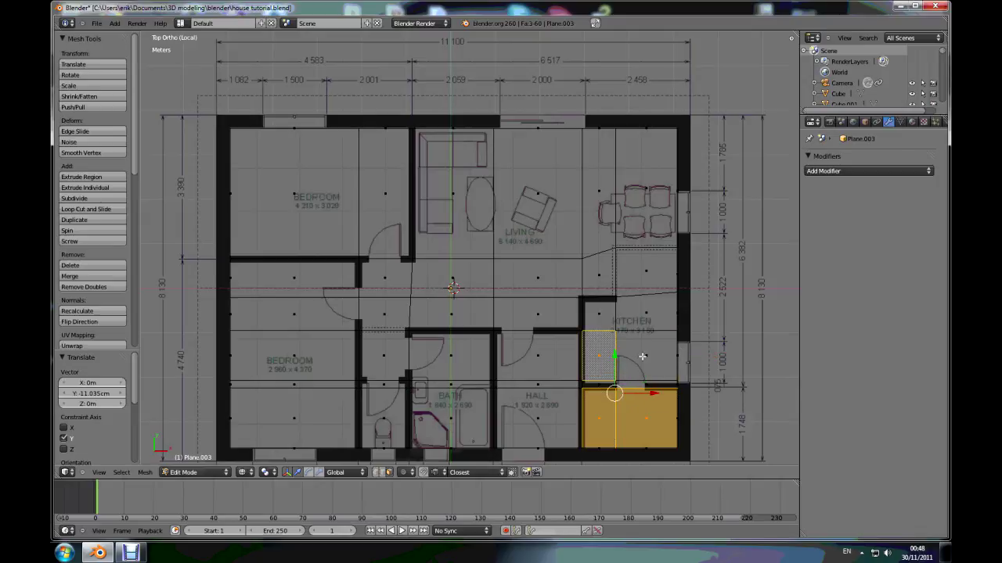
pyautogui.keyDown('shift'); pyautogui.rightClick(642, 357); pyautogui.keyUp('shift')
pyautogui.keyDown('shift'); pyautogui.rightClick(646, 313); pyautogui.keyUp('shift')
pyautogui.keyDown('shift'); pyautogui.rightClick(599, 314); pyautogui.keyUp('shift')
pyautogui.keyDown('shift'); pyautogui.rightClick(640, 274); pyautogui.keyUp('shift')
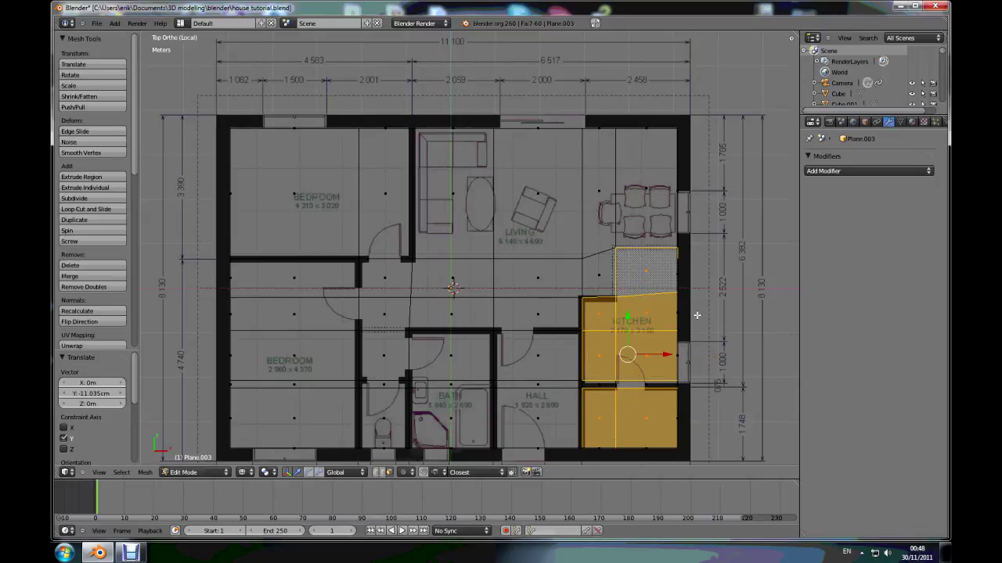
# Leave edit mode and inspect the floor's coloured room areas in solid shading, both tilted and from the top
pyautogui.scroll(2, 697, 315)
pyautogui.scroll(-4, 672, 315)
pyautogui.scroll(3, 645, 324)
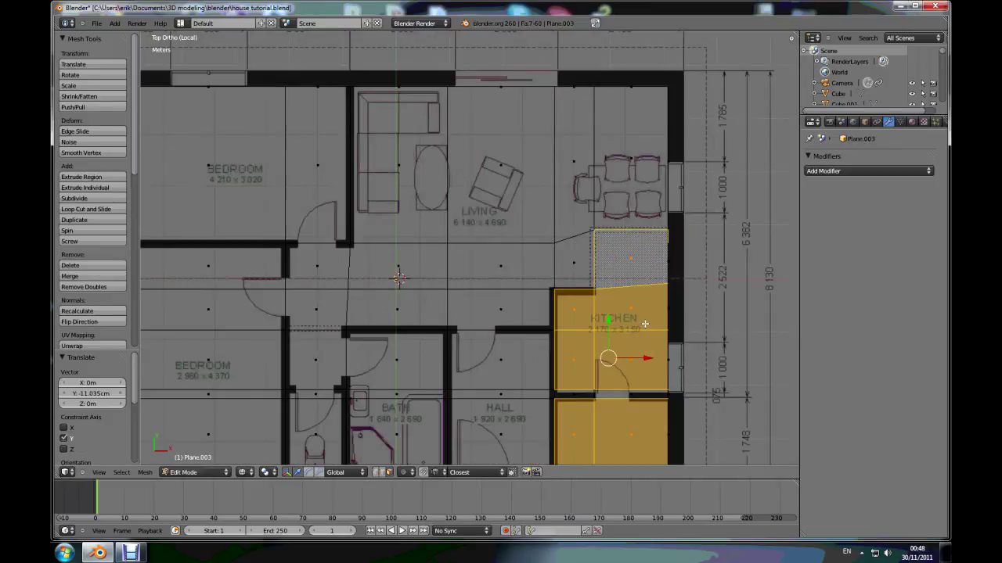
pyautogui.press('Tab')
pyautogui.scroll(-2, 645, 323)
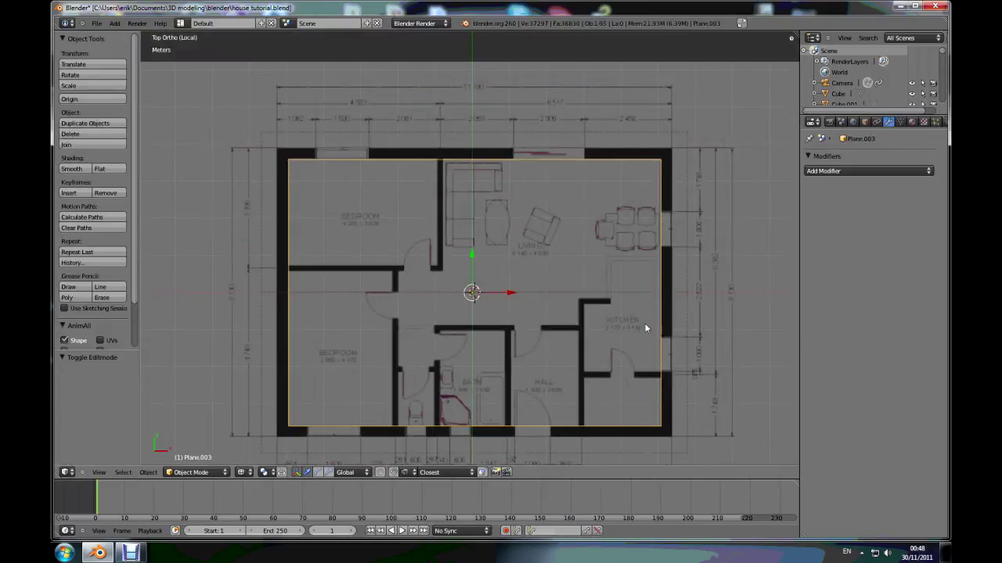
pyautogui.press('z')
pyautogui.moveTo(514, 418); pyautogui.dragTo(501, 314, button='middle')
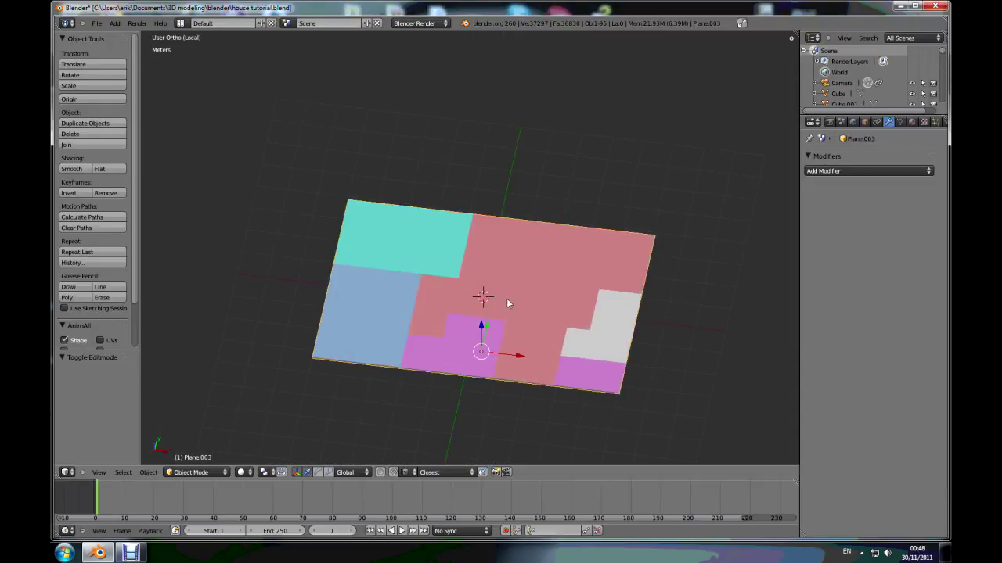
pyautogui.scroll(2, 517, 337)
pyautogui.press('KP_7')
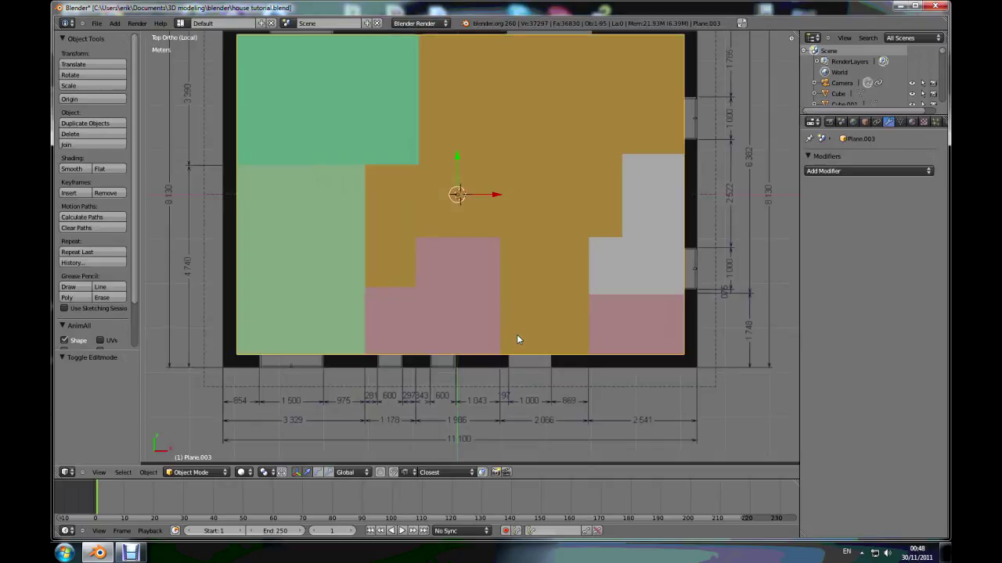
# Compare the floor's face divisions with the floor plan in wireframe, and check them against the room colours in solid shading
pyautogui.press('z')
pyautogui.scroll(3, 521, 284)
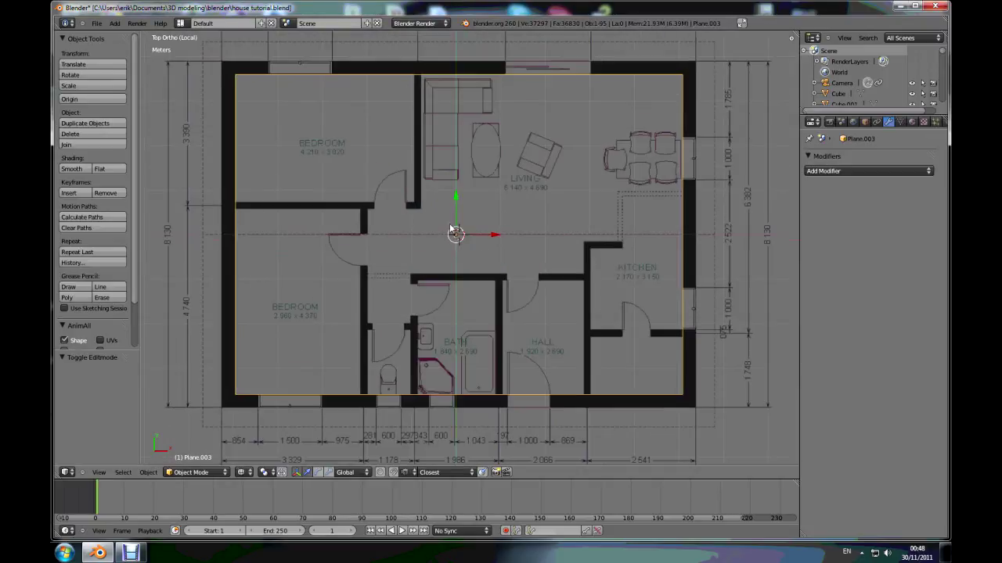
pyautogui.scroll(-3, 486, 286)
pyautogui.scroll(2, 419, 163)
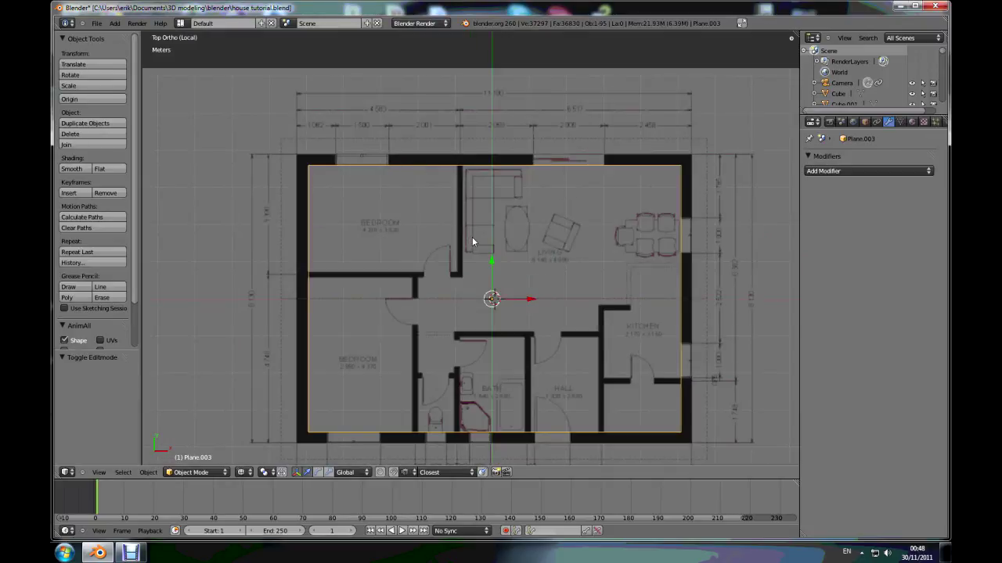
pyautogui.press('Tab')
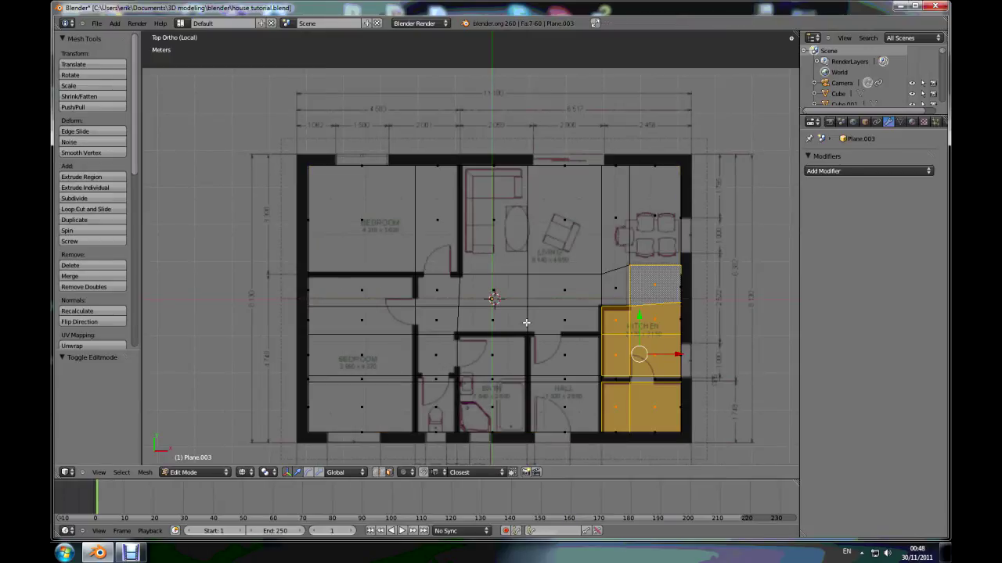
pyautogui.hotkey('alt', 'z')
pyautogui.moveTo(533, 340); pyautogui.dragTo(519, 271, button='middle')
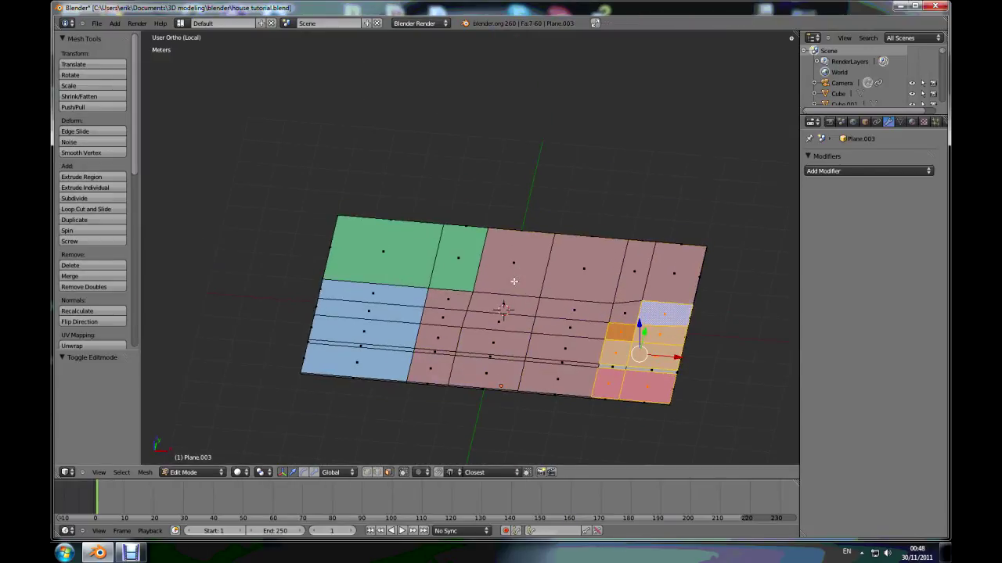
pyautogui.press('Tab')
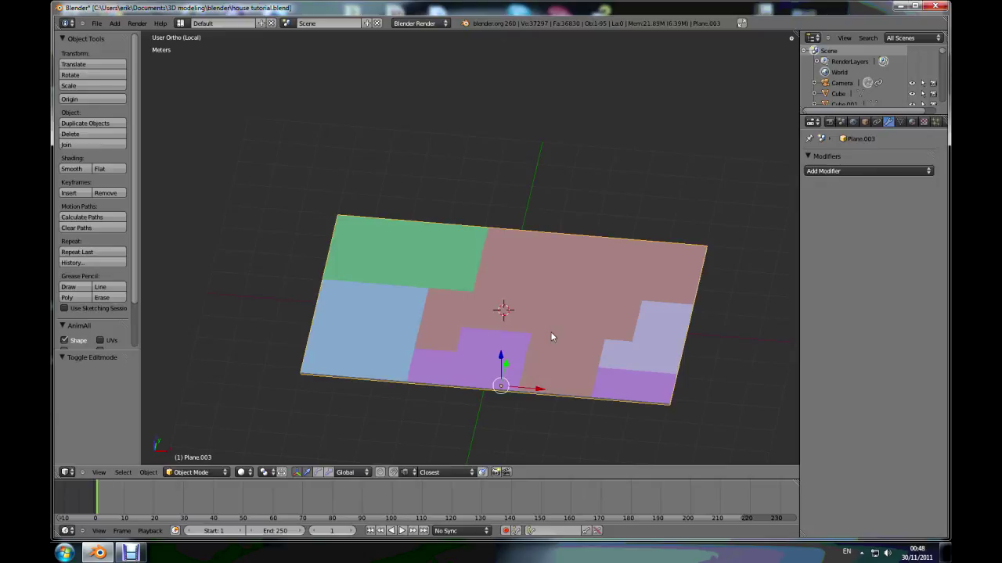
# Leave local view to bring back the whole house and view the coloured floor inside the rooms
pyautogui.press('KP_Divide')
pyautogui.moveTo(554, 339); pyautogui.dragTo(535, 316, button='middle')
pyautogui.scroll(-3, 535, 317)
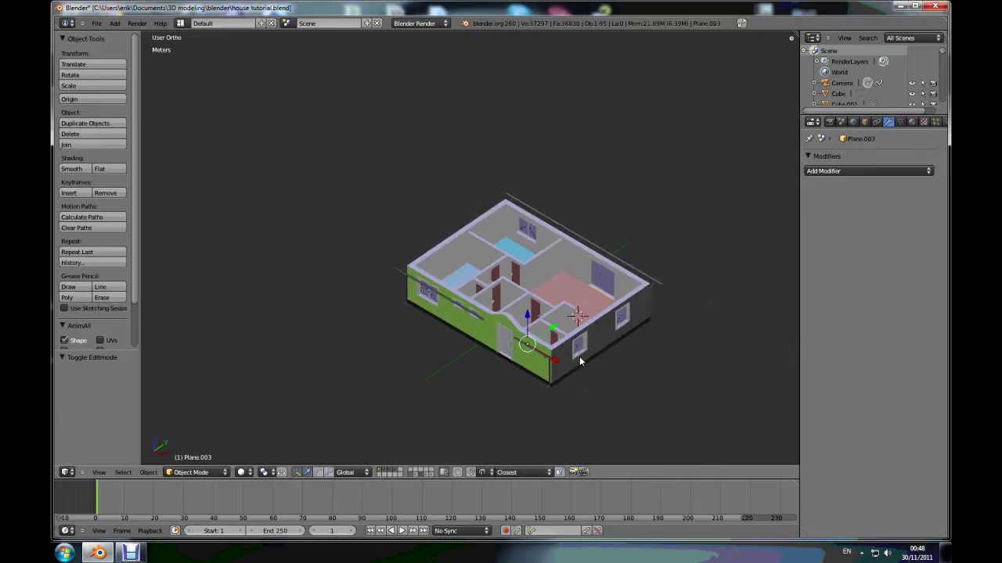
pyautogui.scroll(4, 536, 242)
pyautogui.scroll(-1, 536, 242)
pyautogui.scroll(6, 631, 208)
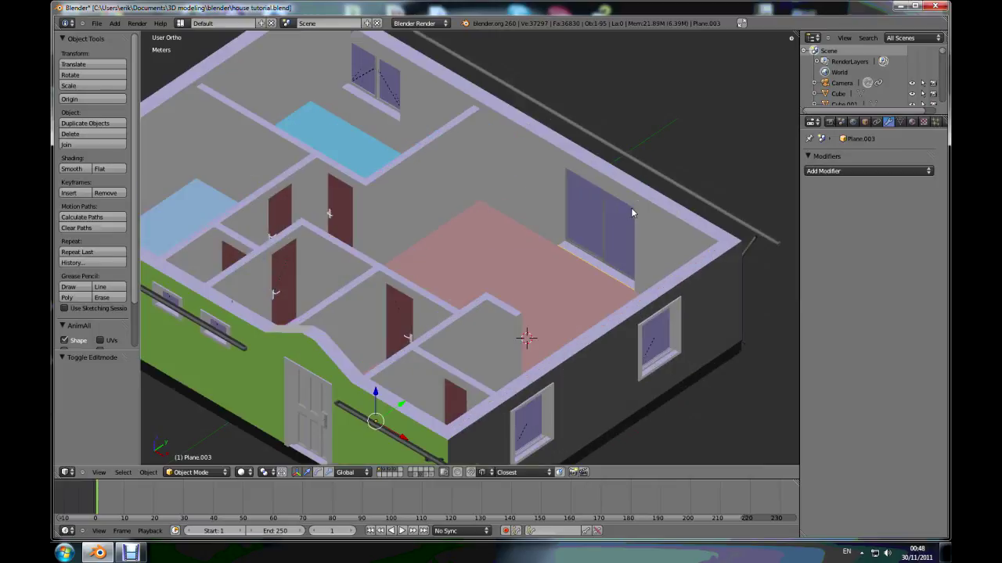
# Select the living room's sliding door frame and examine the door closely from inside the room
pyautogui.rightClick(505, 229)
pyautogui.moveTo(487, 286); pyautogui.dragTo(618, 237, button='middle')
pyautogui.scroll(1, 601, 259)
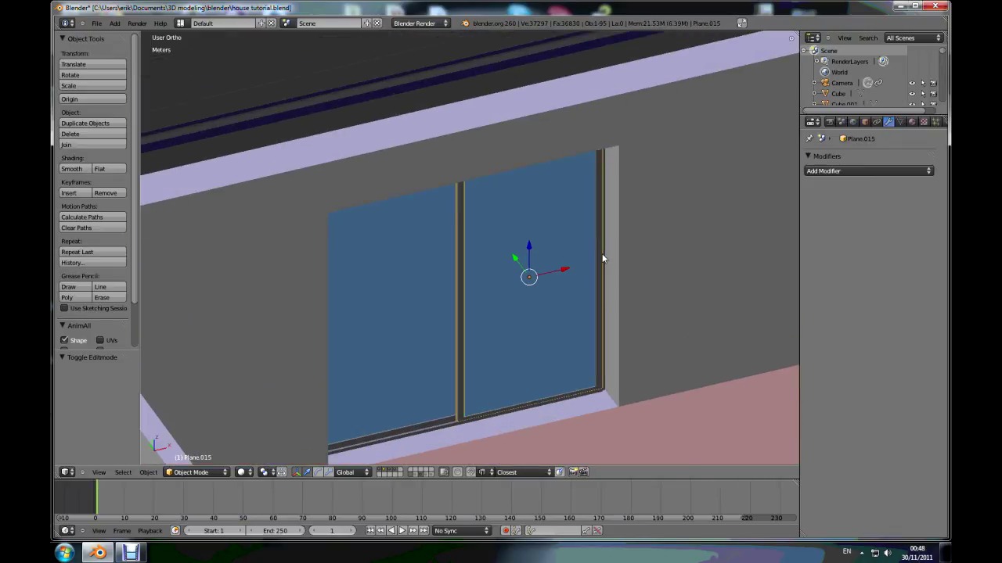
pyautogui.scroll(-3, 562, 279)
pyautogui.scroll(-2, 518, 324)
pyautogui.scroll(3, 508, 309)
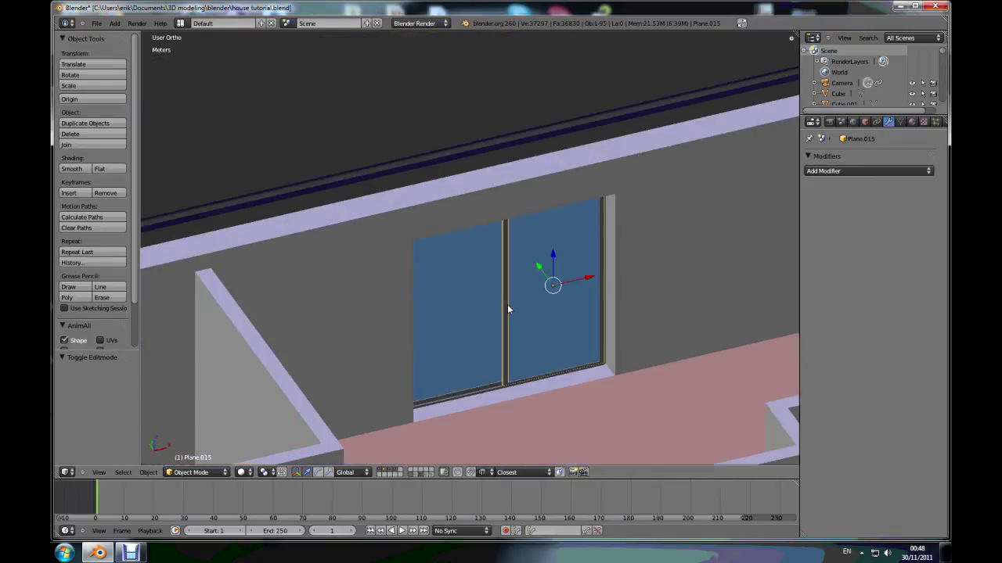
pyautogui.scroll(3, 560, 324)
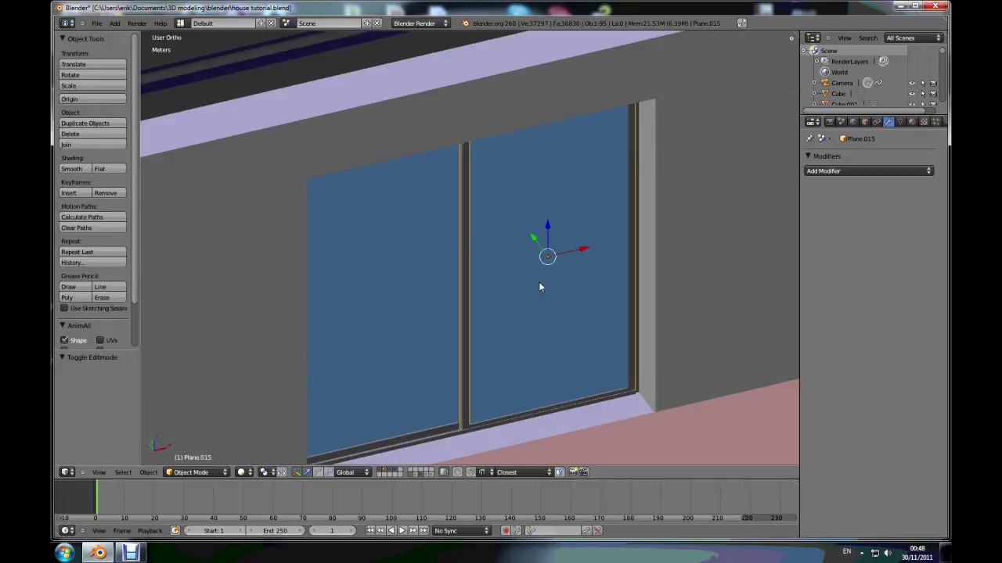
# Select the sliding door's glass pane with its frame, try sliding them about 58 cm along negative X, and undo the move
pyautogui.rightClick(521, 287)
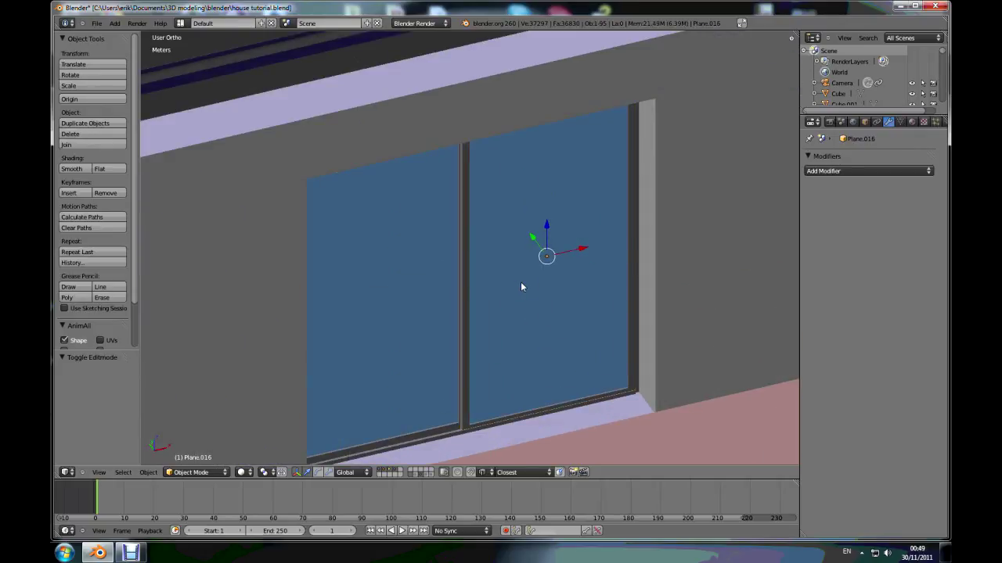
pyautogui.scroll(3, 465, 283)
pyautogui.rightClick(465, 271)
pyautogui.scroll(-5, 477, 274)
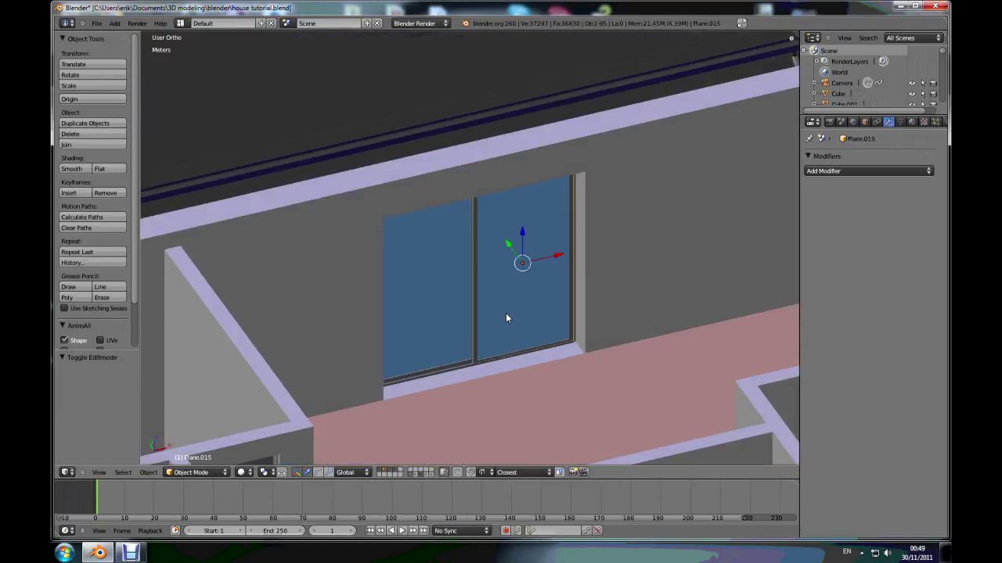
pyautogui.scroll(3, 456, 270)
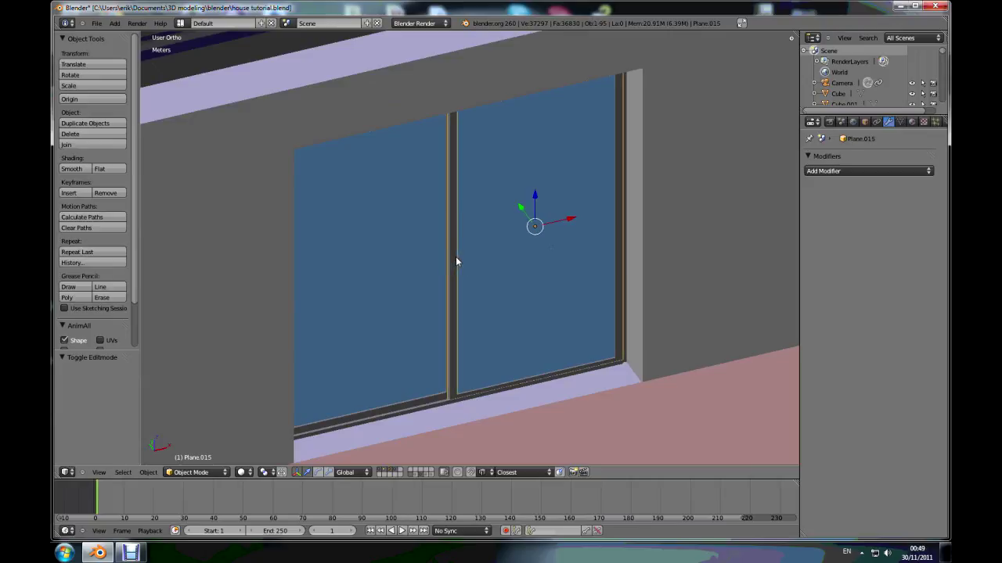
pyautogui.moveTo(570, 222); pyautogui.dragTo(452, 237)
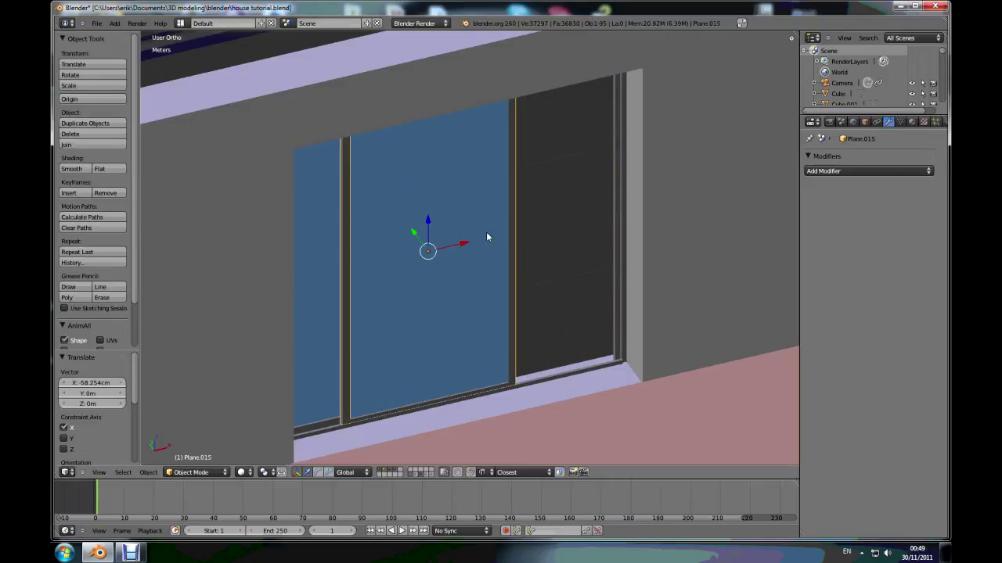
pyautogui.hotkey('ctrl', 'z')
# Place the 3D cursor on the outer edge of the sliding door's frame and add a cube there
pyautogui.scroll(-3, 563, 240)
pyautogui.scroll(3, 598, 244)
pyautogui.scroll(3, 603, 241)
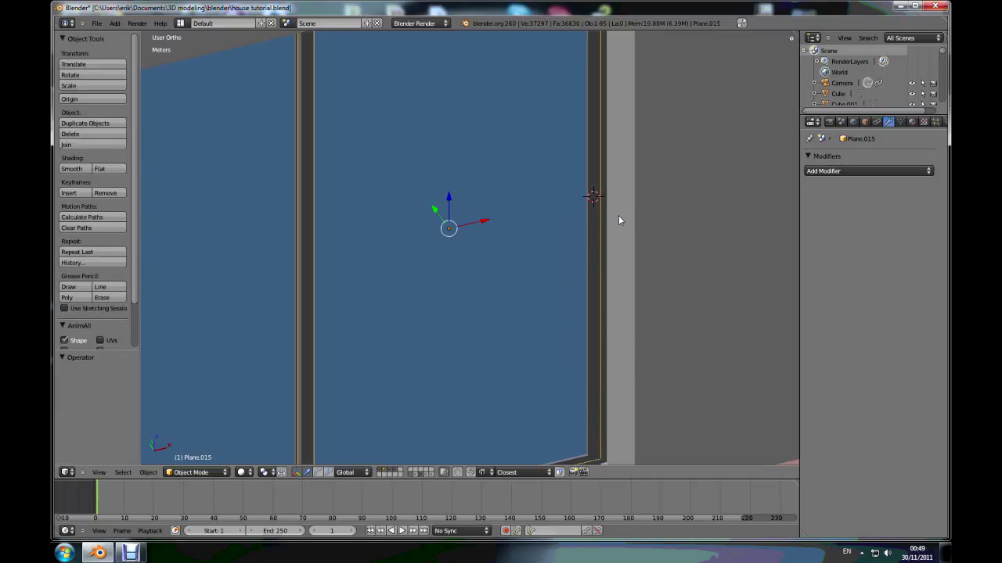
pyautogui.hotkey('shift', 'a')
pyautogui.moveTo(619, 216)
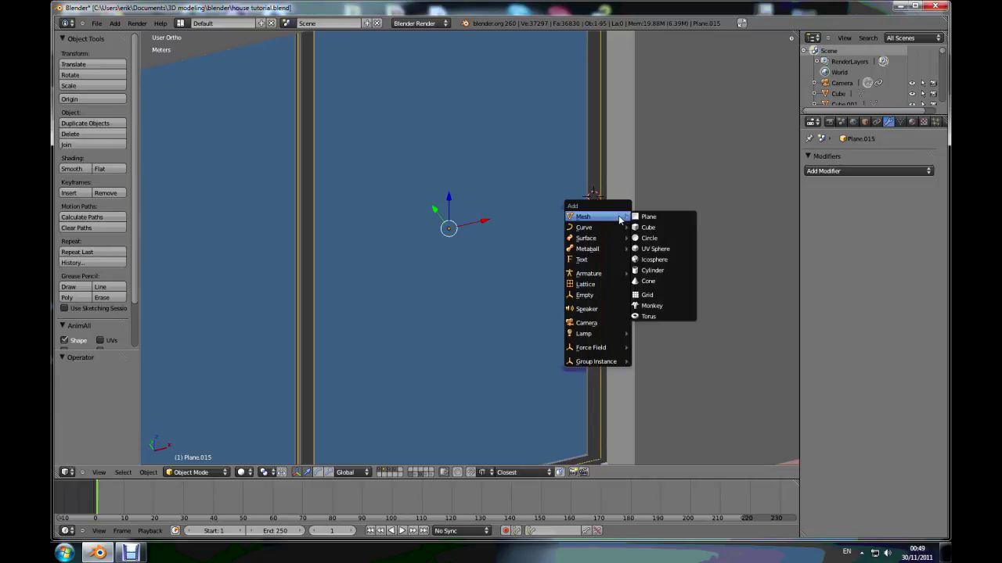
pyautogui.click(660, 228)
pyautogui.scroll(-4, 644, 290)
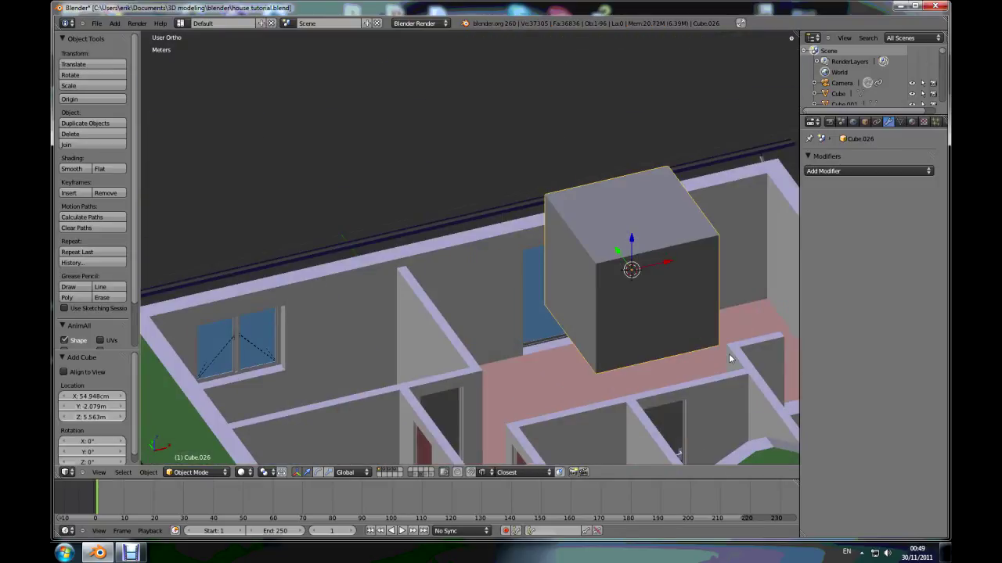
# Scale the new cube down uniformly by about 0.095 and again by about 0.593
pyautogui.press('s')
pyautogui.click(642, 275)
pyautogui.scroll(7, 637, 270)
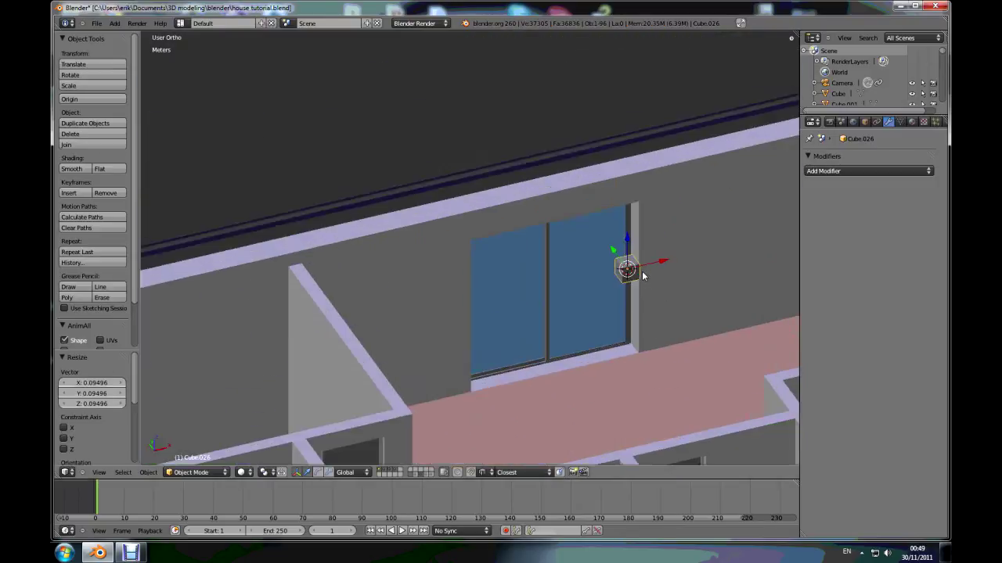
pyautogui.press('s')
pyautogui.click(688, 339)
# Stretch the cube into a bar by moving a side face about 25 cm along negative Y, and extrude that face another 11.6 cm
pyautogui.moveTo(689, 340); pyautogui.dragTo(671, 331, button='middle')
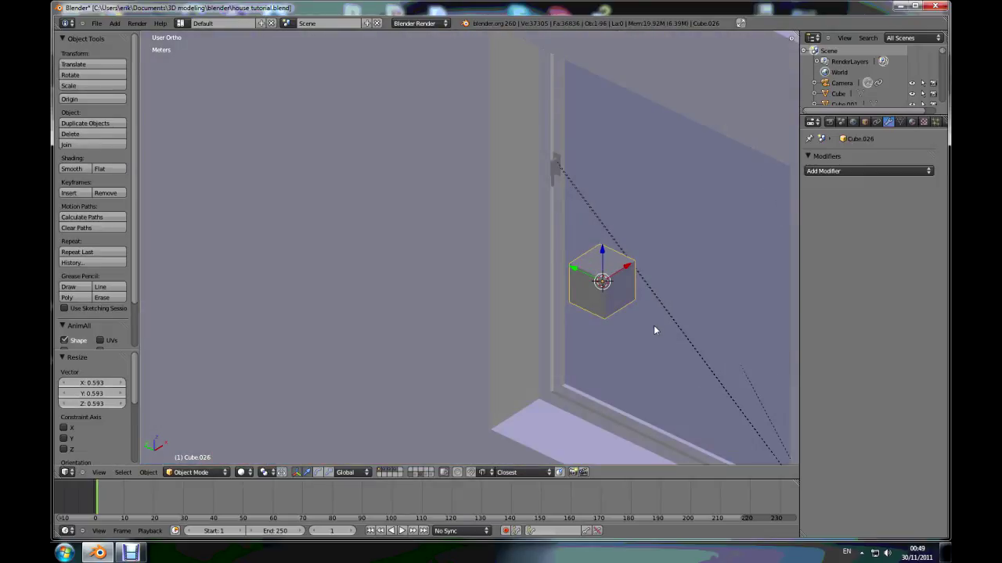
pyautogui.hotkey('alt', 'b')
pyautogui.scroll(-8, 612, 323)
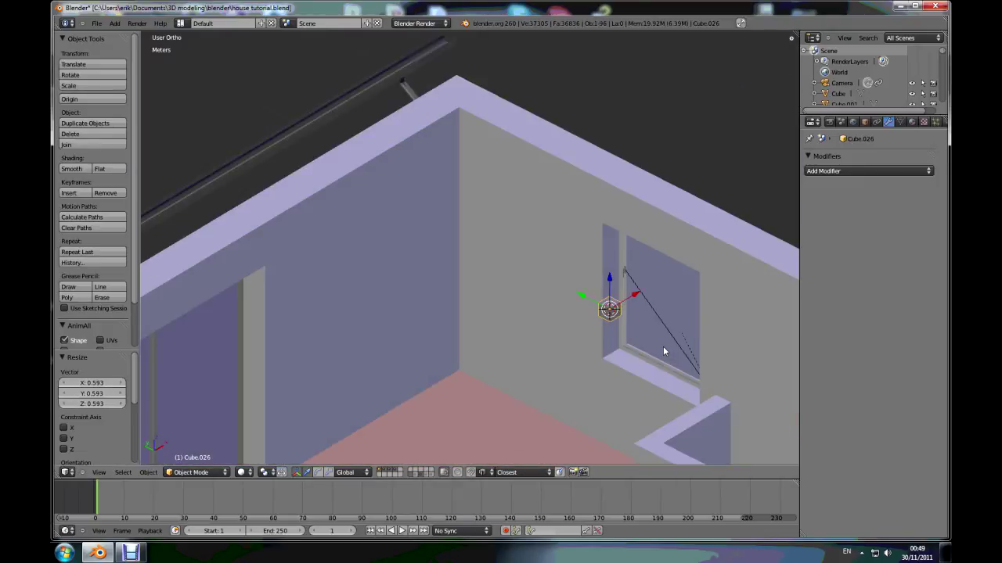
pyautogui.moveTo(662, 346); pyautogui.dragTo(646, 349, button='middle')
pyautogui.scroll(5, 615, 331)
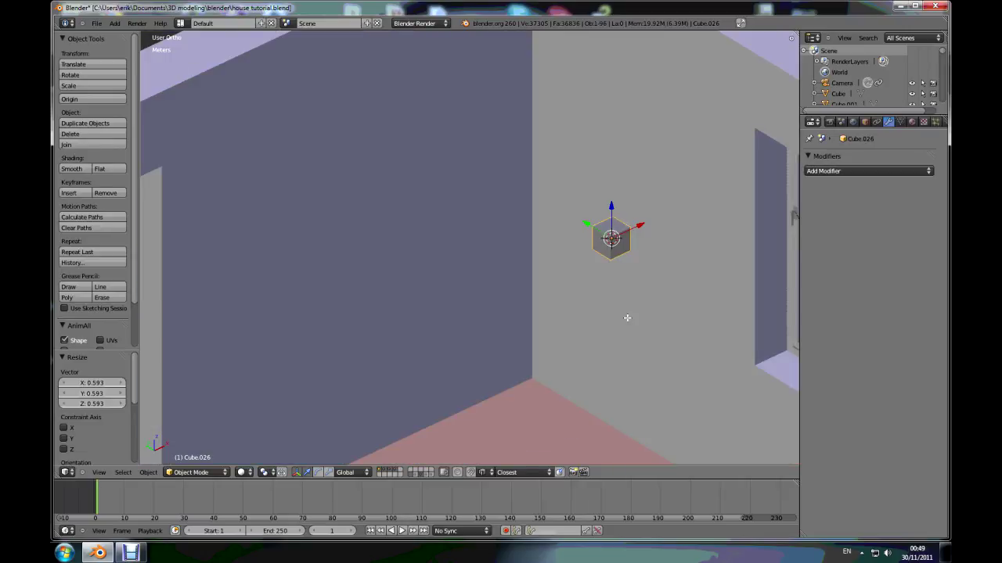
pyautogui.press('Tab')
pyautogui.rightClick(625, 245)
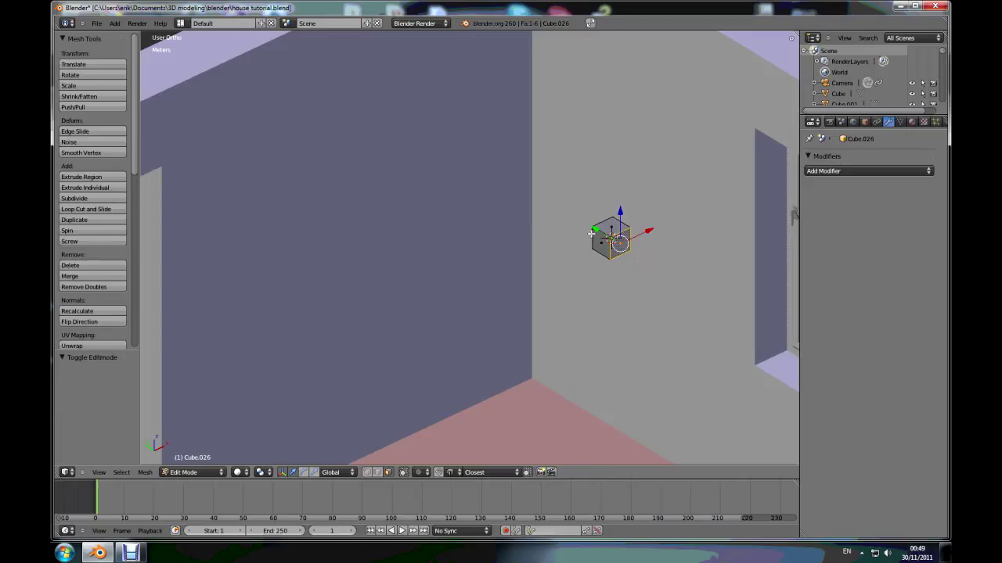
pyautogui.moveTo(595, 229); pyautogui.dragTo(641, 263)
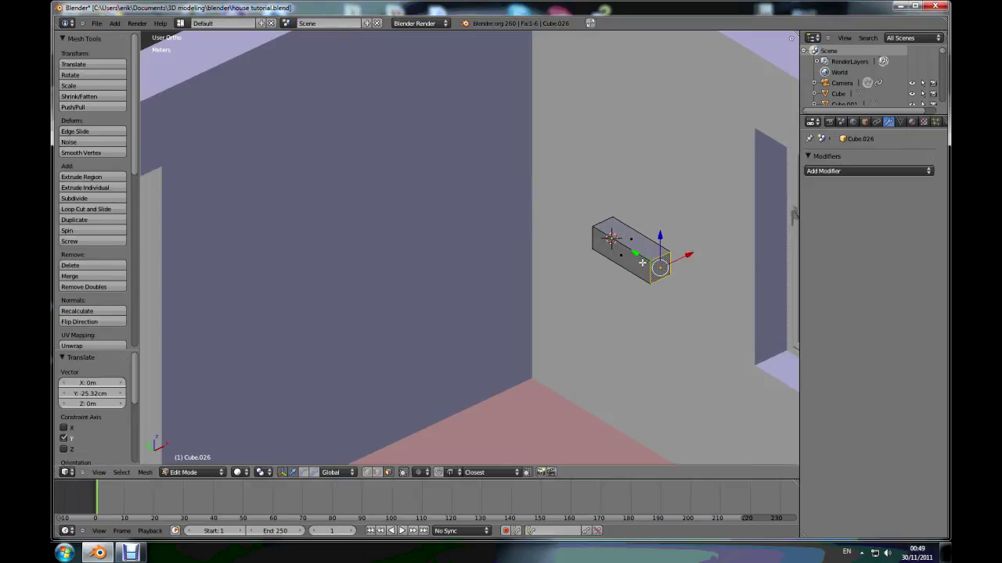
pyautogui.press('e')
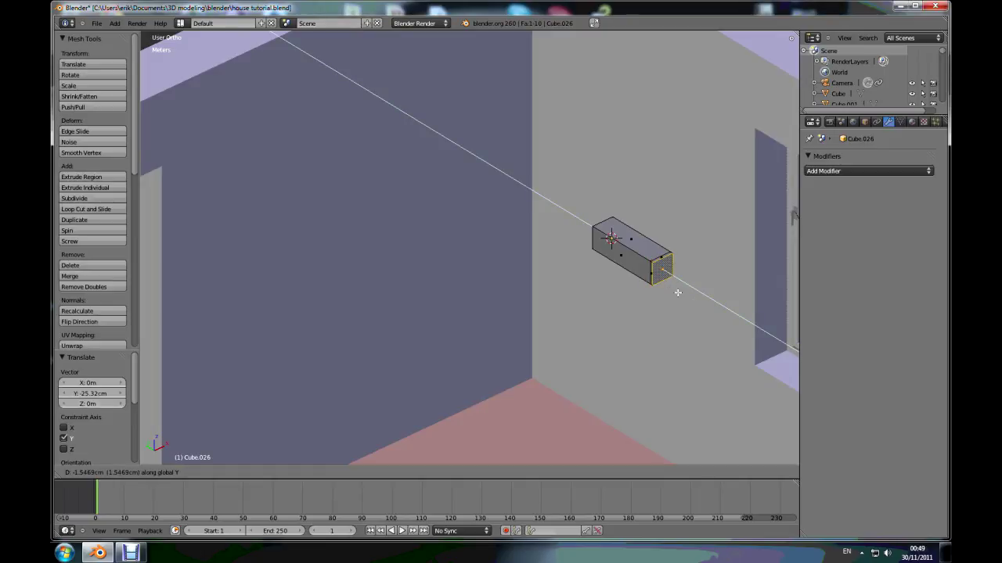
pyautogui.click(687, 295)
# Extrude the underside of the bar's short end section about 61 cm downward
pyautogui.moveTo(623, 324); pyautogui.dragTo(694, 335, button='middle')
pyautogui.rightClick(667, 296)
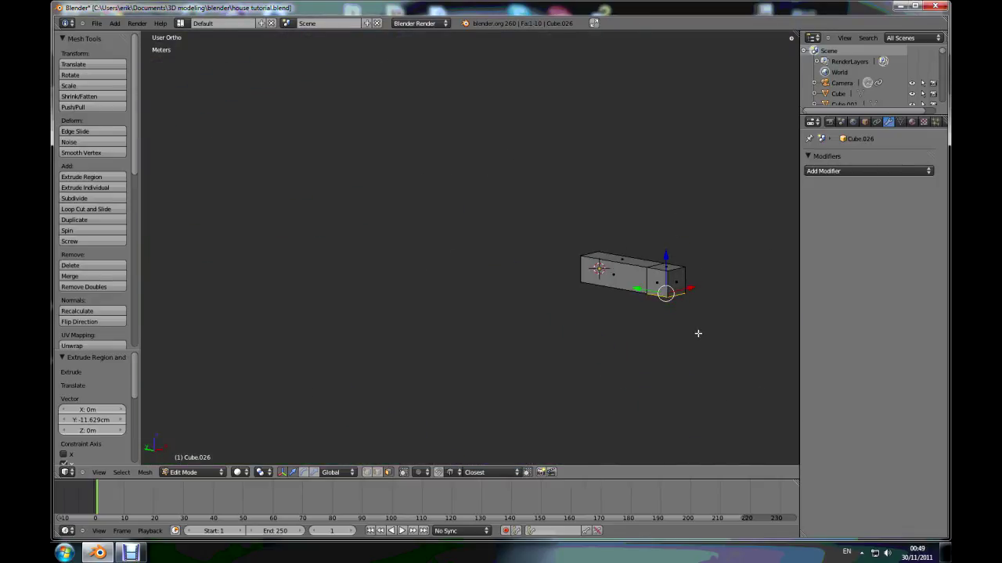
pyautogui.press('e')
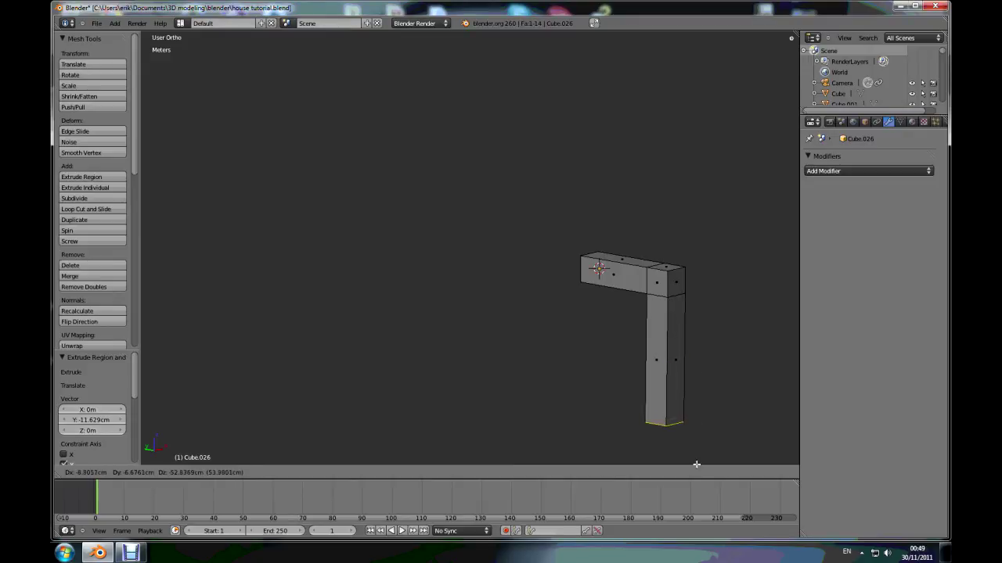
pyautogui.click(695, 476)
pyautogui.scroll(-3, 707, 376)
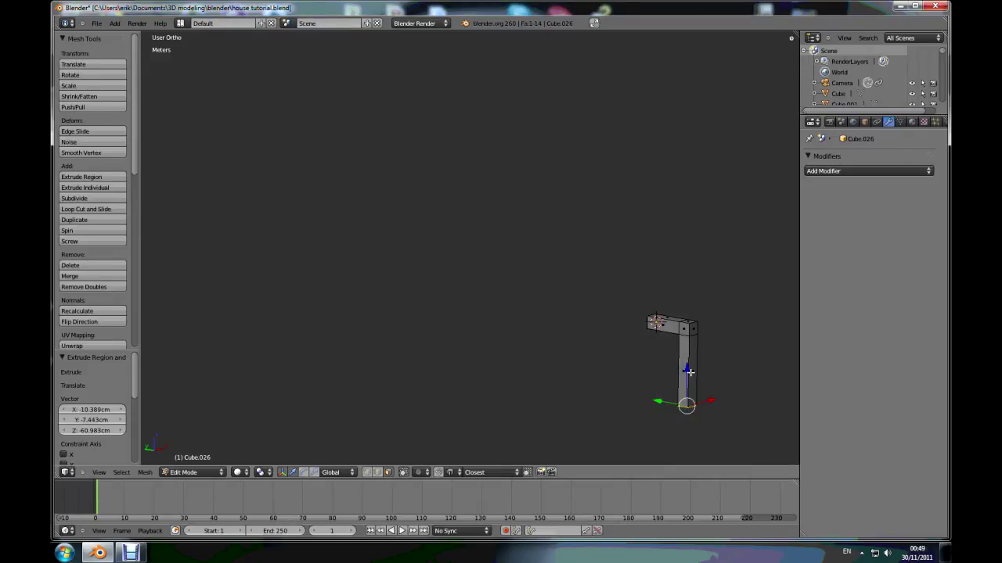
# Undo the slanted extrusion and extrude the underside of the bar's short end section about 90 cm straight down
pyautogui.scroll(2, 714, 392)
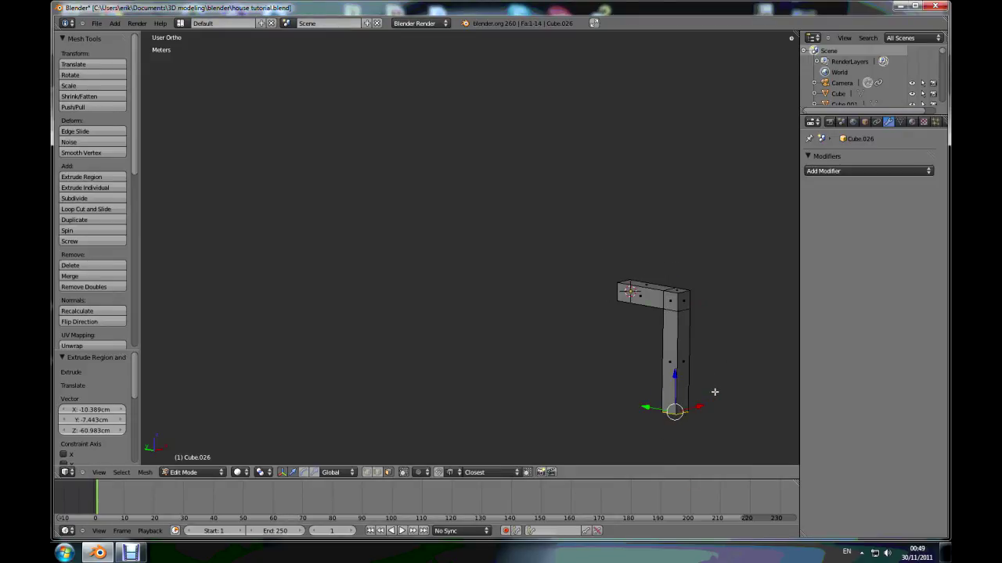
pyautogui.hotkey('ctrl', 'z')
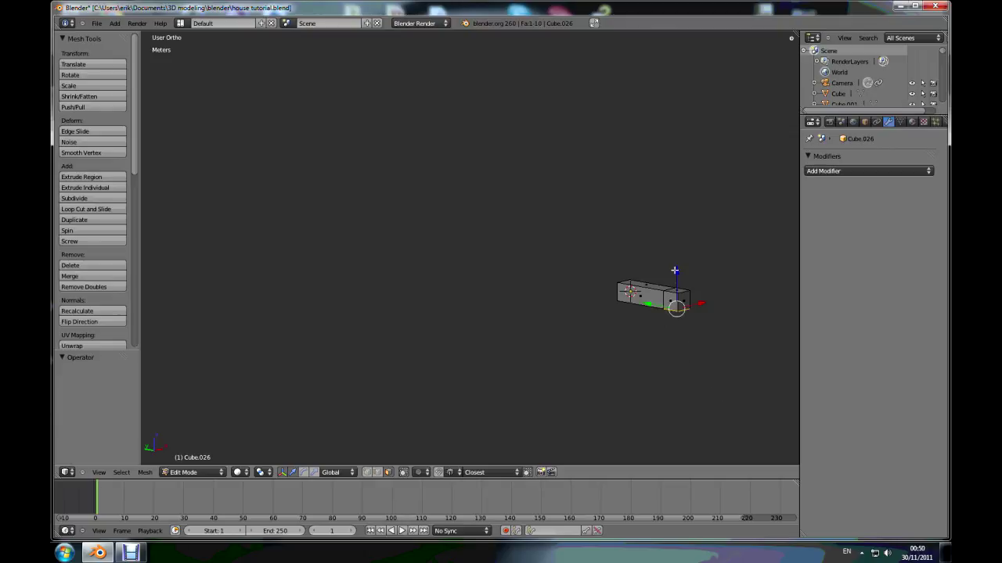
pyautogui.moveTo(675, 273); pyautogui.dragTo(752, 336)
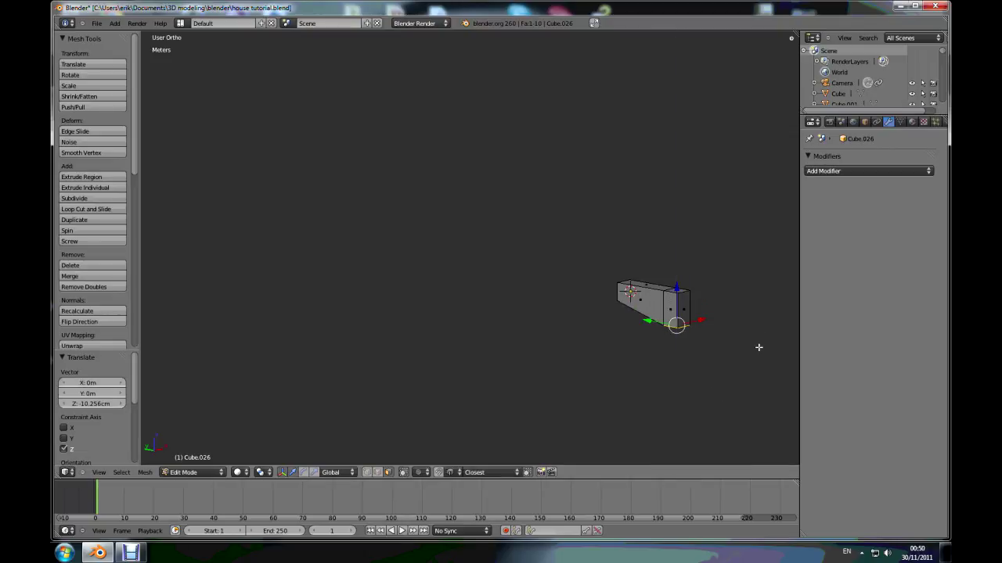
pyautogui.hotkey('ctrl', 'z')
pyautogui.press('e')
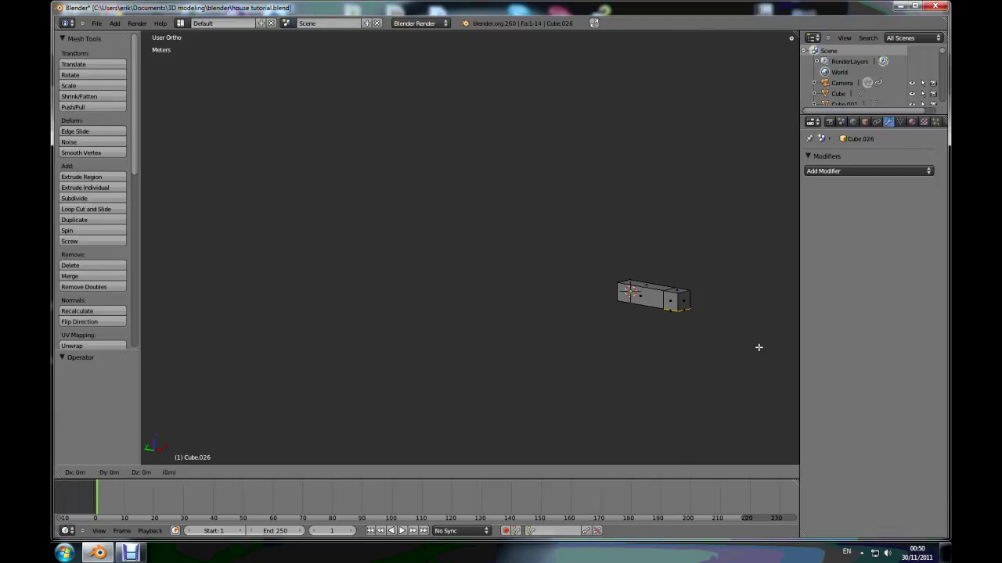
pyautogui.click(768, 491)
pyautogui.scroll(-3, 709, 373)
pyautogui.scroll(7, 692, 438)
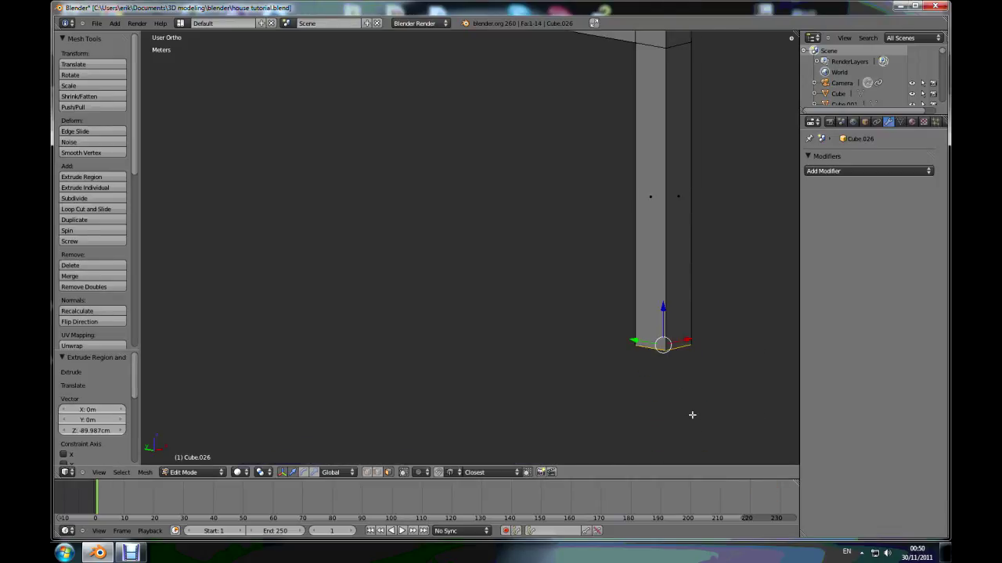
# Extrude the leg's bottom face another 13.1 cm down and extrude the new section's inner side face about 31.9 cm along Y
pyautogui.press('e')
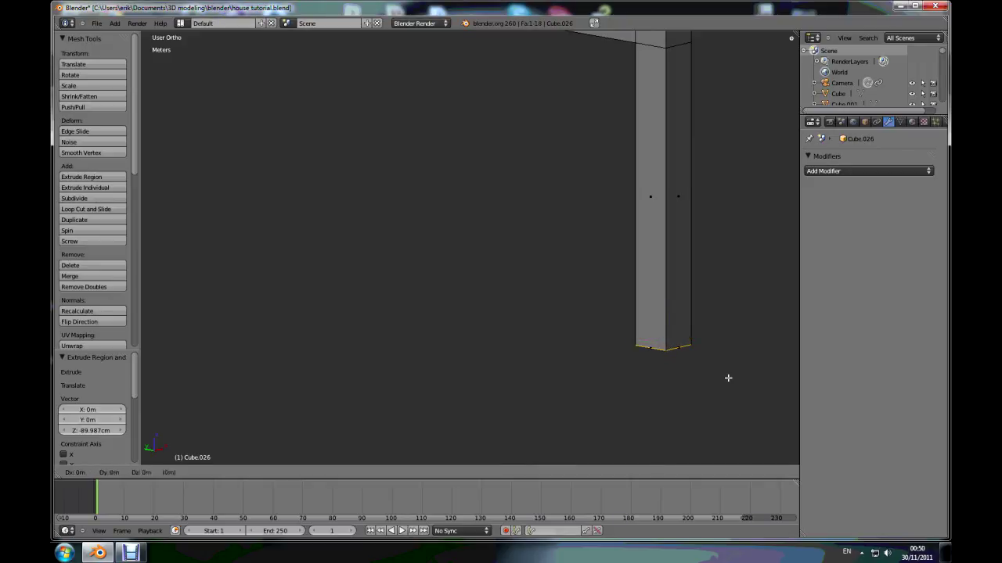
pyautogui.click(731, 422)
pyautogui.moveTo(693, 381); pyautogui.dragTo(785, 381, button='middle')
pyautogui.rightClick(646, 369)
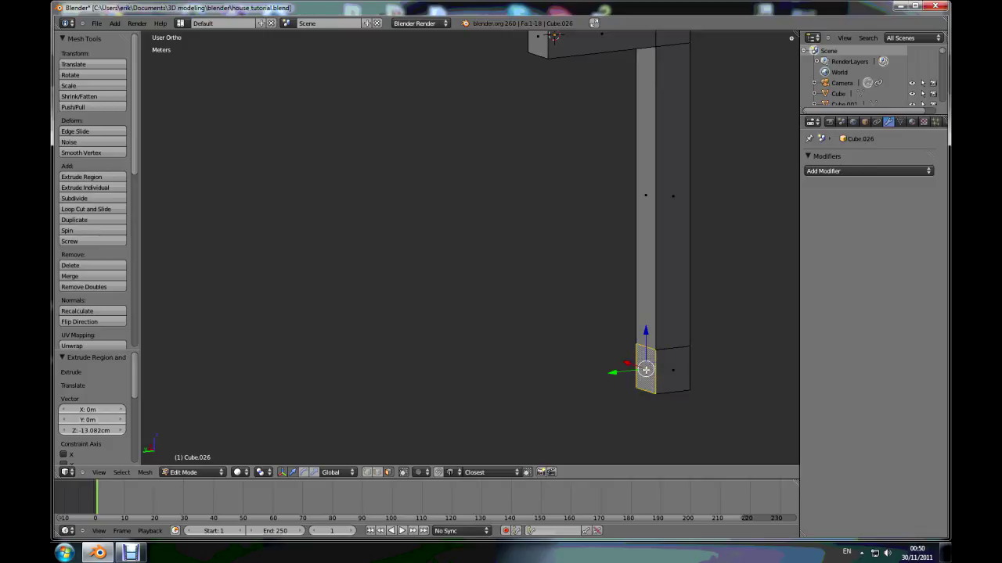
pyautogui.press('e')
pyautogui.press('y')
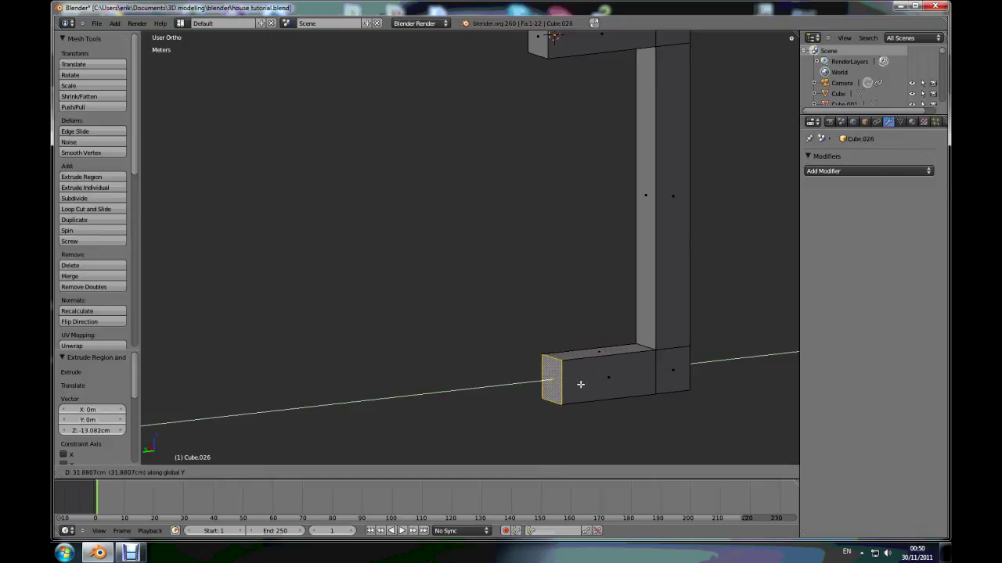
pyautogui.click(579, 384)
# Move the lower arm's end face about 5.5 cm further along Y and fine-tune it to line up with the upper arm's end
pyautogui.moveTo(724, 338); pyautogui.dragTo(684, 331, button='middle')
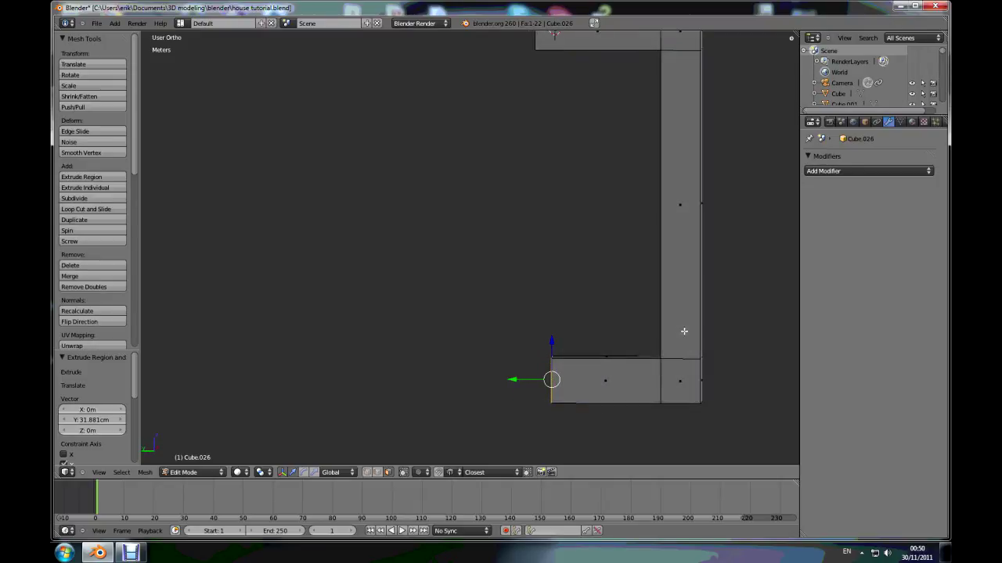
pyautogui.press('g')
pyautogui.press('y')
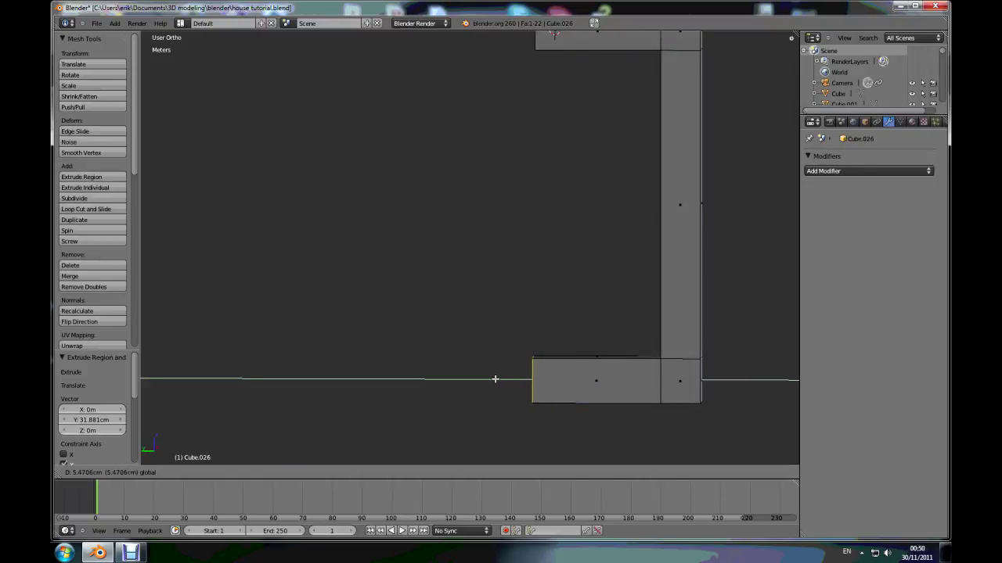
pyautogui.click(495, 380)
pyautogui.moveTo(495, 380); pyautogui.dragTo(498, 380)
pyautogui.scroll(-4, 637, 301)
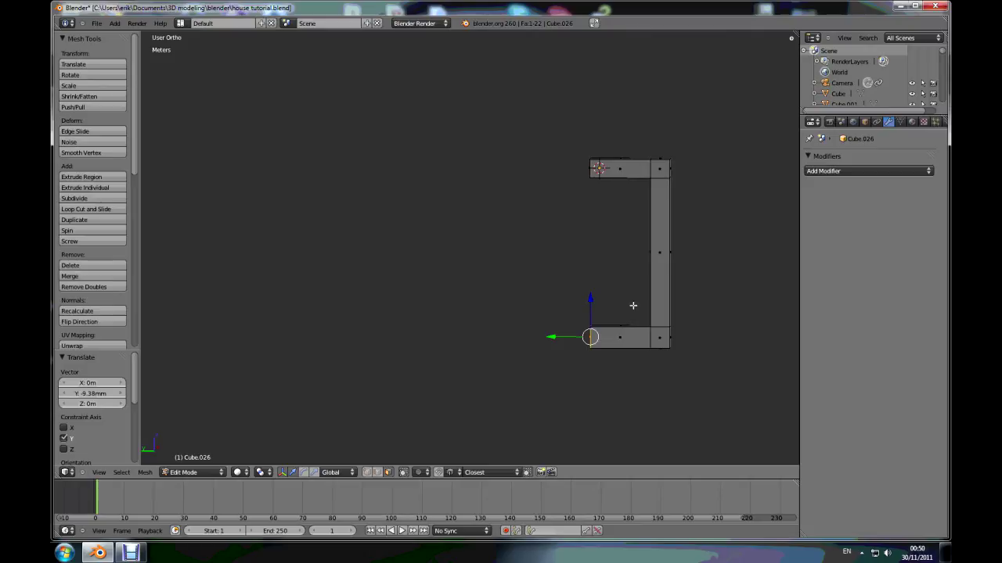
pyautogui.press('g')
pyautogui.press('y')
pyautogui.click(557, 337)
# Leave mesh editing and set the handle's origin to its geometry, using the median center
pyautogui.moveTo(556, 337); pyautogui.dragTo(586, 284, button='middle')
pyautogui.press('Tab')
pyautogui.click(122, 97)
pyautogui.click(114, 113)
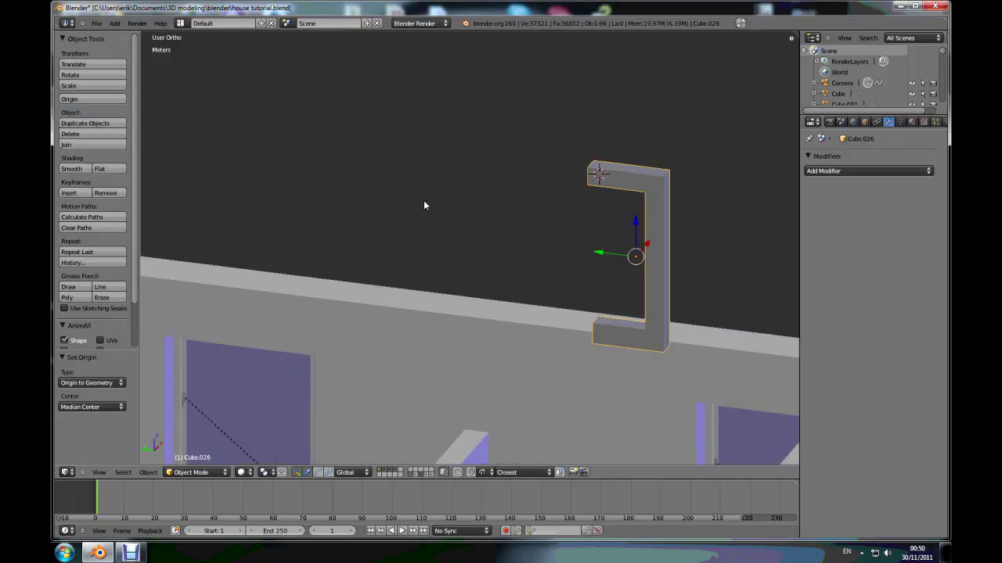
# Scale the whole handle down uniformly by a factor of 0.264
pyautogui.scroll(-4, 425, 205)
pyautogui.moveTo(574, 233); pyautogui.dragTo(540, 244, button='middle')
pyautogui.press('s')
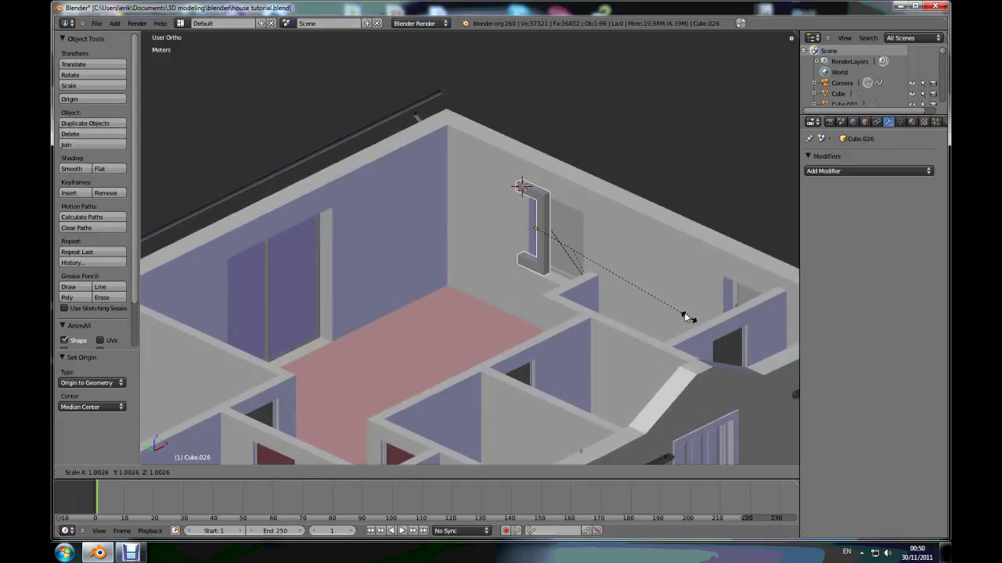
pyautogui.click(577, 253)
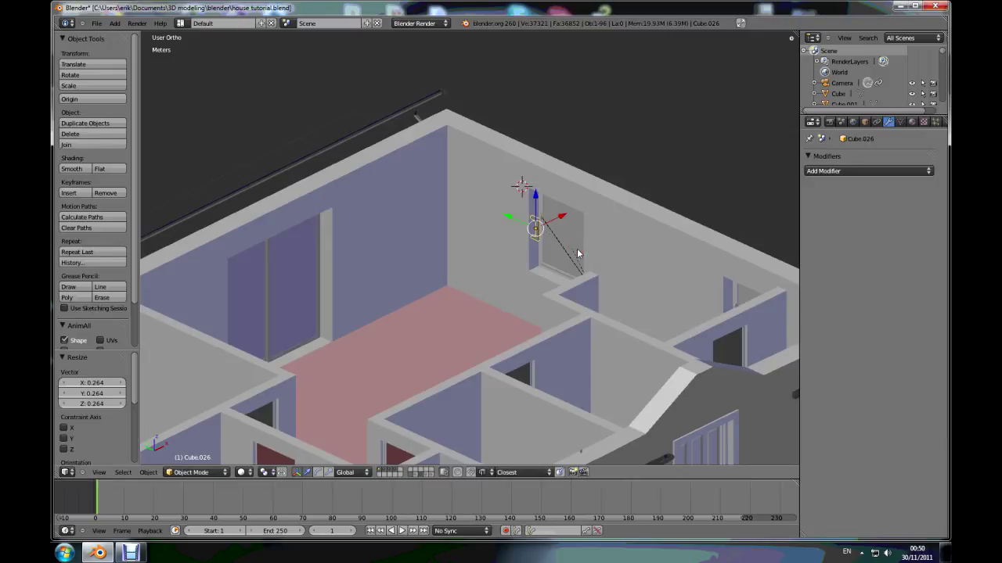
# In a wireframe top view, move the handle from the bath into the living room, about 98 cm along X and 3.11 m along Y
pyautogui.press('KP_7')
pyautogui.scroll(-2, 577, 248)
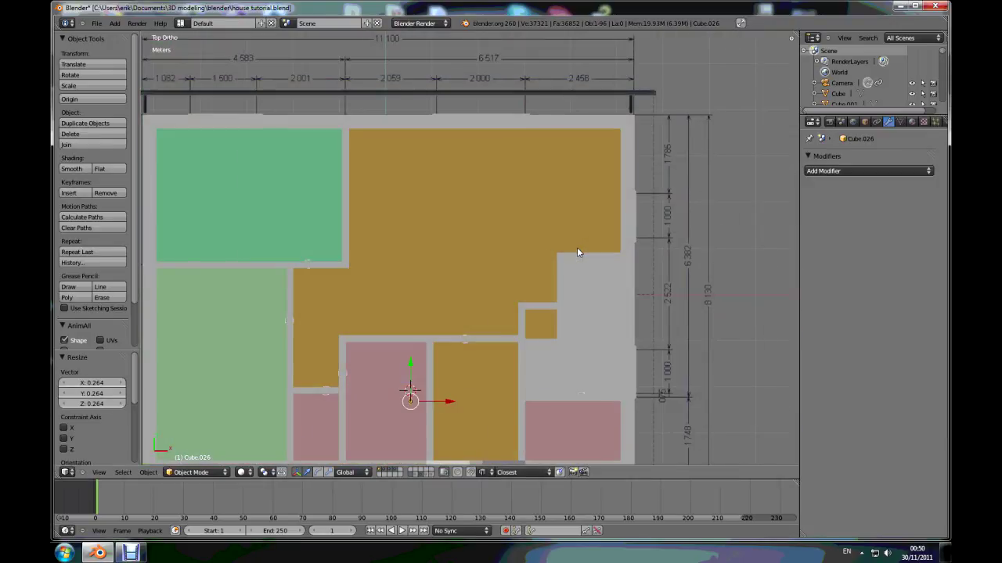
pyautogui.keyDown('shift'); pyautogui.moveTo(451, 462); pyautogui.dragTo(554, 368, button='middle'); pyautogui.keyUp('shift')
pyautogui.scroll(3, 555, 368)
pyautogui.press('z')
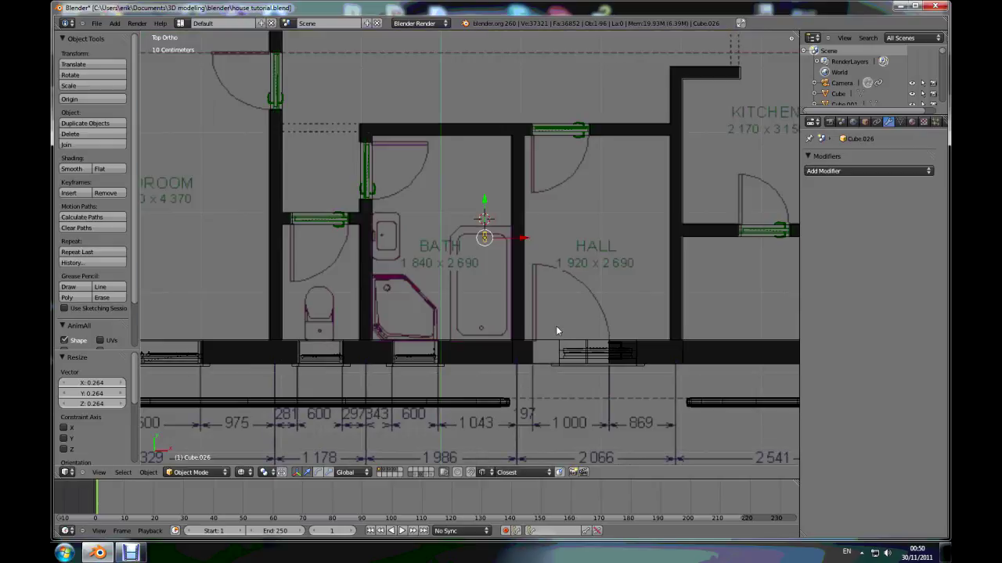
pyautogui.scroll(-3, 556, 330)
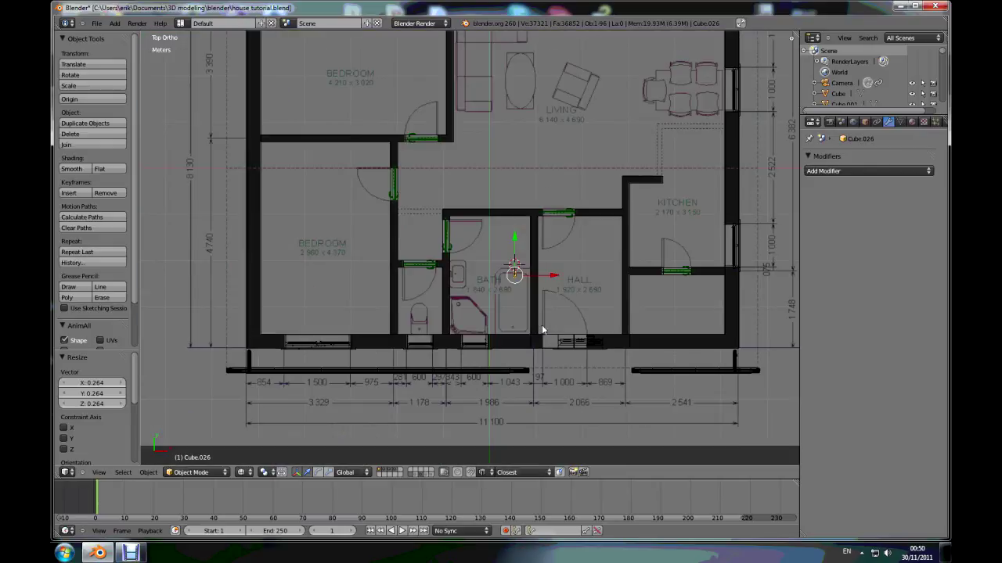
pyautogui.scroll(-2, 350, 321)
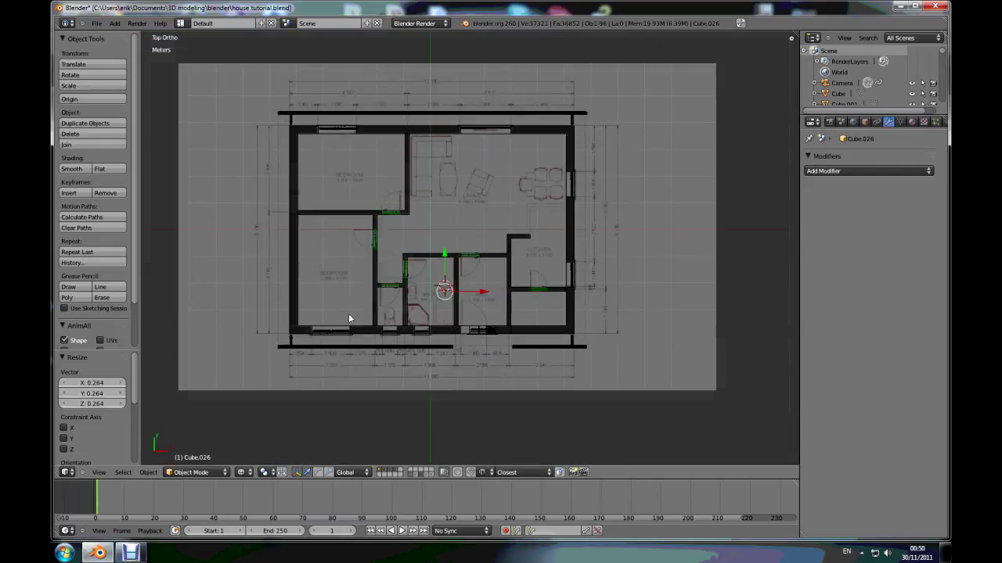
pyautogui.scroll(2, 487, 275)
pyautogui.scroll(4, 487, 280)
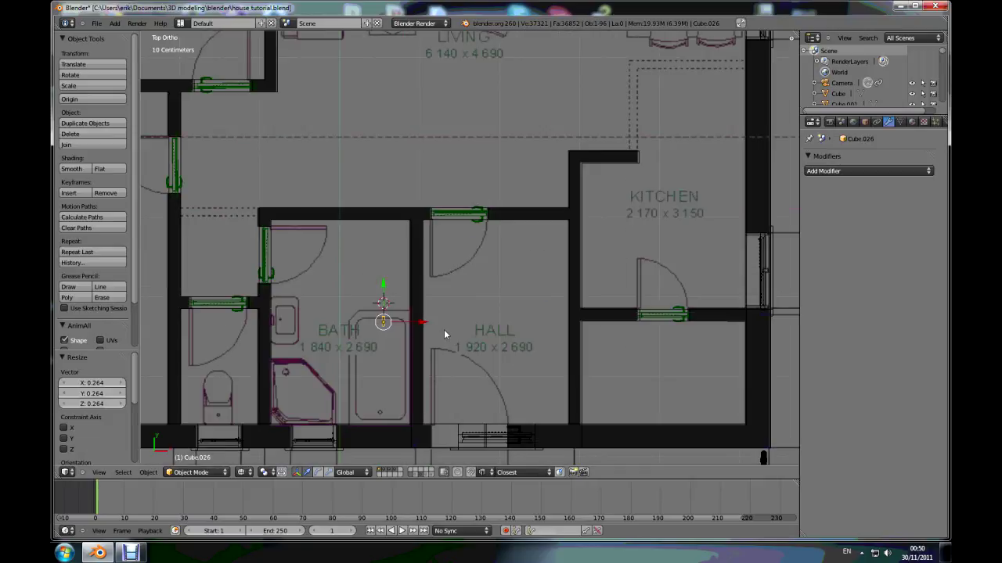
pyautogui.press('g')
pyautogui.click(541, 28)
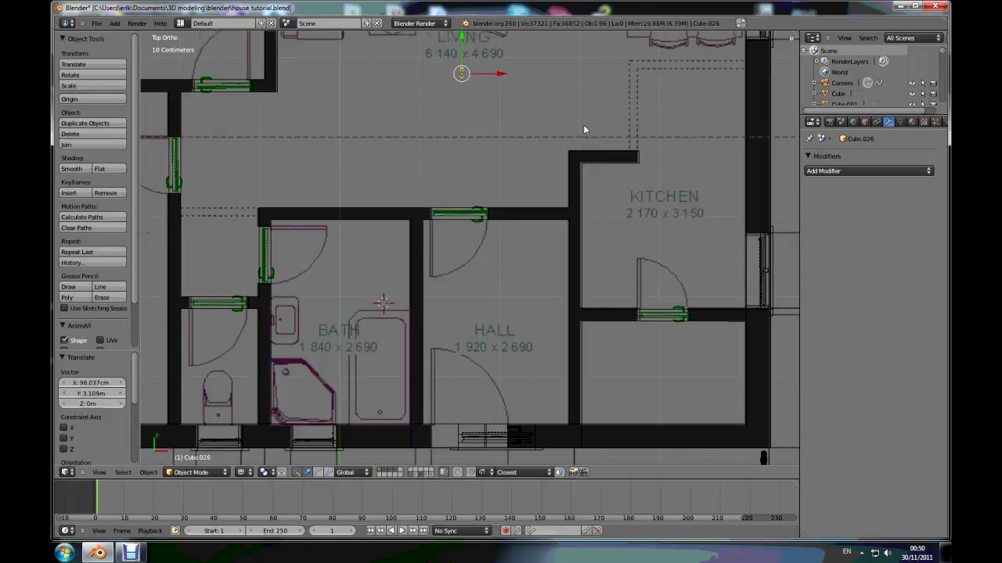
# Move the handle closer to the living room's sliding door, about 1.38 m along X and 2.51 m along Y
pyautogui.scroll(1, 584, 129)
pyautogui.moveTo(569, 126); pyautogui.dragTo(524, 180, button='middle')
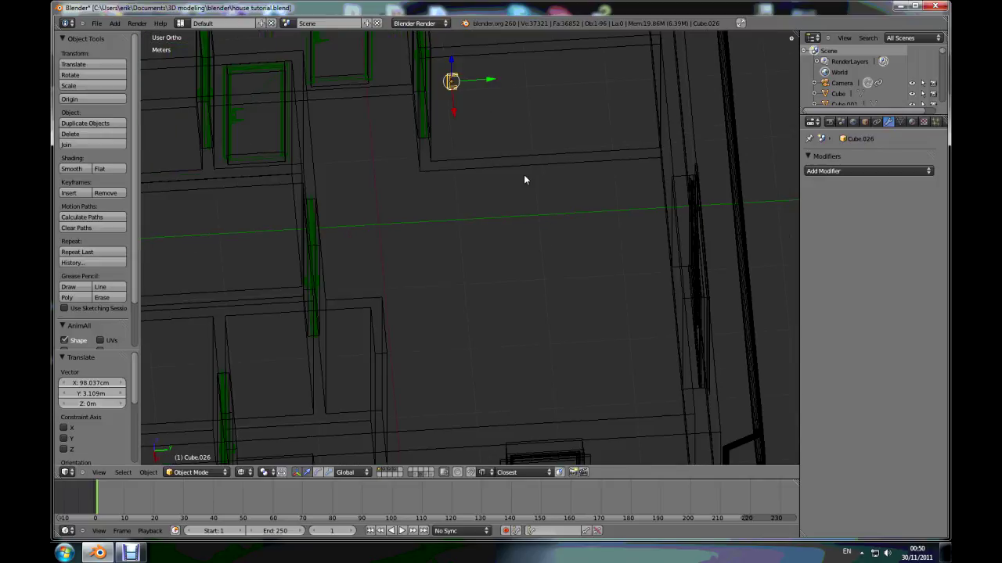
pyautogui.scroll(-5, 524, 180)
pyautogui.press('KP_7')
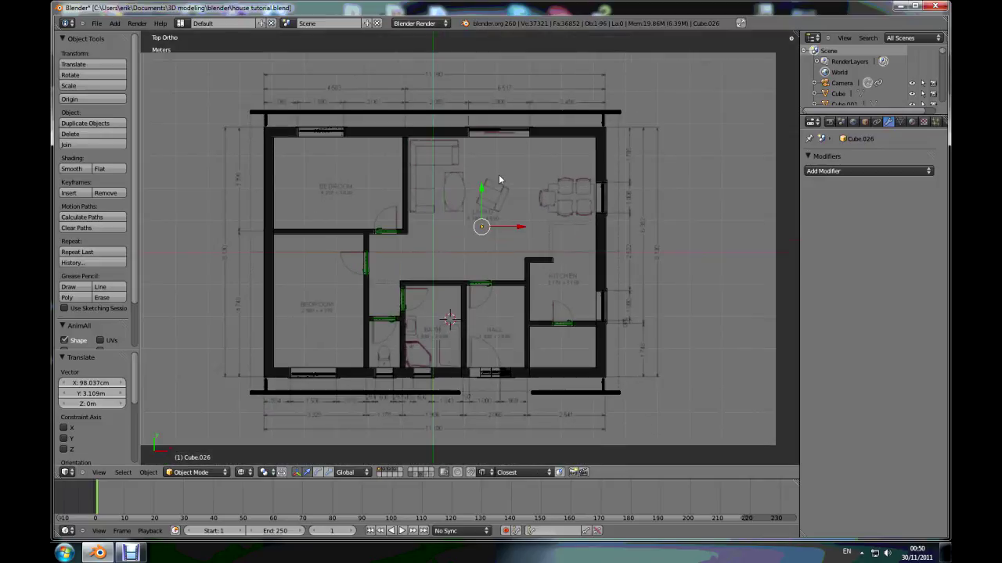
pyautogui.scroll(5, 498, 174)
pyautogui.press('g')
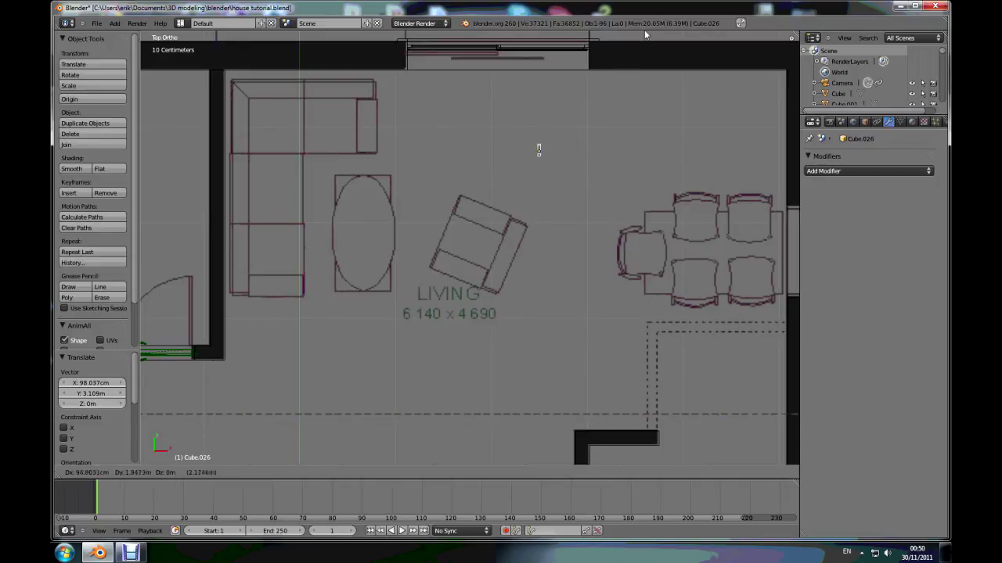
pyautogui.click(664, 7)
# Place the handle at the sliding door's end beside the wall, moving it about 7 cm along X and 41.4 cm along Y
pyautogui.scroll(2, 579, 176)
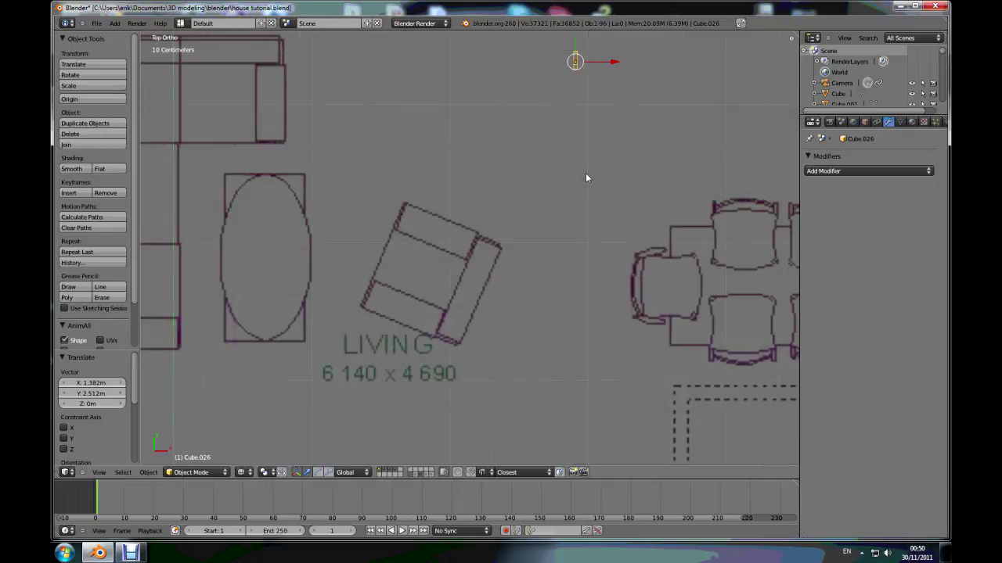
pyautogui.scroll(-3, 591, 217)
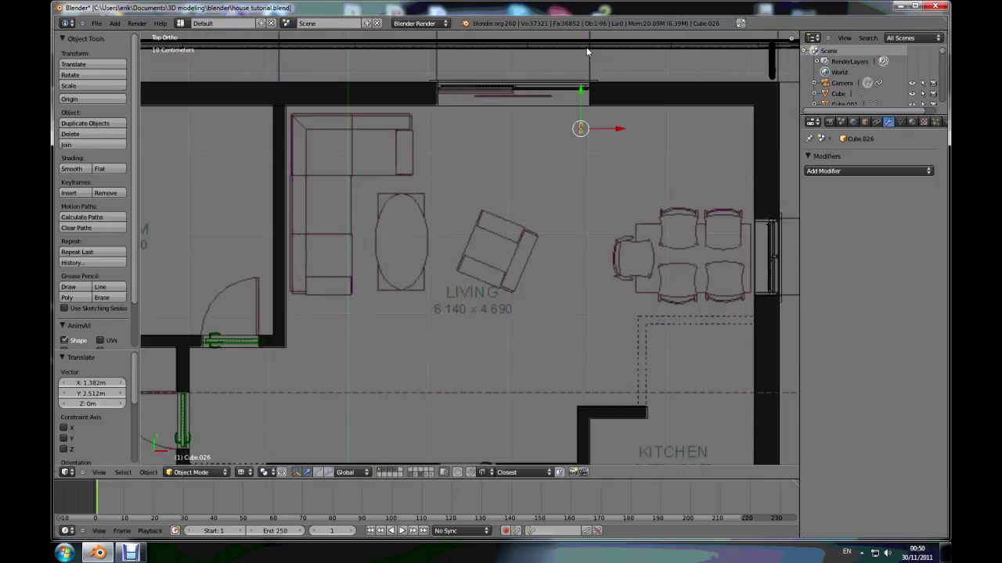
pyautogui.scroll(7, 587, 47)
pyautogui.press('g')
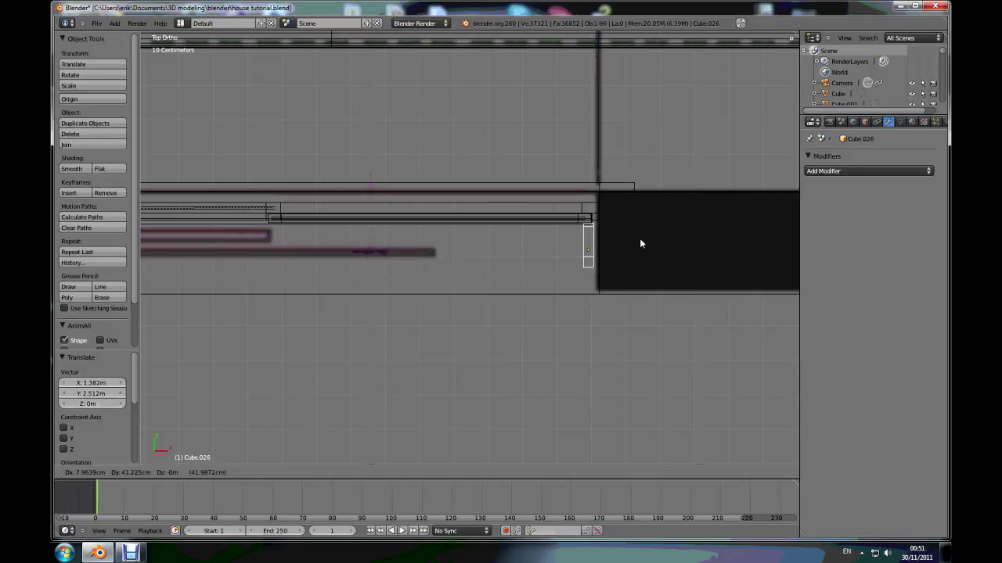
pyautogui.click(639, 244)
# Scale the handle by 0.653 along Y only, and scale it uniformly by 0.755
pyautogui.press('s')
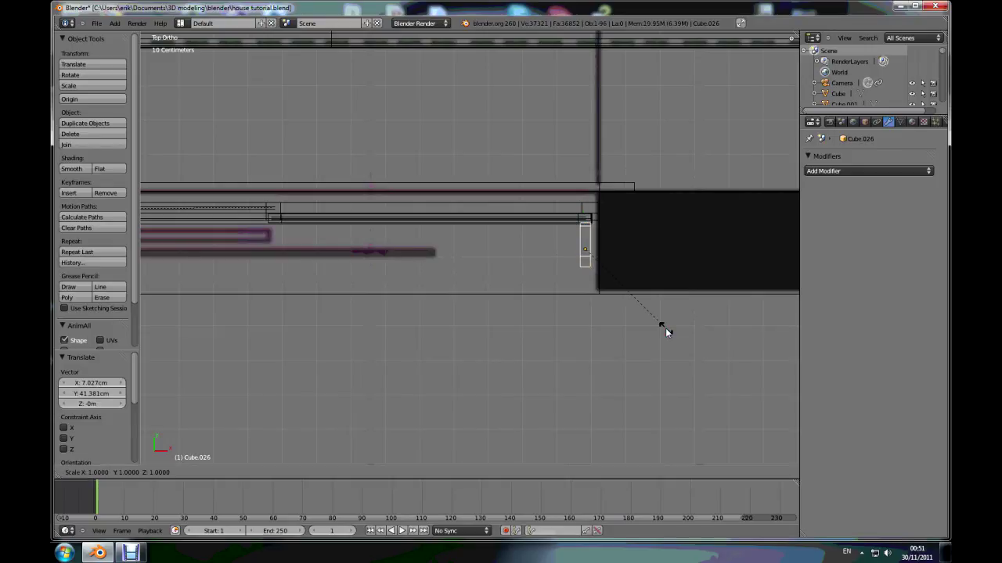
pyautogui.press('y')
pyautogui.click(648, 290)
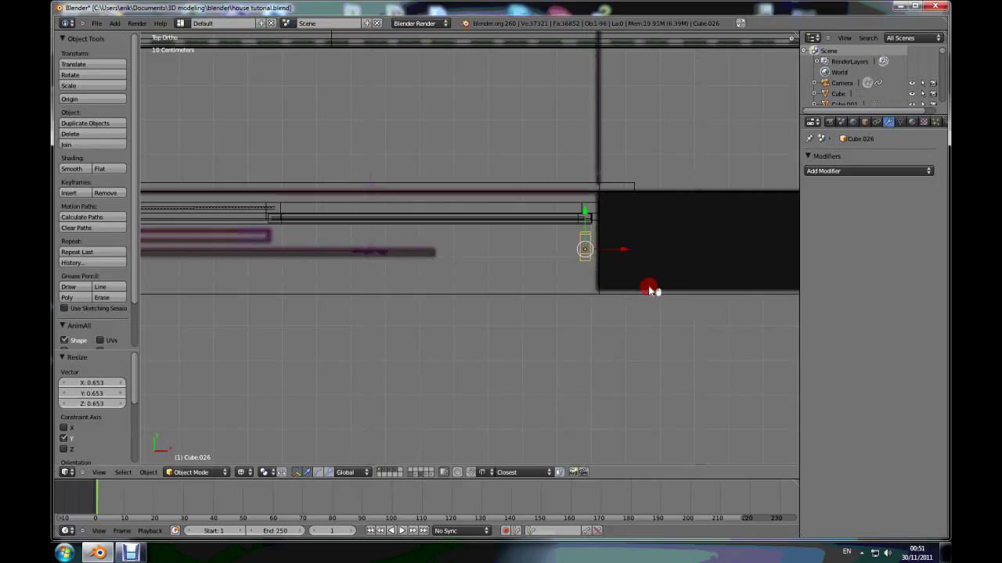
pyautogui.press('s')
pyautogui.click(645, 315)
# In shaded view, lower the handle about 3.86 m to the door's mid-height and move it about 4.6 cm along Y against the frame
pyautogui.moveTo(582, 335); pyautogui.dragTo(625, 262, button='middle')
pyautogui.press('KP_Divide')
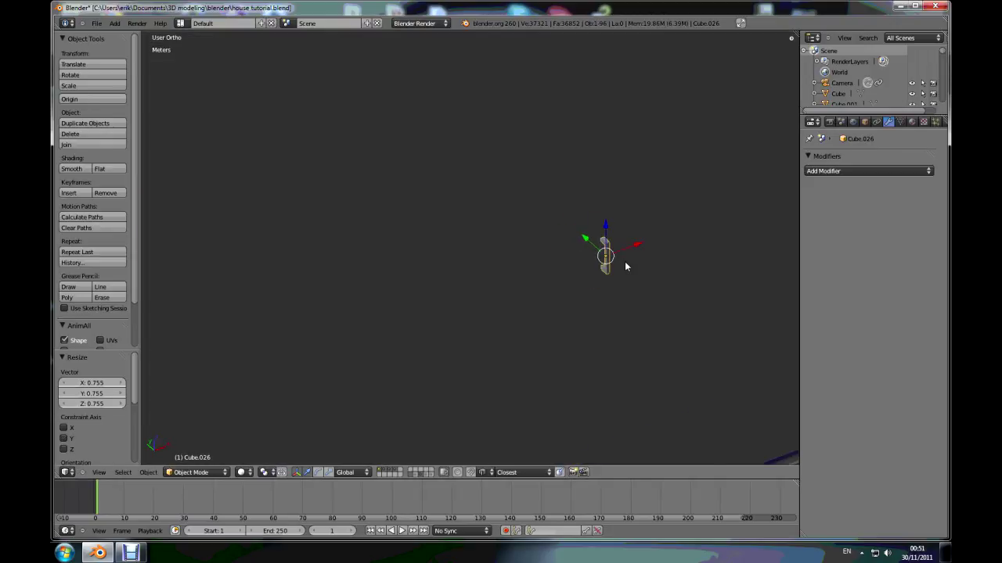
pyautogui.moveTo(623, 236); pyautogui.dragTo(623, 332)
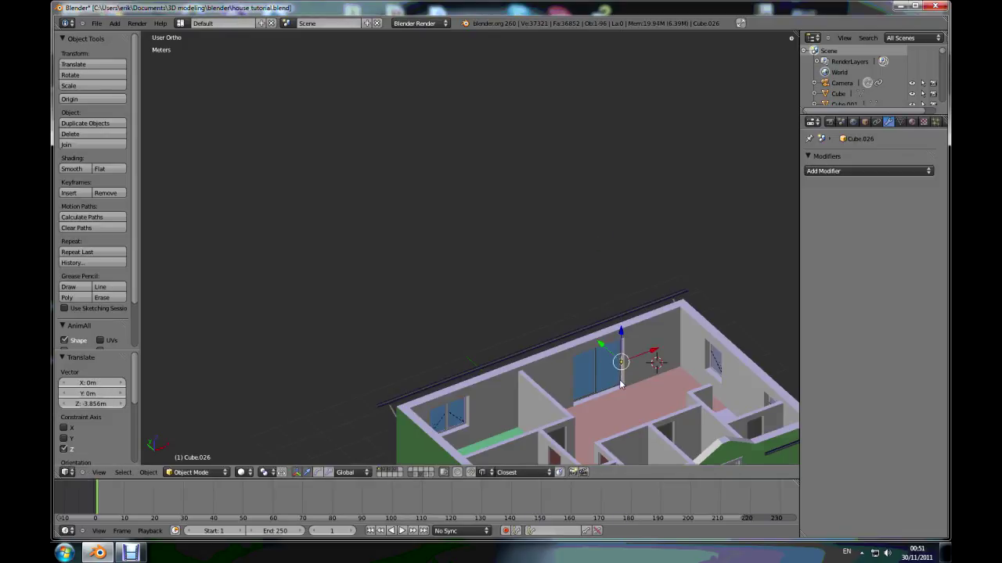
pyautogui.press('KP_Decimal')
pyautogui.moveTo(549, 297)
pyautogui.mouseDown()
pyautogui.moveTo(533, 273)
pyautogui.moveTo(545, 286)
pyautogui.moveTo(538, 282)
pyautogui.mouseUp()
pyautogui.moveTo(603, 305); pyautogui.dragTo(568, 317, button='middle')
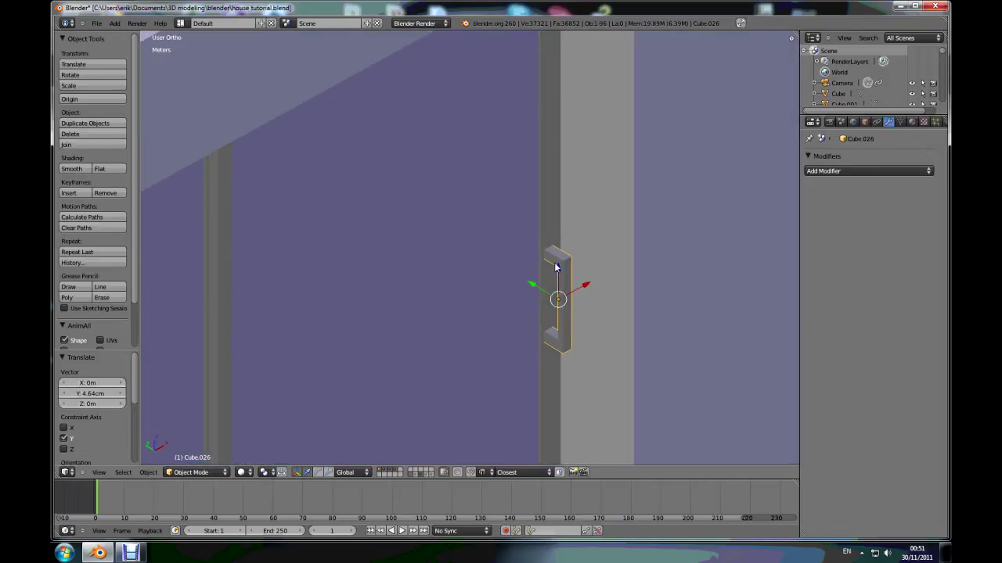
# Parent the handle to the sliding door's panel frame using the Object option, and view the whole door
pyautogui.scroll(2, 560, 268)
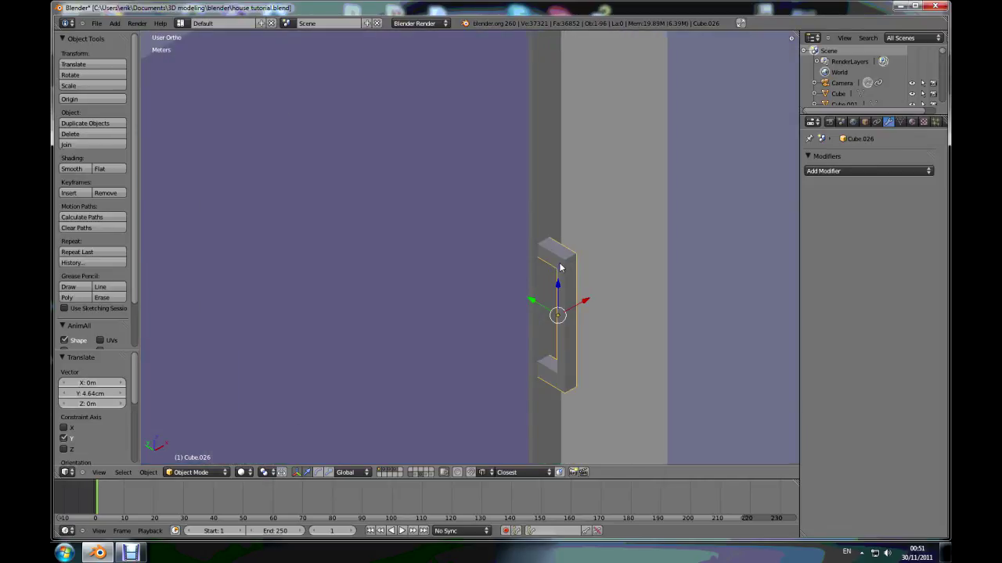
pyautogui.rightClick(543, 187)
pyautogui.hotkey('ctrl', 'p')
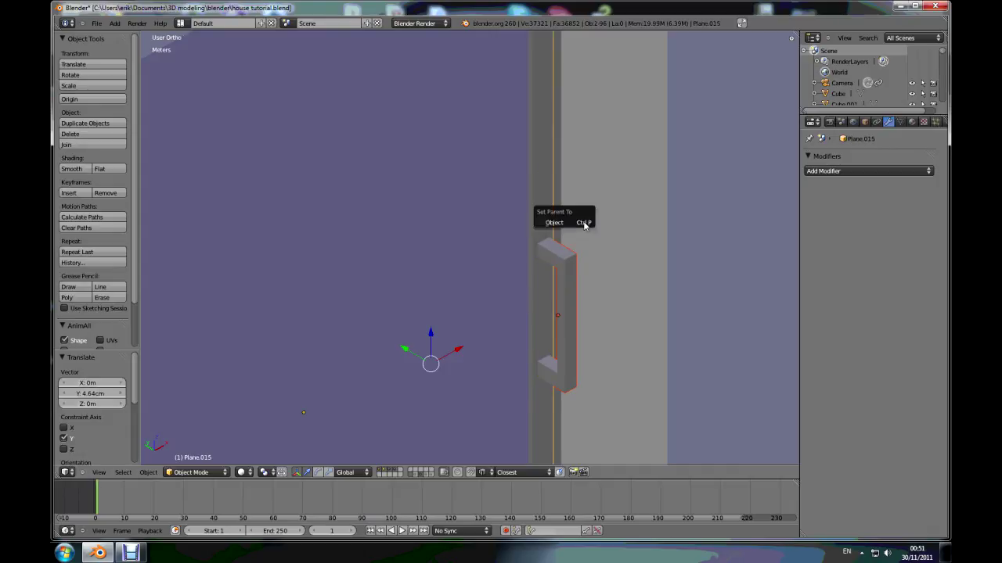
pyautogui.click(584, 223)
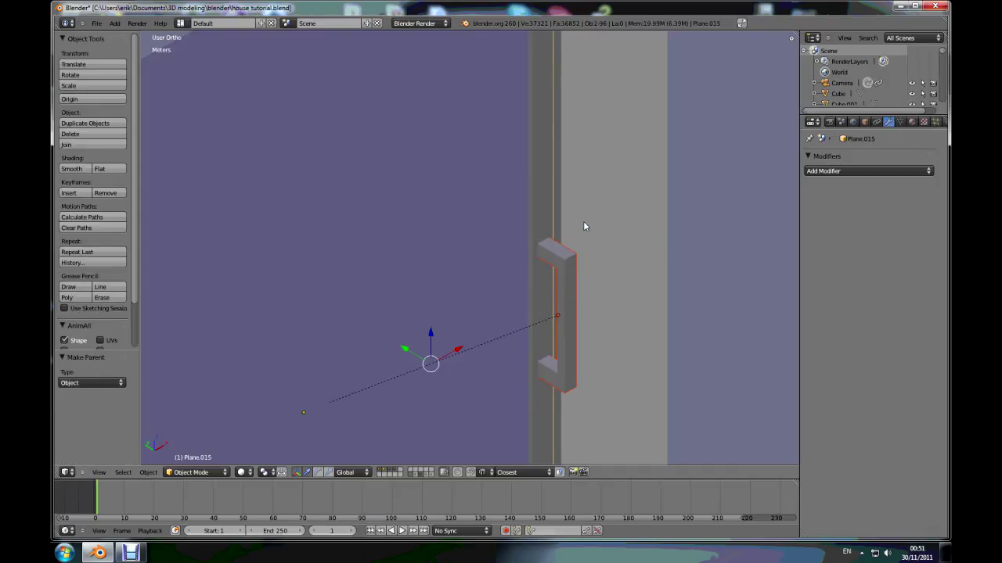
pyautogui.scroll(-8, 531, 264)
pyautogui.moveTo(543, 247); pyautogui.dragTo(529, 230, button='middle')
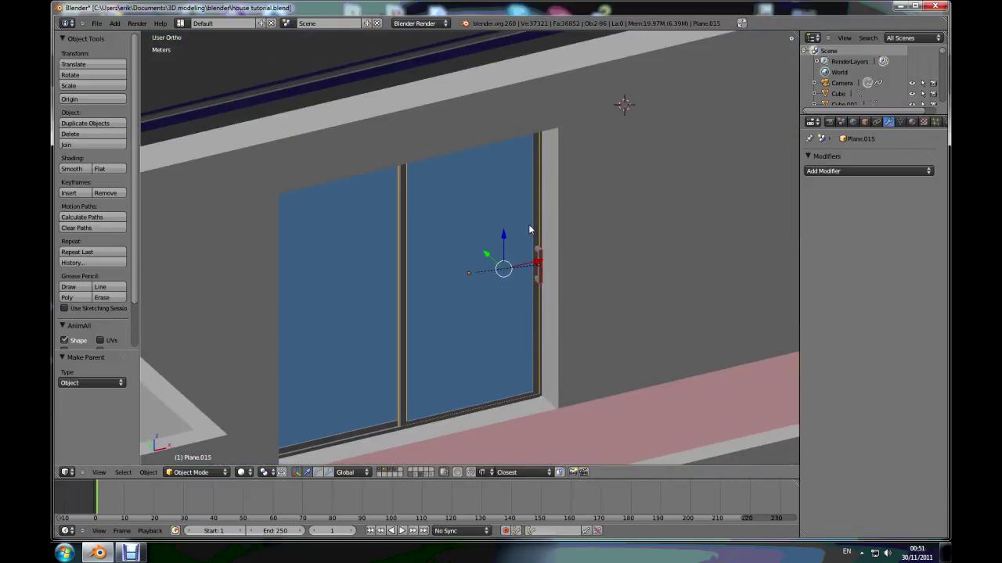
# Try sliding the living room's door panel along its track to test that the parented handle moves with it
pyautogui.rightClick(535, 223)
pyautogui.rightClick(535, 224)
pyautogui.moveTo(501, 269); pyautogui.dragTo(412, 295)
# Select the house's main wall object and bring the whole floor plan into view from above
pyautogui.moveTo(412, 295)
pyautogui.mouseDown(button='middle')
pyautogui.moveTo(559, 328)
pyautogui.moveTo(626, 321)
pyautogui.moveTo(631, 293)
pyautogui.mouseUp(button='middle')
pyautogui.scroll(-5, 514, 291)
pyautogui.moveTo(459, 277); pyautogui.dragTo(524, 274, button='middle')
pyautogui.moveTo(385, 311); pyautogui.dragTo(478, 431, button='middle')
pyautogui.scroll(-4, 451, 306)
pyautogui.scroll(4, 399, 325)
pyautogui.rightClick(395, 321)
pyautogui.scroll(3, 457, 417)
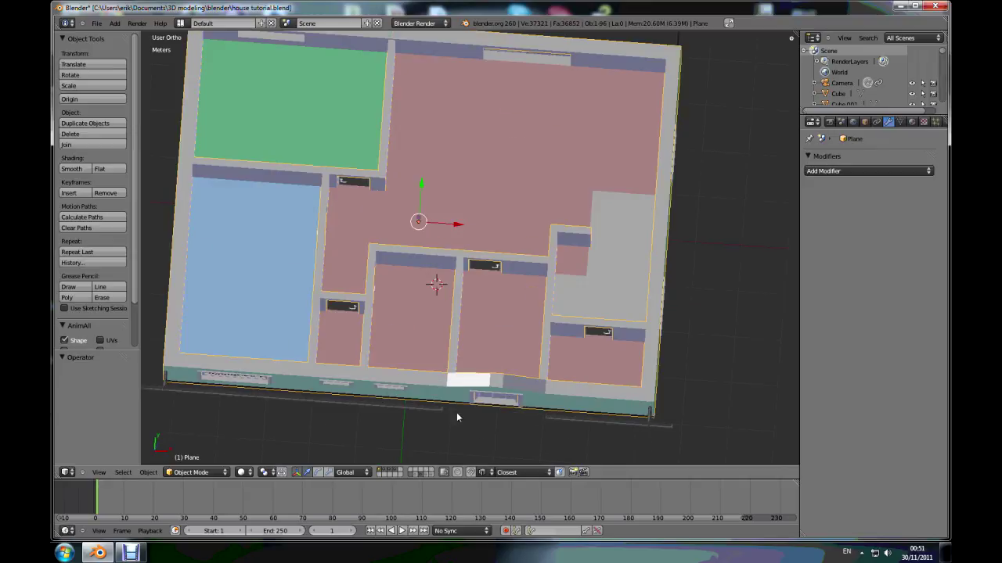
pyautogui.scroll(-3, 436, 351)
pyautogui.scroll(2, 369, 402)
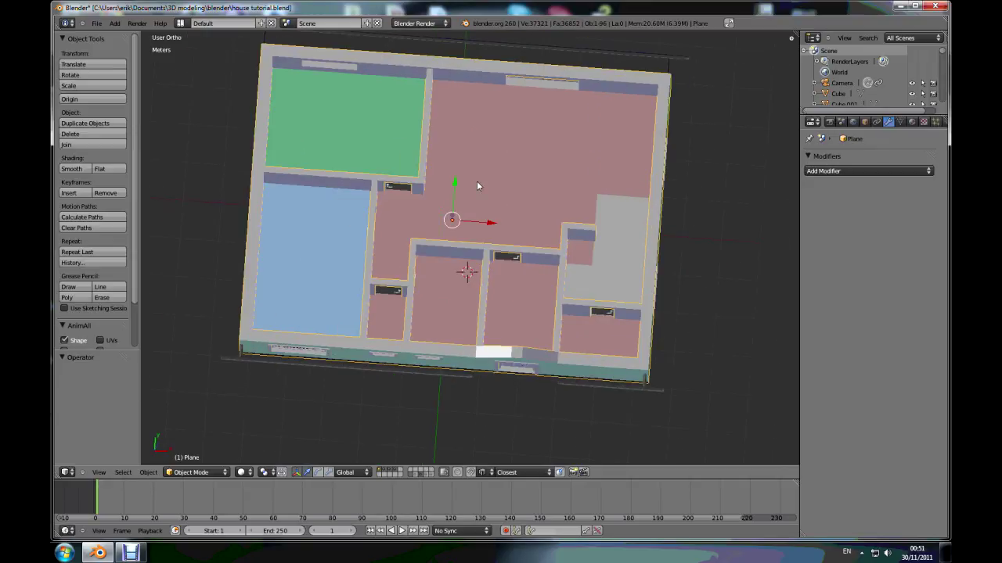
# Examine the whole house model from oblique angles, checking the rooms, interior doors, windows, front door and sliding door
pyautogui.moveTo(477, 186); pyautogui.dragTo(507, 181, button='middle')
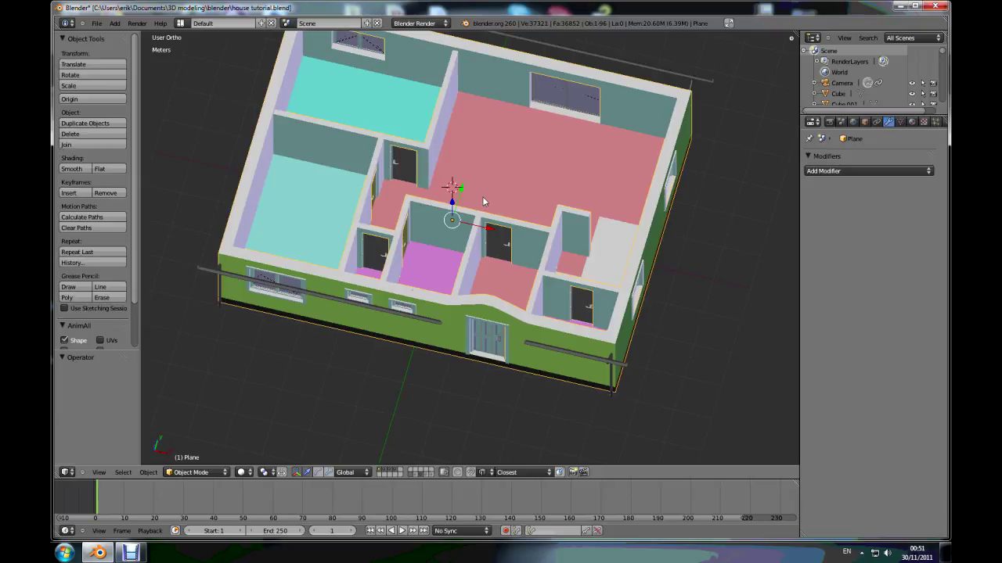
pyautogui.scroll(-4, 500, 224)
pyautogui.scroll(4, 456, 221)
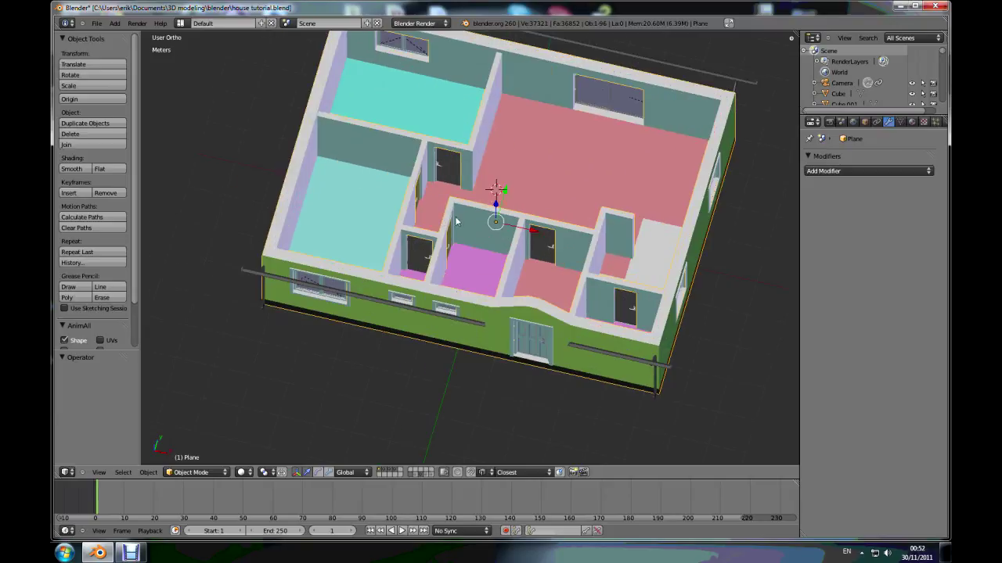
pyautogui.scroll(2, 516, 226)
pyautogui.scroll(-4, 554, 248)
pyautogui.scroll(3, 548, 249)
pyautogui.moveTo(548, 249)
pyautogui.mouseDown(button='middle')
pyautogui.moveTo(510, 259)
pyautogui.moveTo(457, 244)
pyautogui.moveTo(516, 270)
pyautogui.moveTo(539, 248)
pyautogui.mouseUp(button='middle')
pyautogui.moveTo(542, 198); pyautogui.dragTo(531, 279, button='middle')
pyautogui.scroll(3, 548, 316)
pyautogui.scroll(-1, 548, 297)
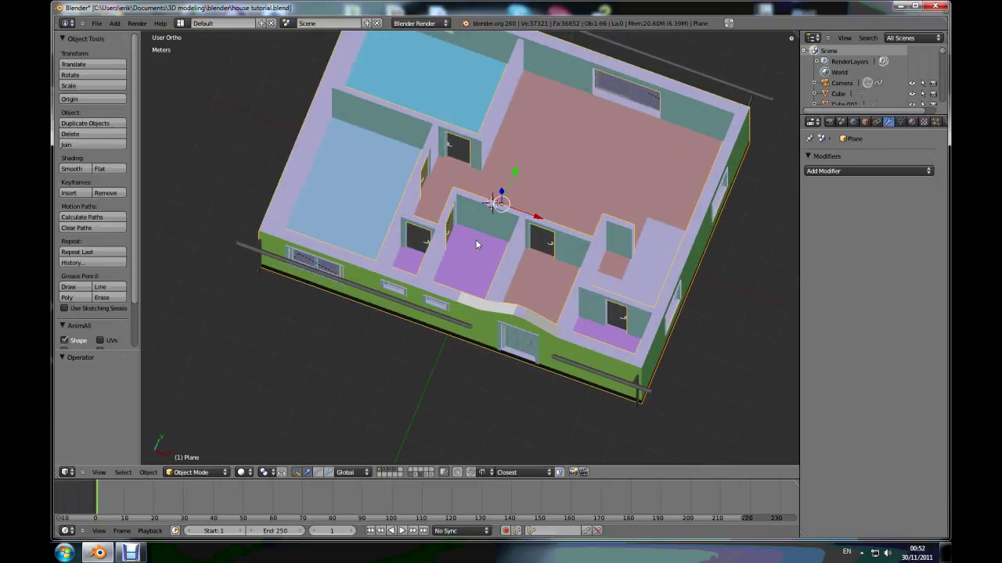
pyautogui.scroll(-3, 476, 245)
pyautogui.scroll(2, 525, 164)
pyautogui.moveTo(512, 233); pyautogui.dragTo(525, 199, button='middle')
pyautogui.keyDown('shift'); pyautogui.moveTo(504, 131); pyautogui.dragTo(527, 166, button='middle'); pyautogui.keyUp('shift')
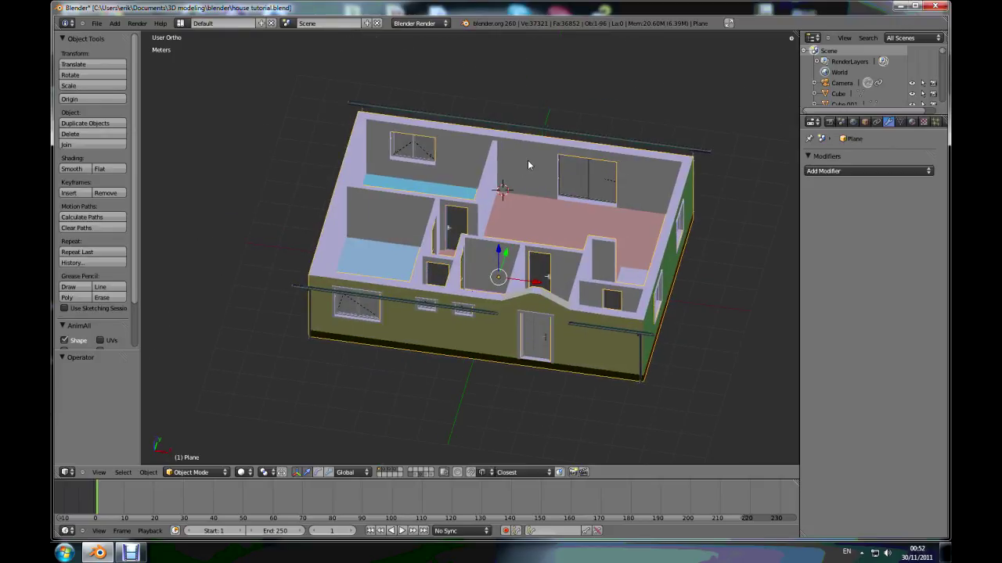
pyautogui.moveTo(569, 219)
pyautogui.mouseDown(button='middle')
pyautogui.moveTo(540, 226)
pyautogui.moveTo(489, 209)
pyautogui.moveTo(557, 223)
pyautogui.mouseUp(button='middle')
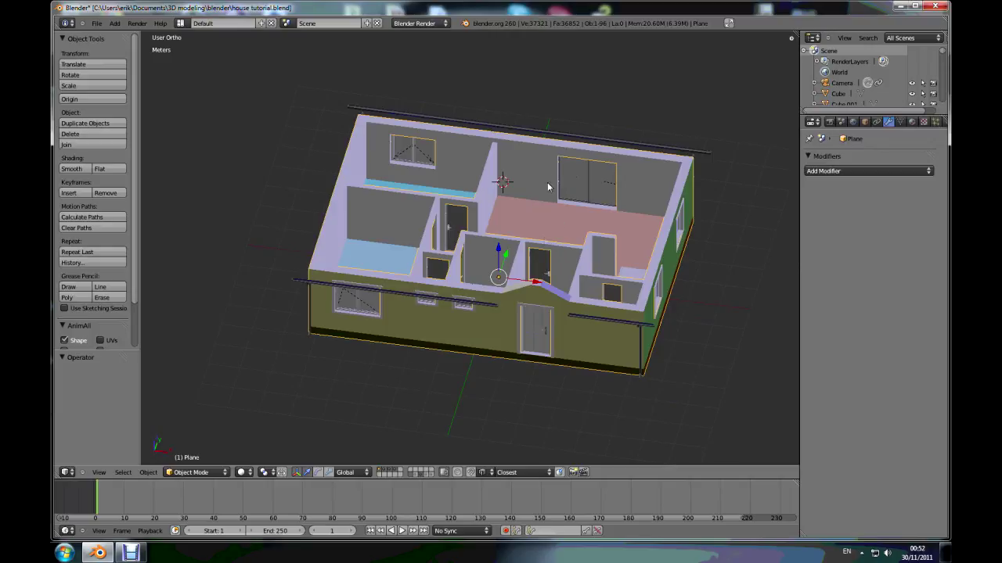
pyautogui.scroll(1, 547, 171)
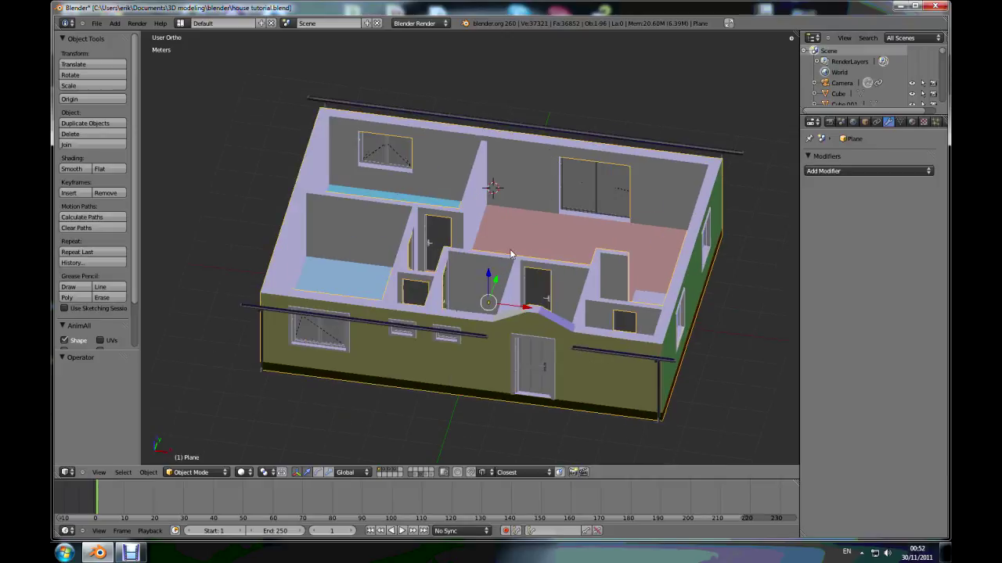
pyautogui.scroll(1, 481, 266)
pyautogui.scroll(-1, 493, 261)
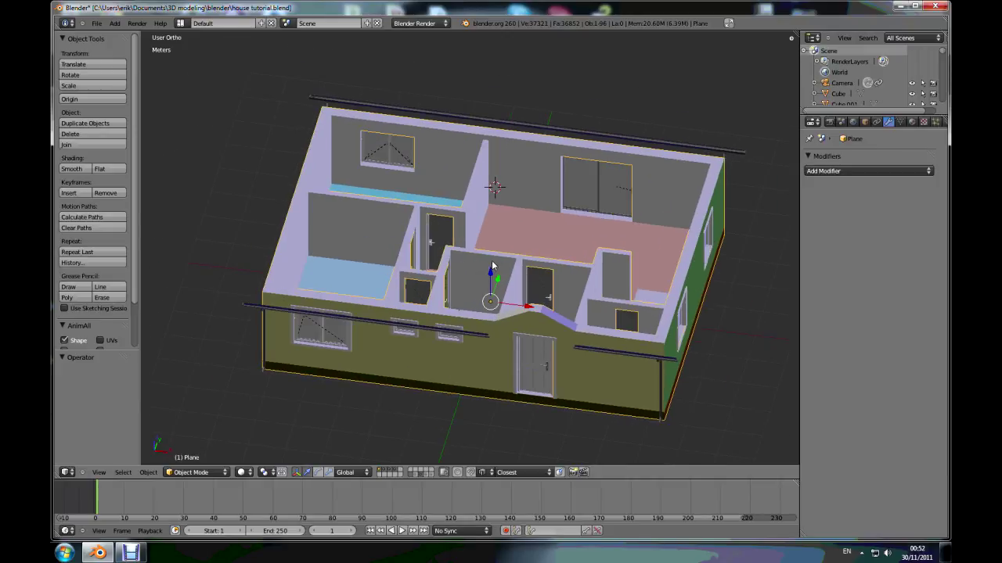